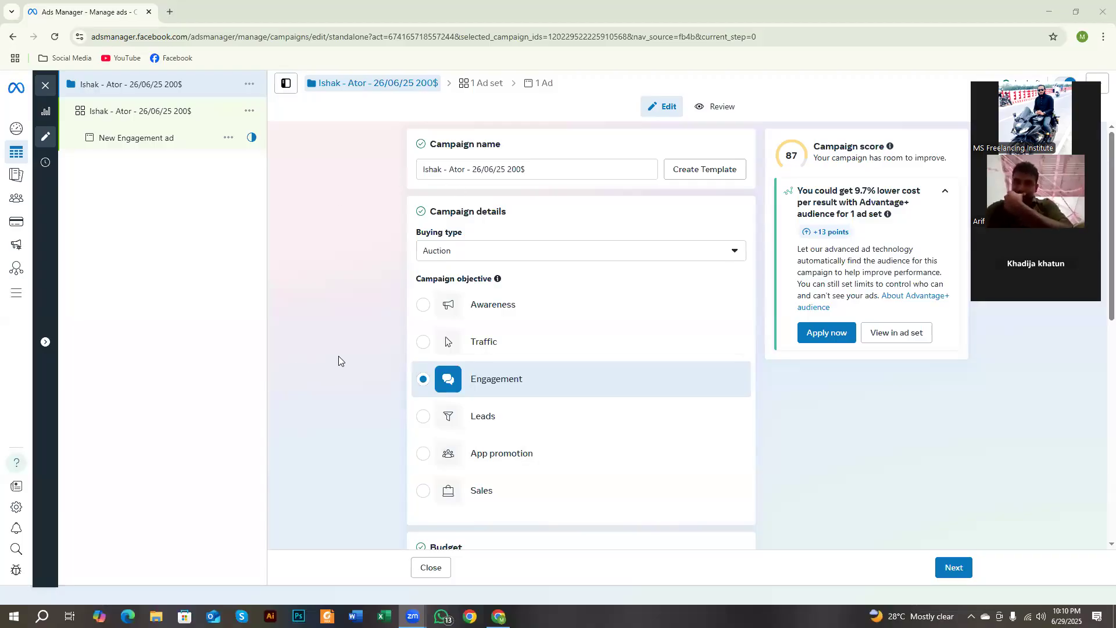
Step: Open the campaign's ad set settings and dismiss the Advantage+ lookalike notice in the Audience section
click(125, 112)
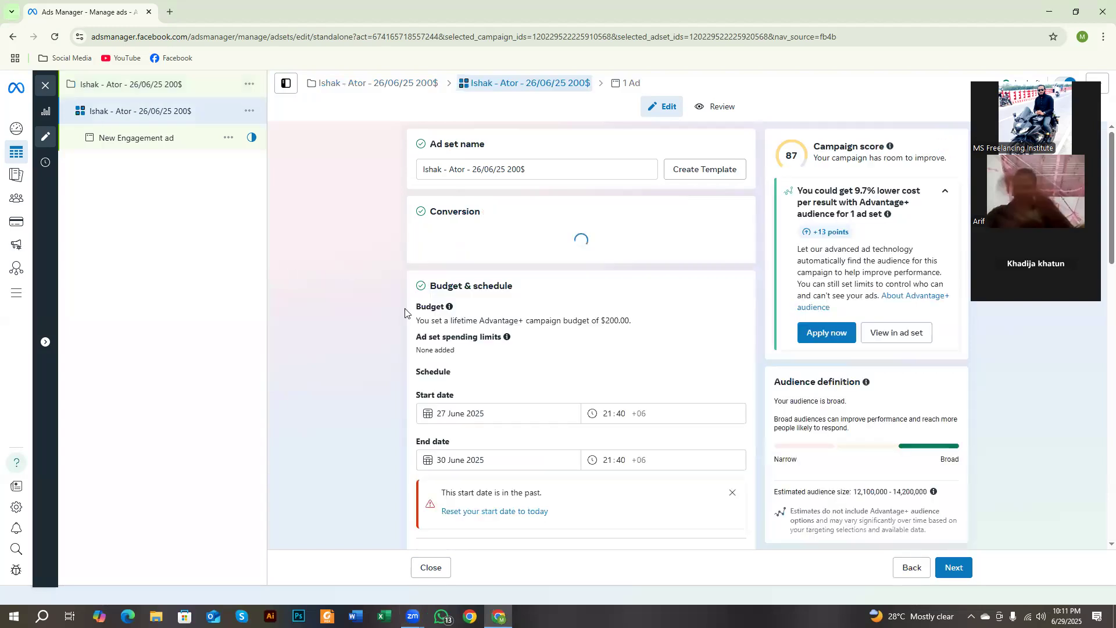
scroll(403, 314, down, 8)
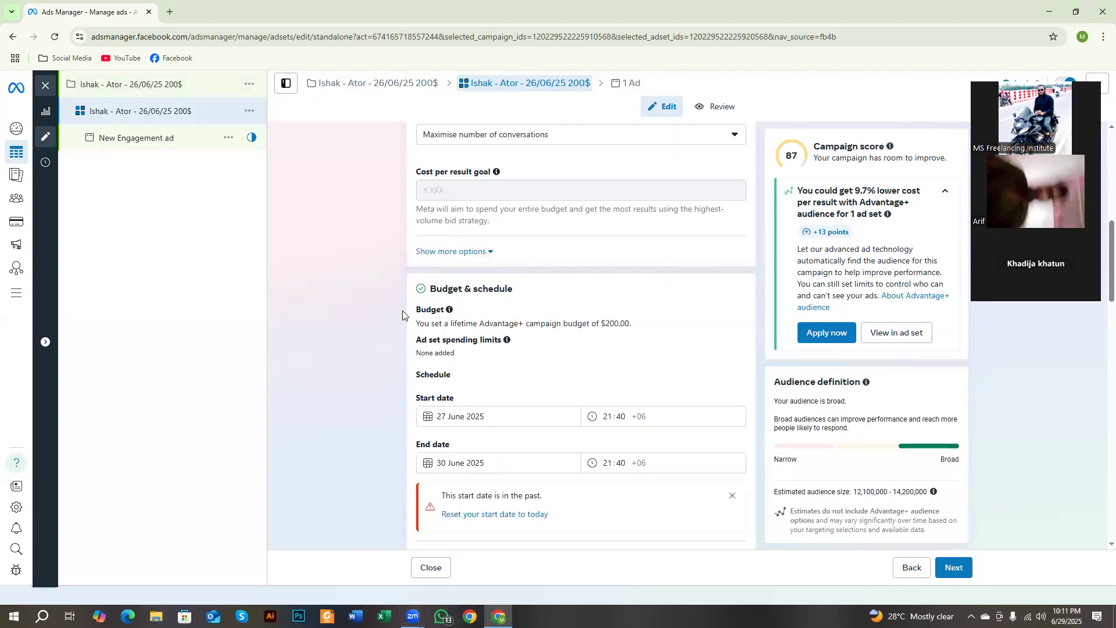
scroll(402, 314, down, 14)
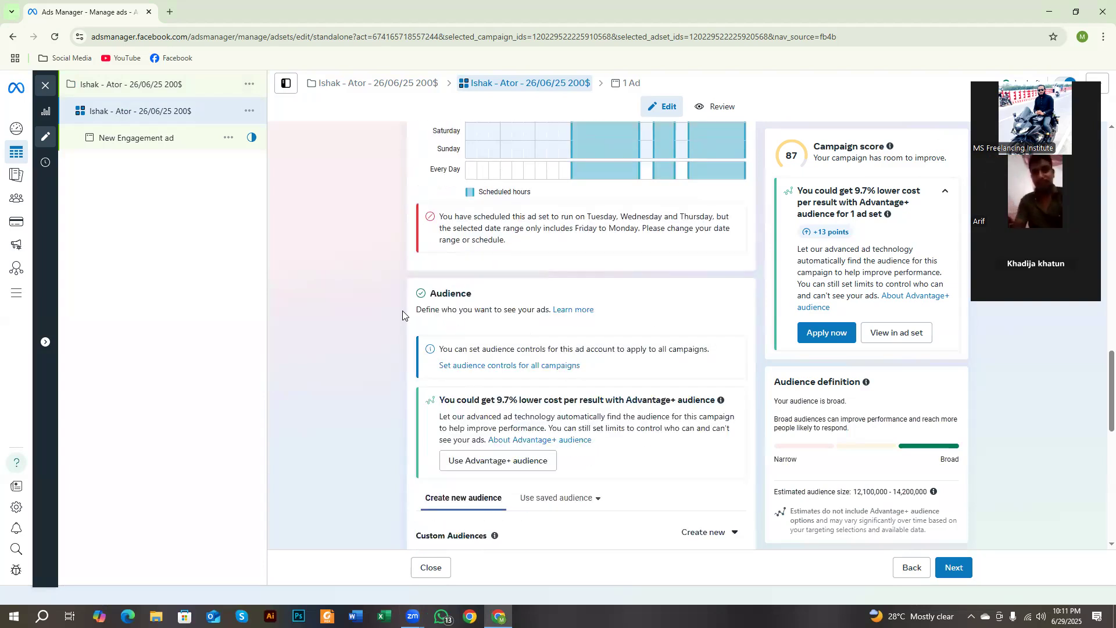
scroll(404, 314, down, 1)
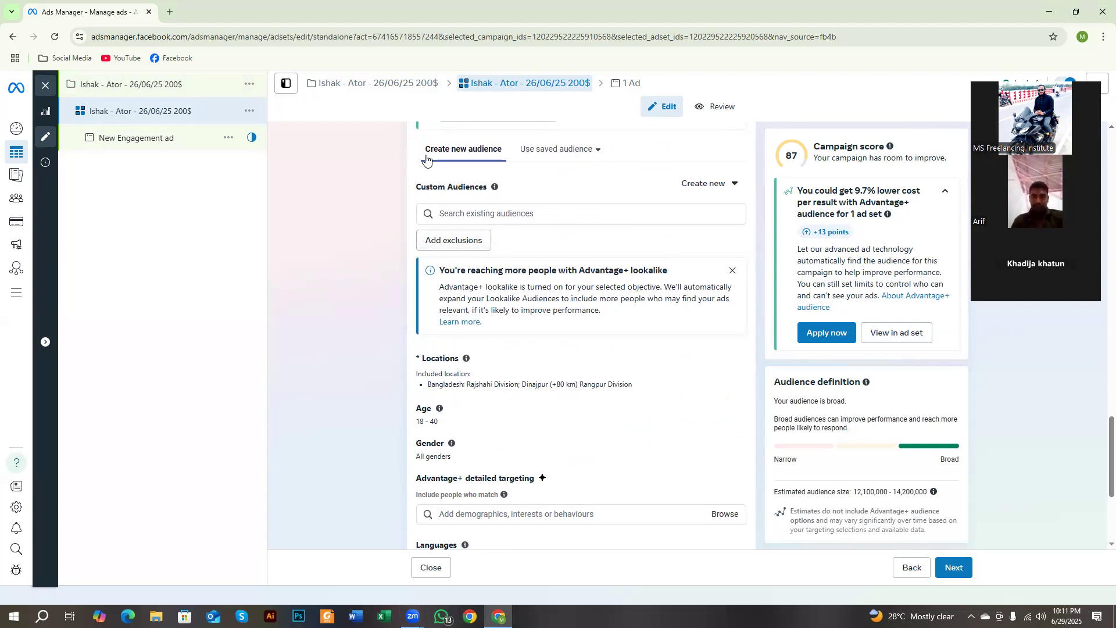
scroll(538, 400, down, 4)
scroll(357, 350, up, 4)
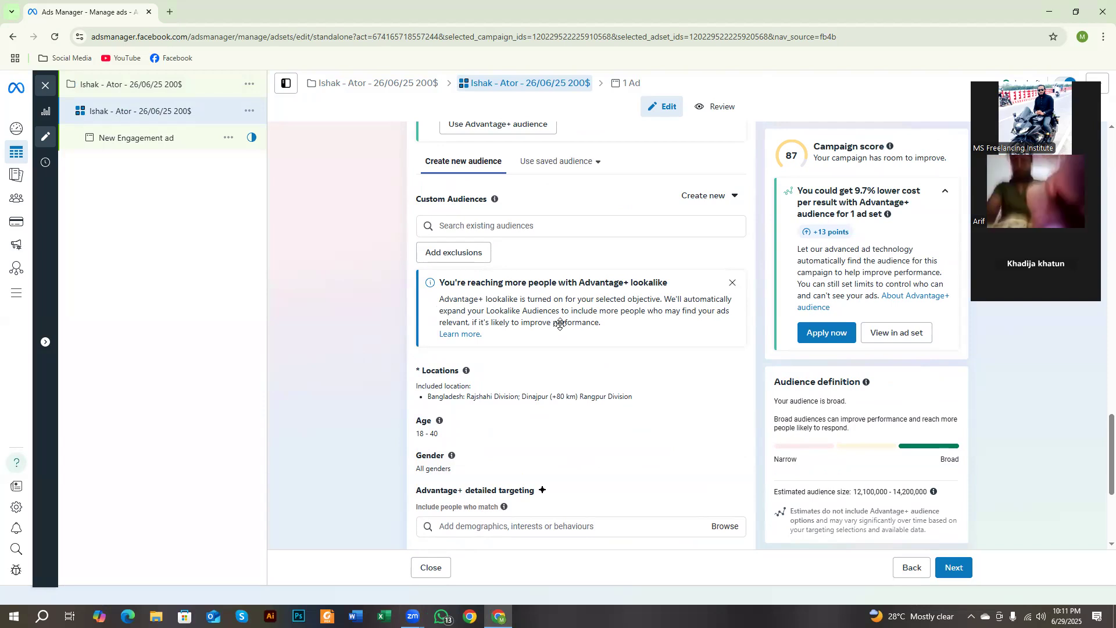
click(732, 283)
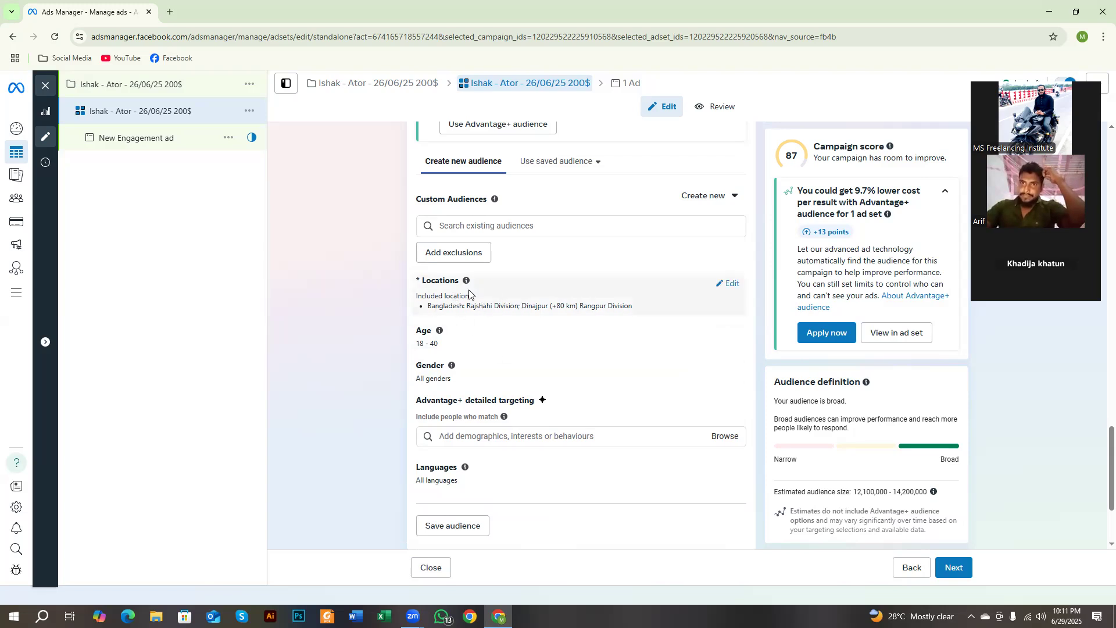
Step: Review the ad set's location, age, gender, detailed targeting and language settings, along with its placements
drag(417, 280, 461, 283)
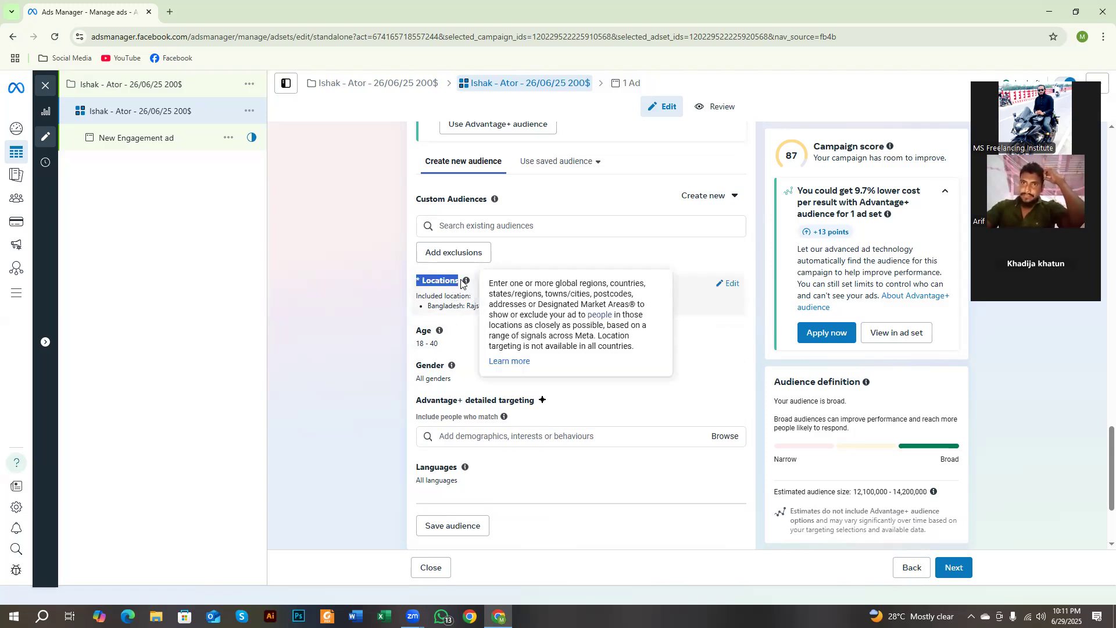
drag(433, 333, 415, 330)
scroll(373, 348, down, 2)
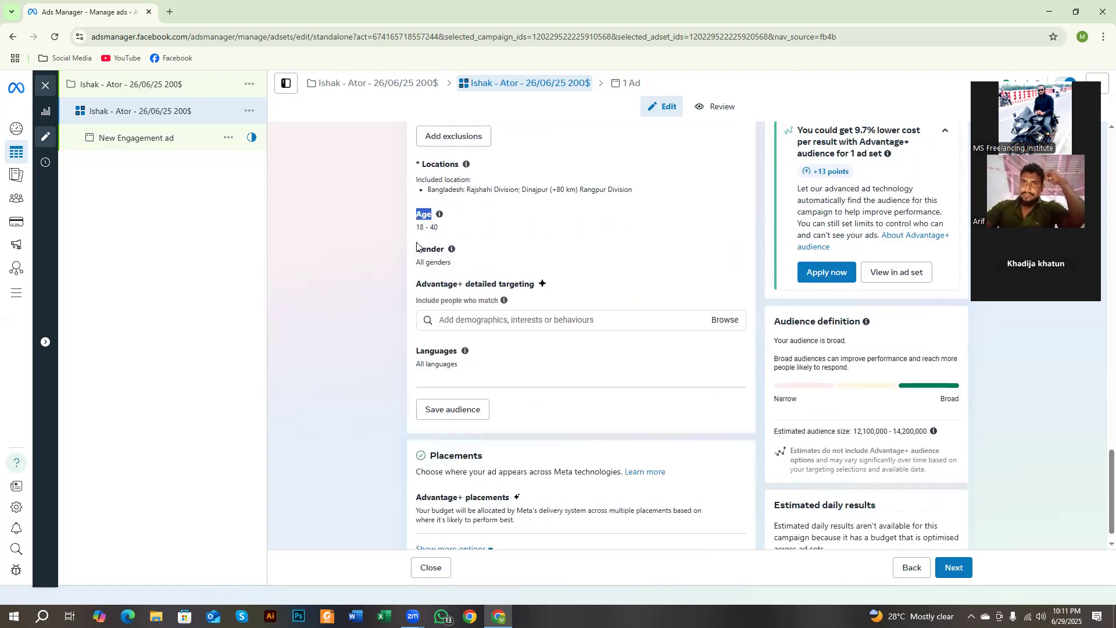
drag(415, 249, 444, 249)
scroll(444, 249, up, 3)
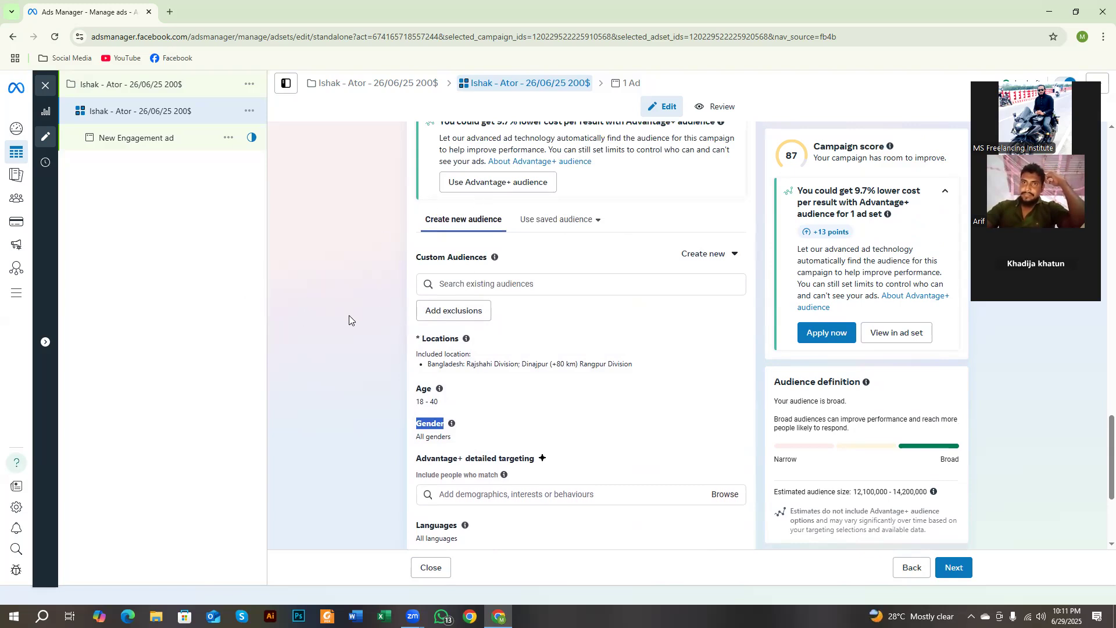
click(948, 191)
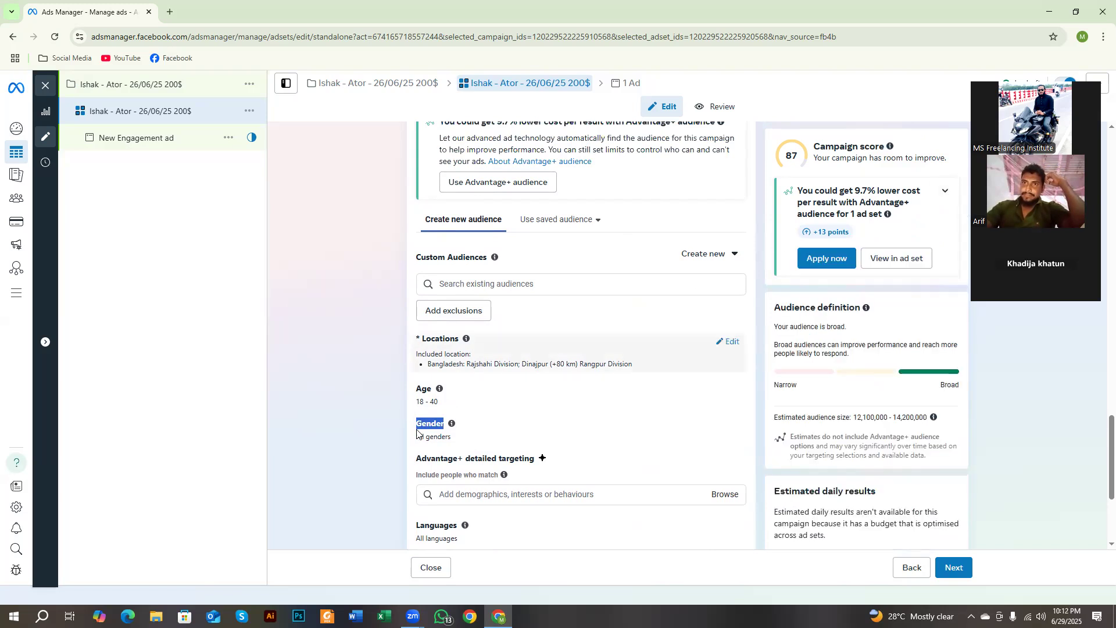
scroll(402, 408, down, 3)
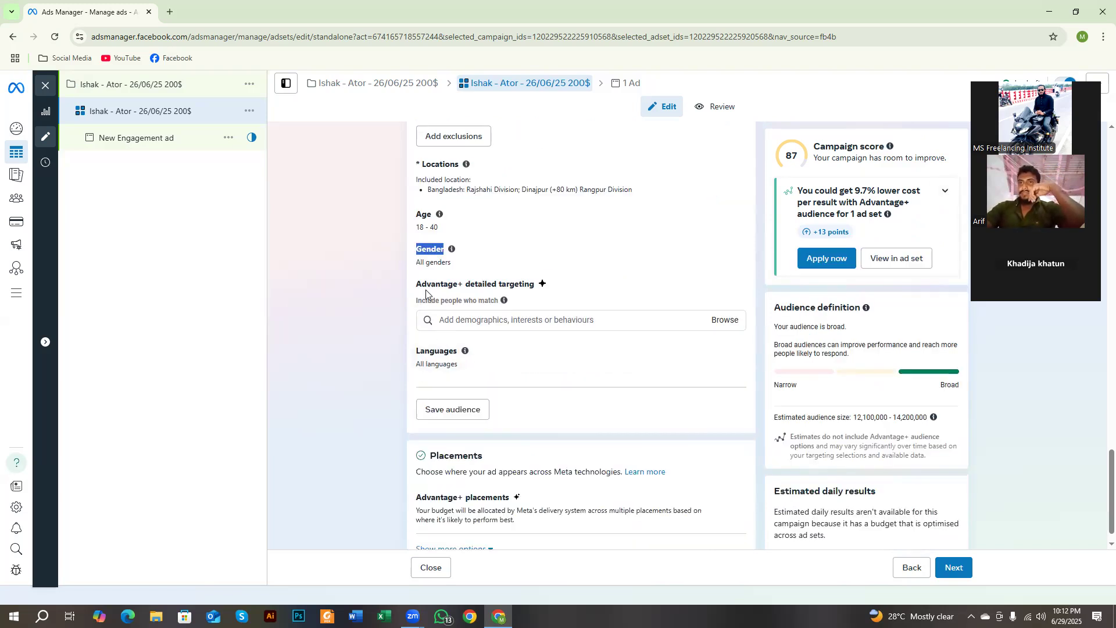
drag(414, 285, 498, 302)
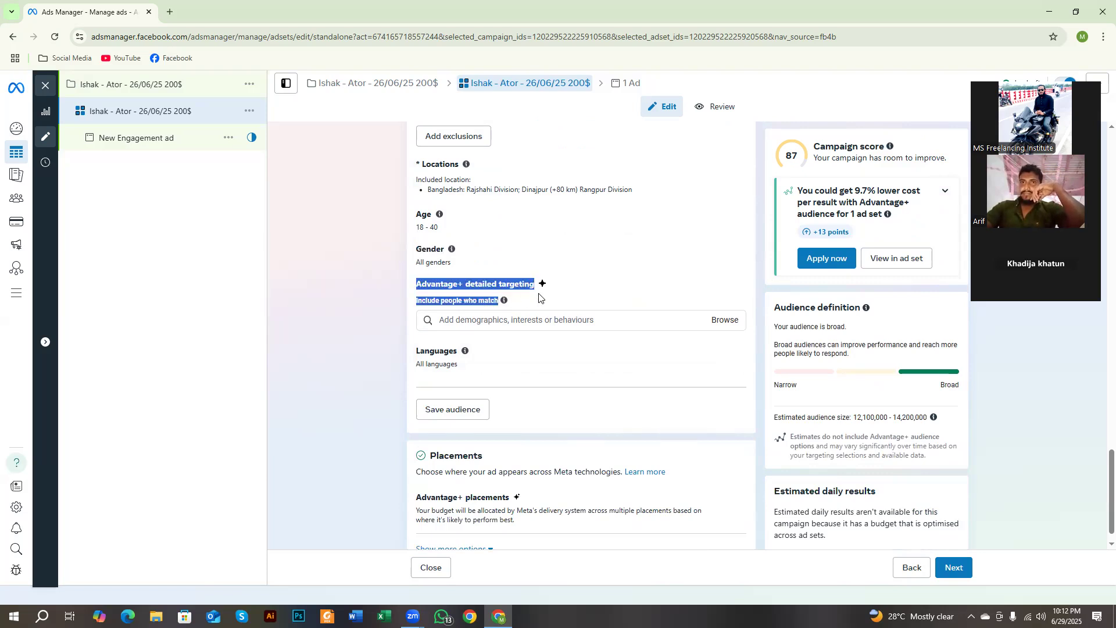
click(361, 309)
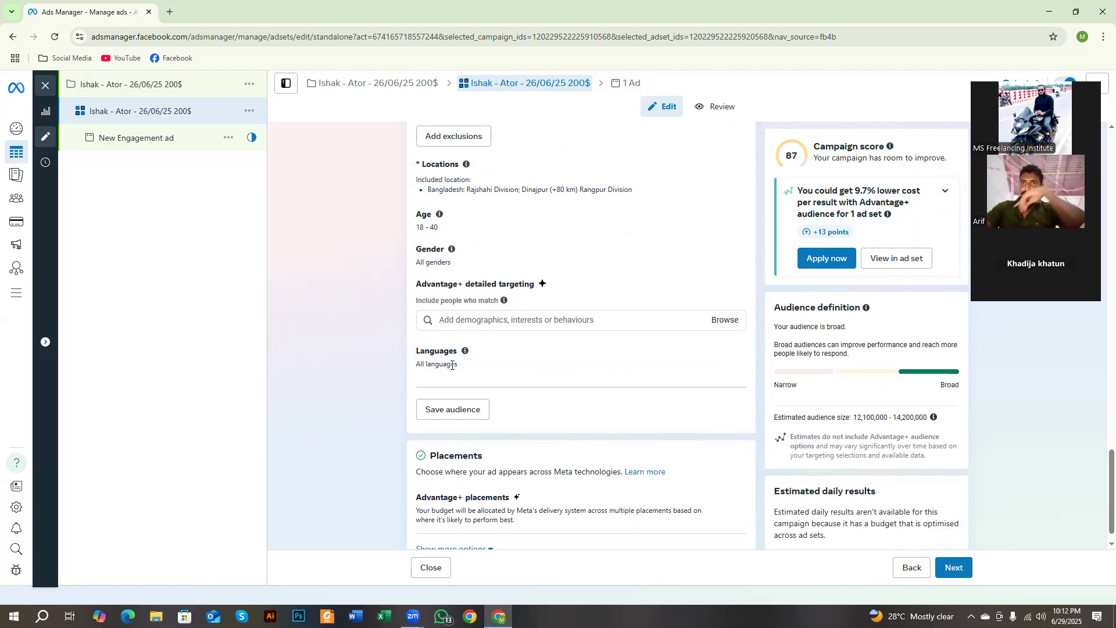
scroll(474, 373, down, 1)
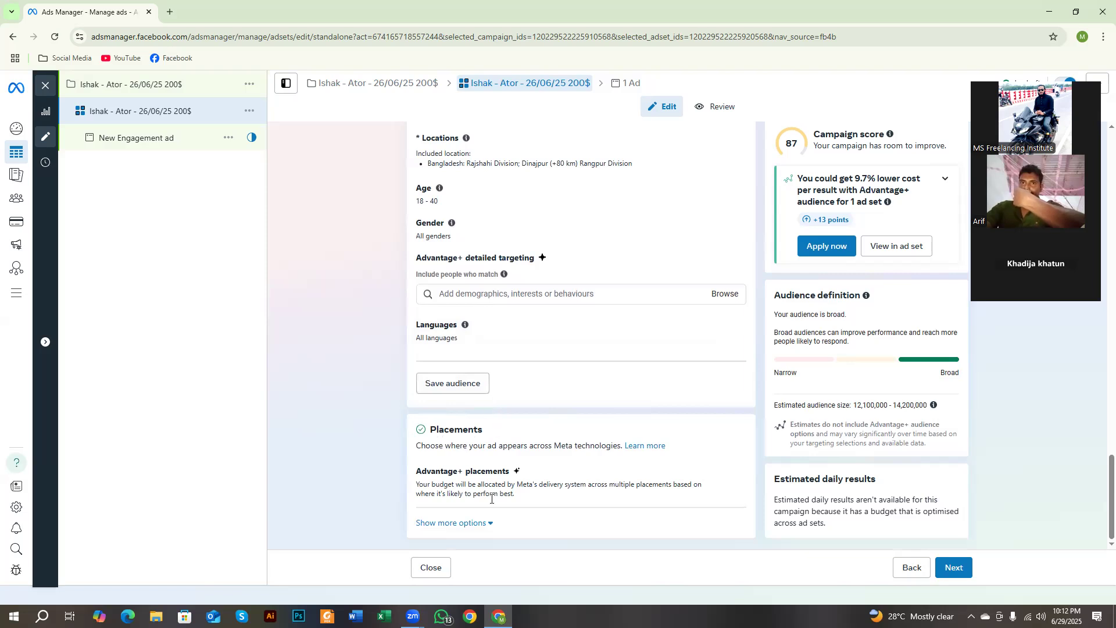
scroll(500, 436, up, 2)
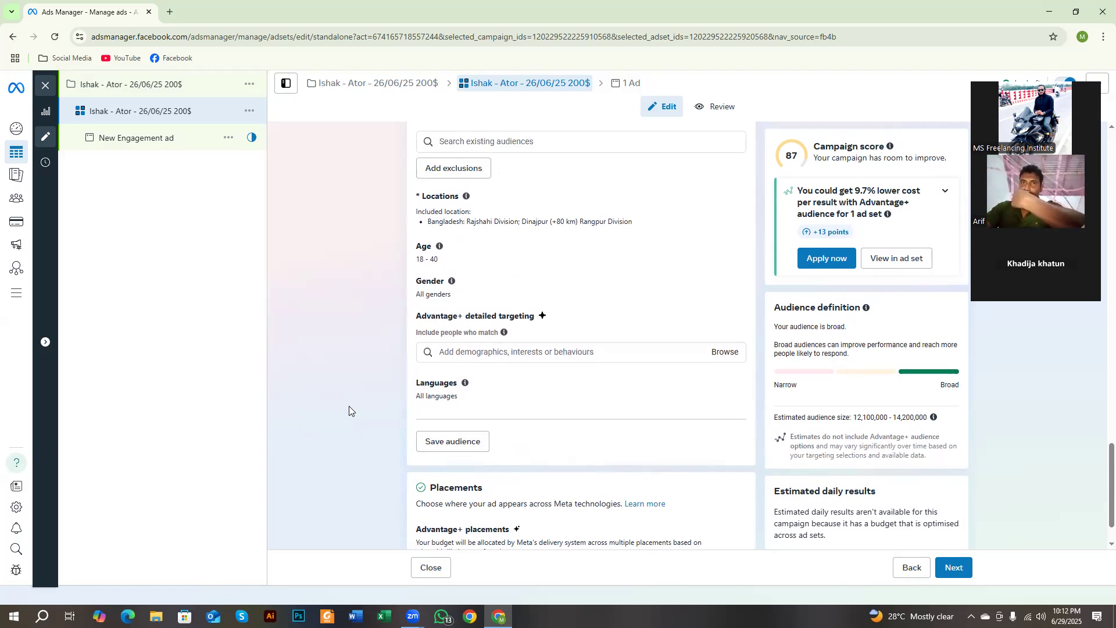
scroll(392, 398, up, 2)
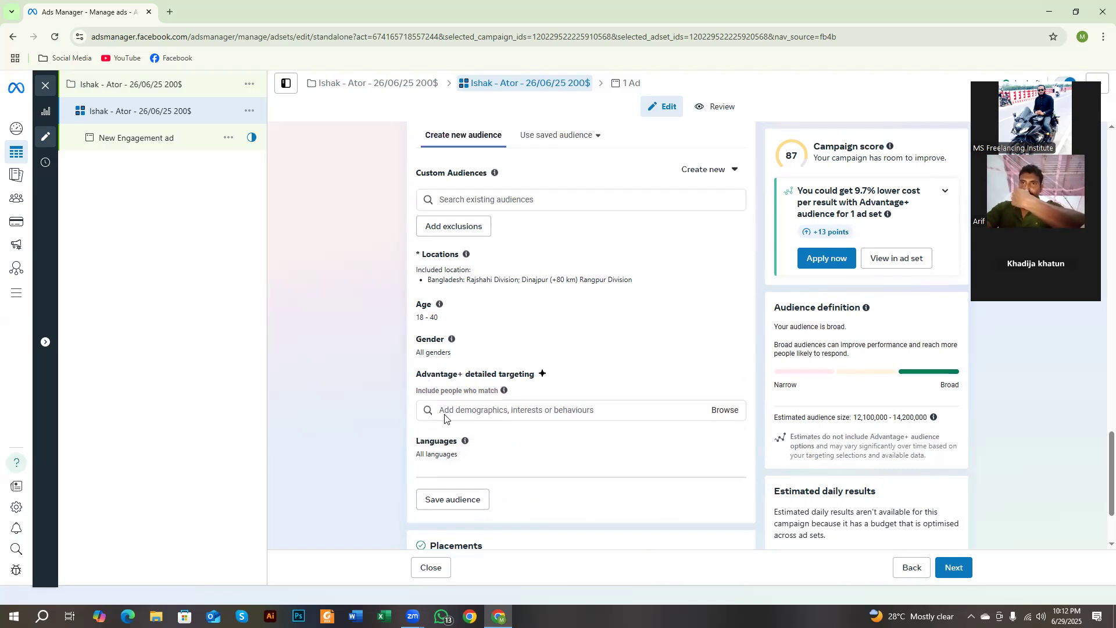
Step: Examine the Advantage+ detailed targeting section and its browsable demographics, interests and behaviours categories
drag(416, 374, 536, 379)
click(476, 419)
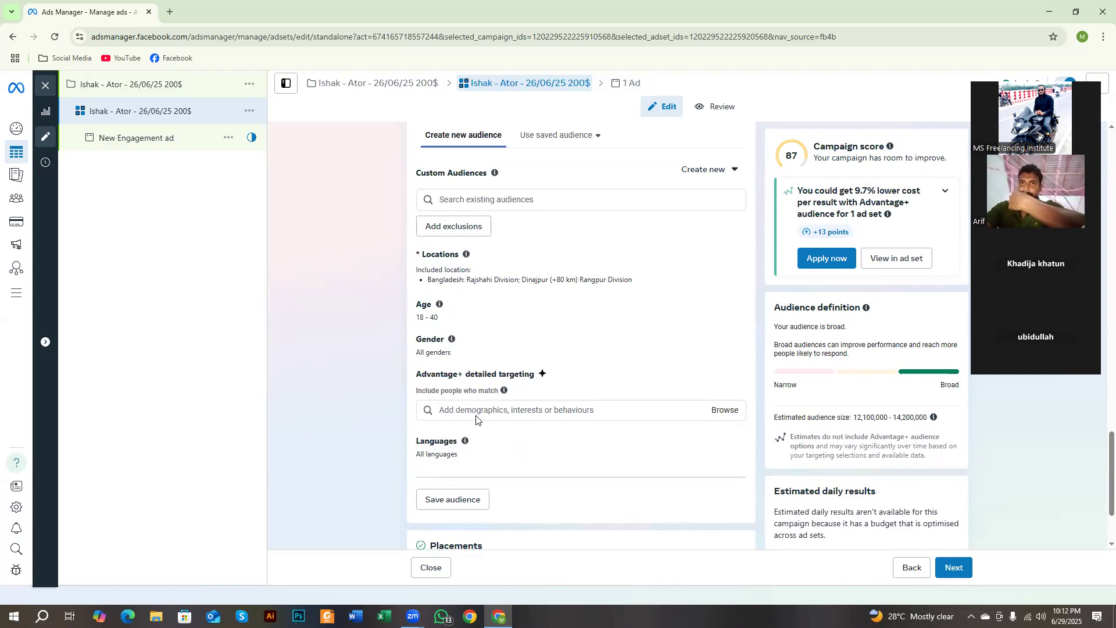
drag(415, 393, 491, 398)
click(493, 408)
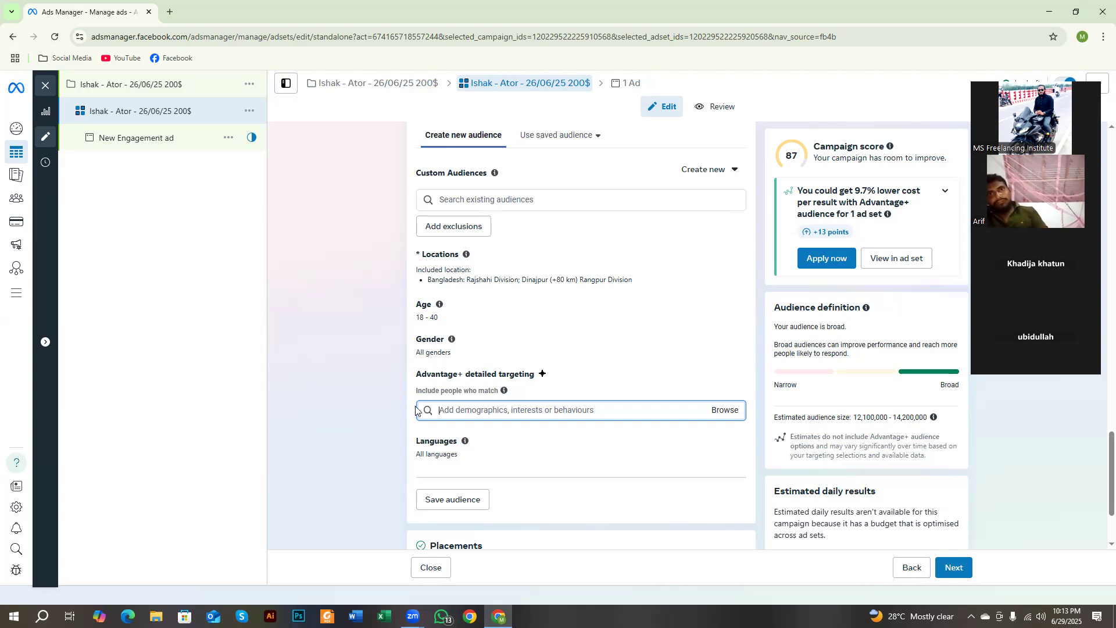
drag(421, 375, 531, 387)
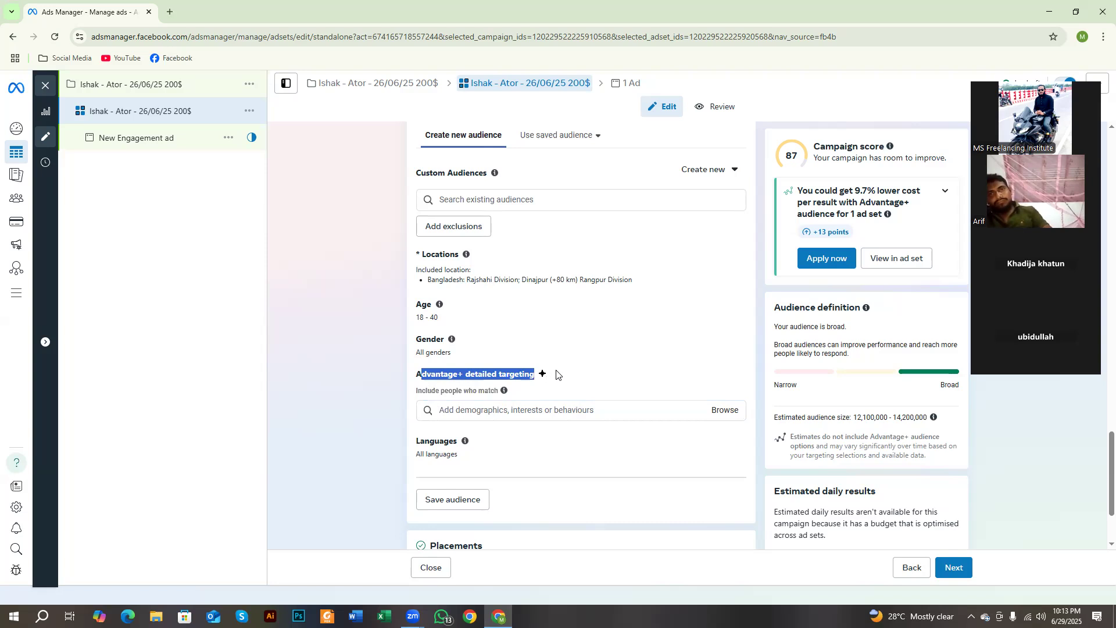
click(447, 410)
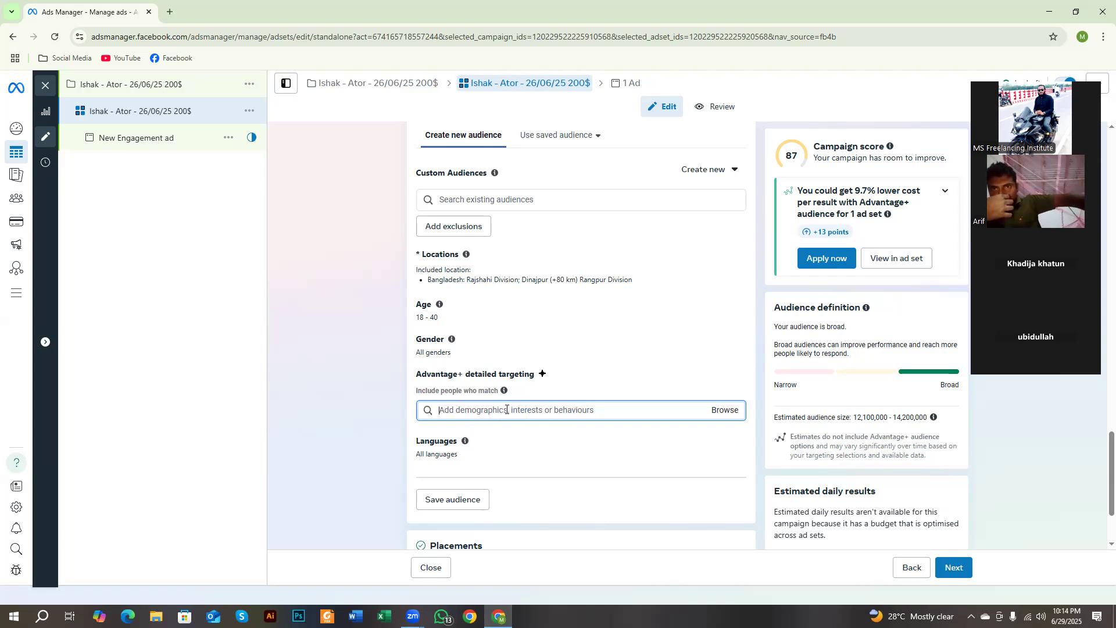
click(738, 413)
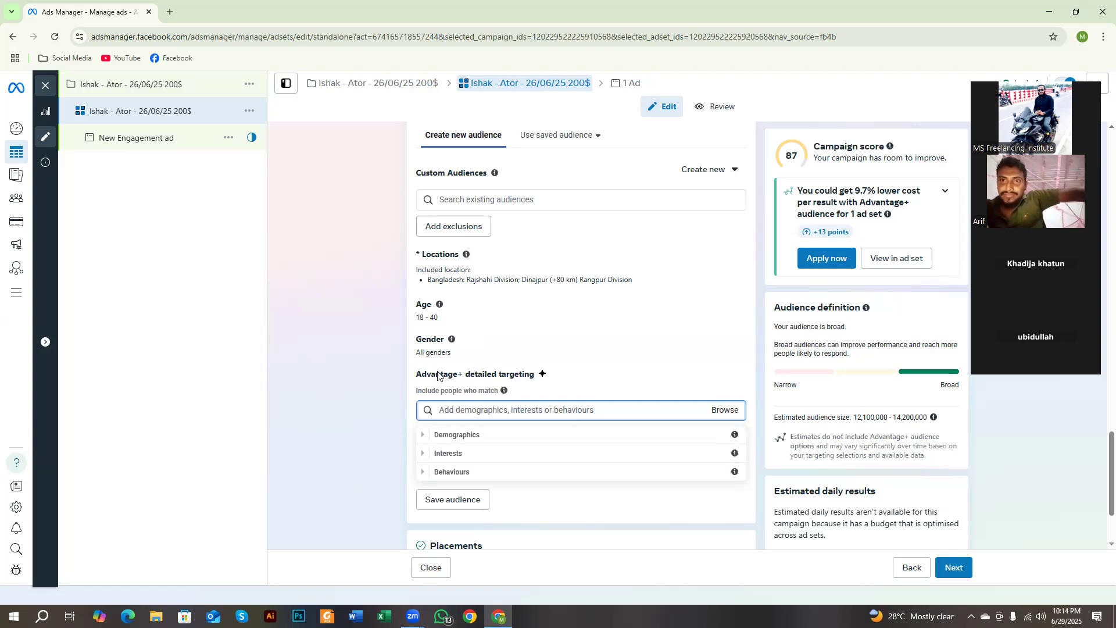
click(417, 386)
drag(417, 387, 496, 392)
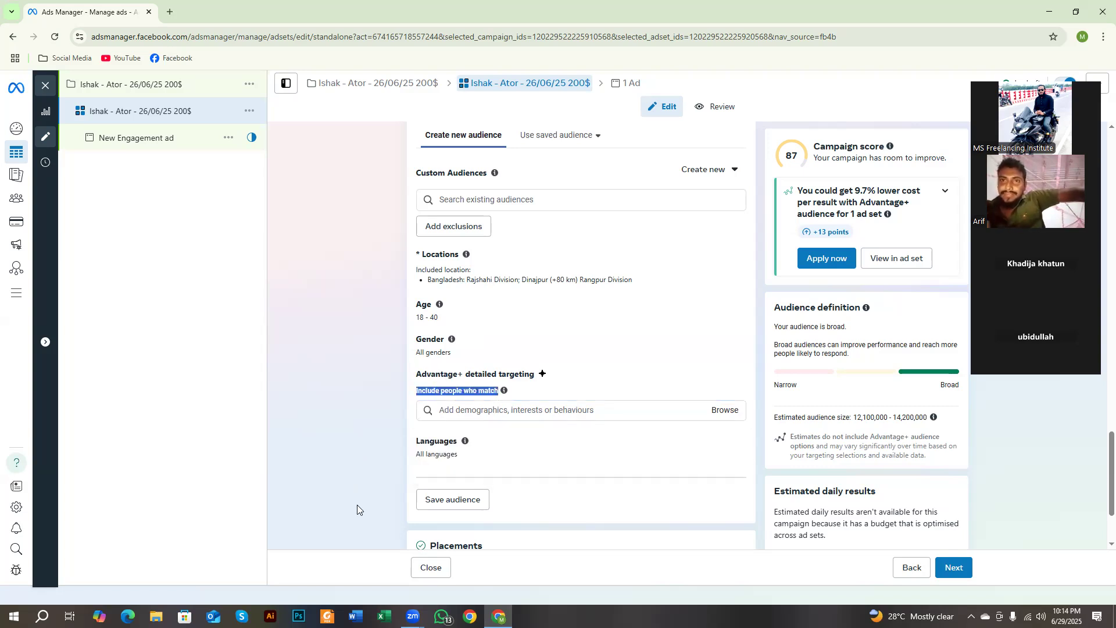
click(355, 431)
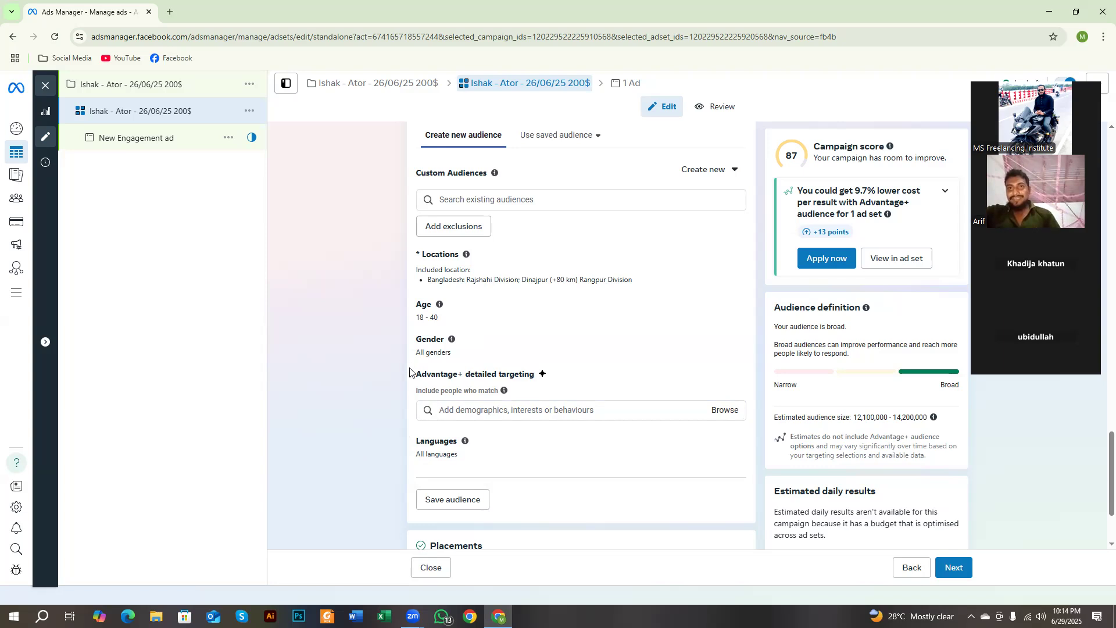
click(727, 412)
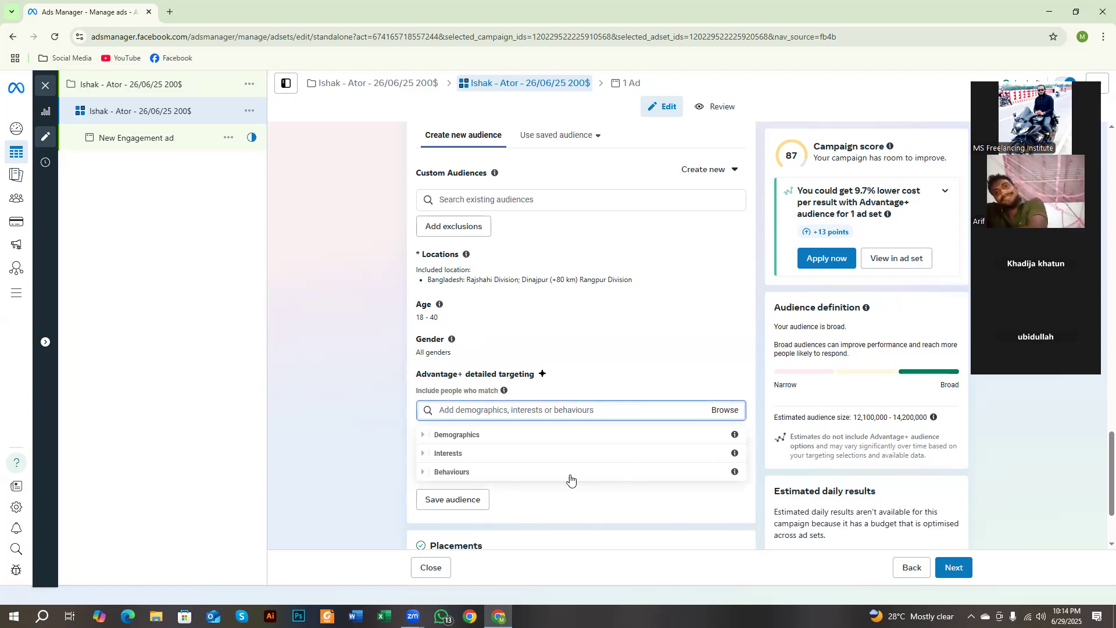
click(378, 416)
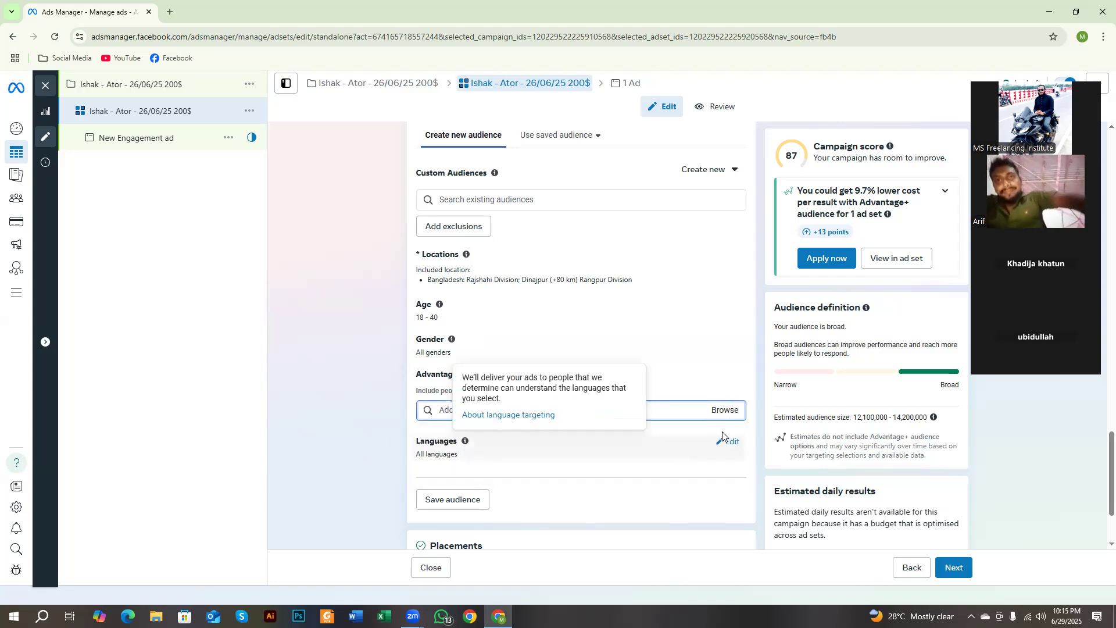
click(726, 413)
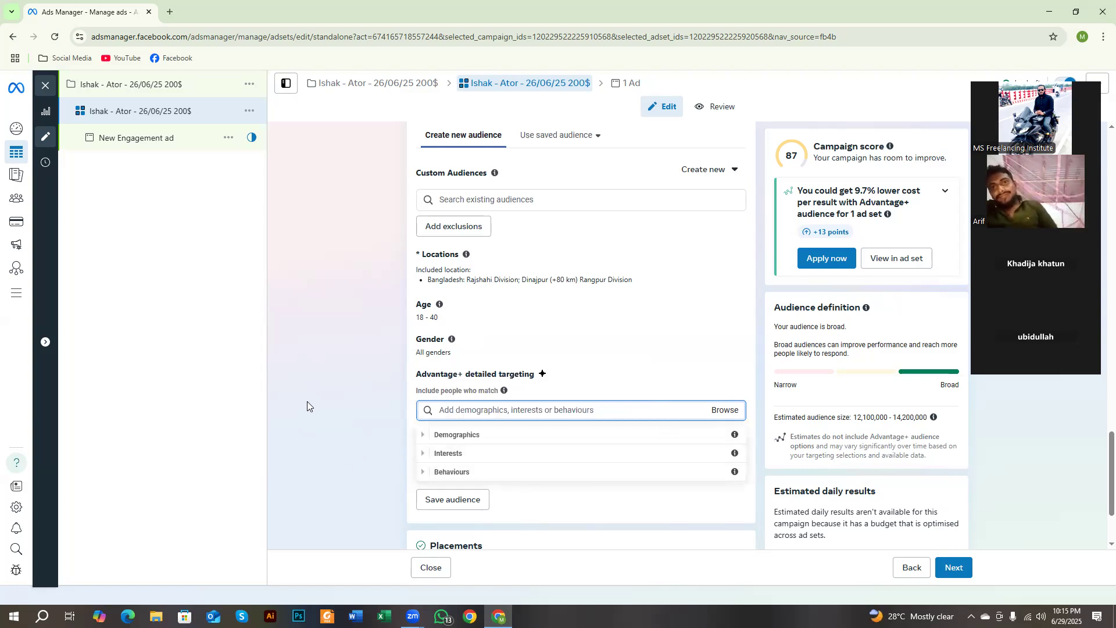
click(393, 388)
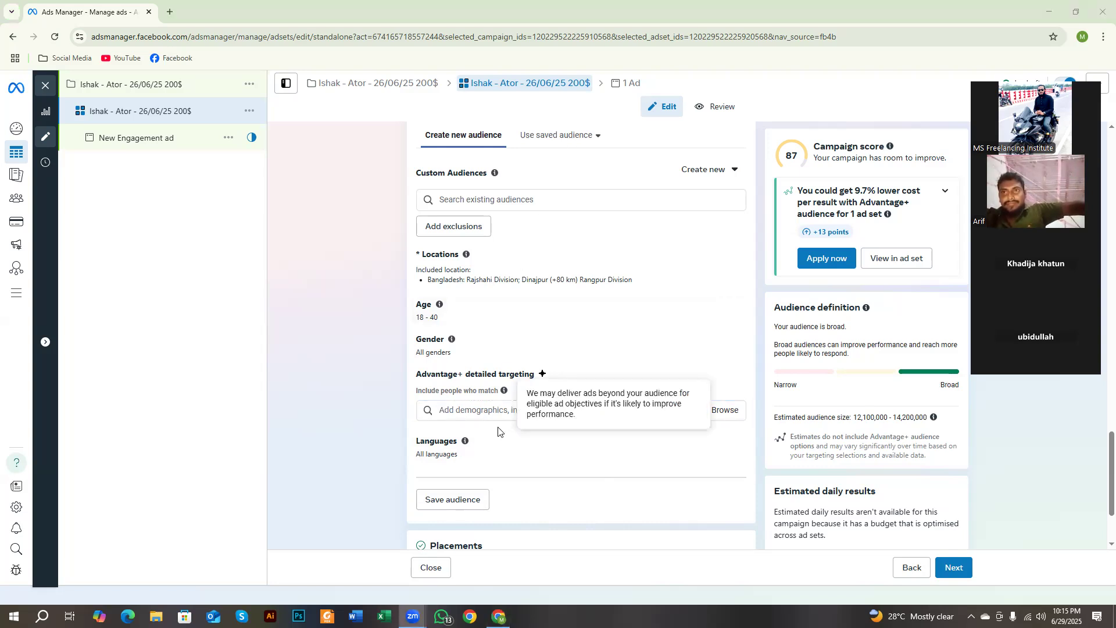
click(493, 410)
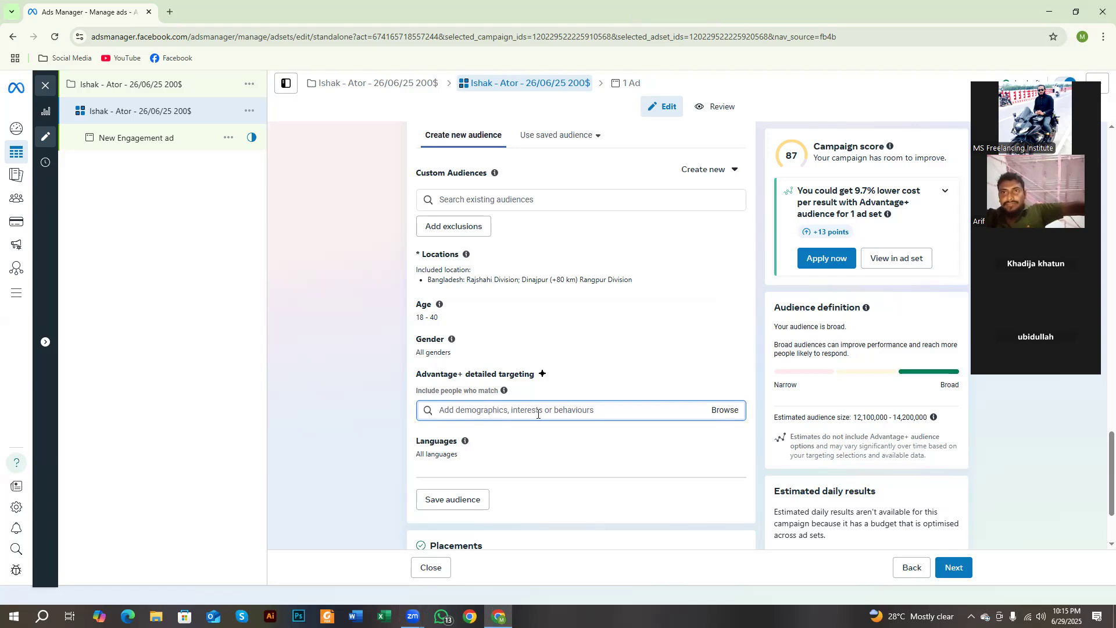
Step: Edit the audience's age range and set the maximum age to 50
scroll(537, 413, up, 1)
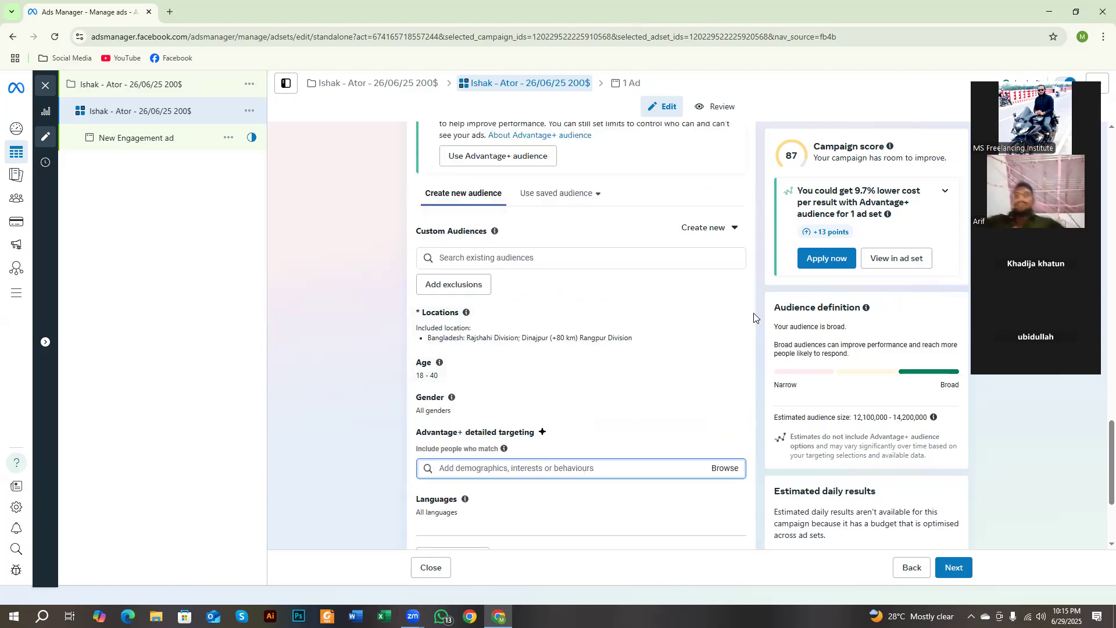
mouse_move(416, 376)
mouse_down()
mouse_move(438, 377)
mouse_move(416, 378)
mouse_up()
click(424, 384)
click(446, 380)
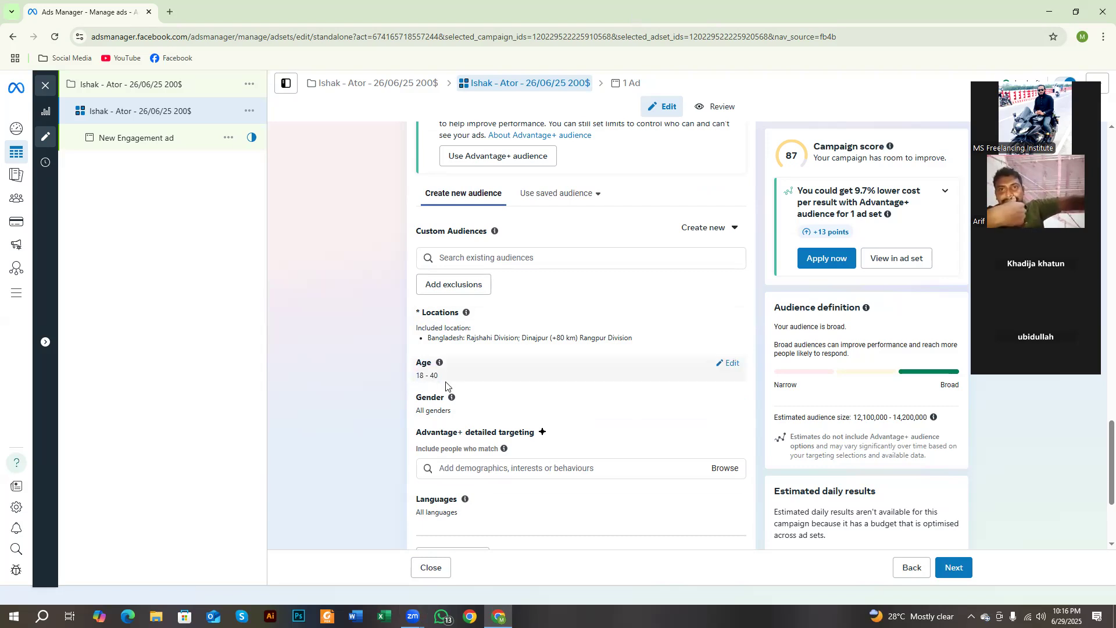
double_click(438, 376)
click(457, 379)
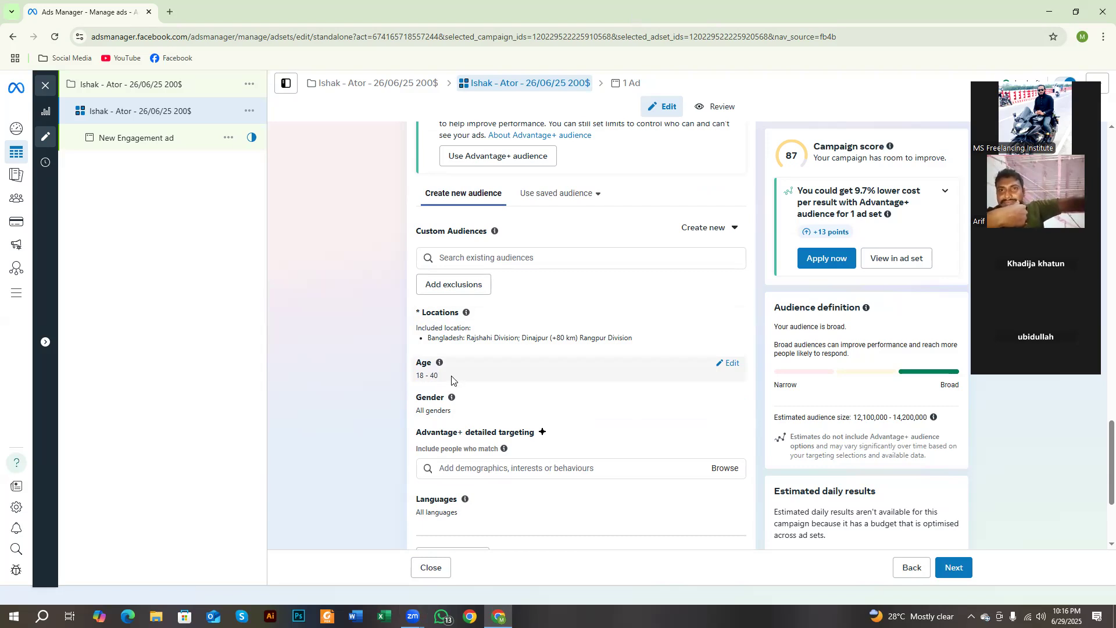
drag(445, 375, 420, 375)
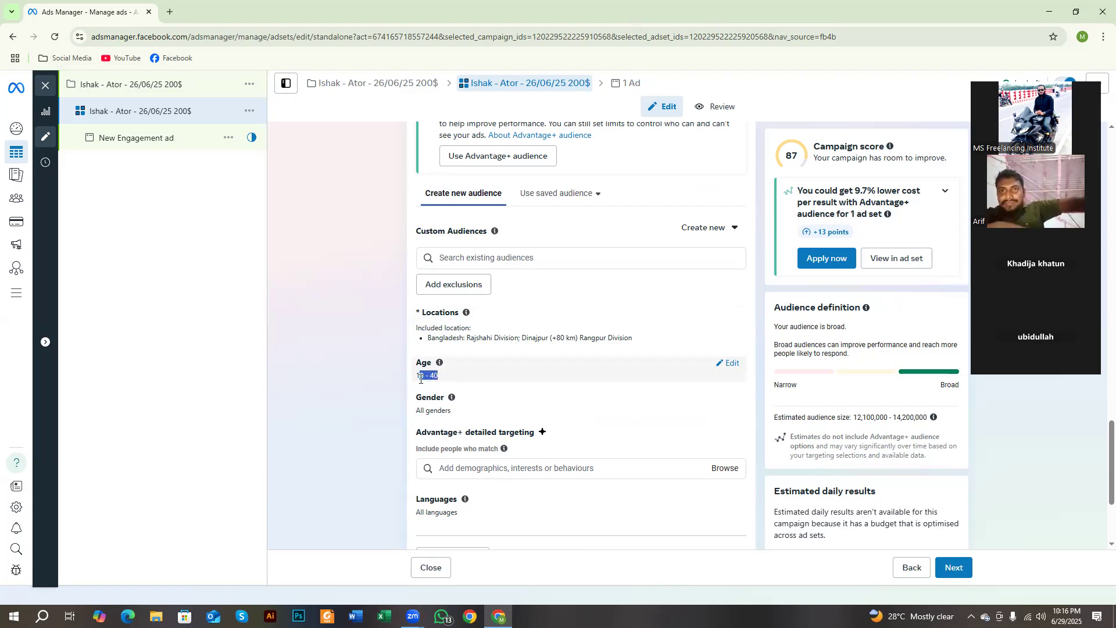
click(729, 364)
click(492, 386)
scroll(508, 465, down, 1)
scroll(511, 500, down, 2)
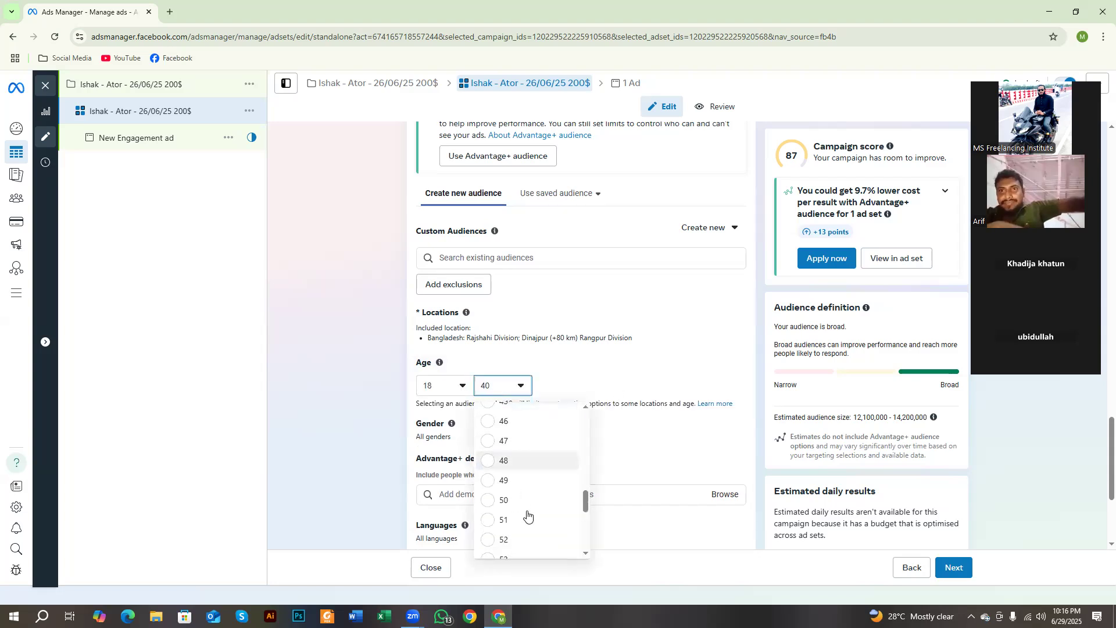
click(491, 493)
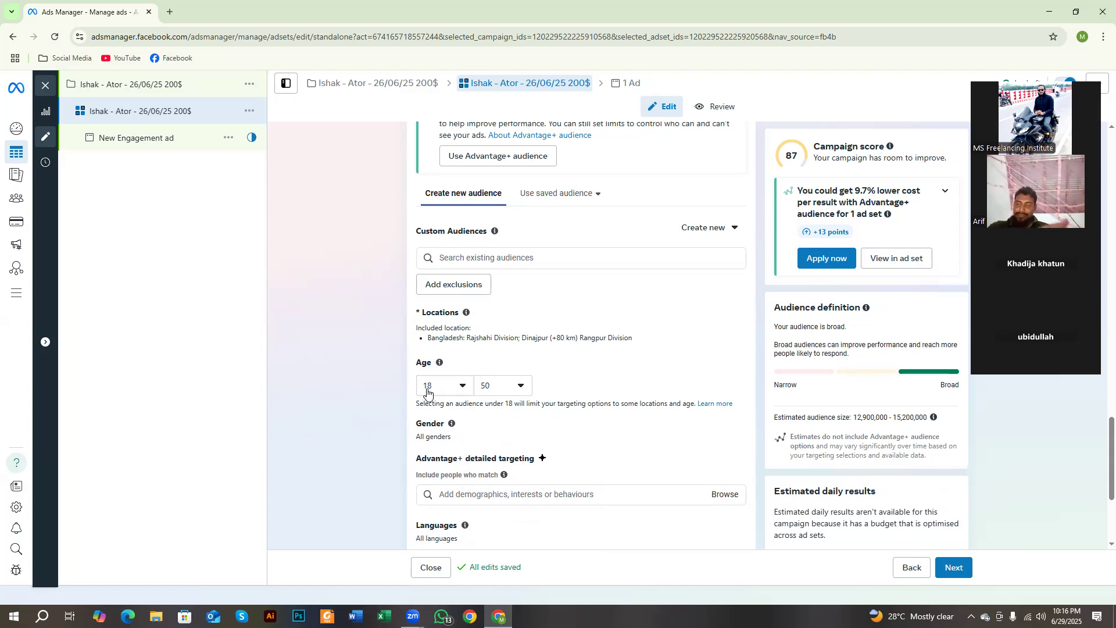
Step: Set the audience's minimum age to 25 and restrict the gender to Men
click(427, 387)
scroll(453, 465, down, 1)
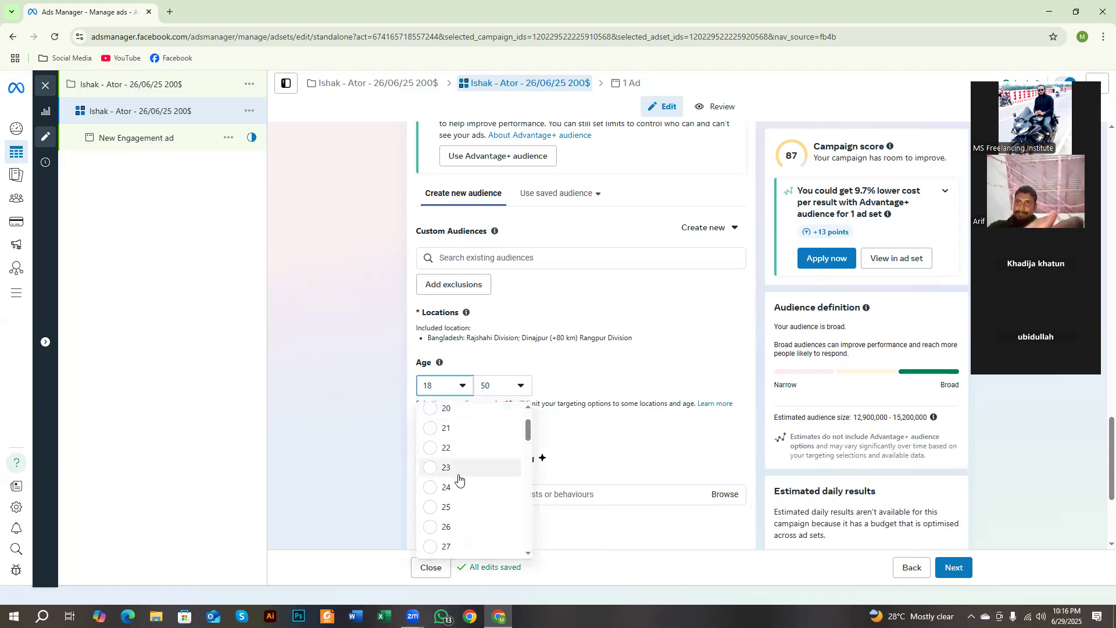
click(444, 493)
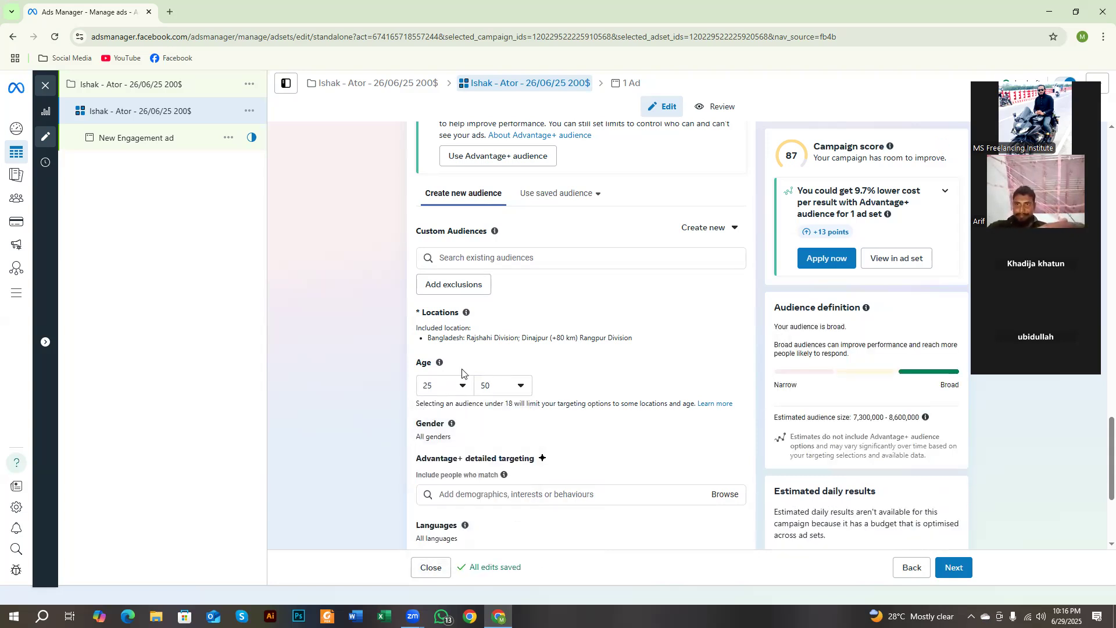
scroll(453, 349, down, 3)
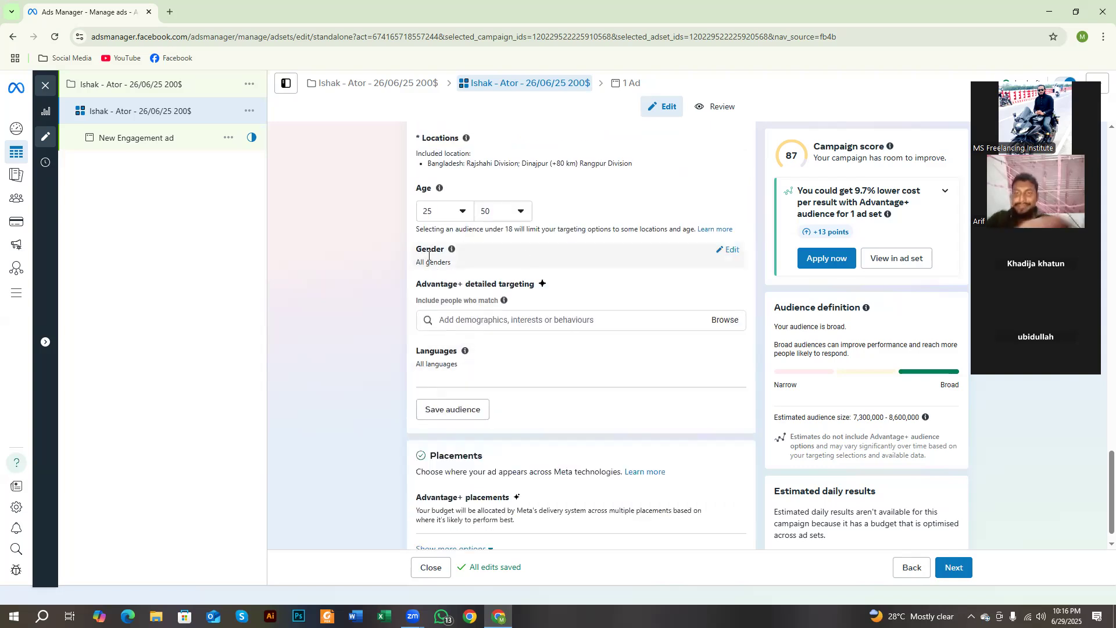
click(728, 249)
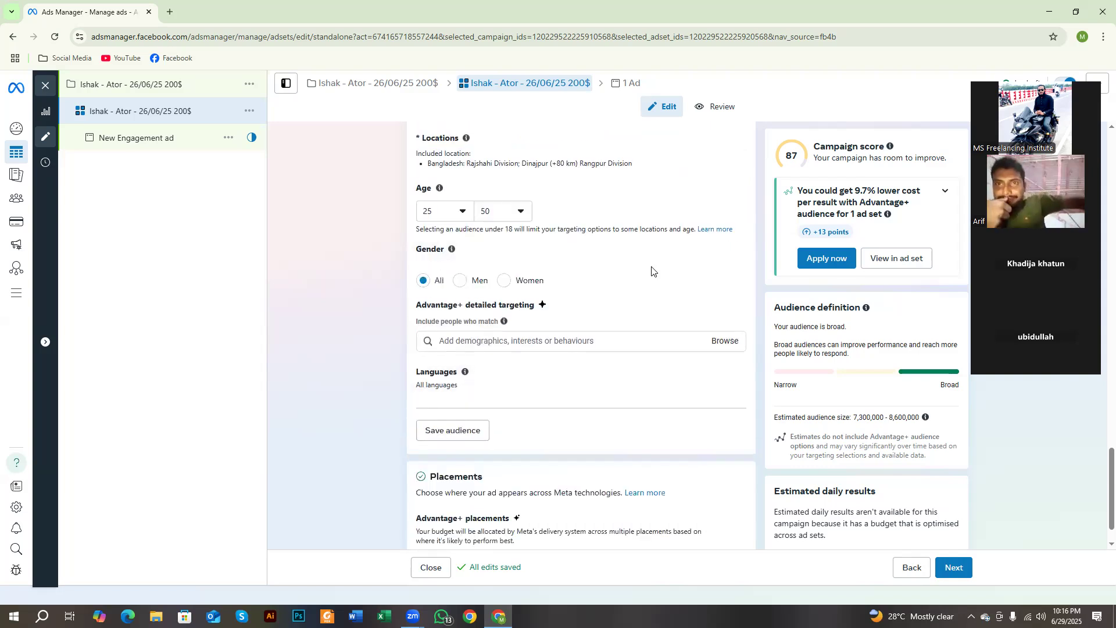
click(459, 280)
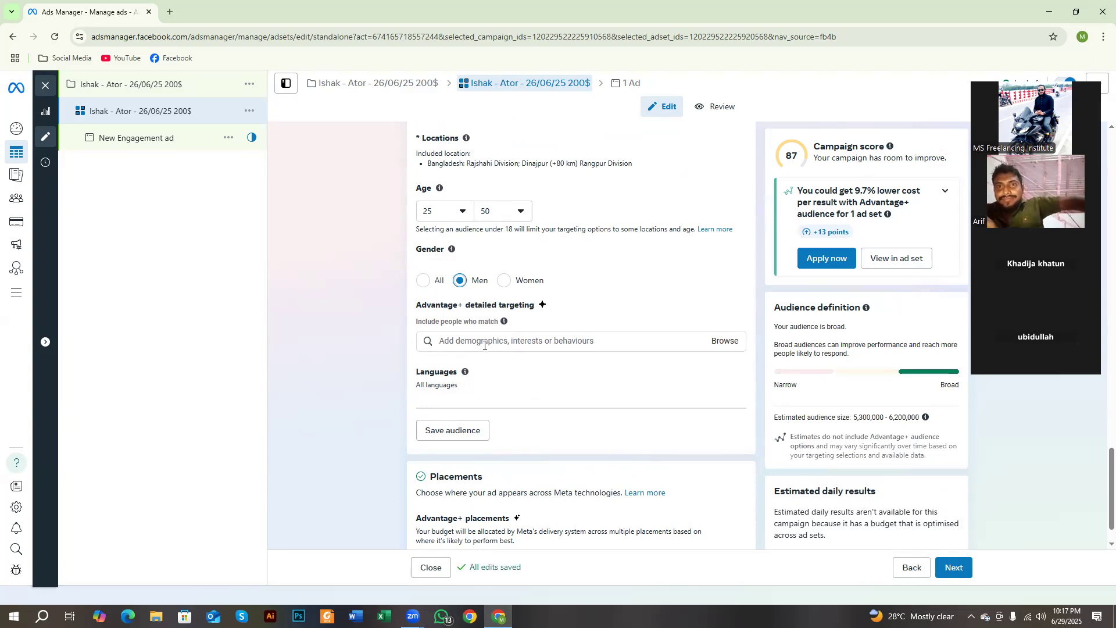
click(484, 345)
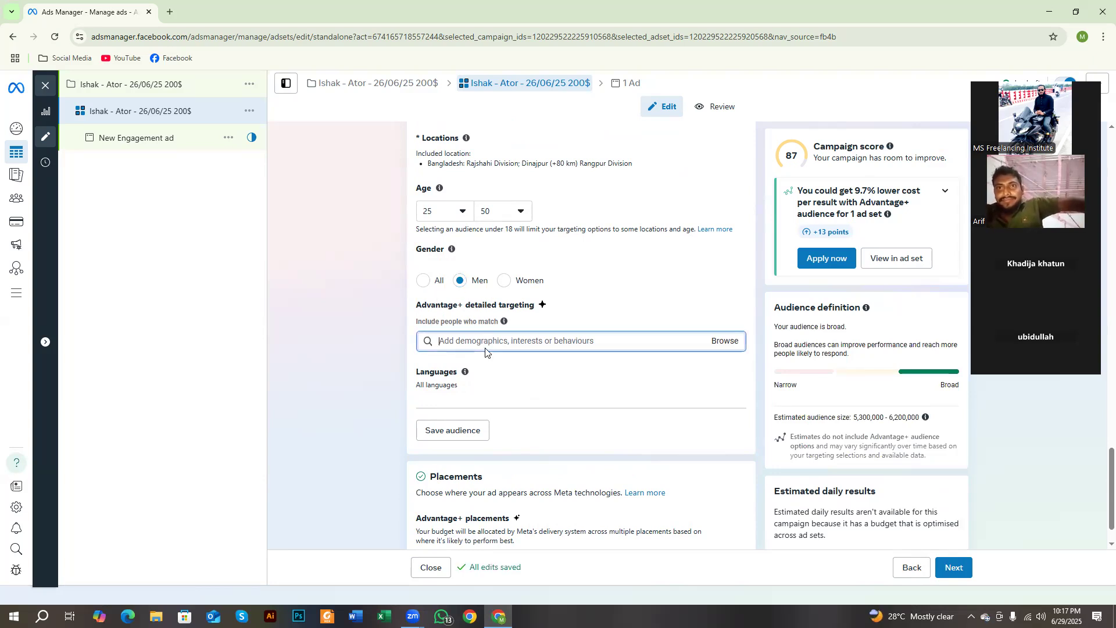
scroll(470, 240, up, 1)
scroll(496, 345, down, 2)
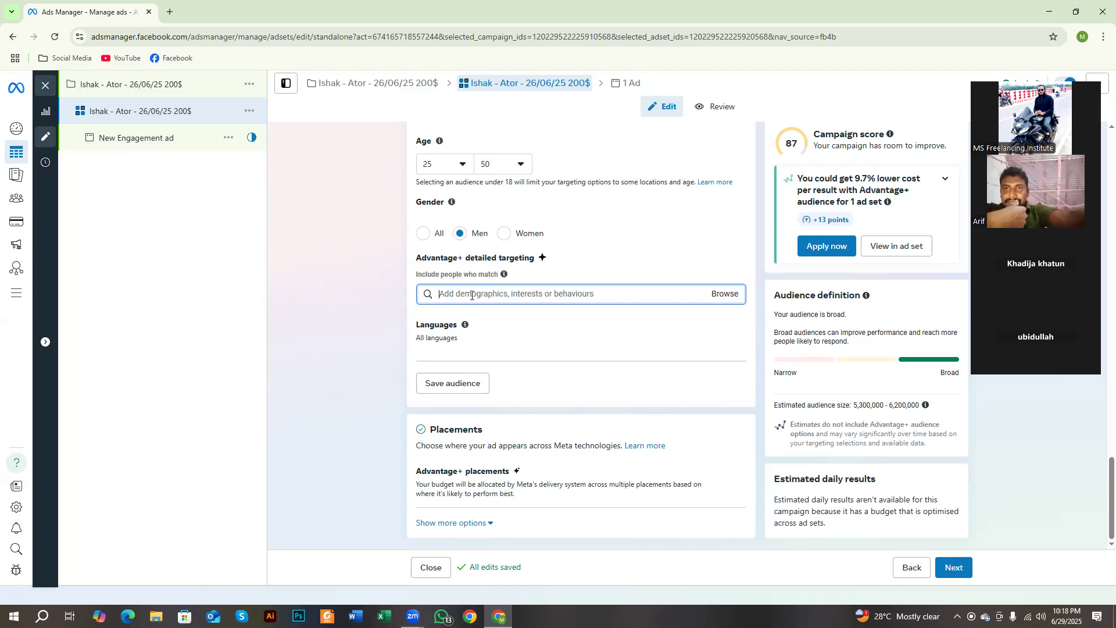
text(purf)
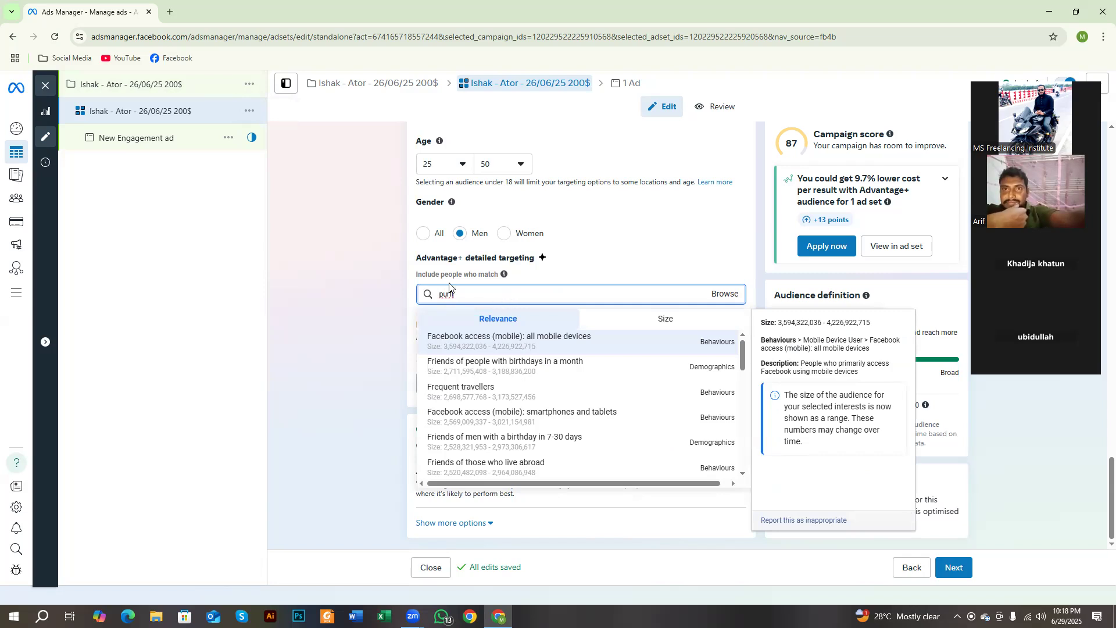
Step: Switch to a new browser tab and bring up Google Translate through a Google search
click(169, 12)
click(157, 36)
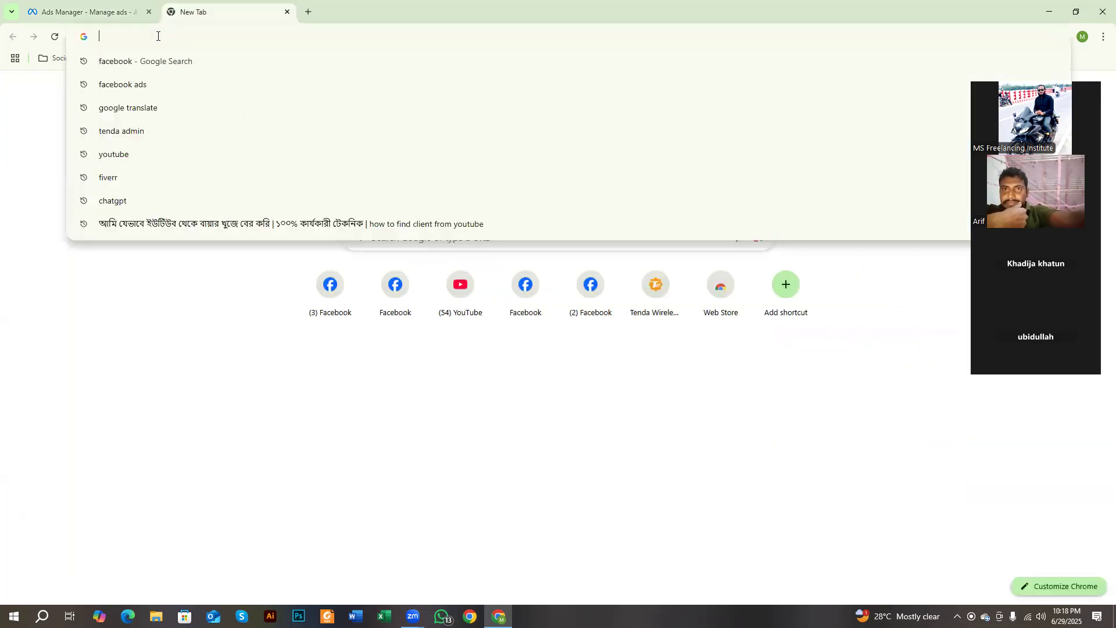
click(183, 107)
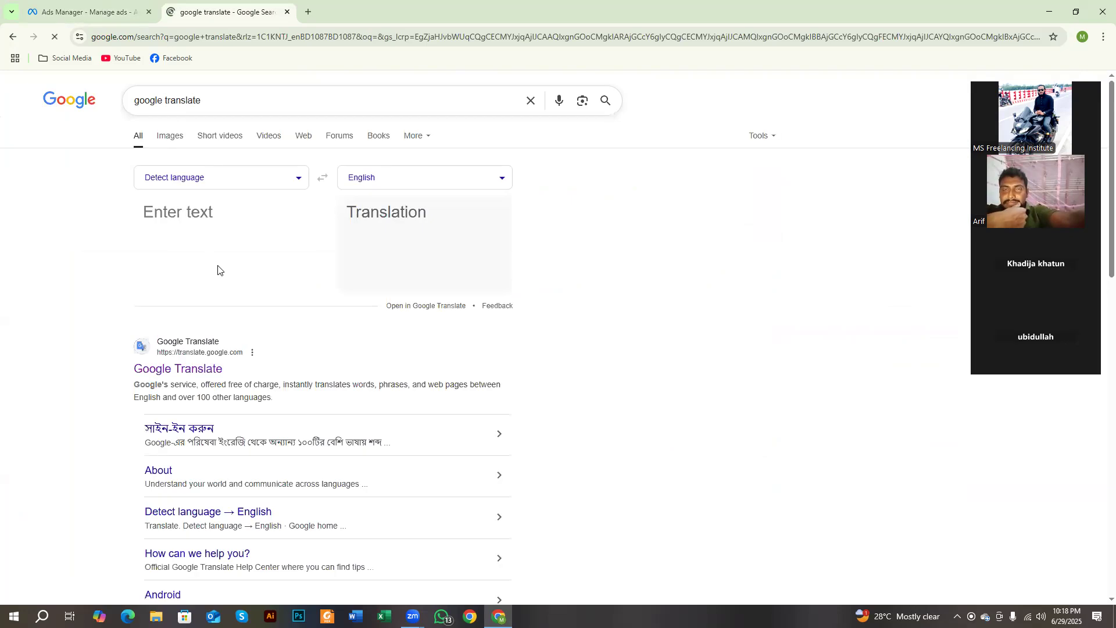
Step: Choose Bangla as the source language and swap the languages to translate from English to Bangla
click(192, 181)
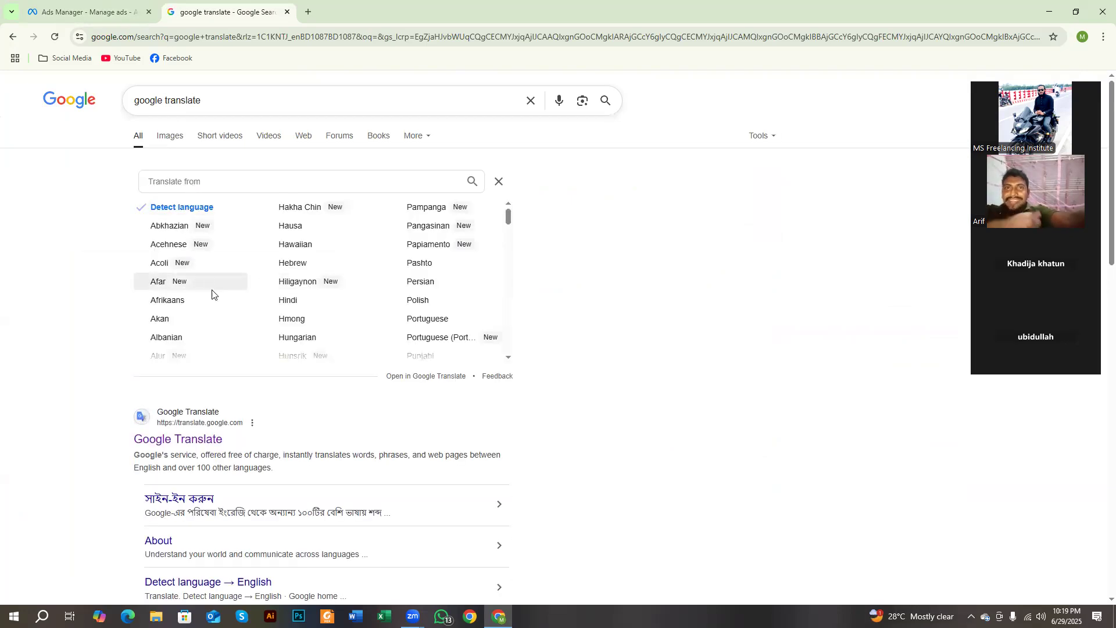
scroll(209, 294, down, 2)
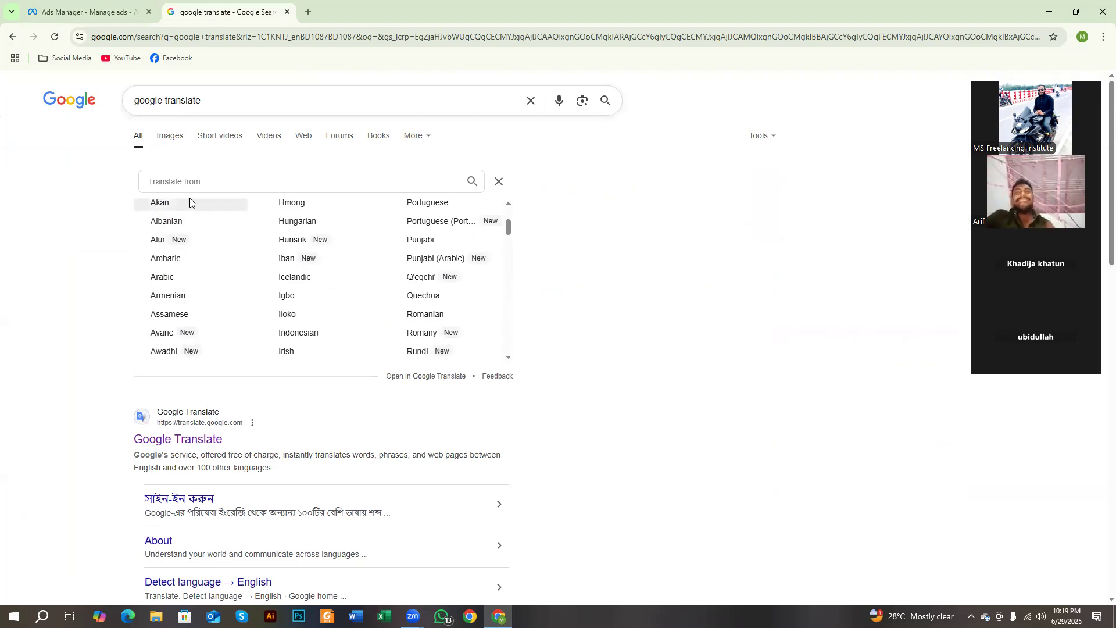
scroll(216, 281, down, 3)
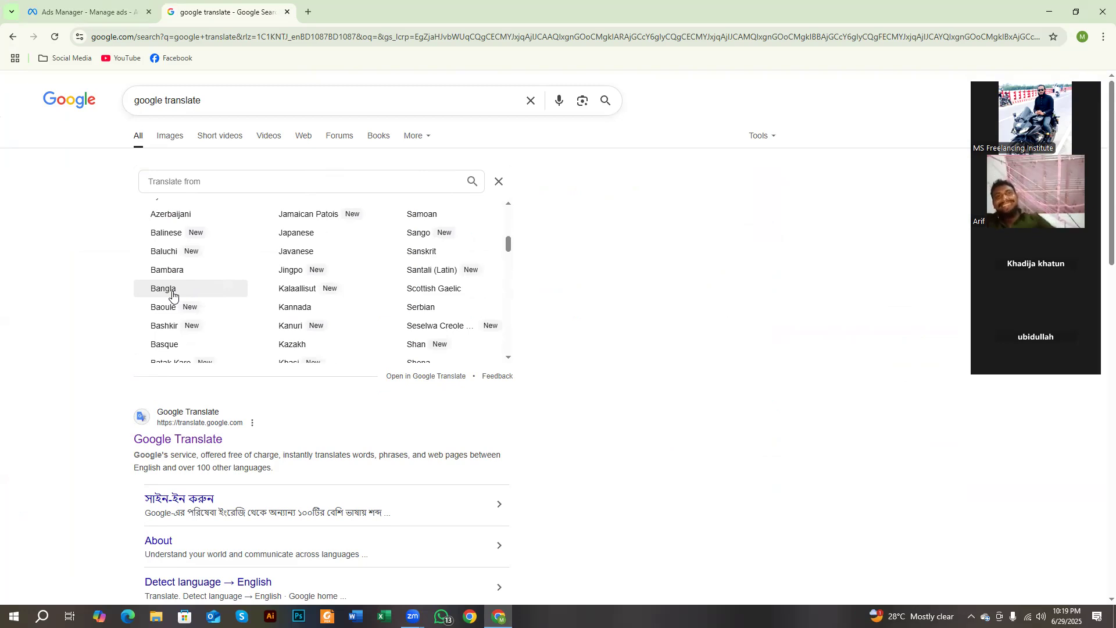
click(172, 293)
click(322, 178)
Step: Enter "Perfume" in the translator by voice input and copy the word
click(152, 277)
click(210, 116)
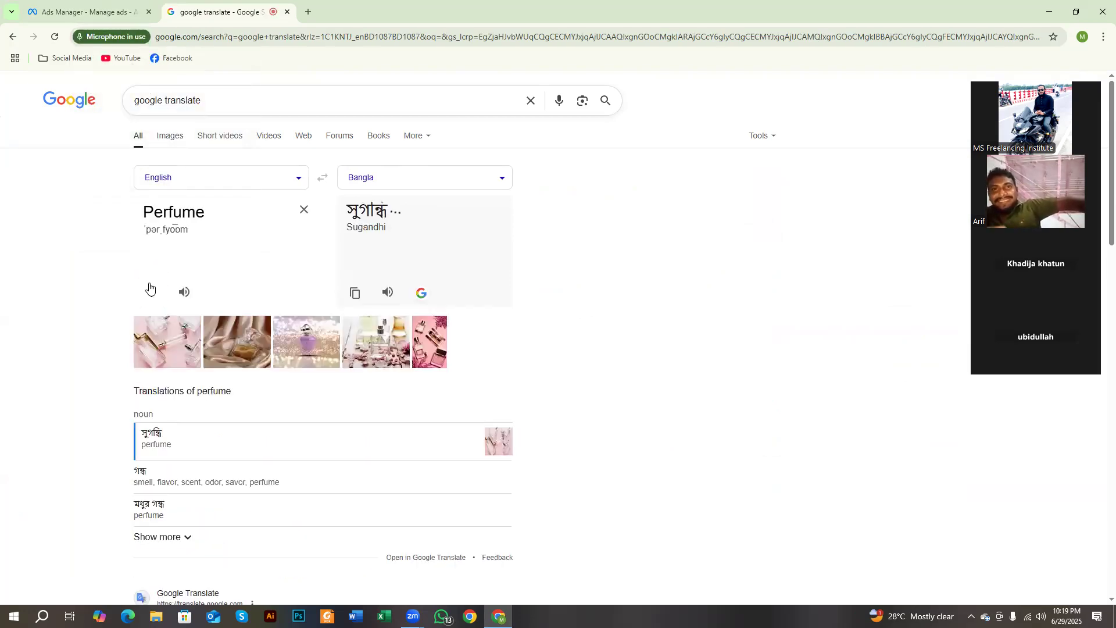
double_click(180, 207)
key(ctrl+c)
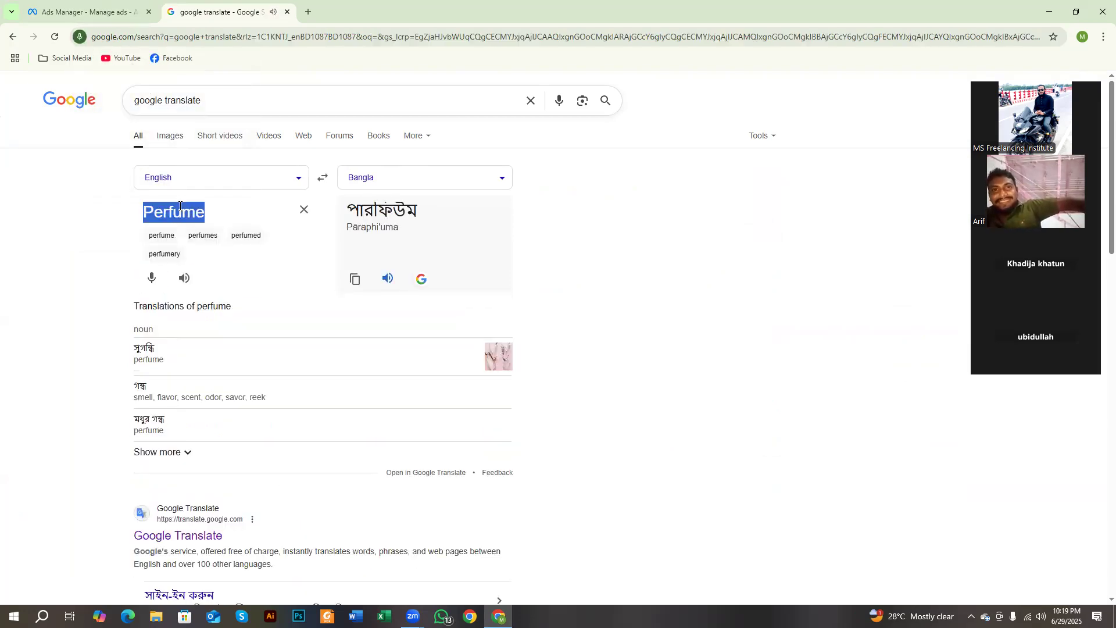
Step: Return to Ads Manager, search detailed targeting for the copied word "Perfume" and add the Perfume (Japanese band) interest
click(97, 5)
click(463, 291)
key(ctrl+v)
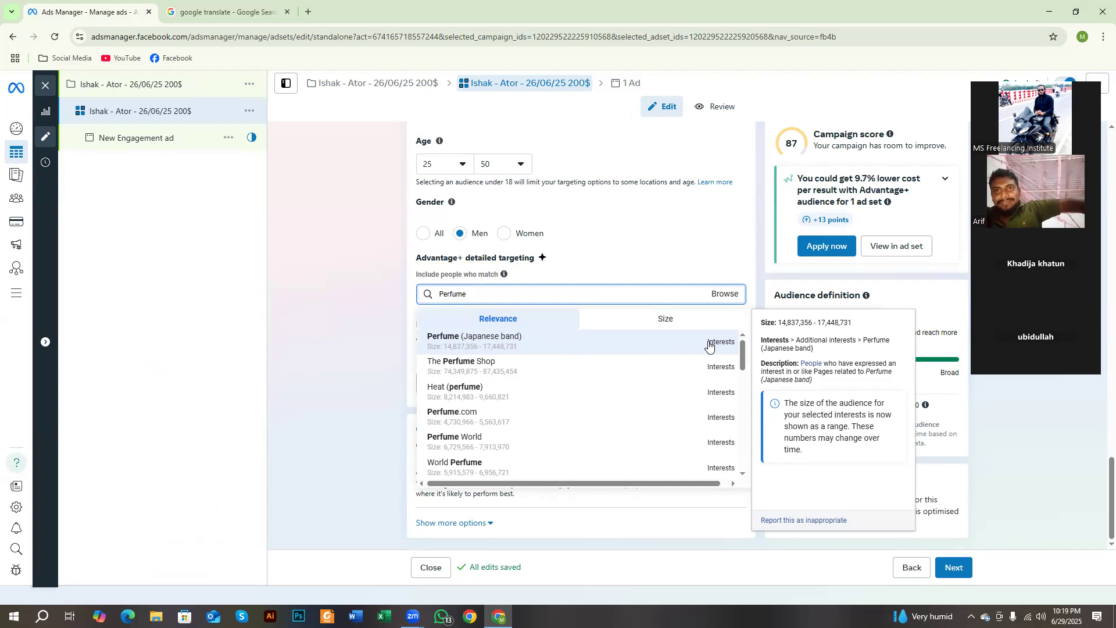
click(501, 343)
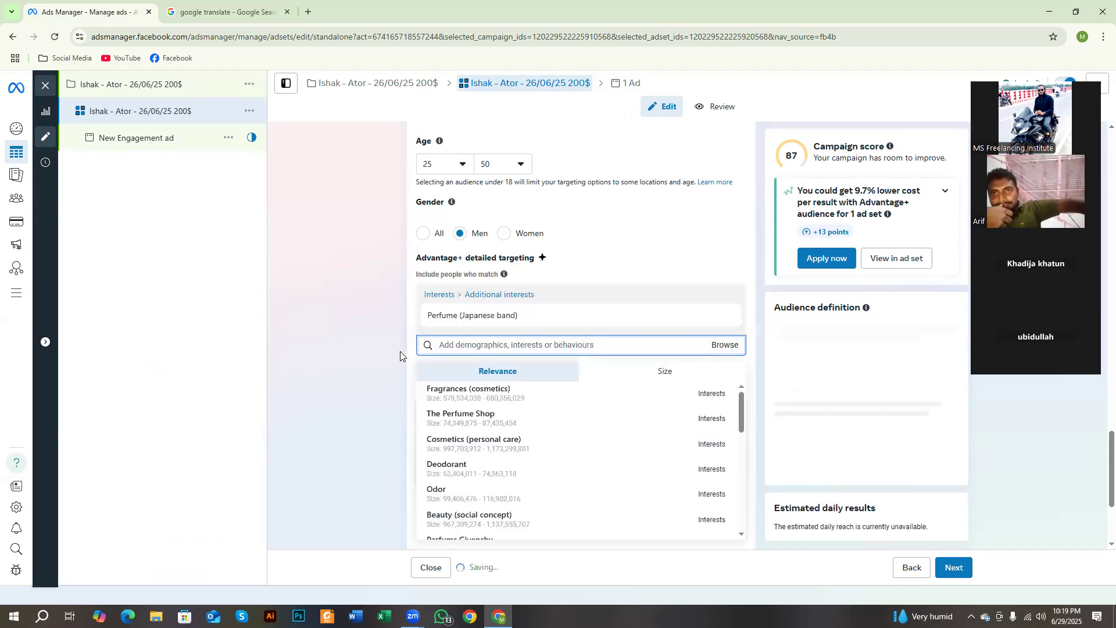
click(370, 357)
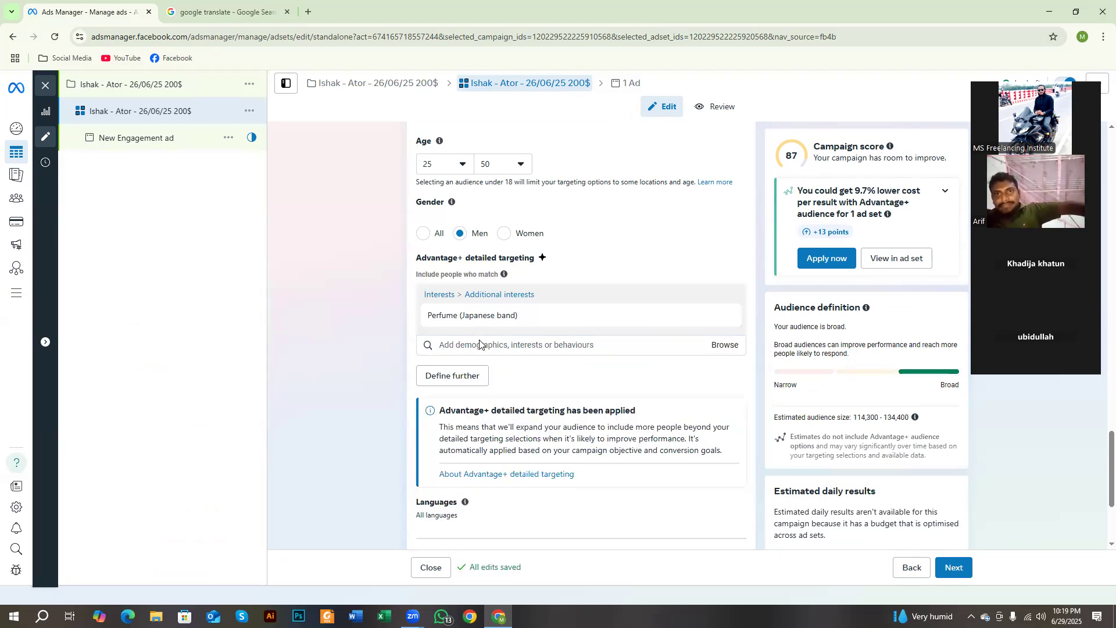
Step: Add the suggested interests The Perfume Shop and Fragrances (cosmetics) to the detailed targeting
mouse_move(483, 319)
click(479, 344)
scroll(486, 441, down, 5)
scroll(512, 442, down, 3)
scroll(513, 444, up, 6)
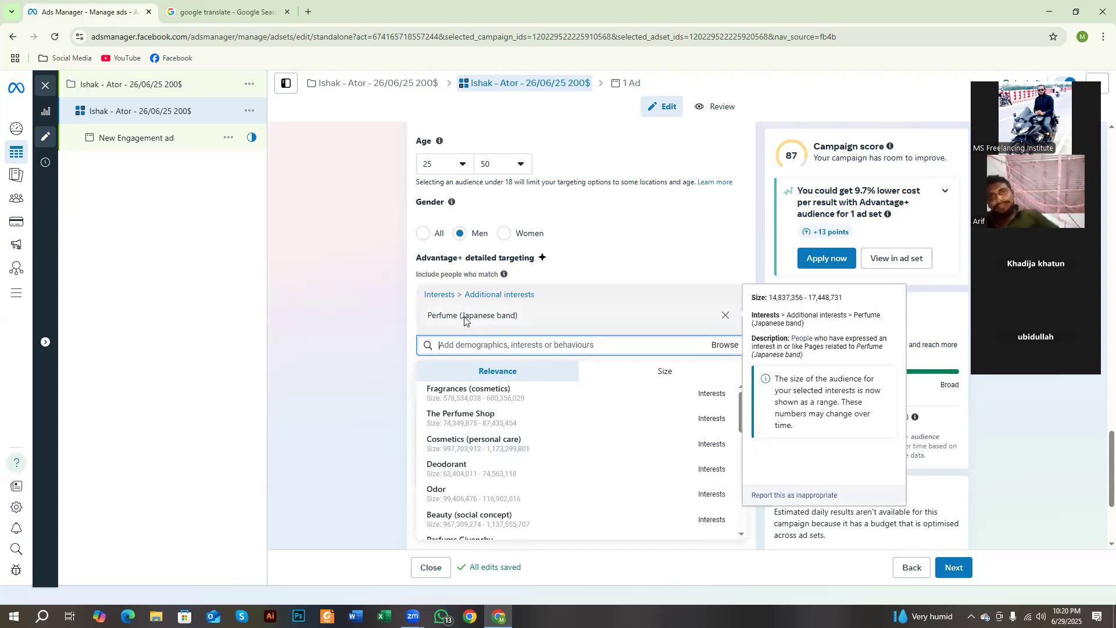
mouse_move(504, 465)
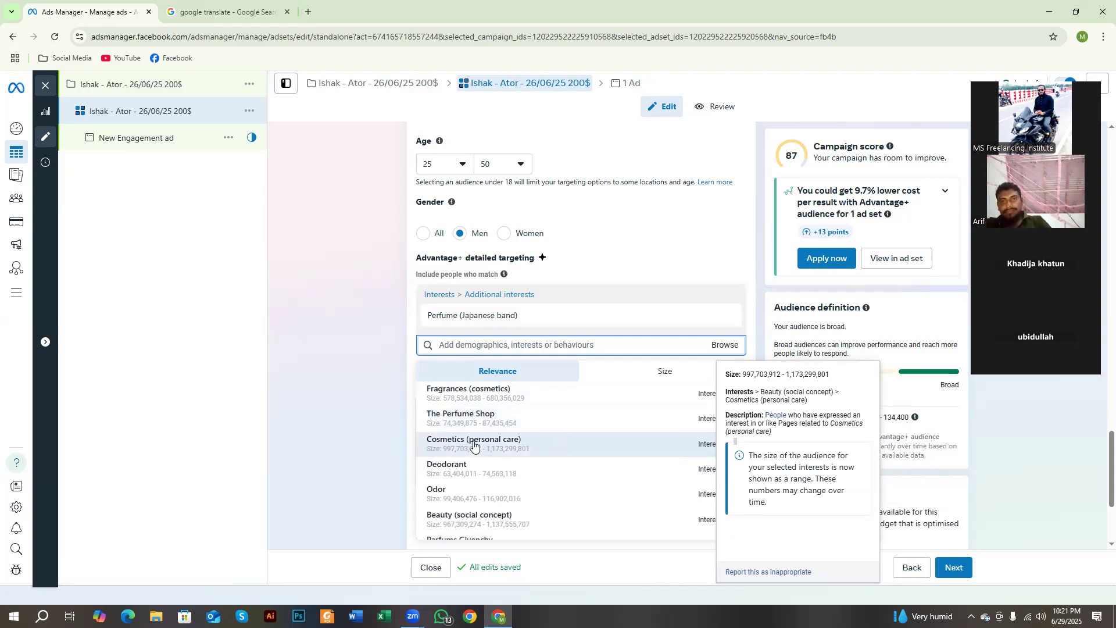
scroll(432, 452, down, 2)
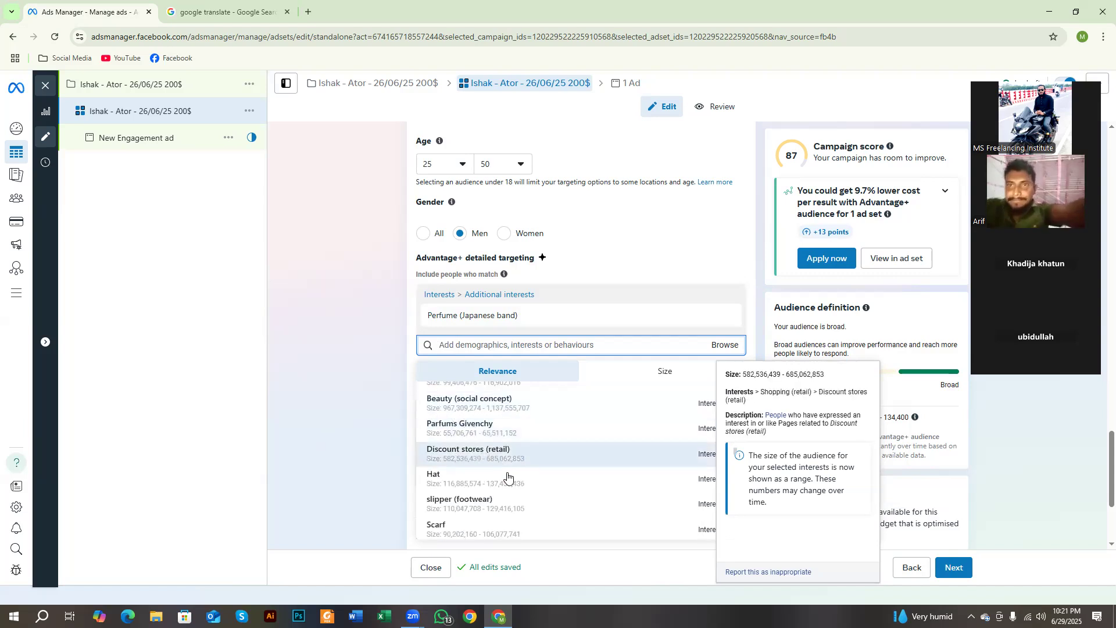
scroll(509, 474, down, 2)
scroll(507, 475, up, 4)
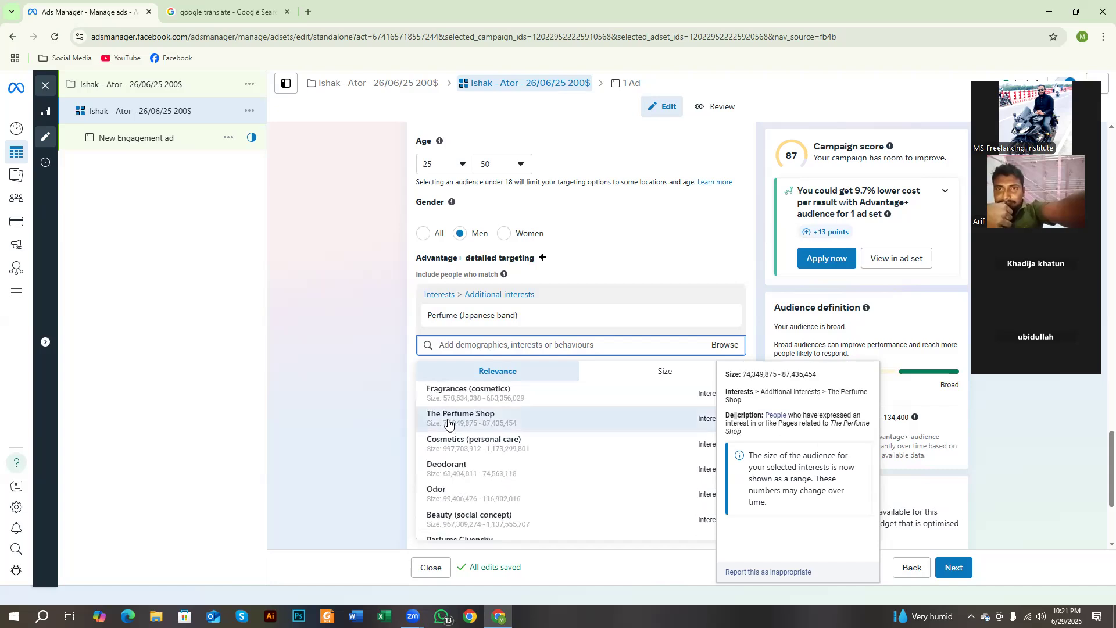
click(448, 417)
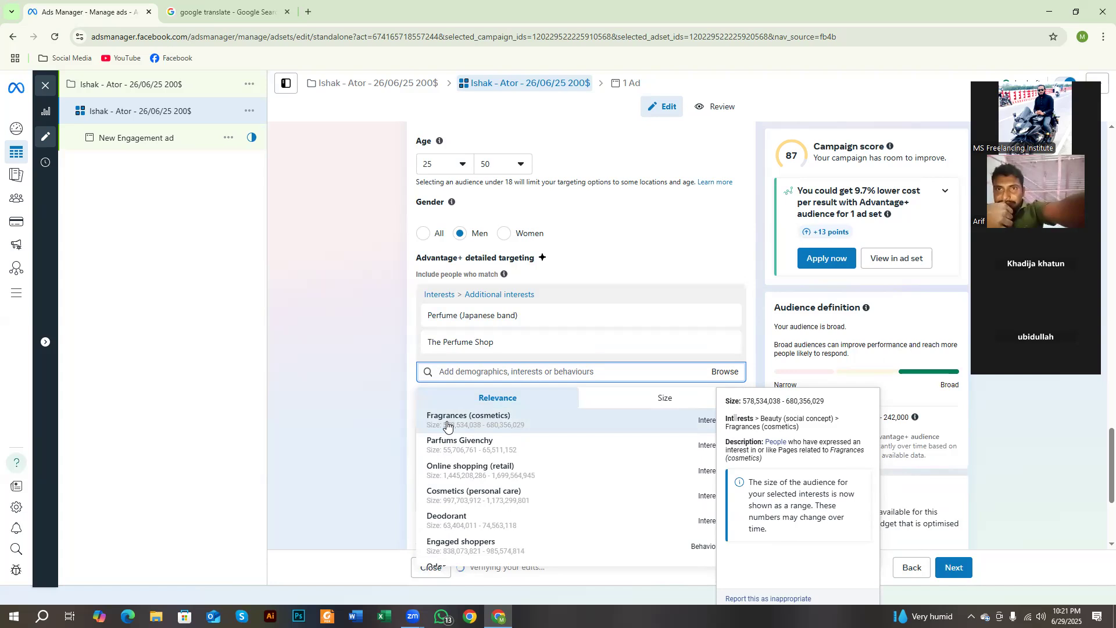
click(447, 424)
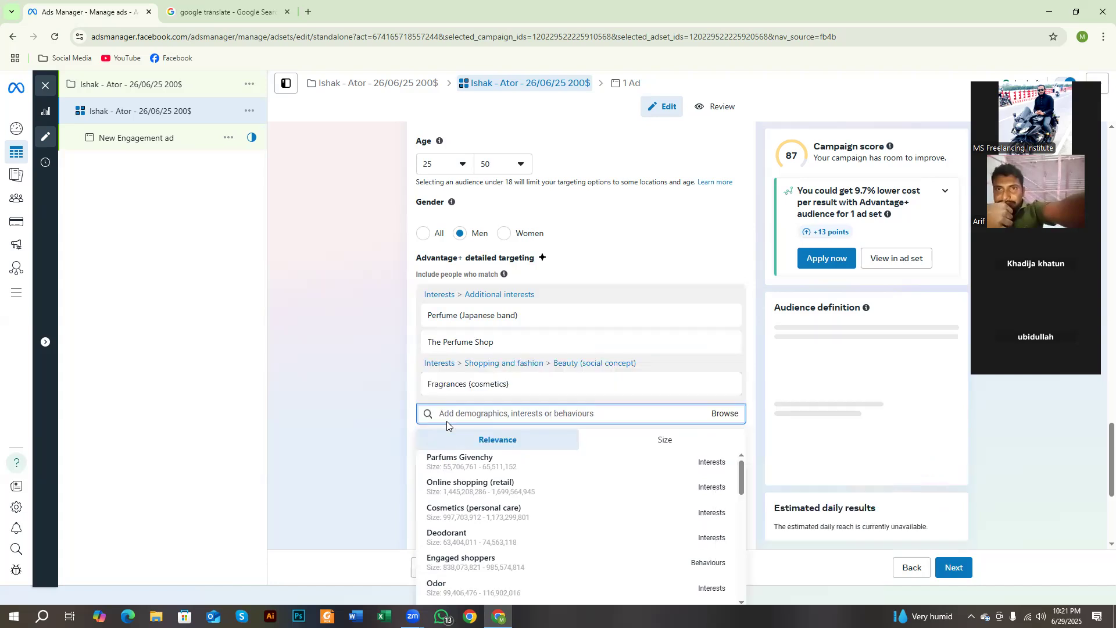
click(364, 457)
Step: Look through further suggested interests and review the location, age, gender and detailed targeting settings
click(525, 414)
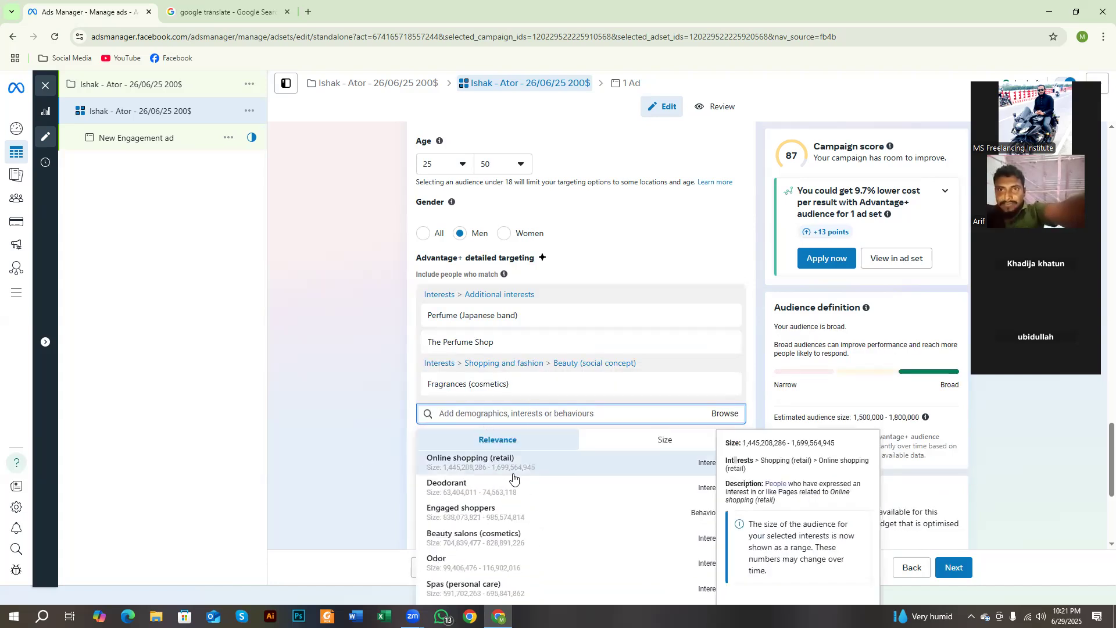
scroll(517, 485, down, 5)
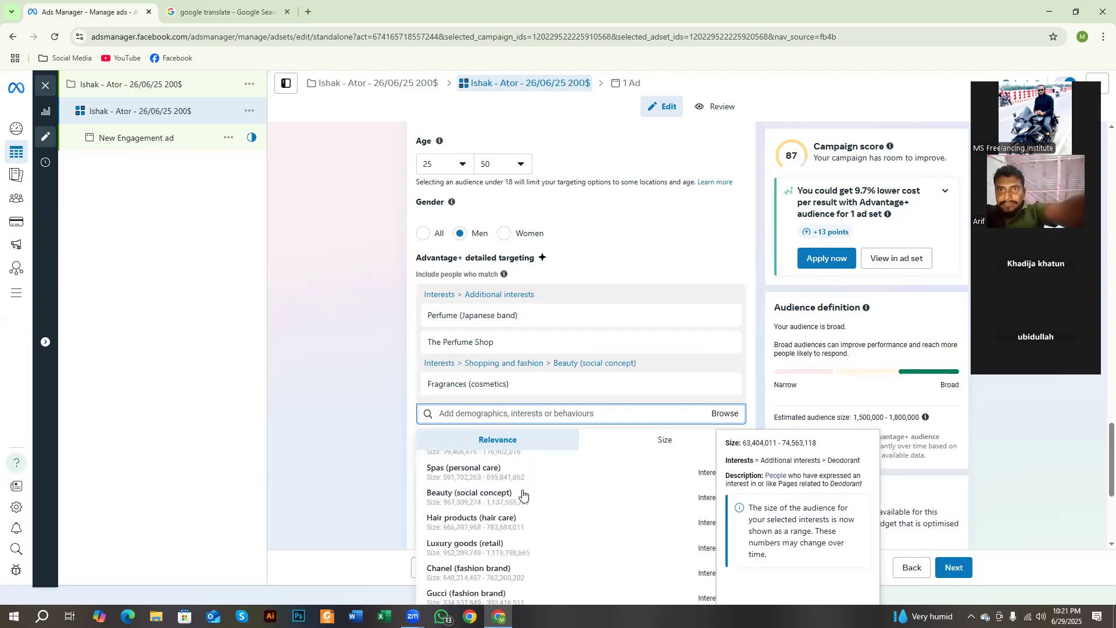
click(387, 451)
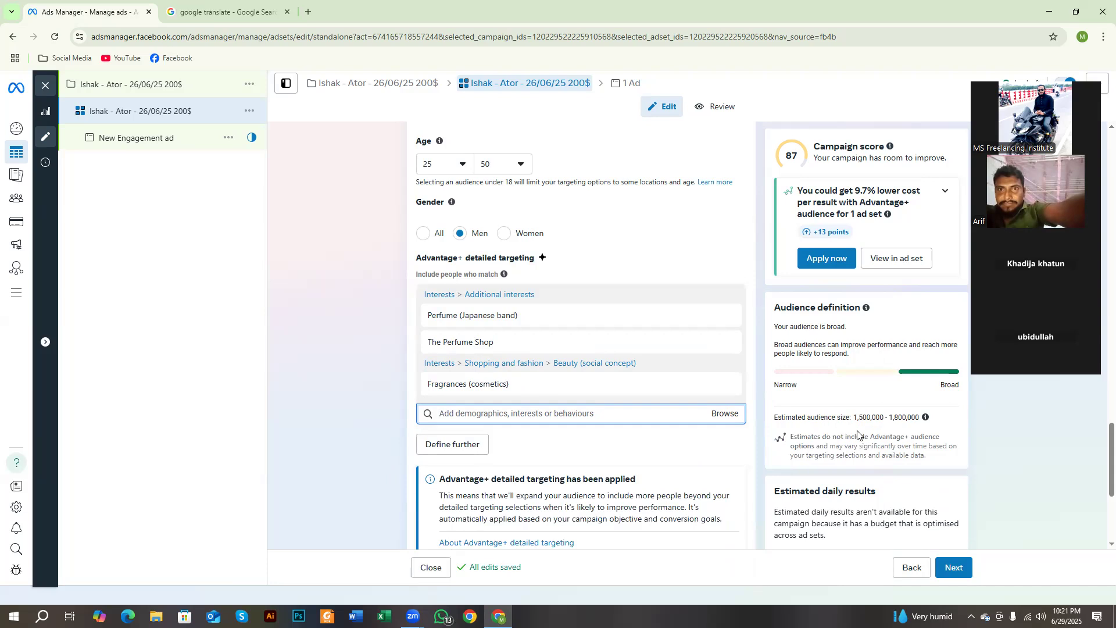
scroll(598, 403, down, 4)
scroll(986, 414, up, 4)
scroll(974, 422, down, 1)
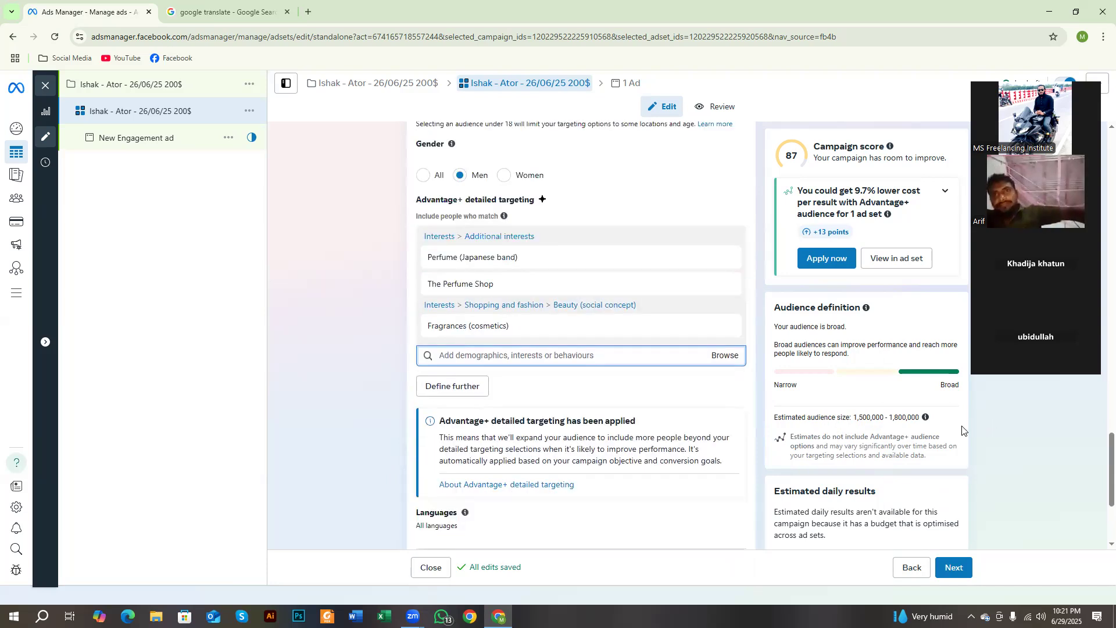
scroll(690, 443, down, 3)
scroll(593, 455, up, 9)
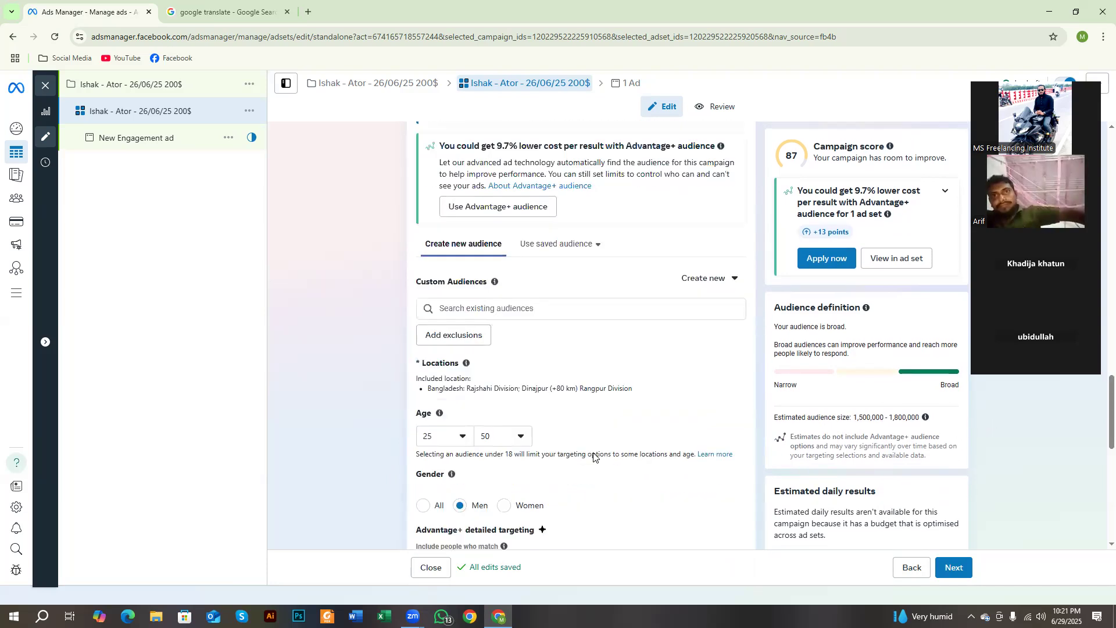
scroll(473, 410, down, 5)
click(472, 402)
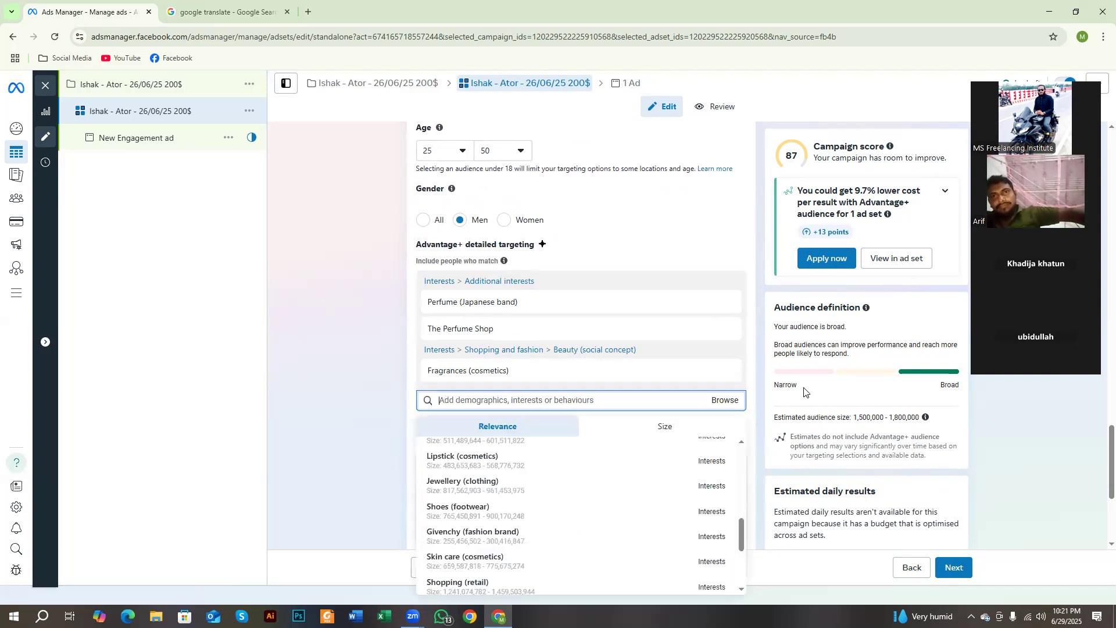
Step: Examine the audience definition's narrow-to-broad scale and the estimated audience size
double_click(944, 384)
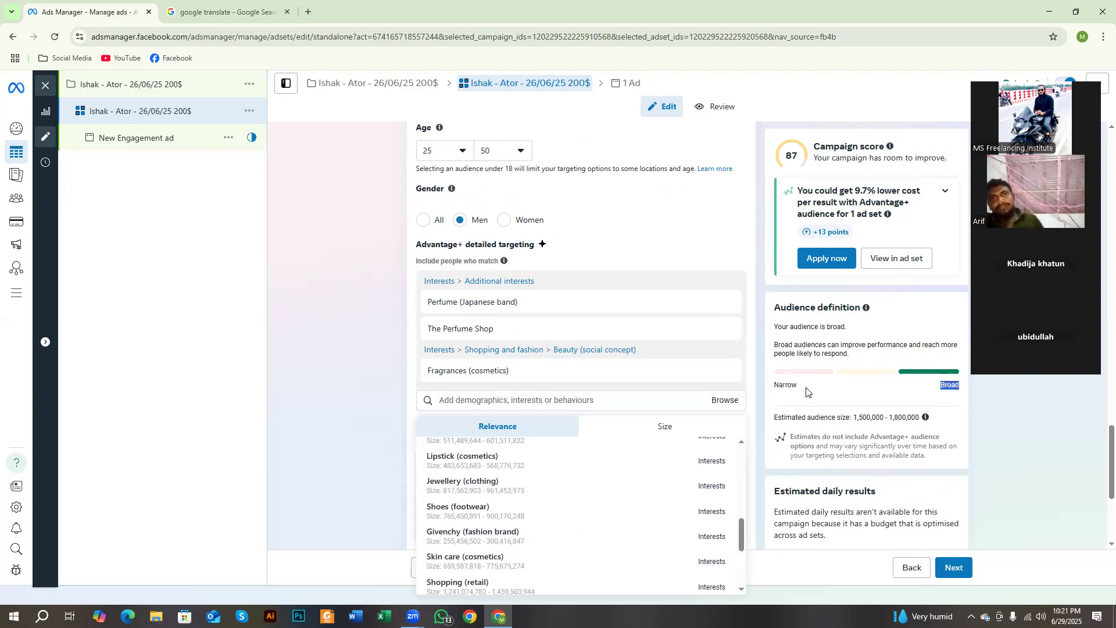
double_click(790, 385)
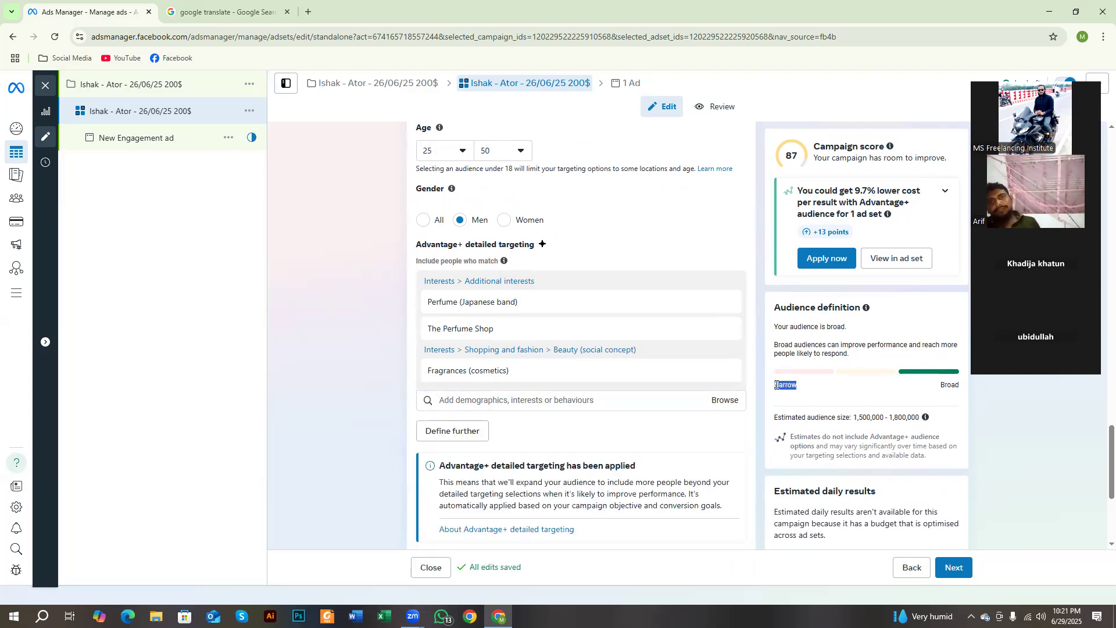
click(564, 401)
click(320, 394)
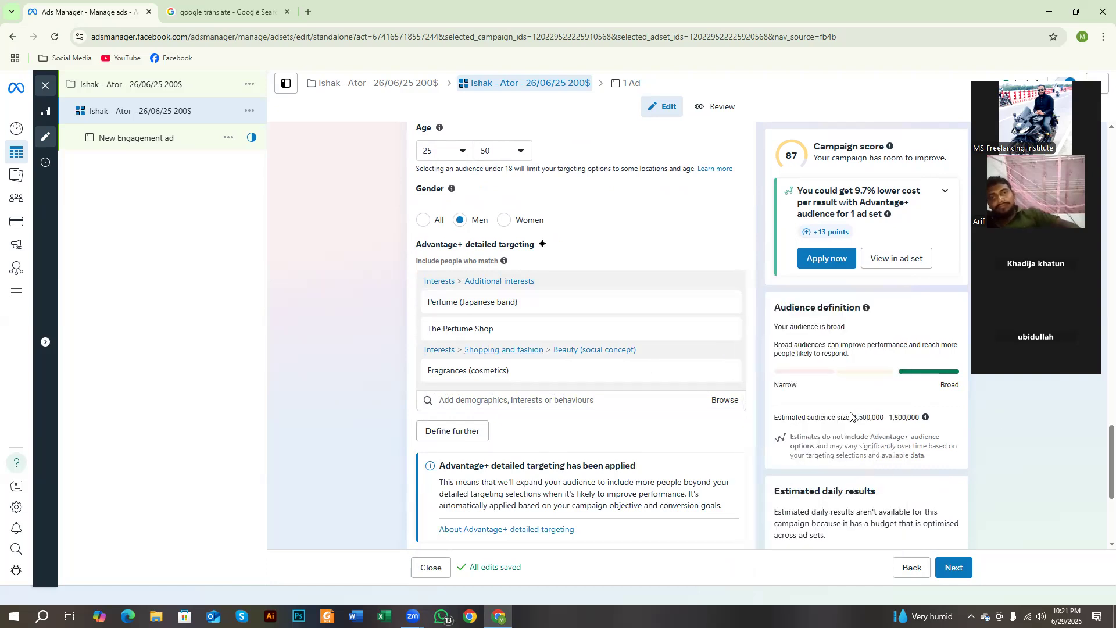
drag(853, 414, 928, 428)
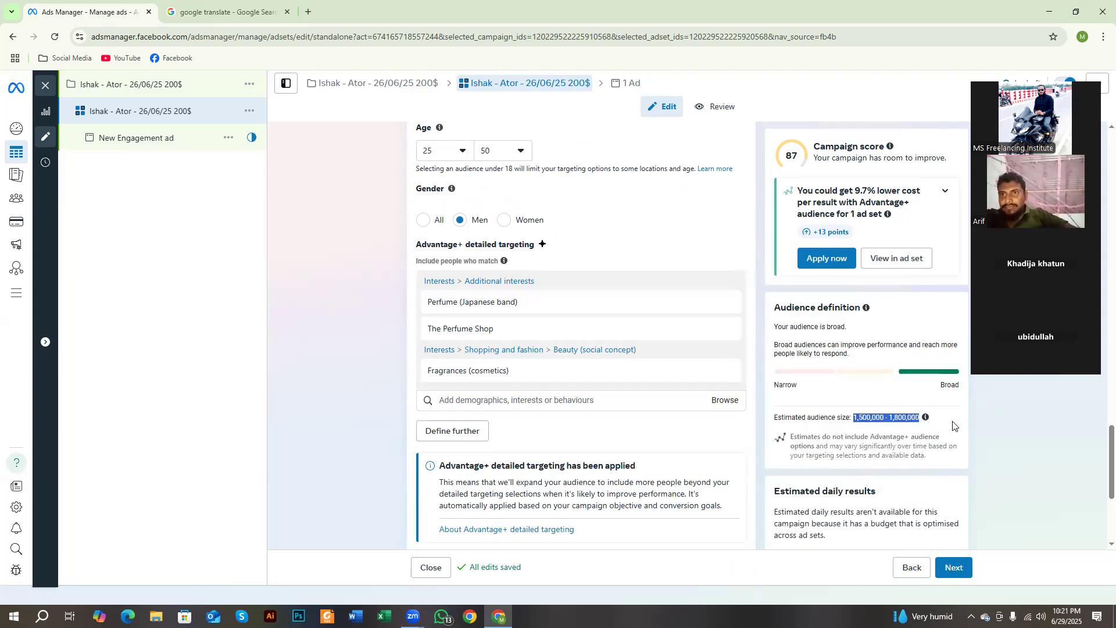
click(866, 418)
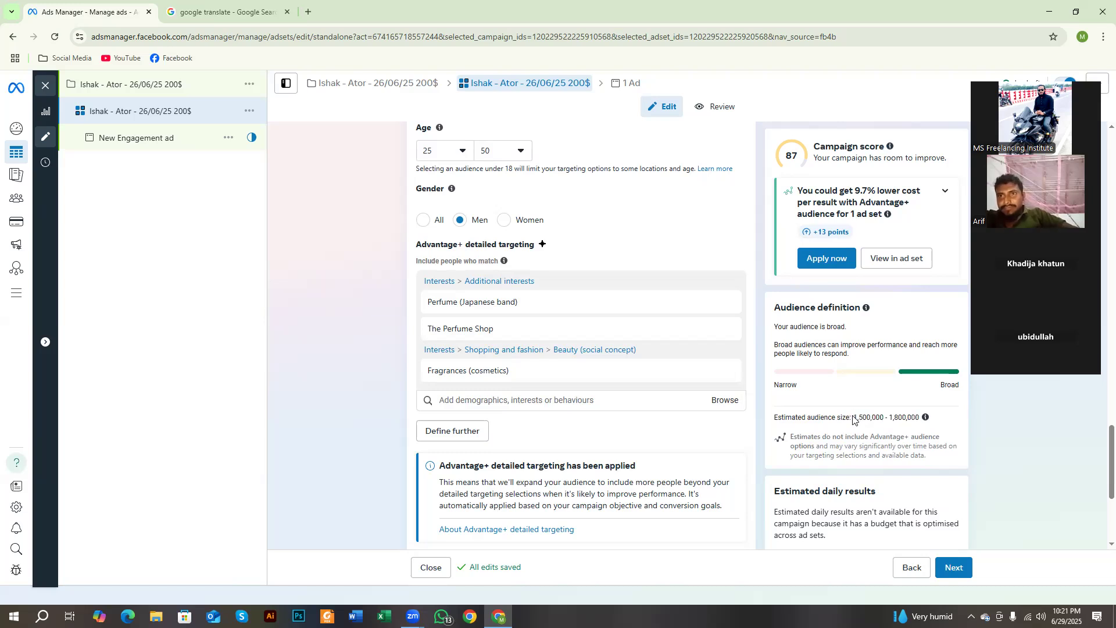
Step: Examine the lower and upper limits of the estimated audience size range in the audience definition
drag(854, 416, 931, 419)
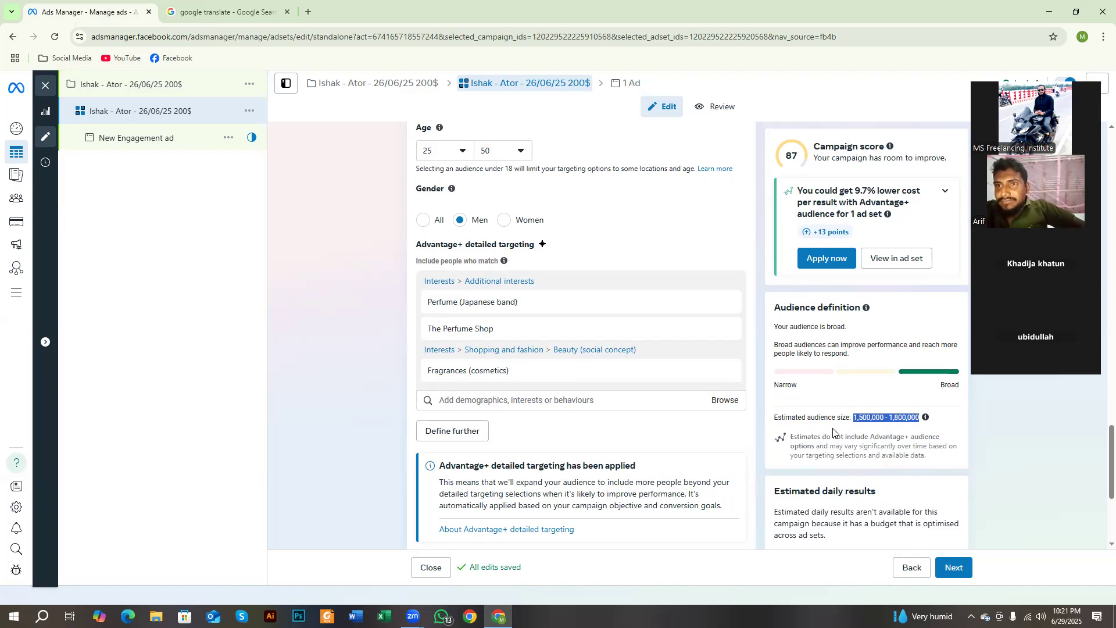
click(850, 429)
drag(853, 417, 915, 419)
click(896, 420)
drag(894, 413, 916, 417)
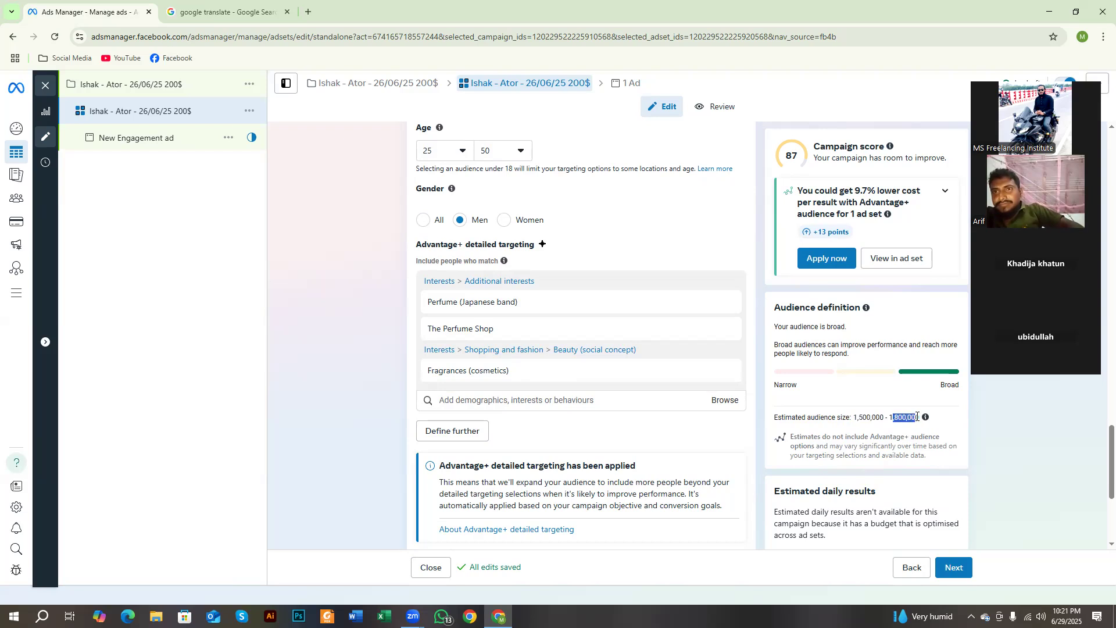
click(925, 417)
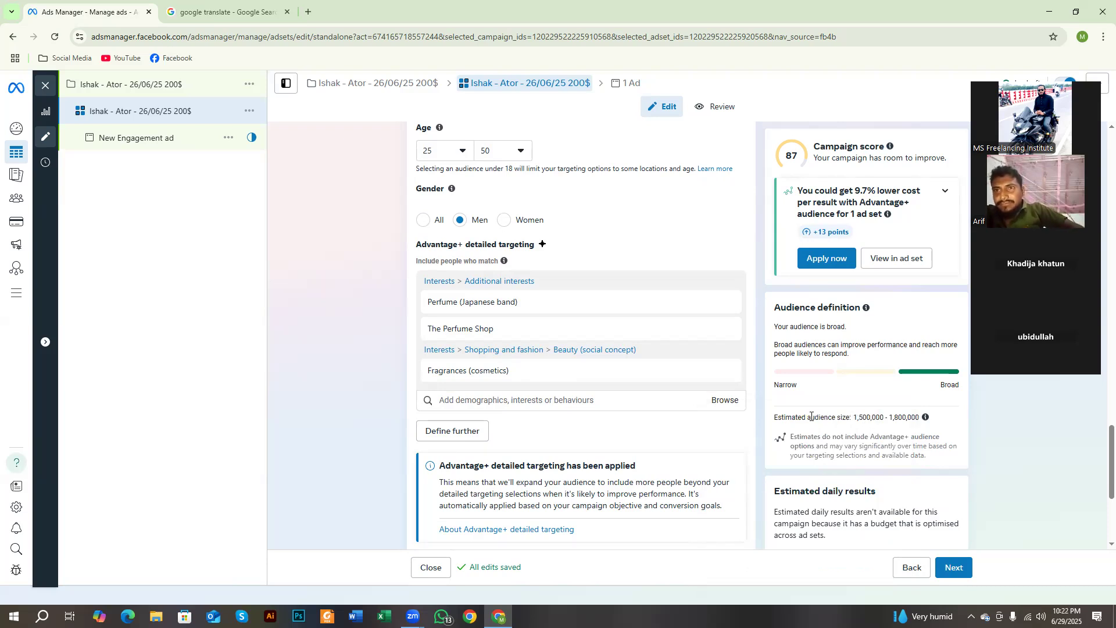
Step: Review the chosen perfume interests and their audience details, and look at the suggestions offered for detailed targeting
scroll(528, 430, up, 1)
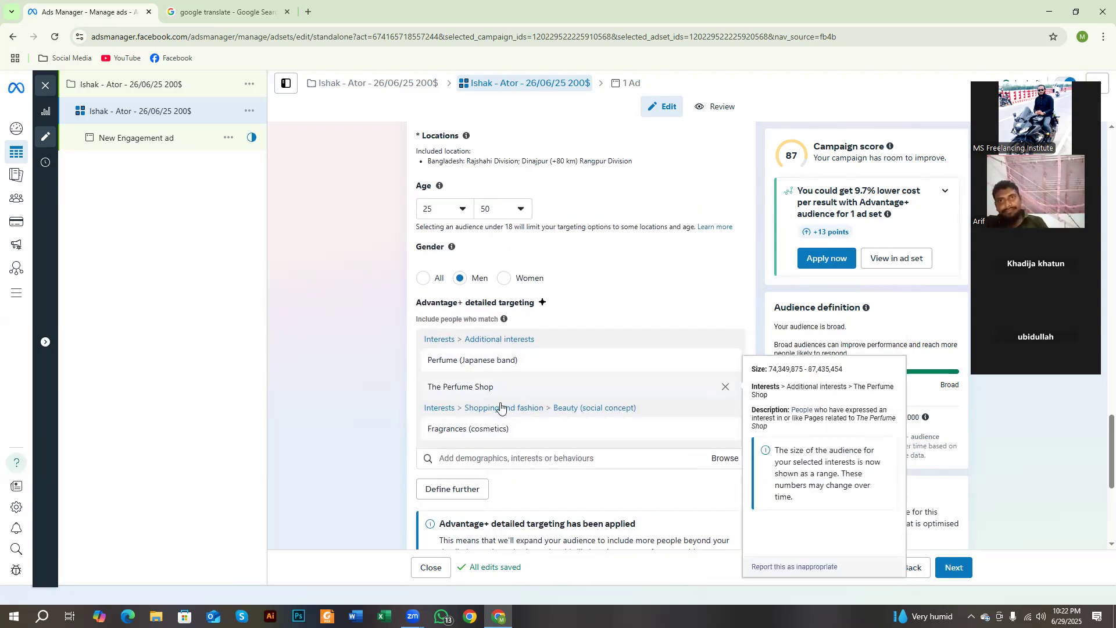
scroll(319, 418, down, 2)
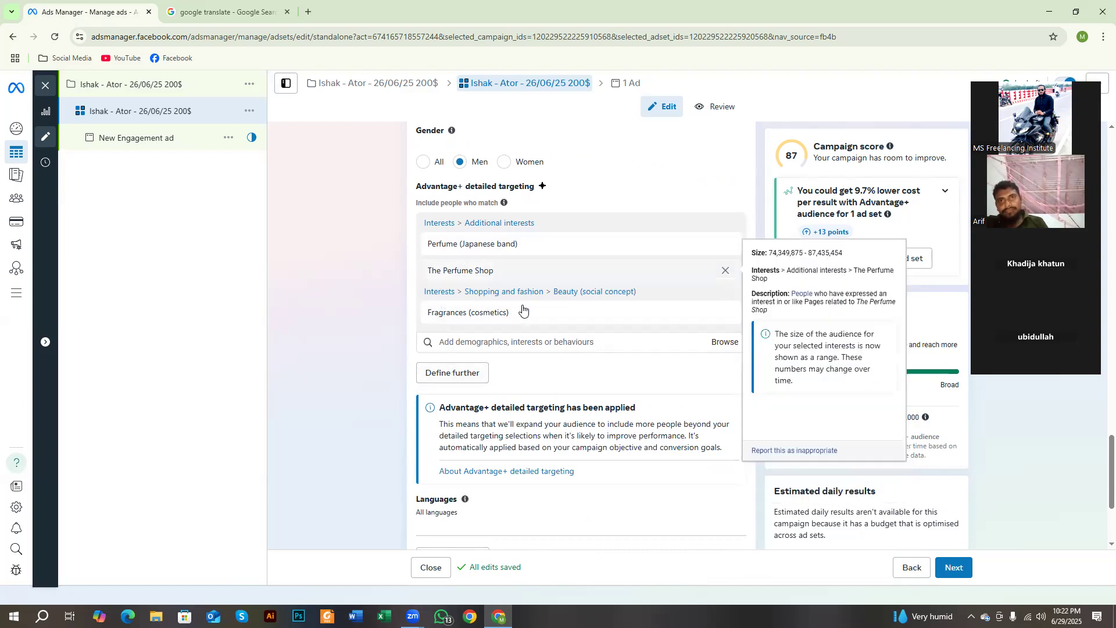
click(500, 343)
scroll(512, 436, down, 3)
click(366, 405)
scroll(369, 399, up, 2)
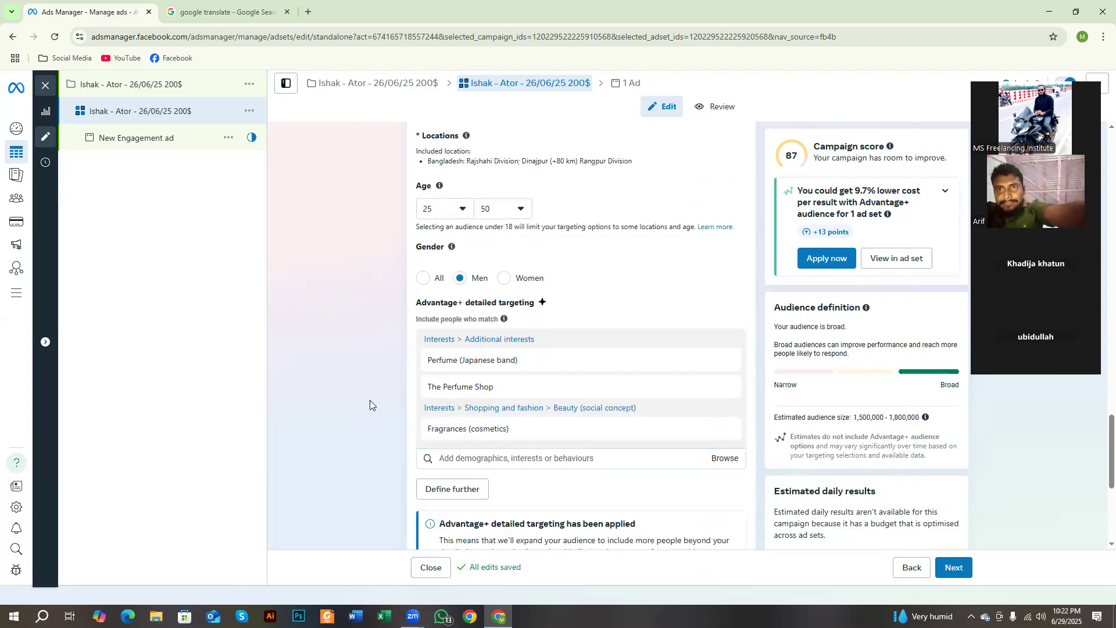
click(472, 458)
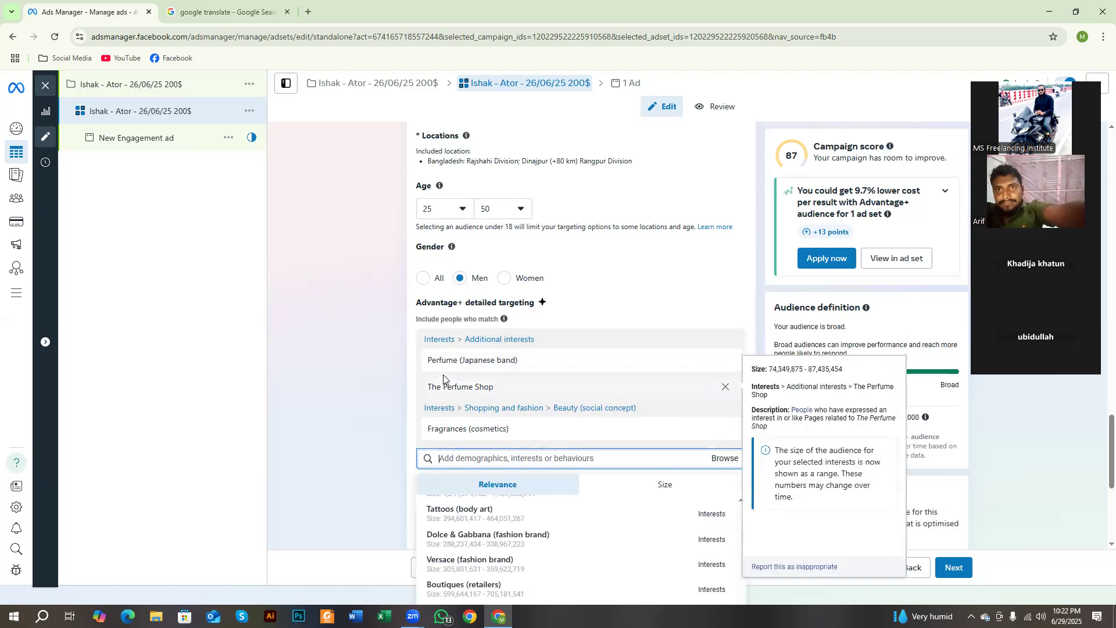
scroll(482, 508, up, 1)
click(382, 470)
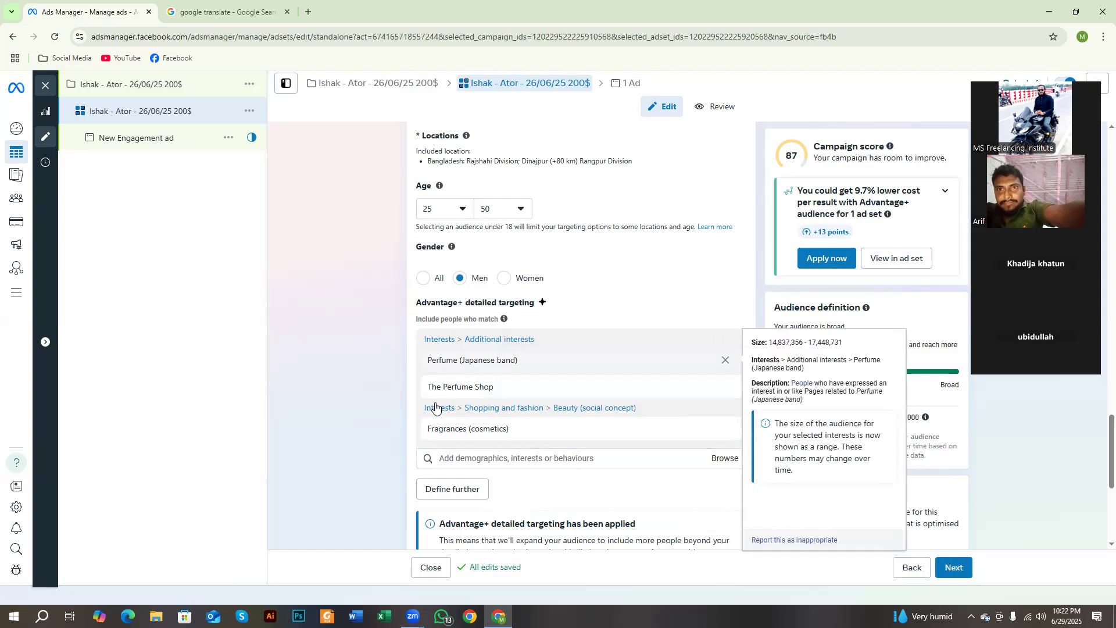
click(472, 451)
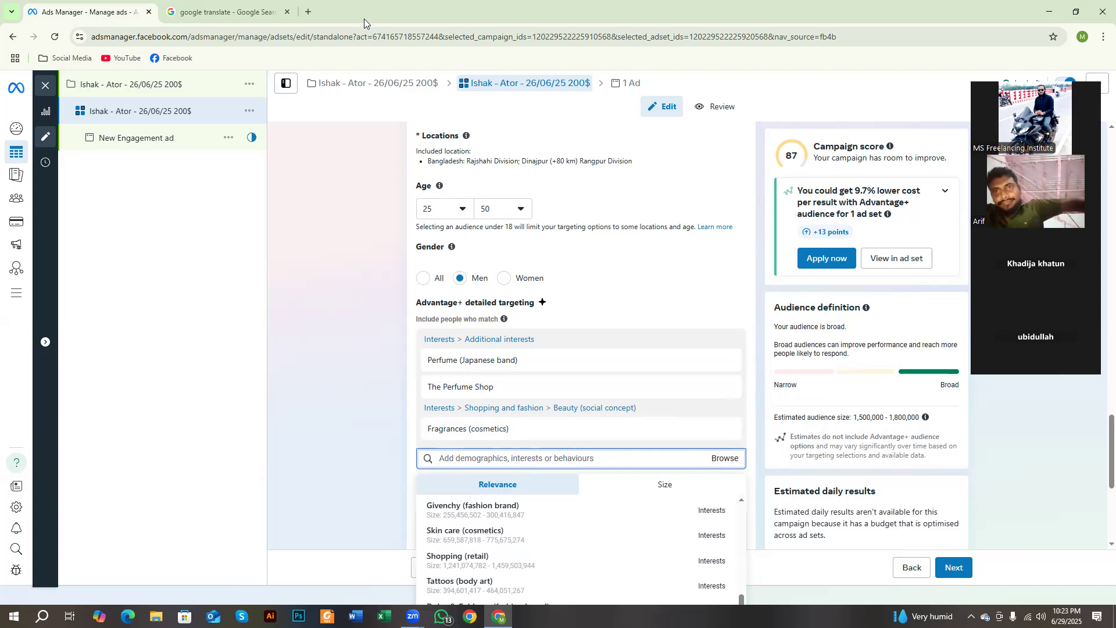
Step: Search Google for "perfume fogg" in a new browser tab
click(308, 12)
click(289, 40)
text(fr)
key(BackSpace)
key(BackSpace)
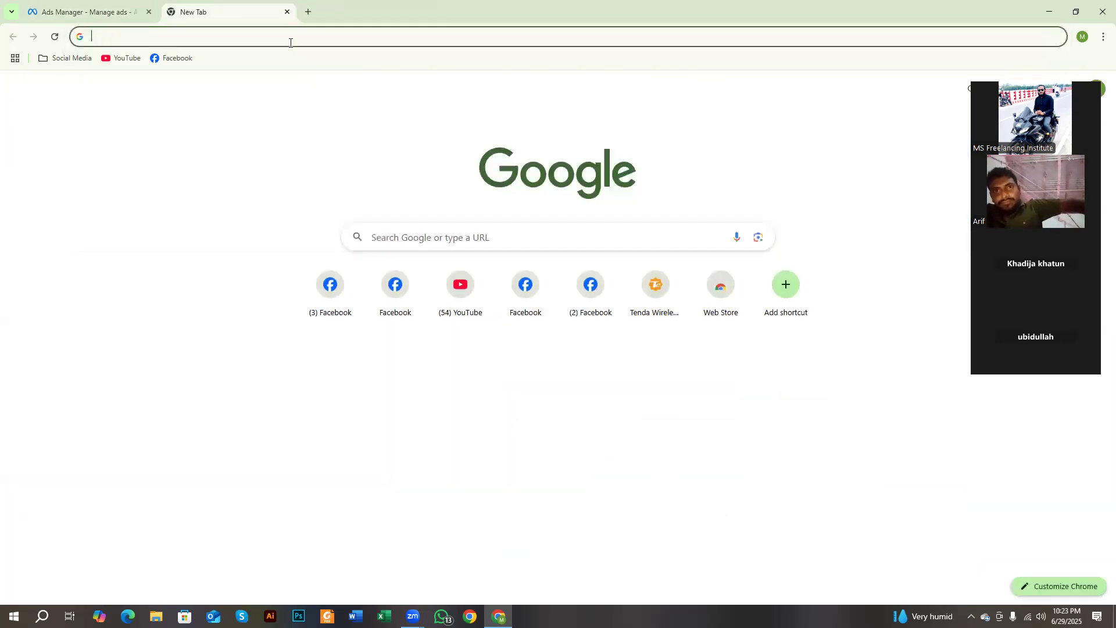
text(Perfume)
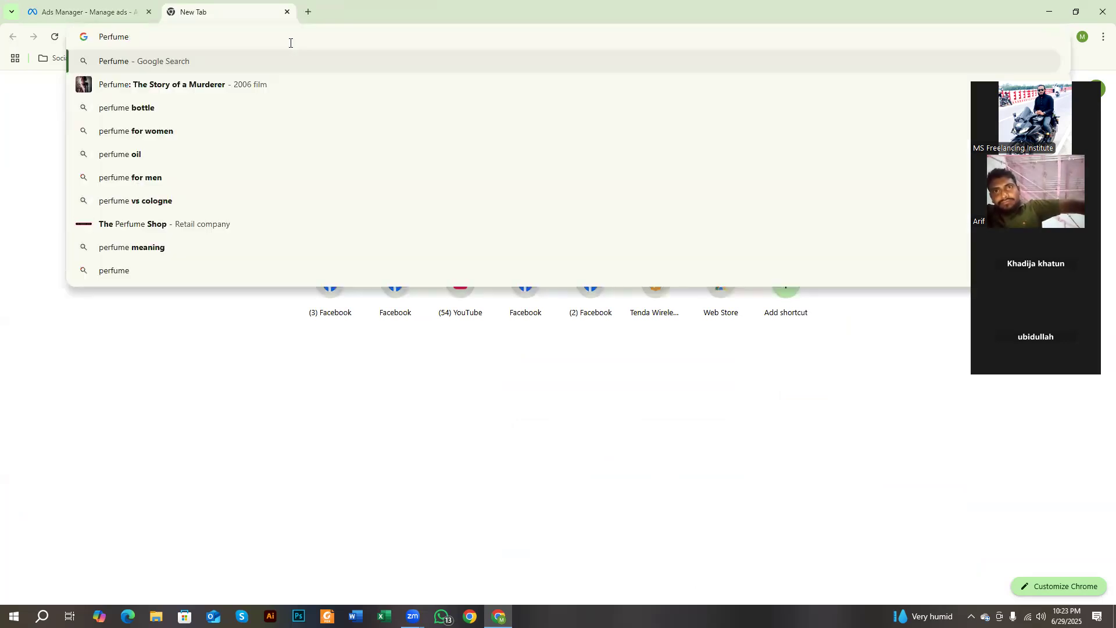
text( fro)
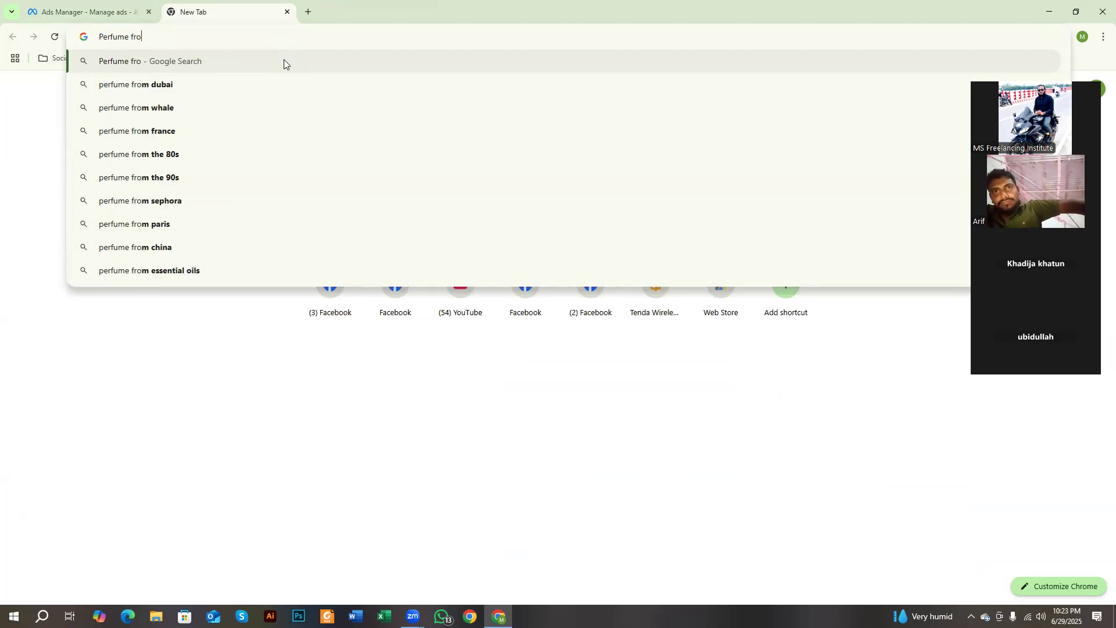
key(BackSpace)
key(BackSpace)
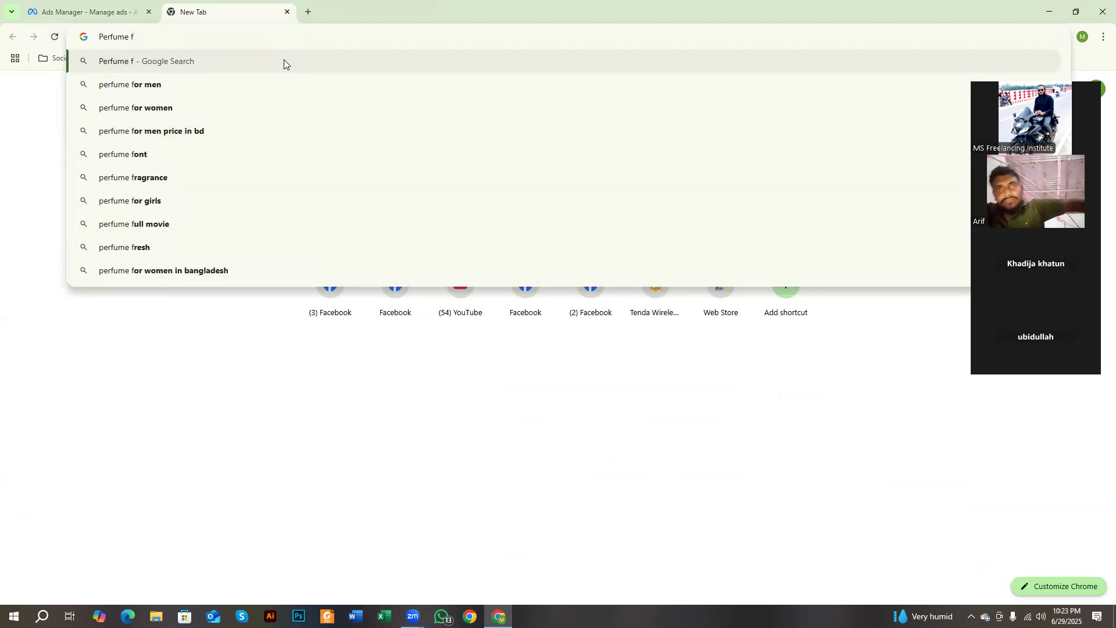
text(og)
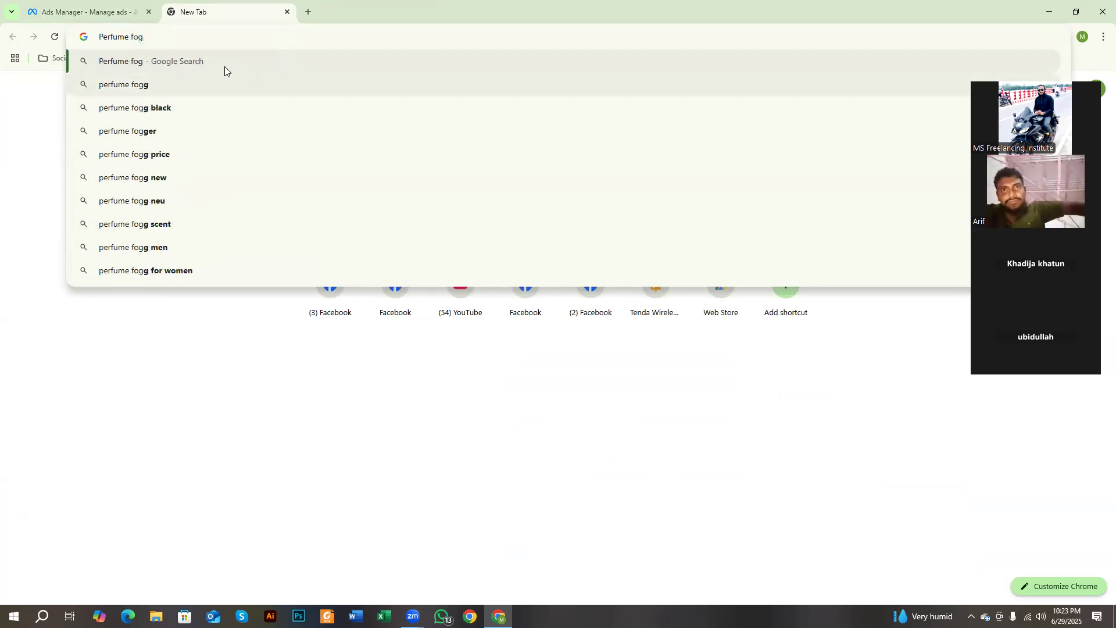
click(207, 85)
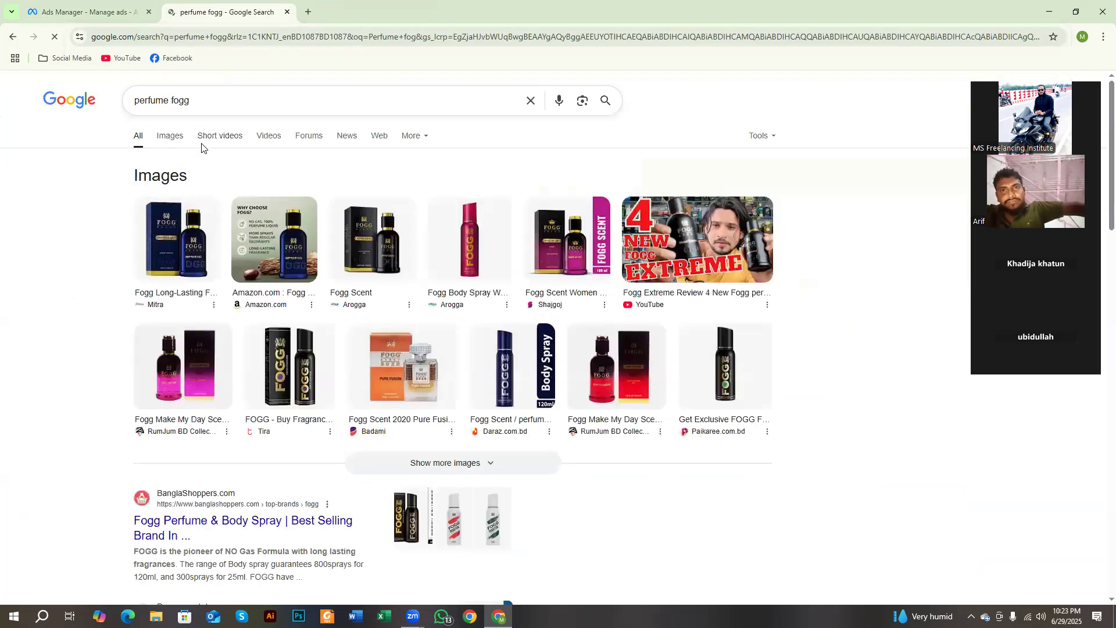
Step: Copy the word "fogg" from the Google query, return to Ads Manager and search detailed targeting for it
drag(172, 100, 190, 100)
key(ctrl+c)
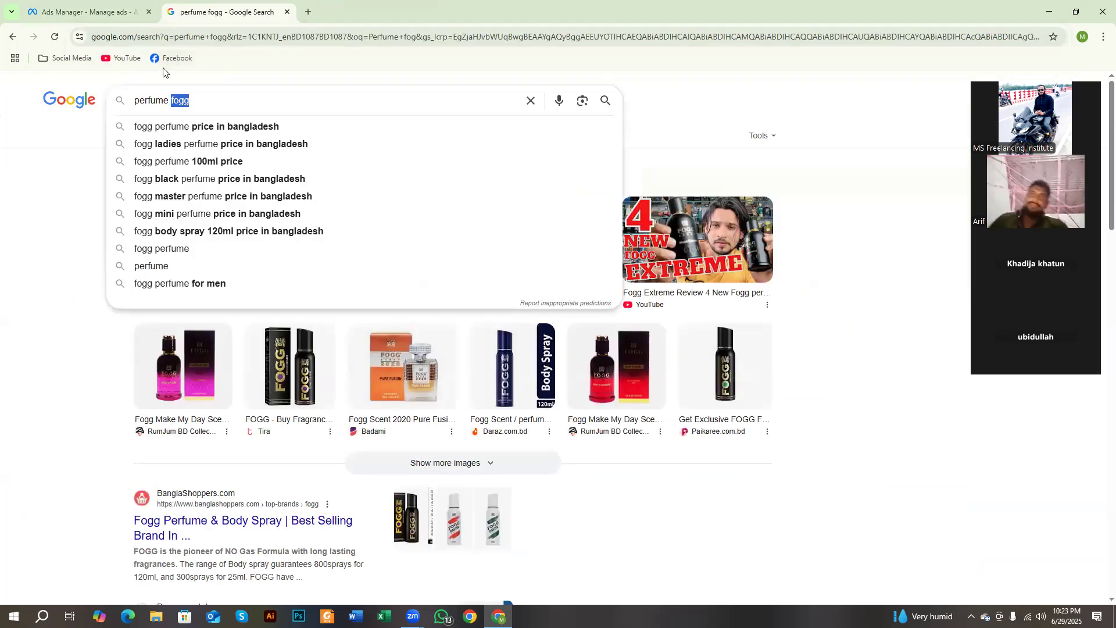
click(96, 8)
click(513, 458)
key(ctrl+v)
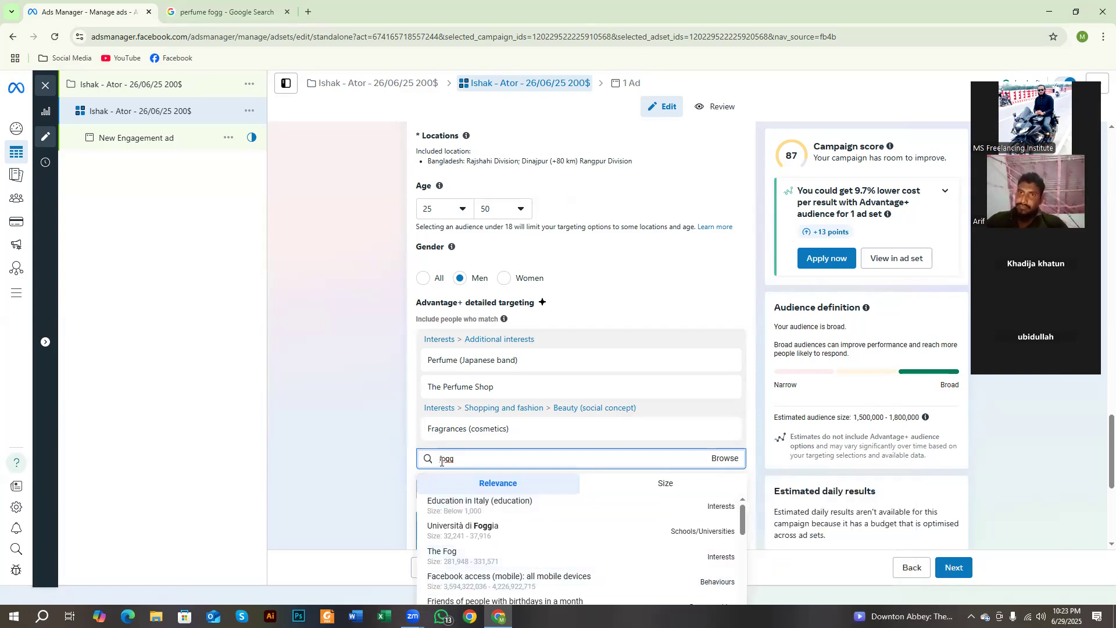
Step: Replace the detailed targeting search with "perfiume fogg", check the matches, and clear the search without adding anything
key(BackSpace)
key(BackSpace)
key(BackSpace)
key(BackSpace)
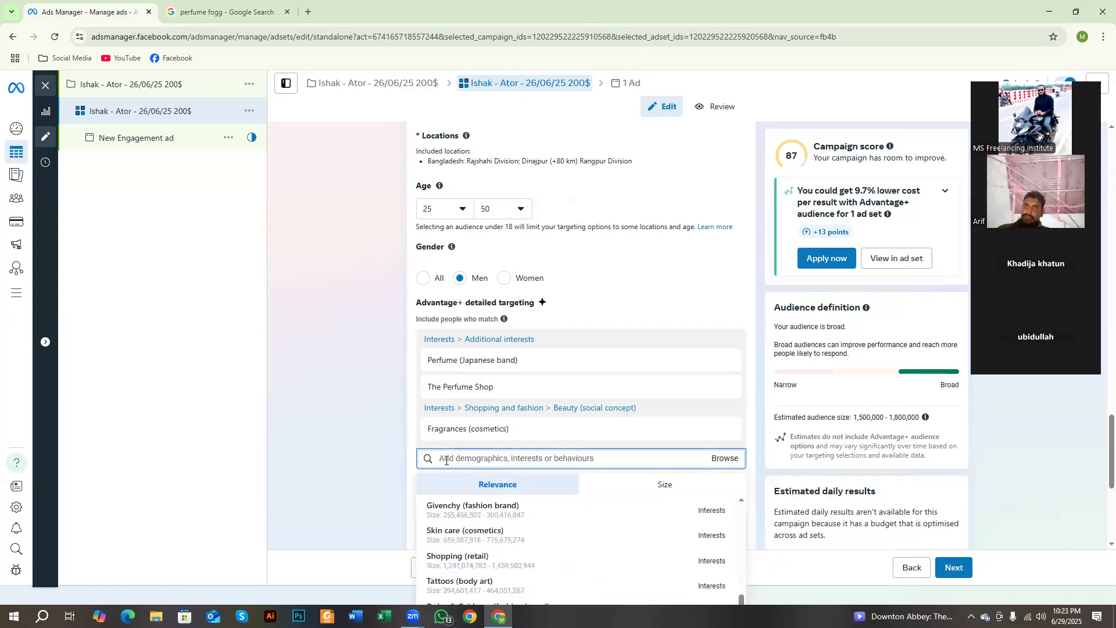
text(pe)
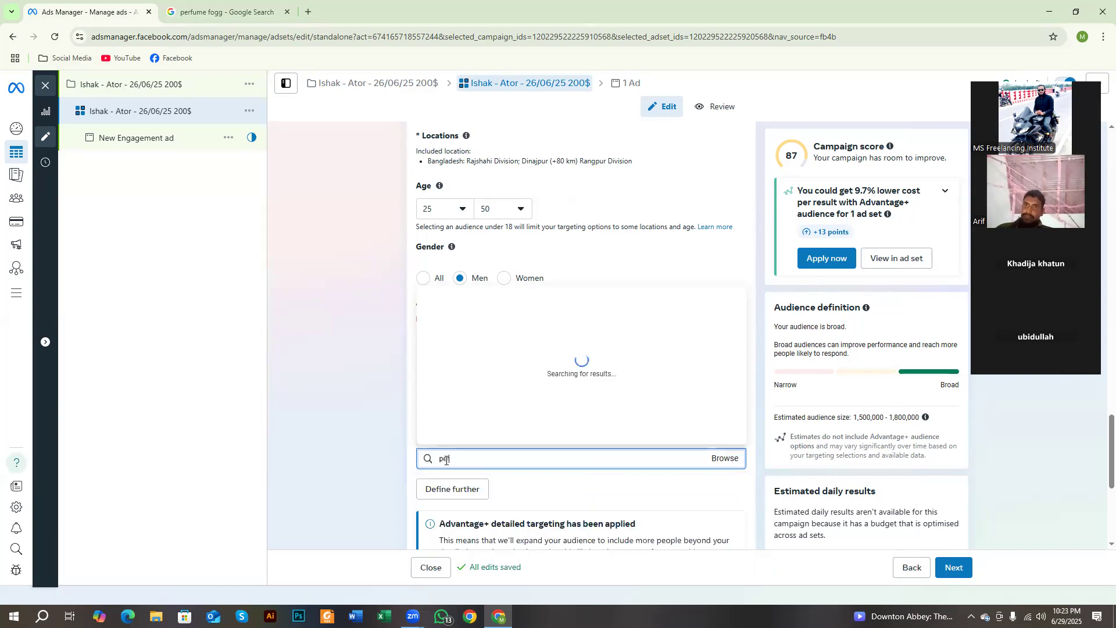
text(rf)
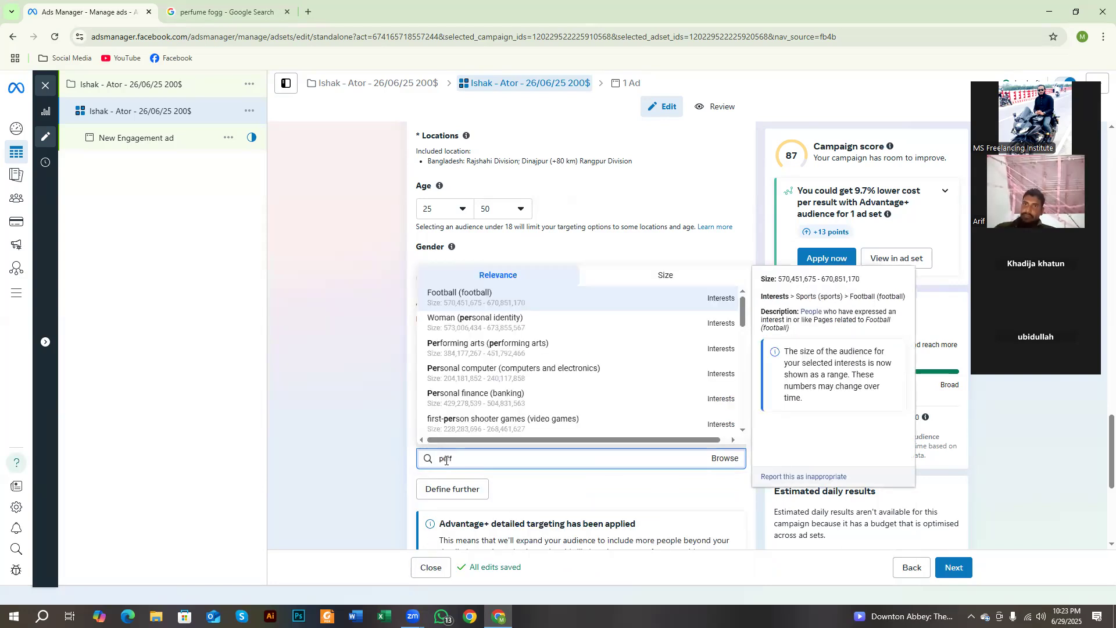
text(i)
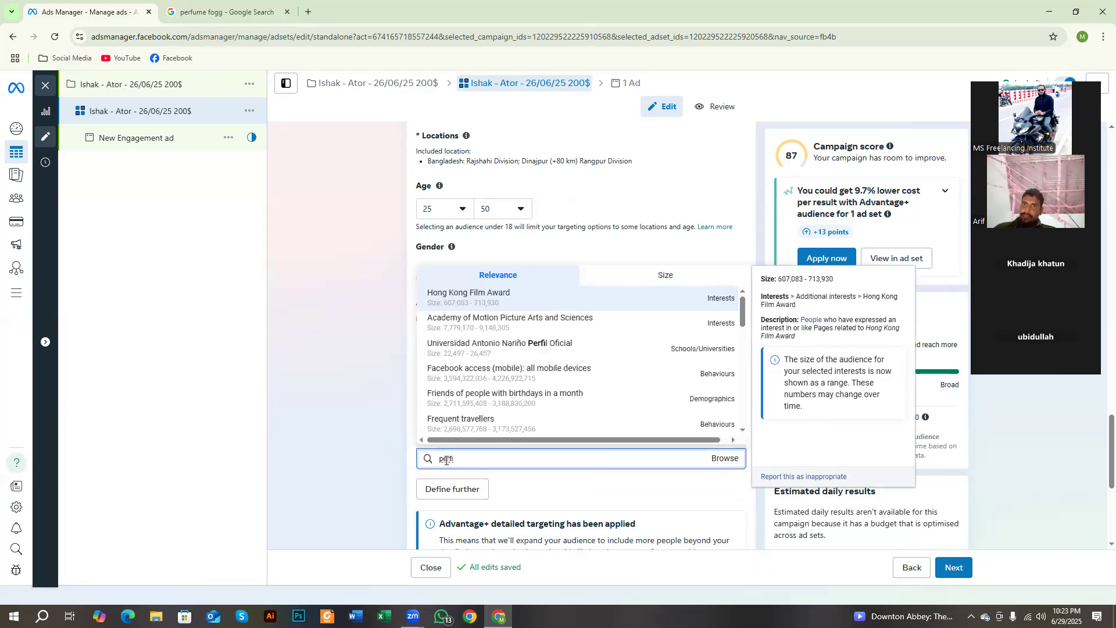
text(ume fogg)
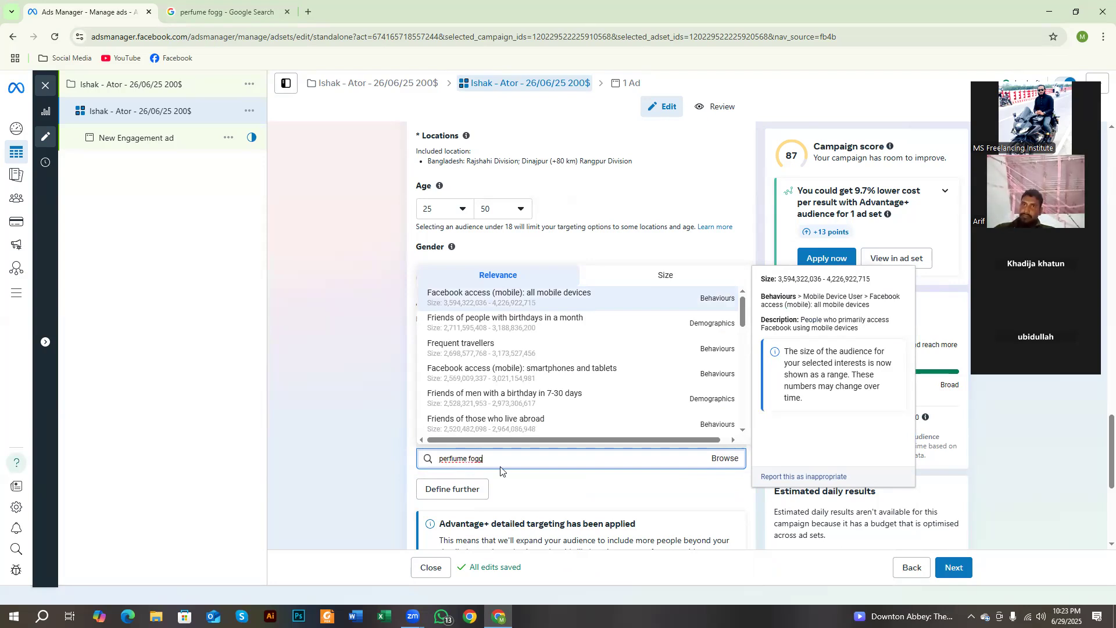
key(ctrl+a)
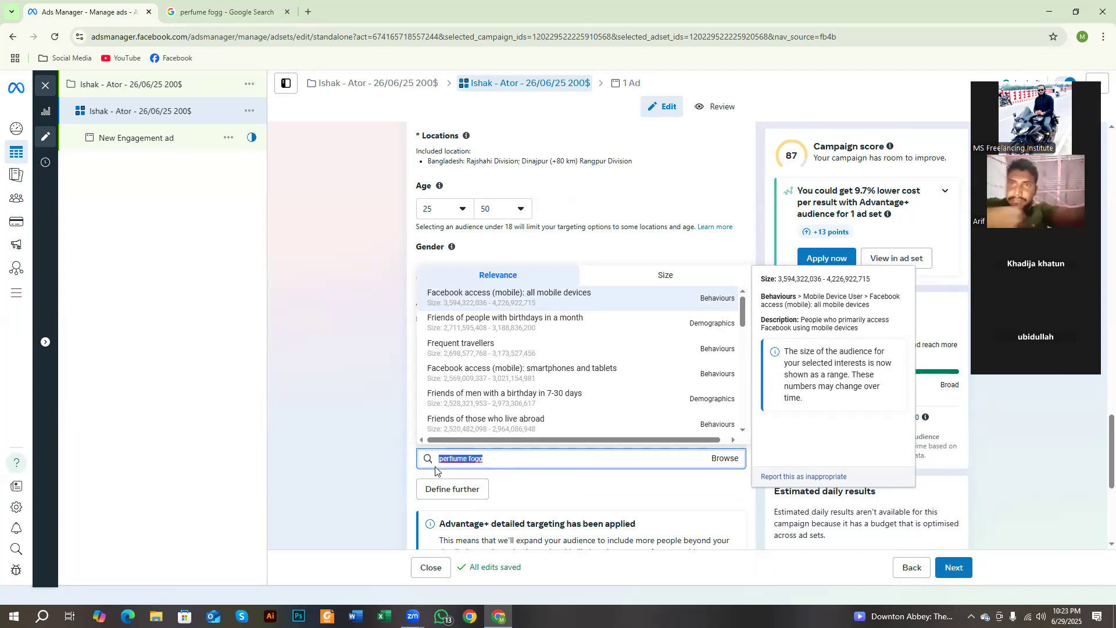
key(BackSpace)
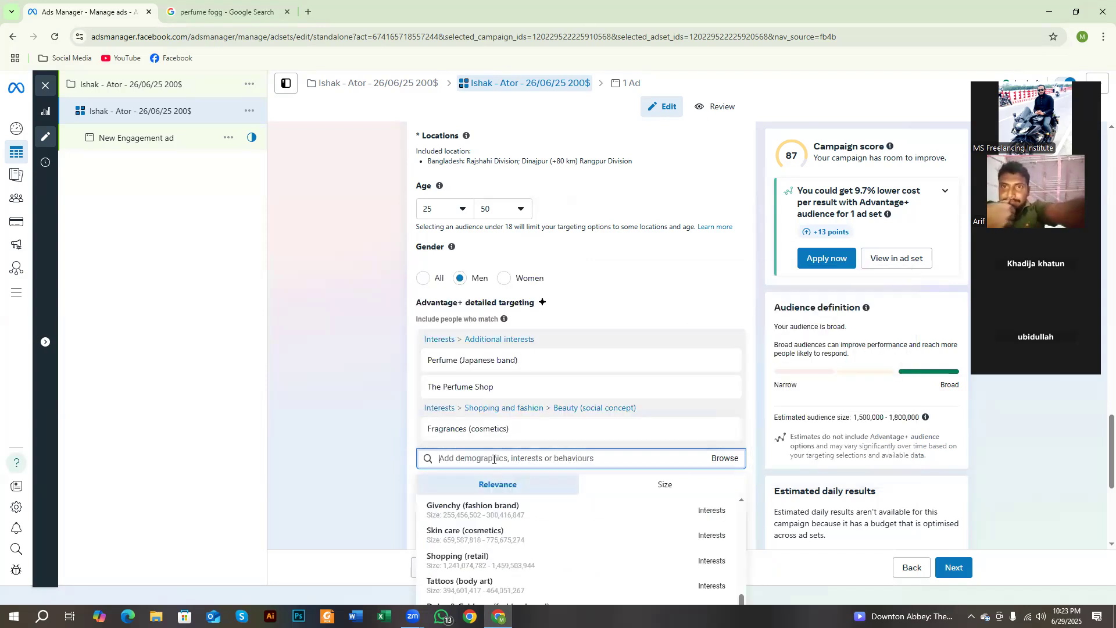
click(286, 400)
Step: Browse the detailed targeting categories, examining the subcategories under Demographics and Behaviours
scroll(462, 407, down, 2)
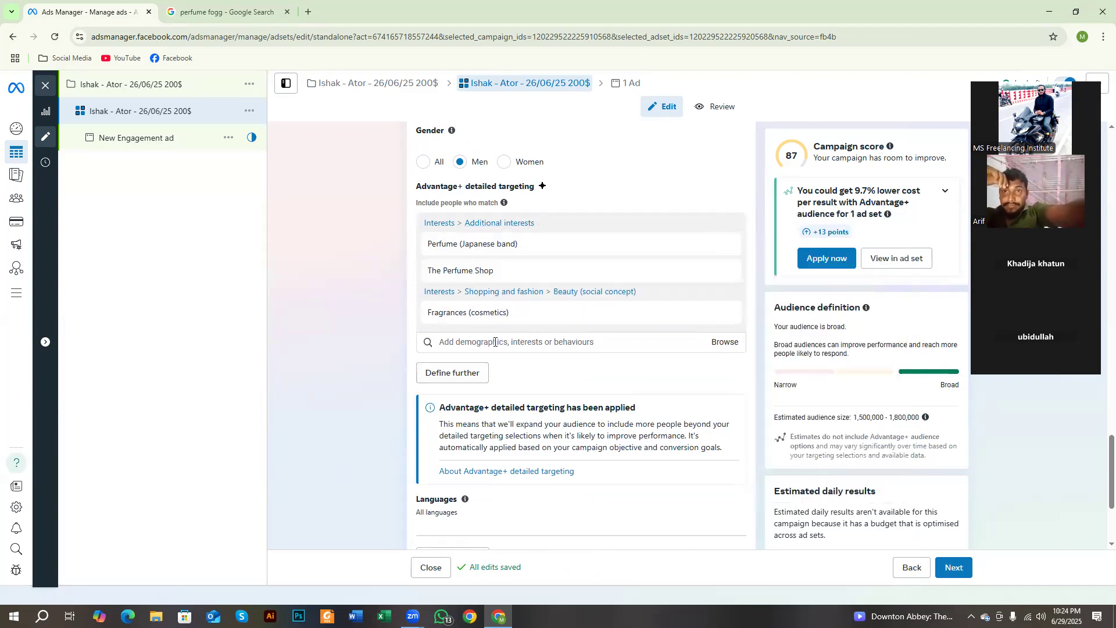
click(494, 342)
click(373, 358)
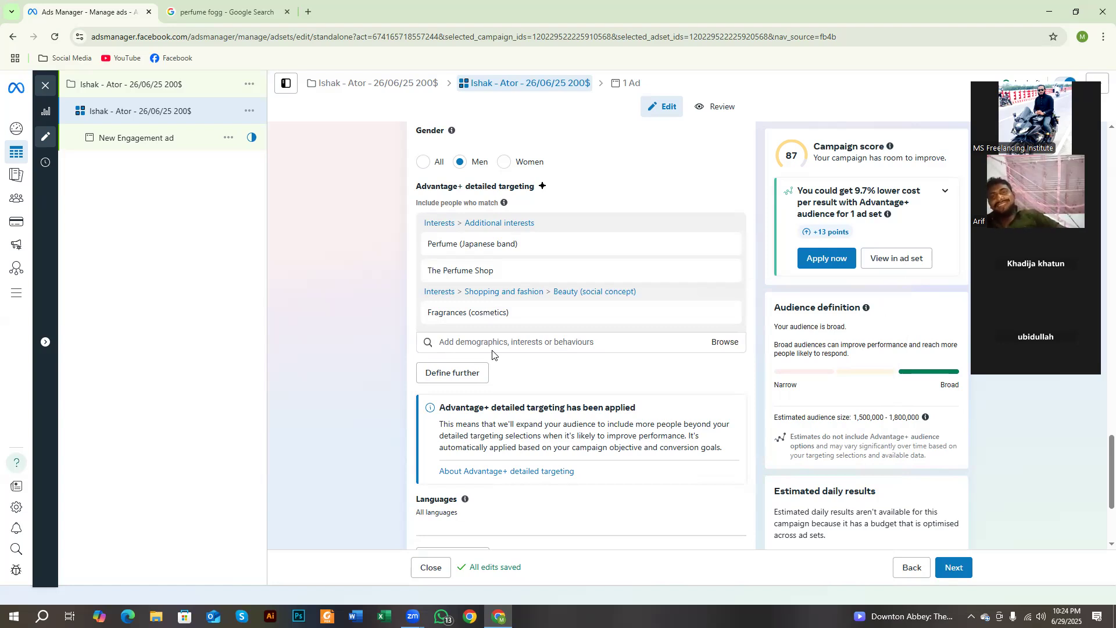
click(722, 342)
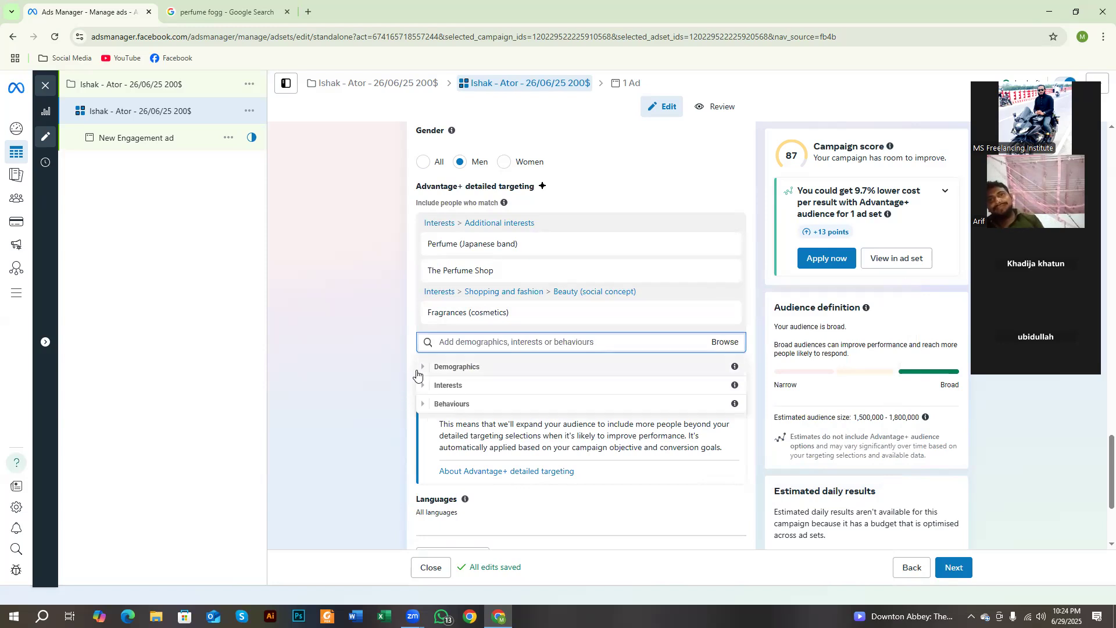
click(421, 369)
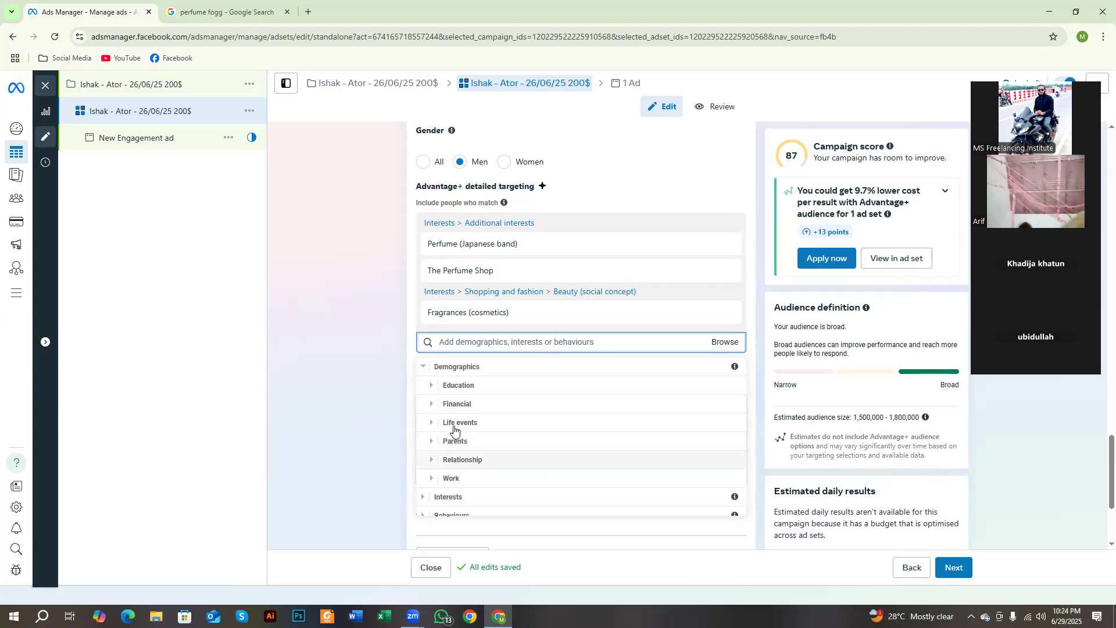
click(423, 368)
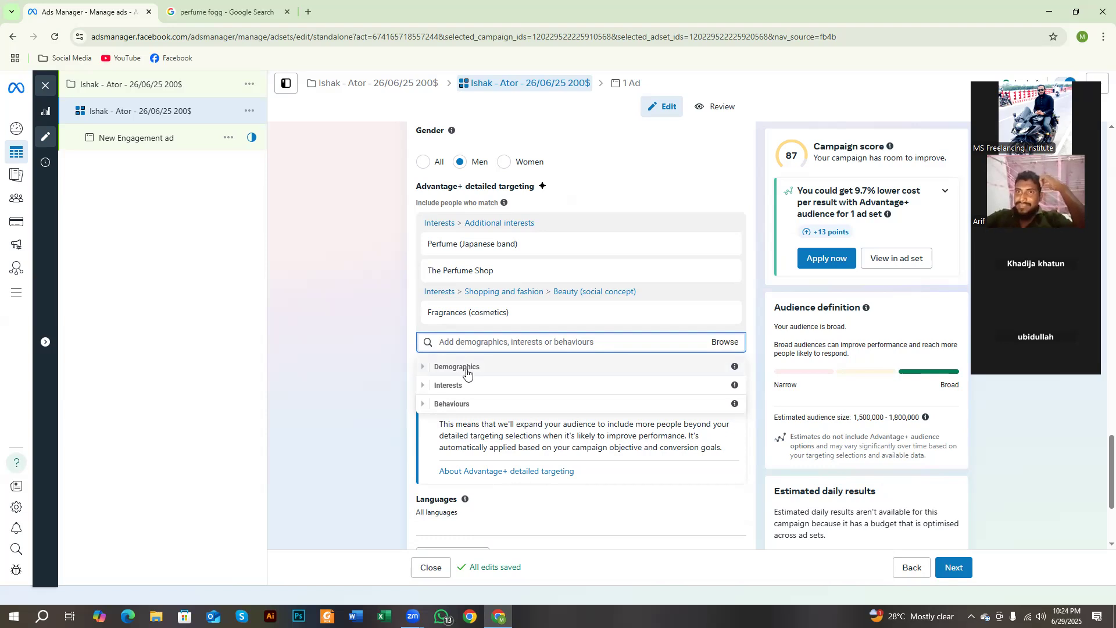
click(423, 405)
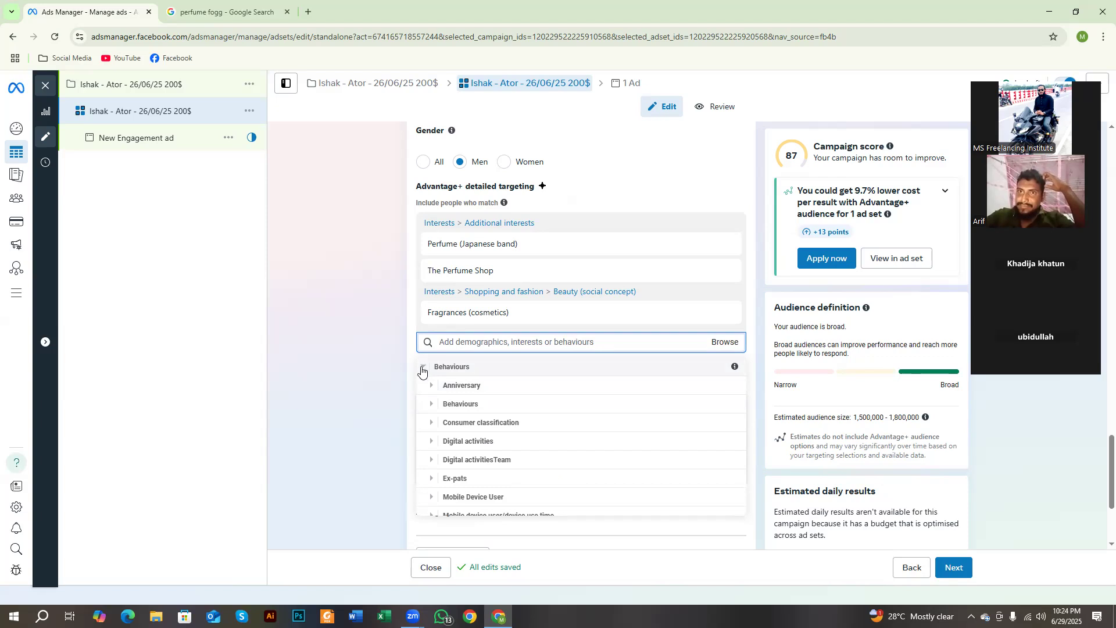
click(424, 368)
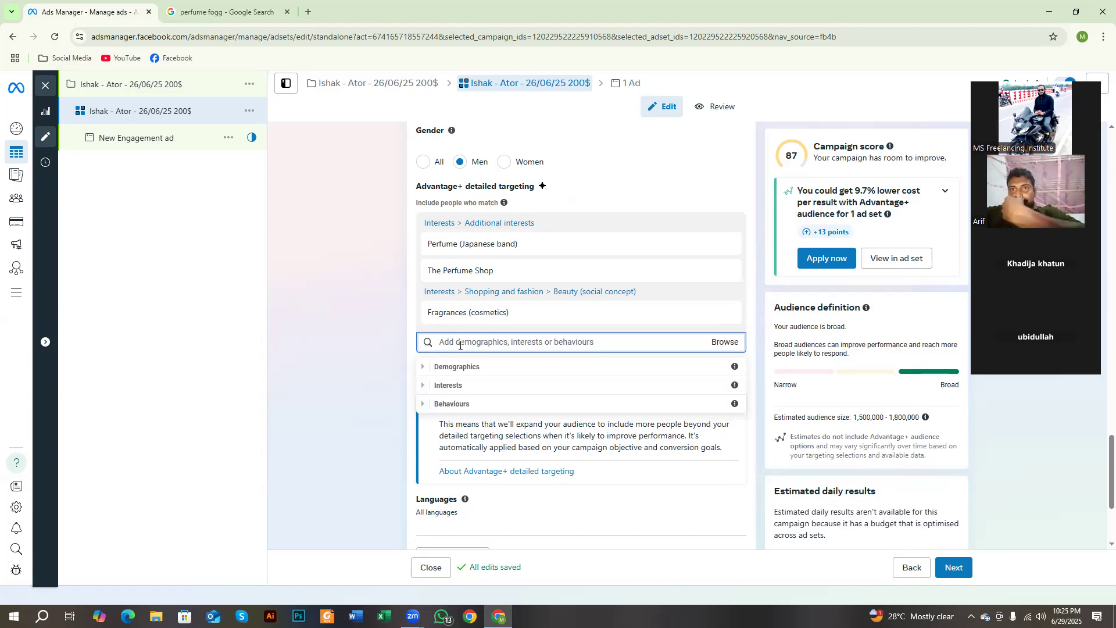
click(416, 354)
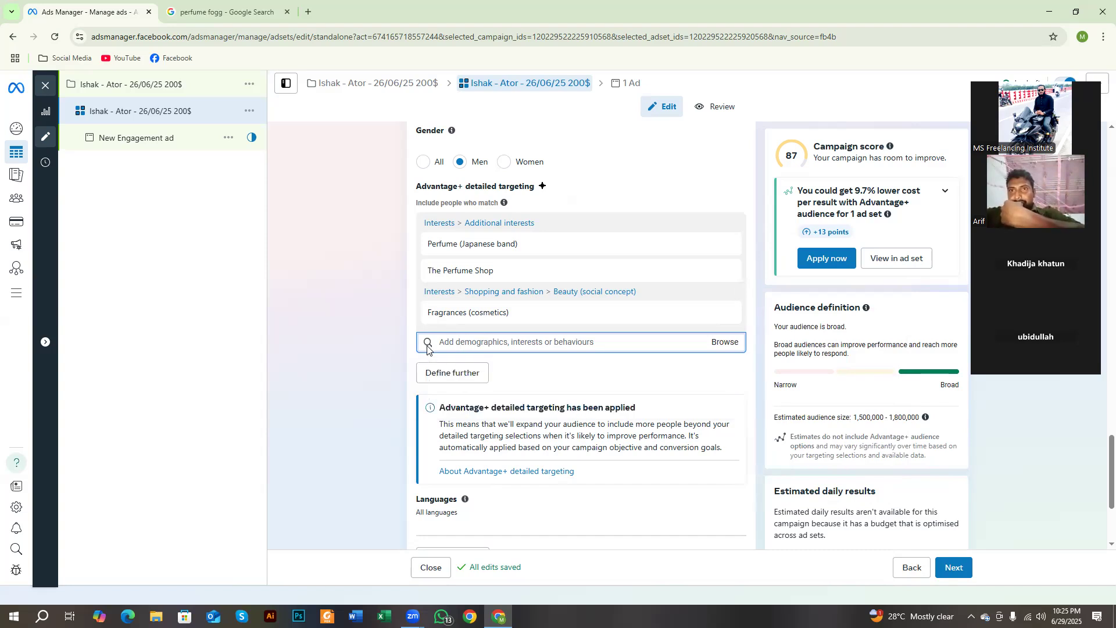
scroll(491, 363, up, 1)
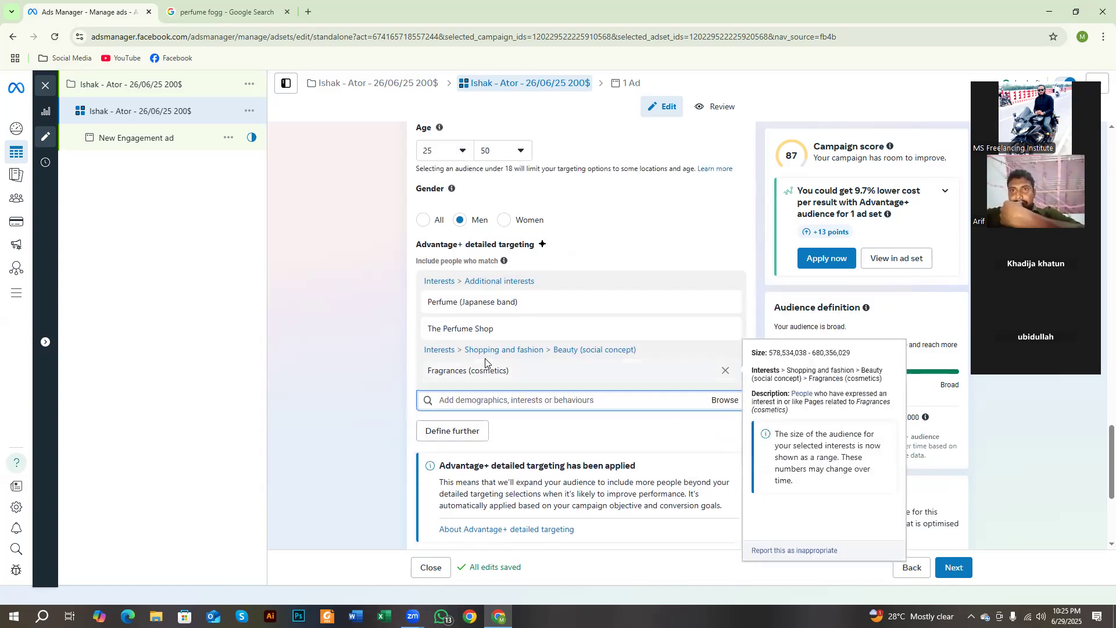
key(Print)
drag(292, 134, 719, 467)
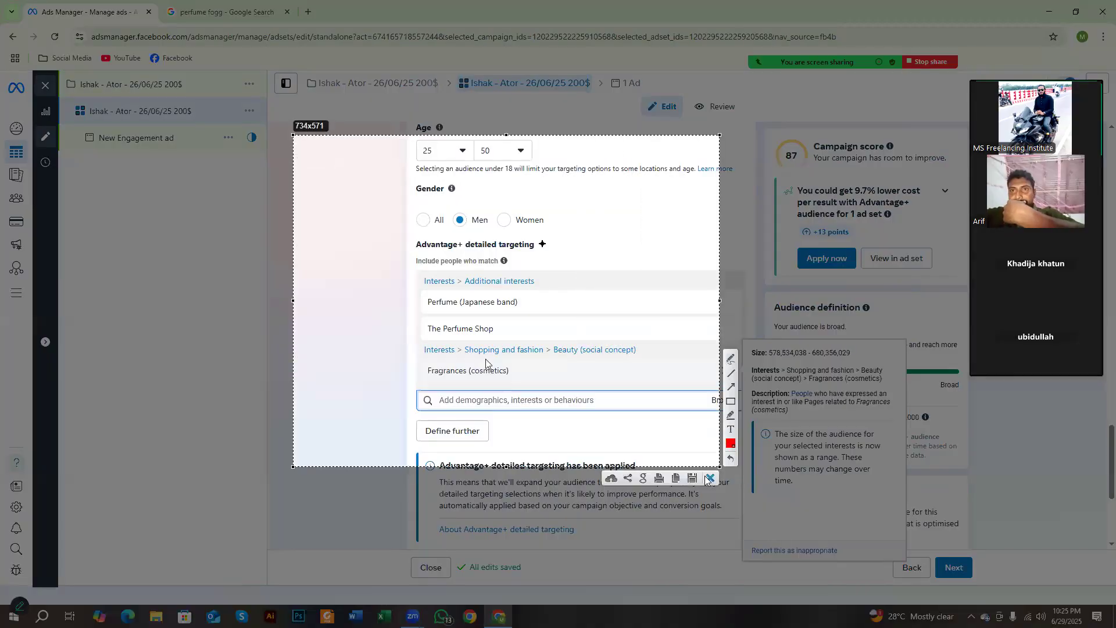
click(710, 478)
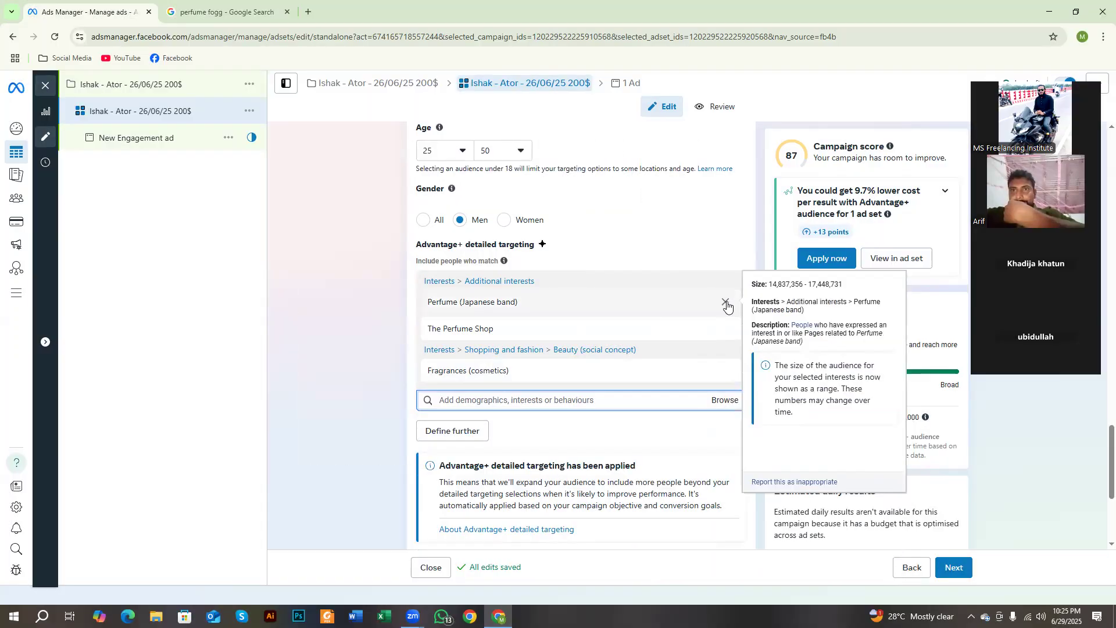
Step: Remove the Perfume (Japanese band), The Perfume Shop and Fragrances (cosmetics) interests from the ad set's detailed targeting
click(725, 302)
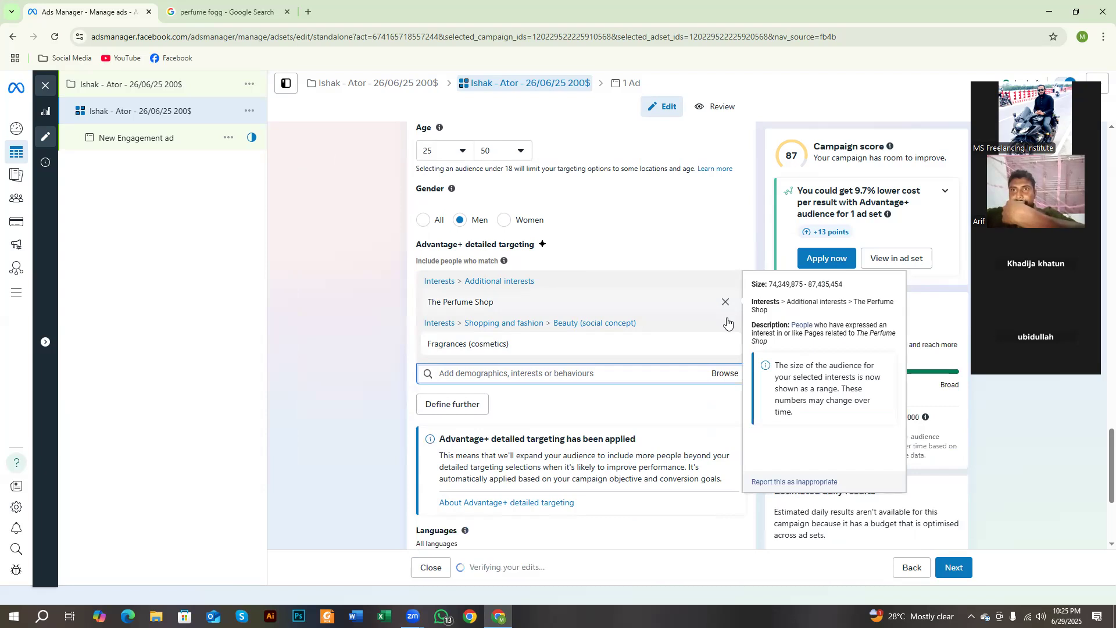
click(725, 302)
click(726, 302)
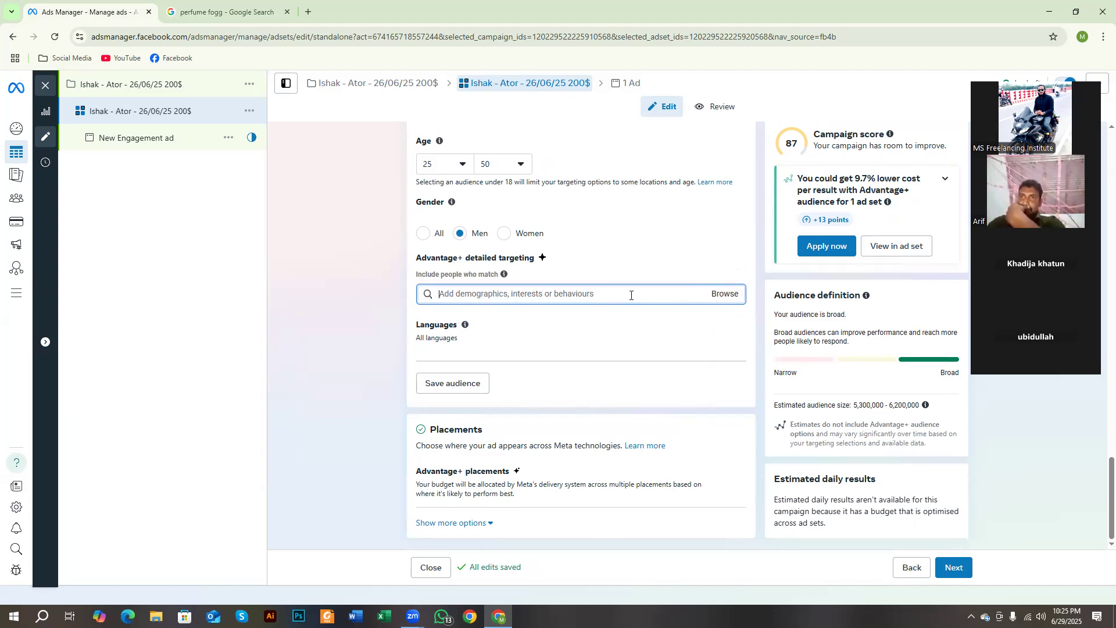
Step: Search detailed targeting for "Digital Marketing"
text(Digital)
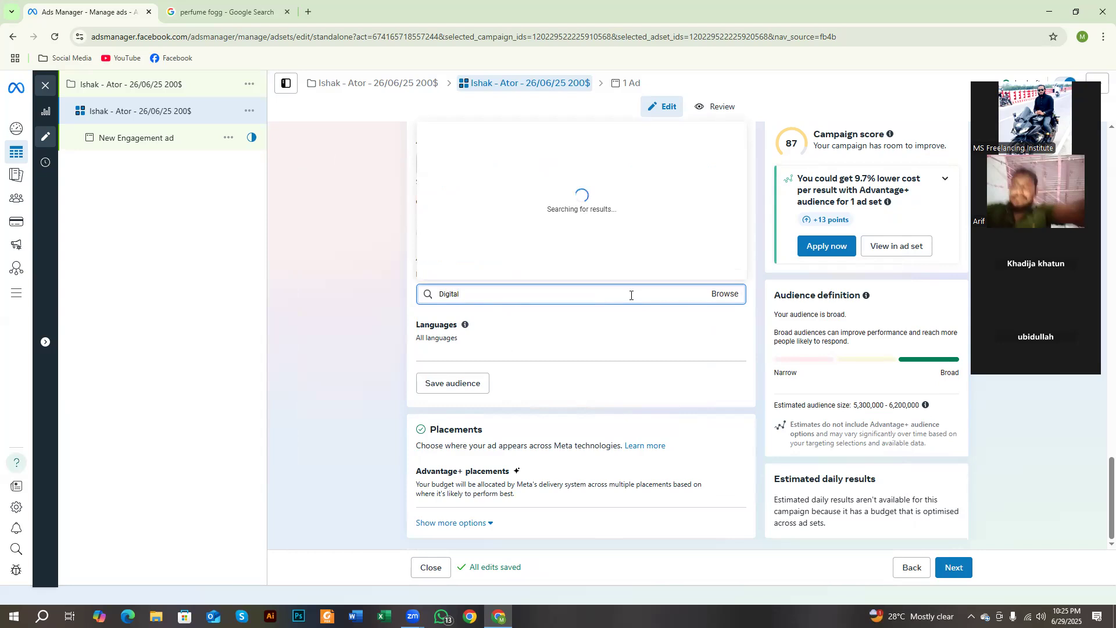
text( Mar)
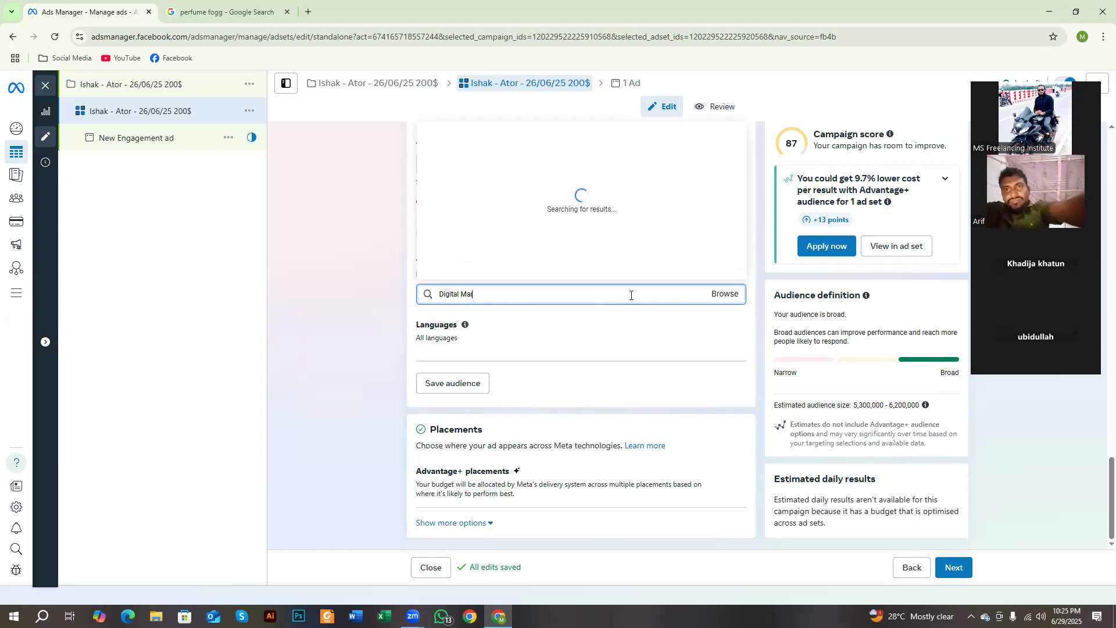
text(keting)
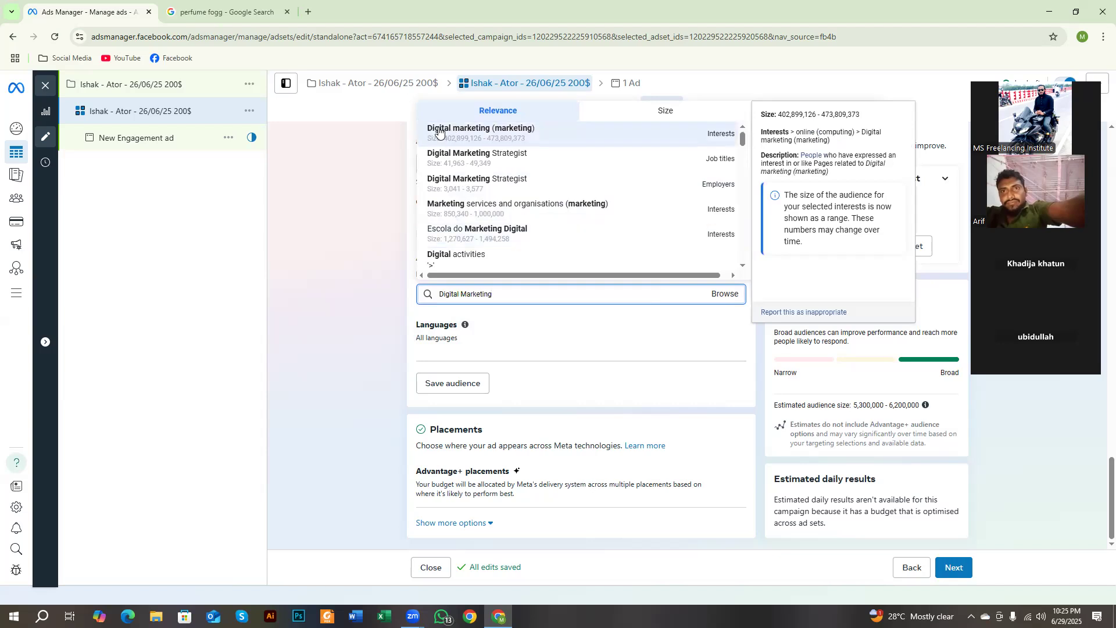
Step: Outline the Digital Marketing suggestions and their category labels with red rectangles on a screen capture, and discard the capture
key(Print)
drag(323, 75, 1114, 525)
click(312, 459)
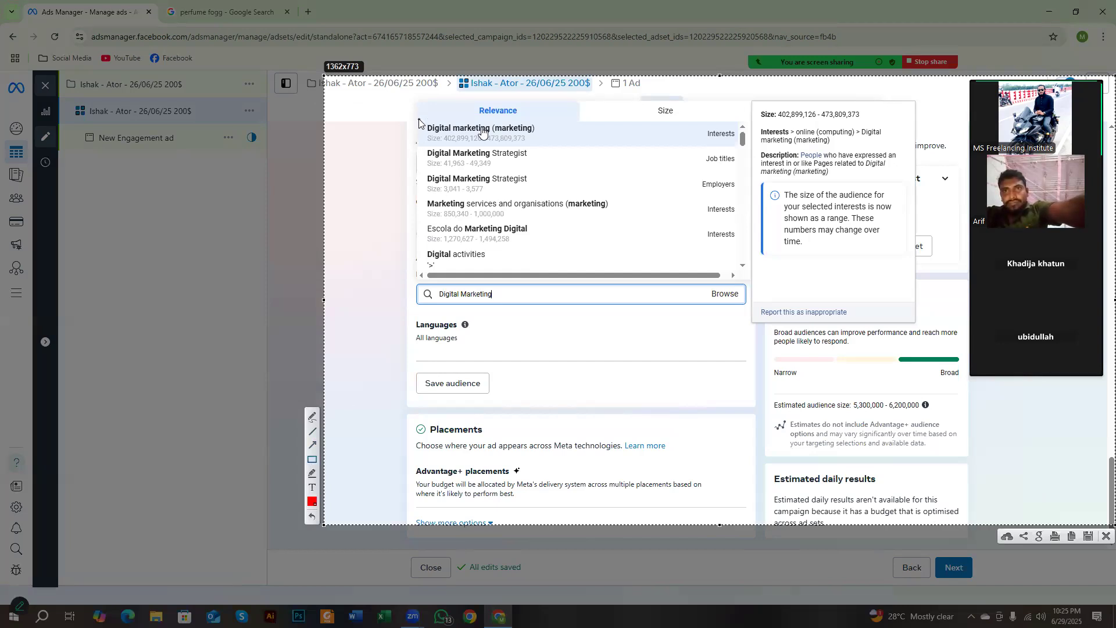
mouse_move(418, 113)
mouse_down()
mouse_move(471, 146)
mouse_move(547, 148)
mouse_up()
drag(423, 131, 528, 148)
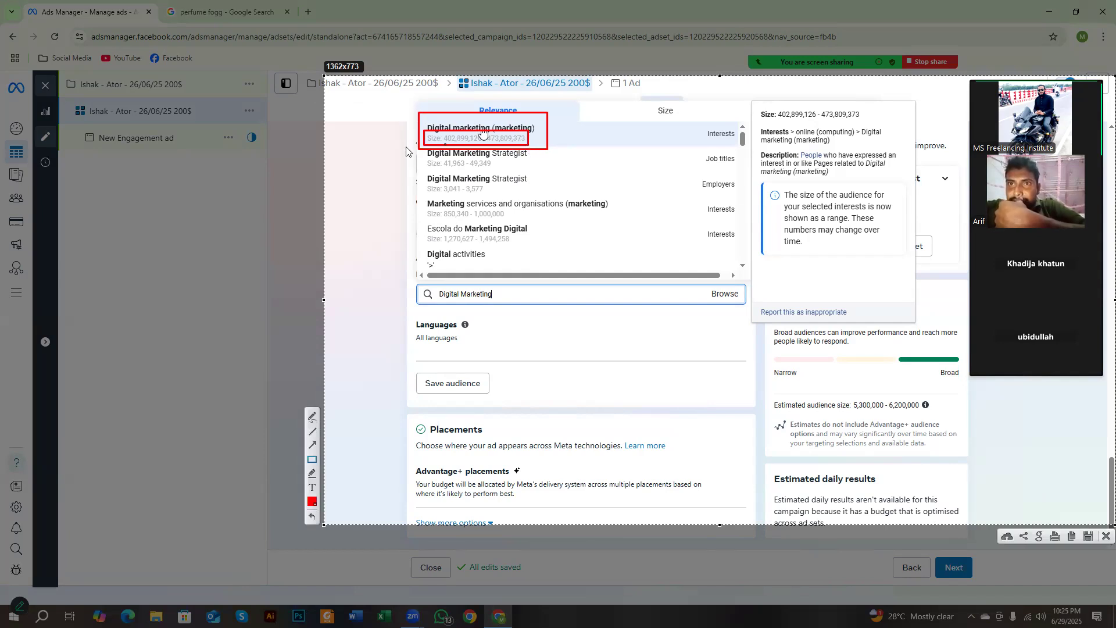
drag(696, 118, 741, 148)
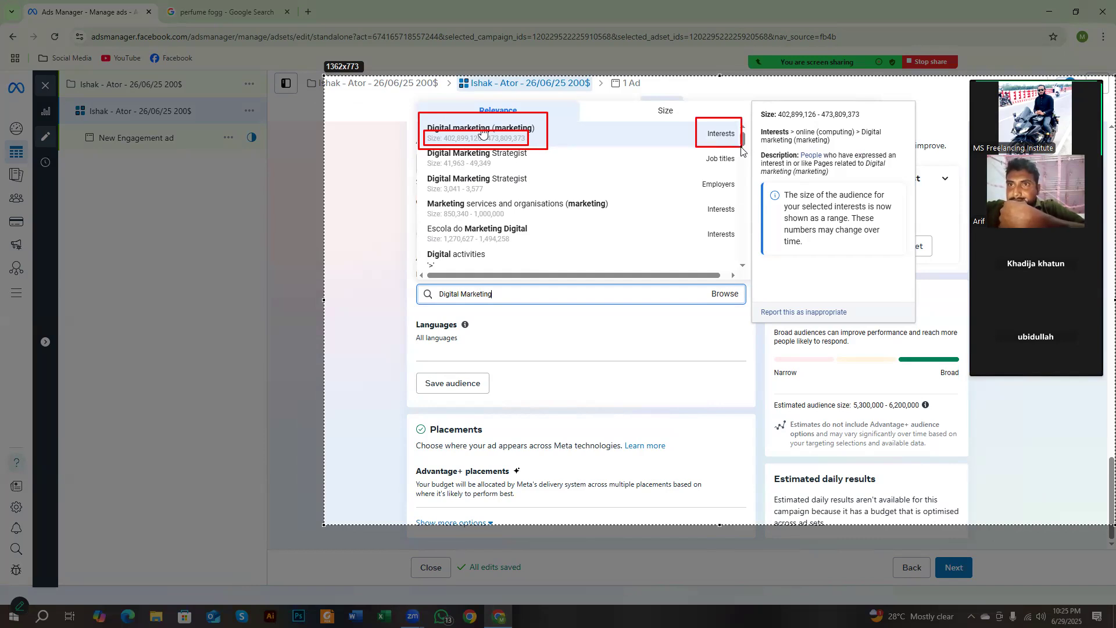
mouse_move(742, 150)
mouse_down()
mouse_move(704, 154)
mouse_move(739, 174)
mouse_up()
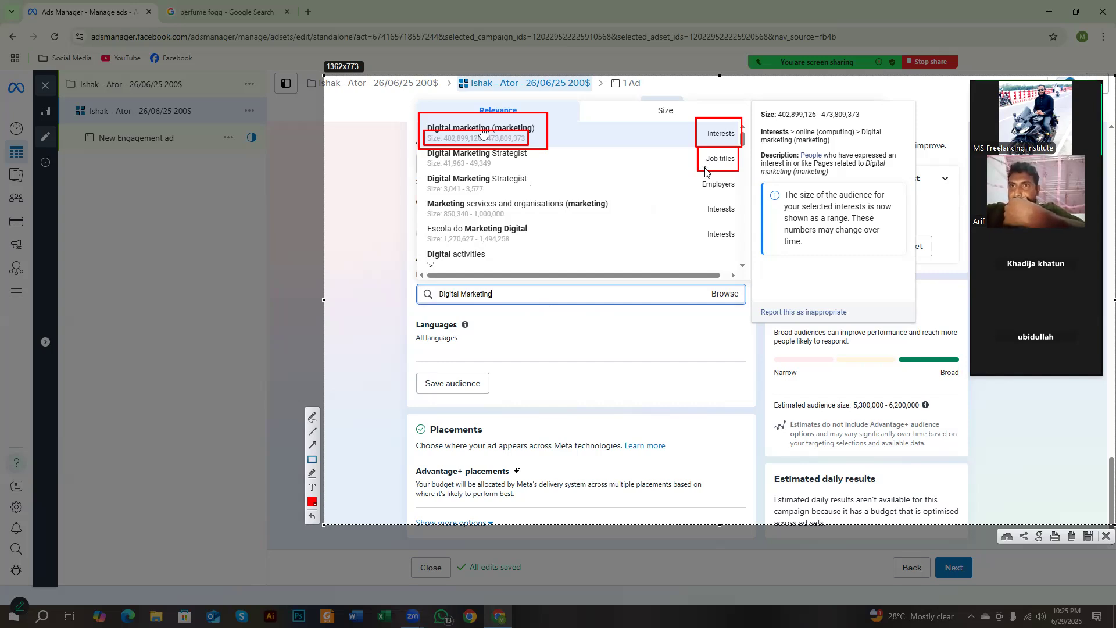
drag(421, 141, 535, 166)
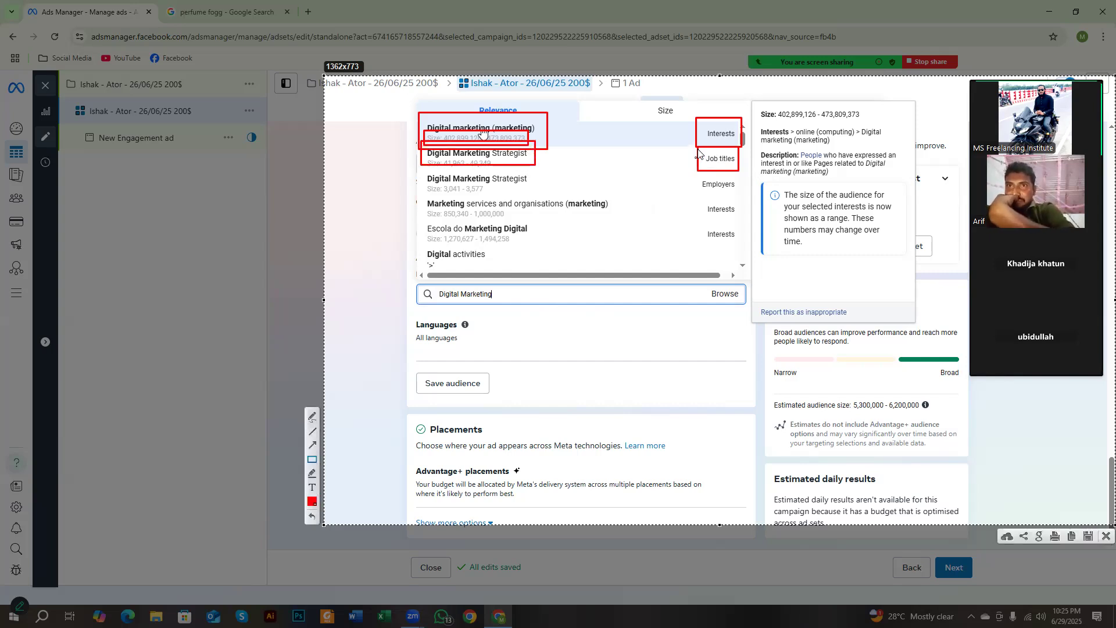
mouse_move(700, 150)
mouse_down()
mouse_move(712, 174)
mouse_move(743, 174)
mouse_move(738, 200)
mouse_up()
drag(418, 165, 528, 194)
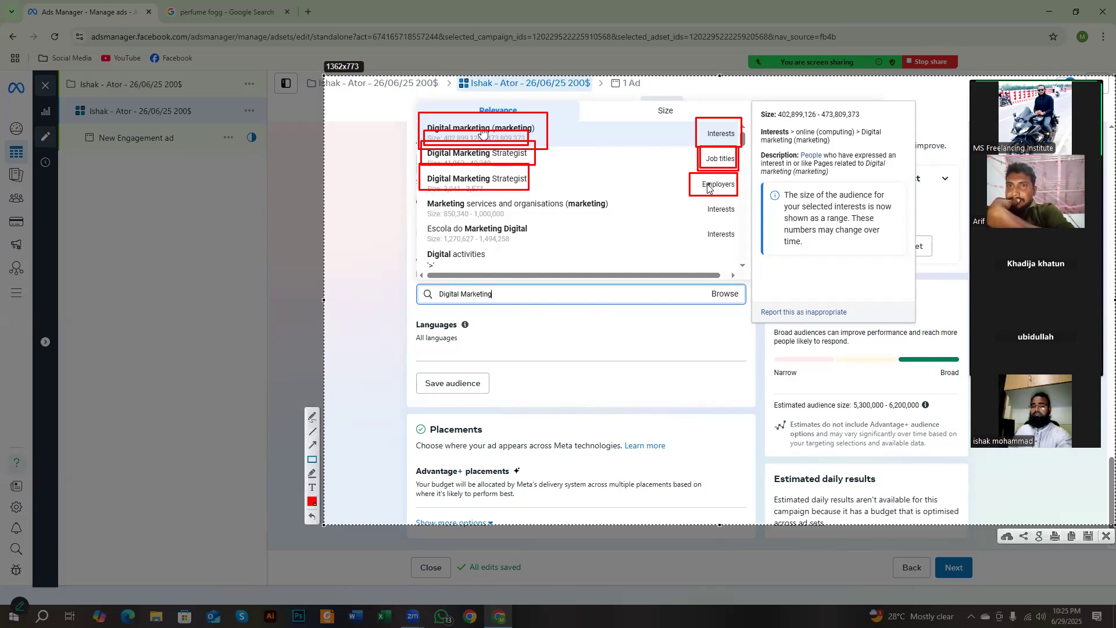
drag(698, 177, 738, 194)
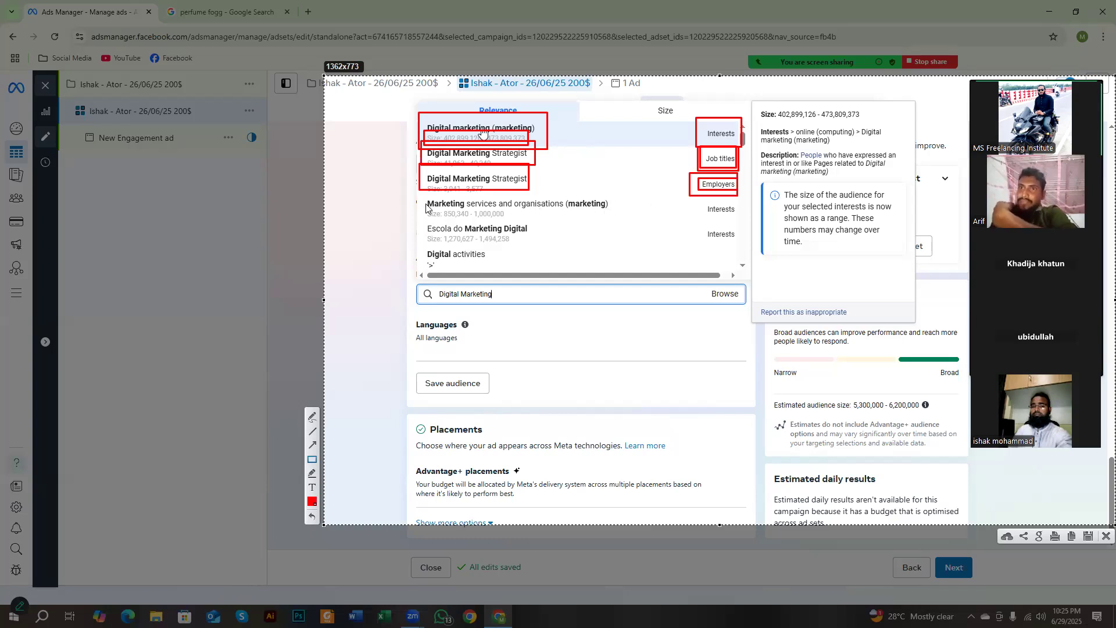
mouse_move(421, 188)
mouse_down()
mouse_move(483, 211)
mouse_move(577, 212)
mouse_up()
drag(697, 193, 738, 215)
drag(430, 238, 500, 269)
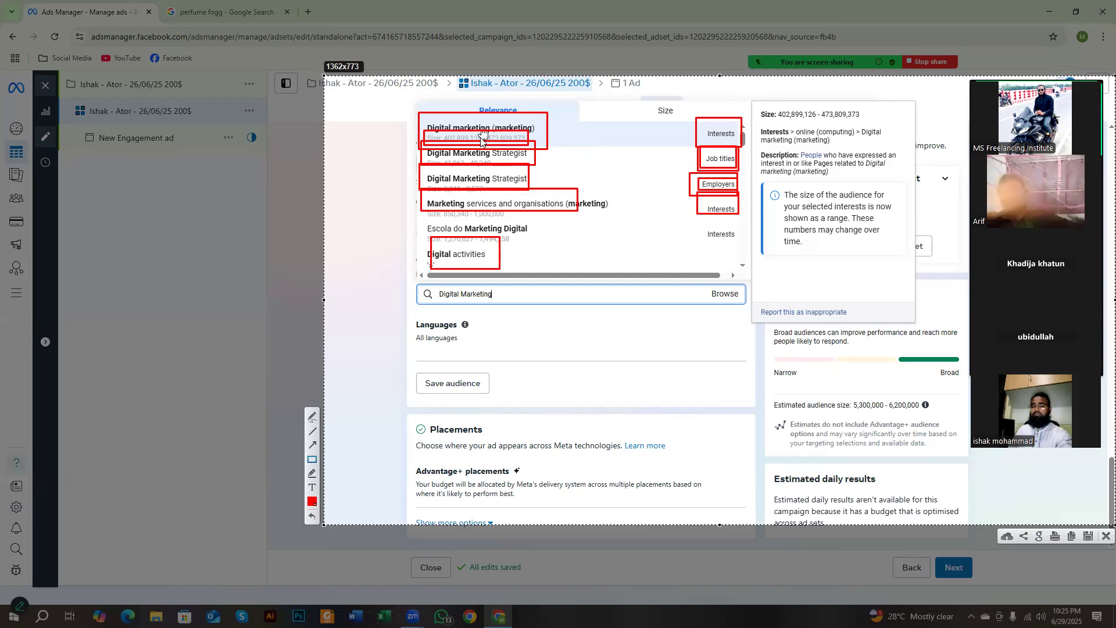
drag(419, 111, 544, 144)
right_click(595, 209)
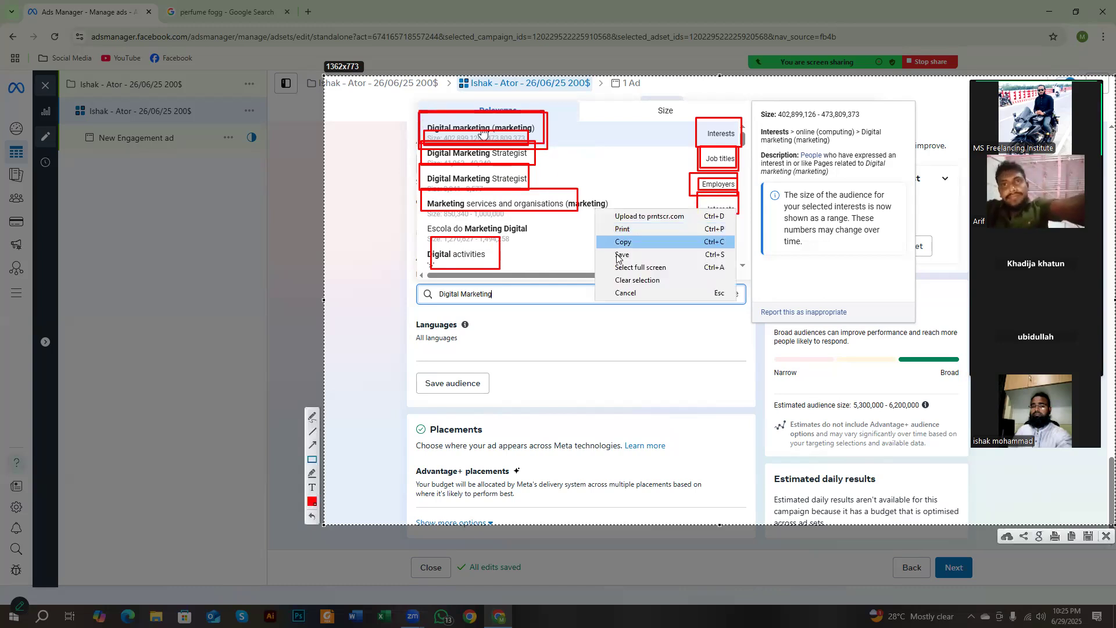
click(625, 292)
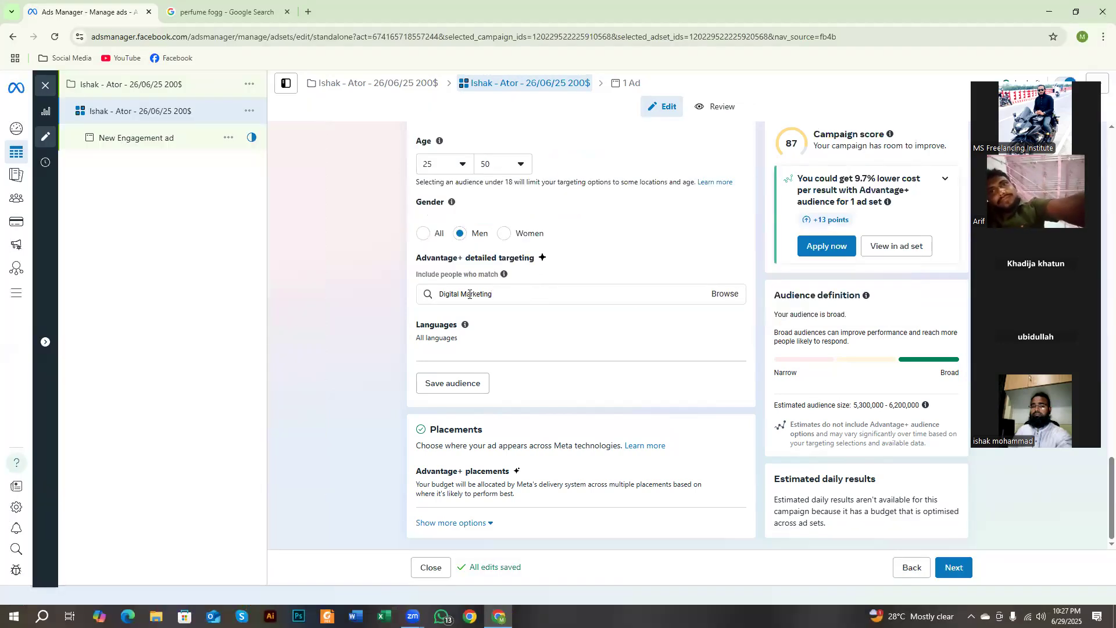
Step: Re-enter "Digital Marketing" in the detailed targeting search, add the Digital marketing (marketing) interest, and bring up its related suggestions
drag(492, 297, 429, 313)
key(ctrl+c)
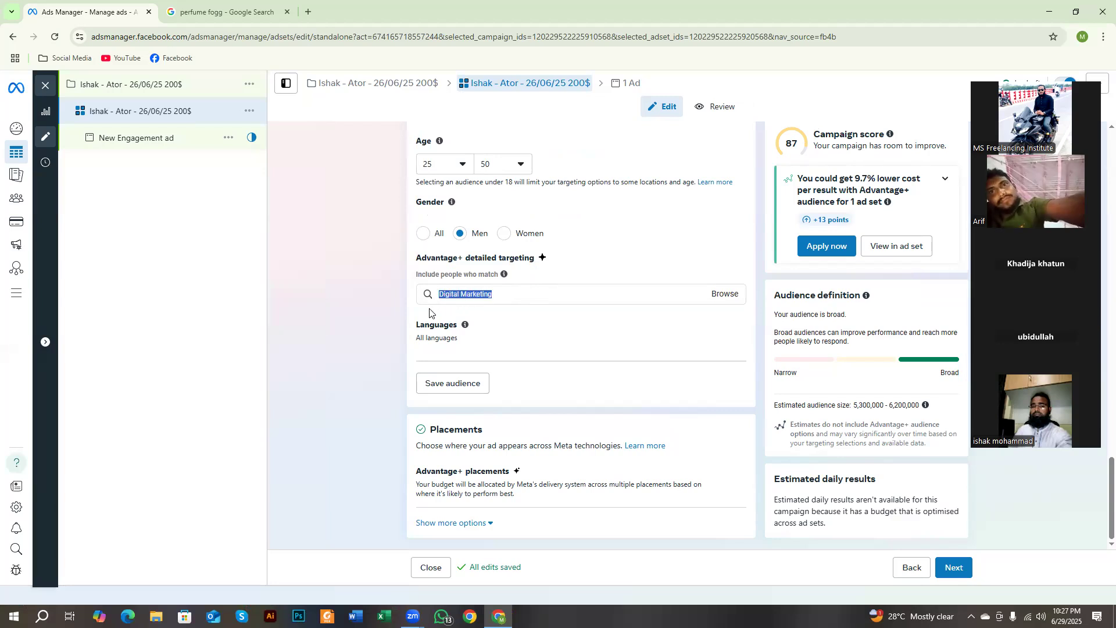
key(BackSpace)
click(466, 296)
key(ctrl+v)
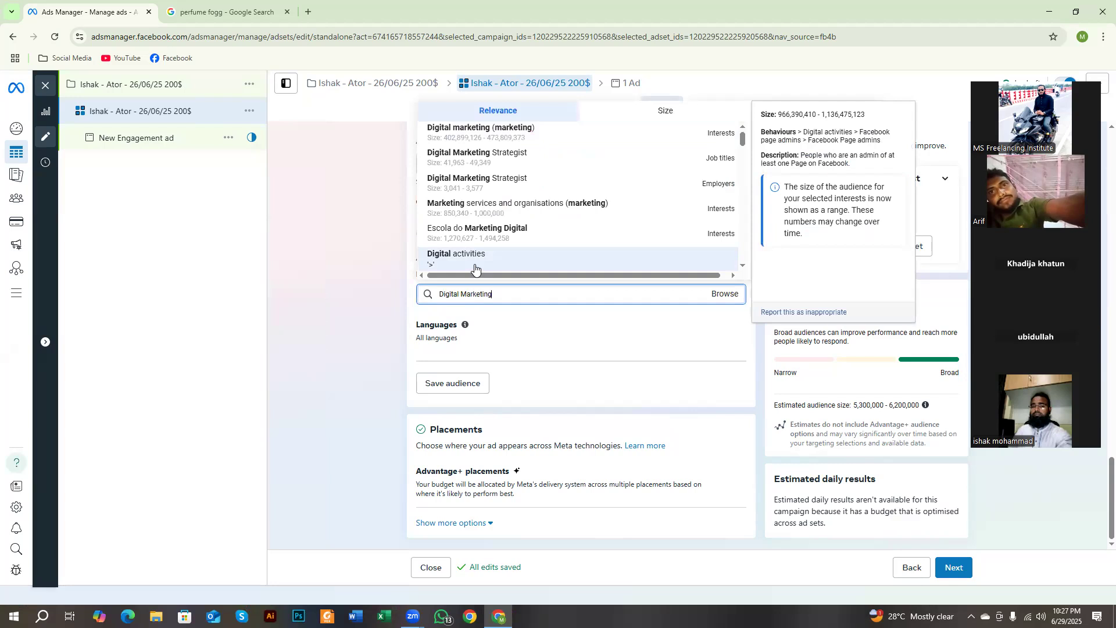
click(481, 133)
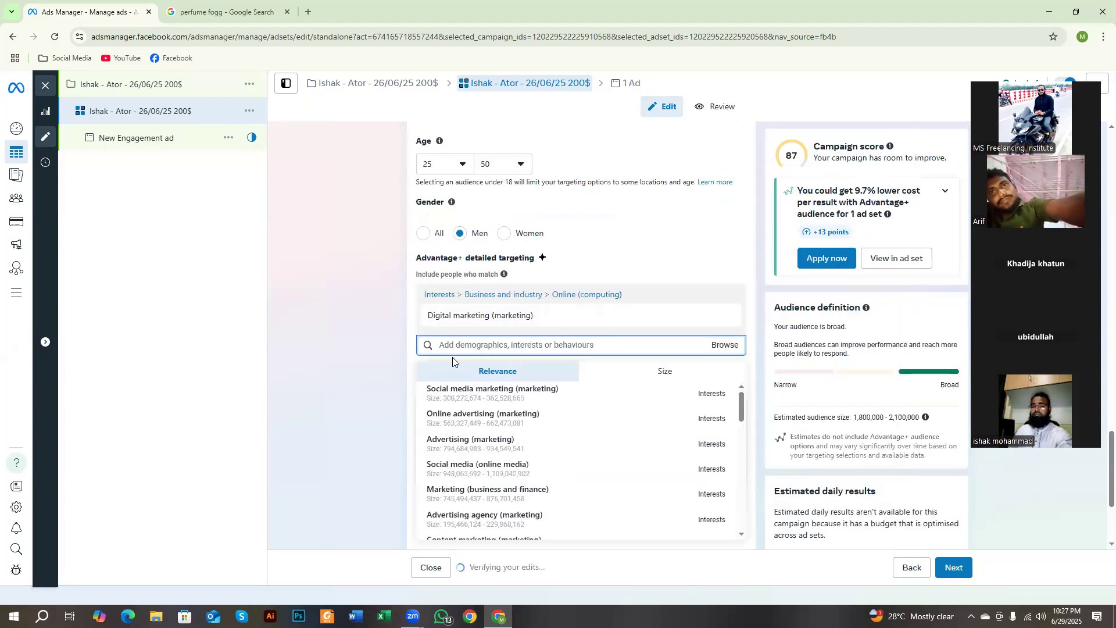
click(360, 343)
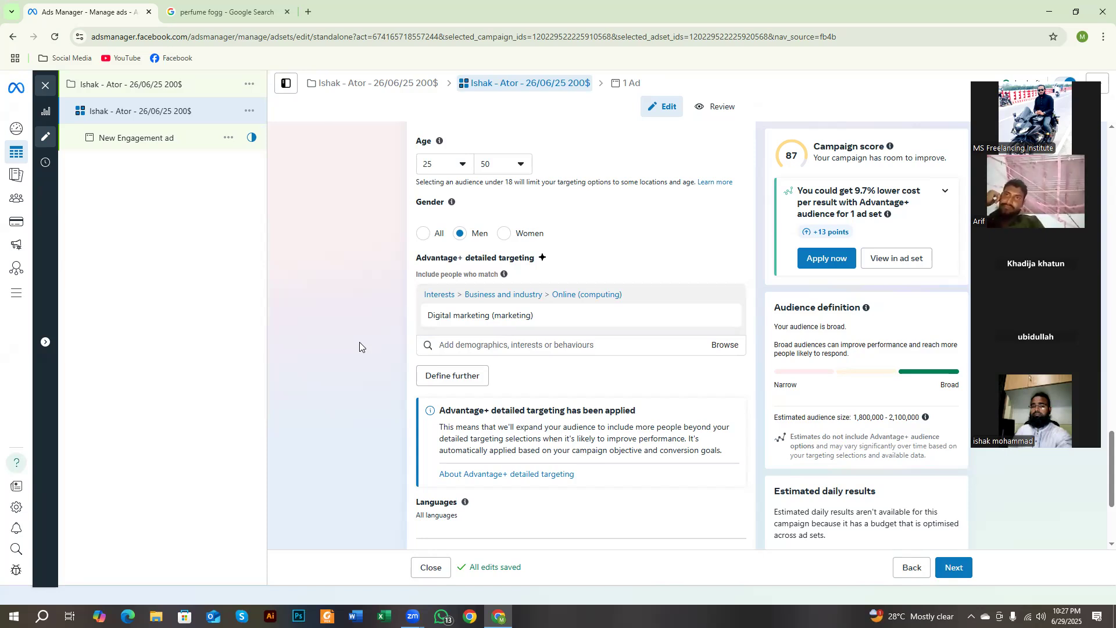
click(515, 343)
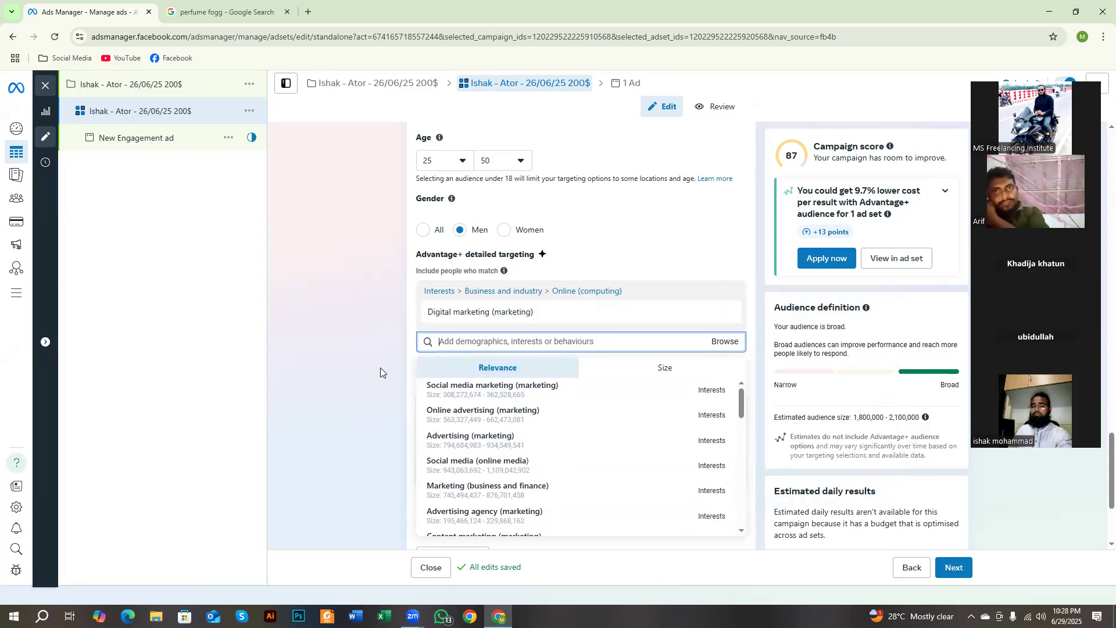
scroll(380, 367, down, 1)
Step: Outline the related marketing interest suggestions with red rectangles on a screen capture, and discard the capture
key(Print)
drag(152, 39, 937, 626)
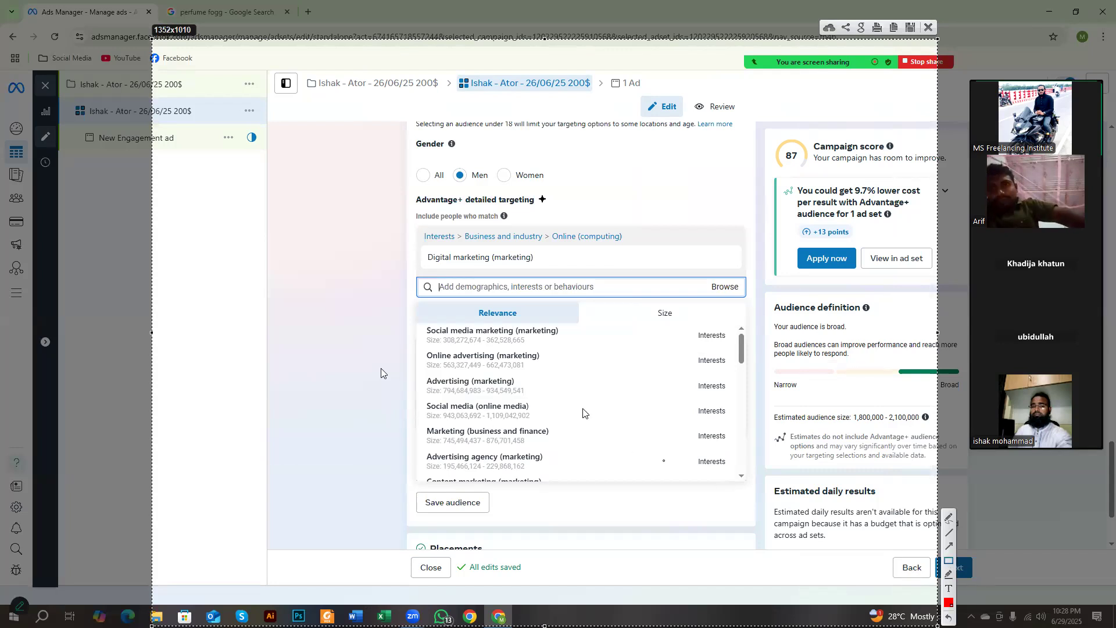
mouse_move(404, 321)
mouse_down()
mouse_move(739, 450)
mouse_move(745, 484)
mouse_up()
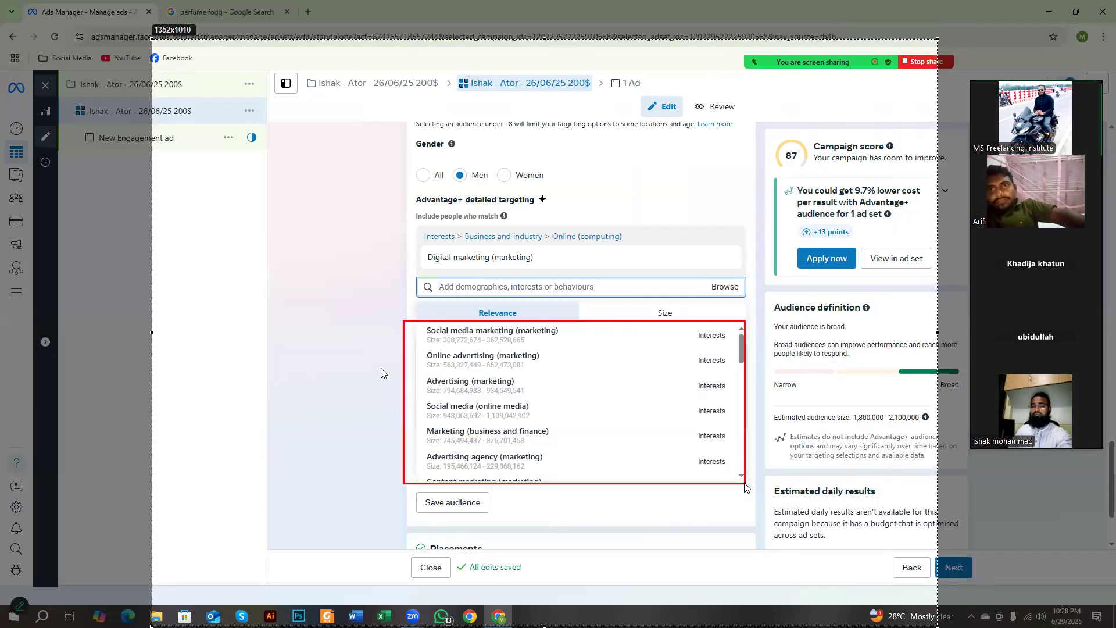
mouse_move(408, 312)
mouse_down()
mouse_move(467, 337)
mouse_move(573, 350)
mouse_up()
drag(683, 321, 733, 350)
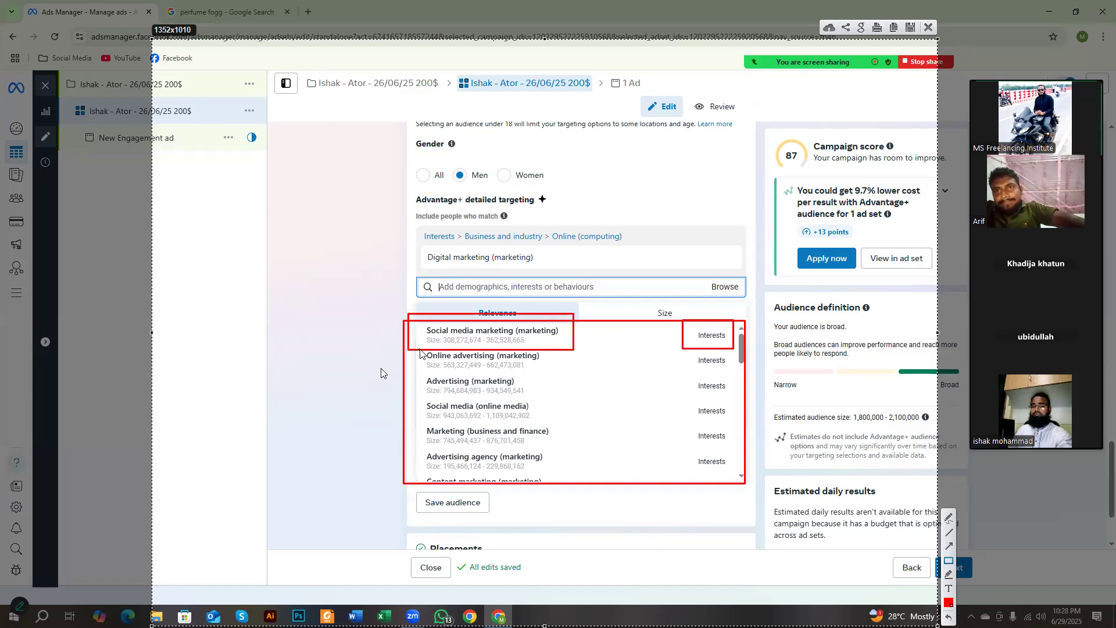
mouse_move(409, 347)
mouse_down()
mouse_move(511, 380)
mouse_move(564, 376)
mouse_up()
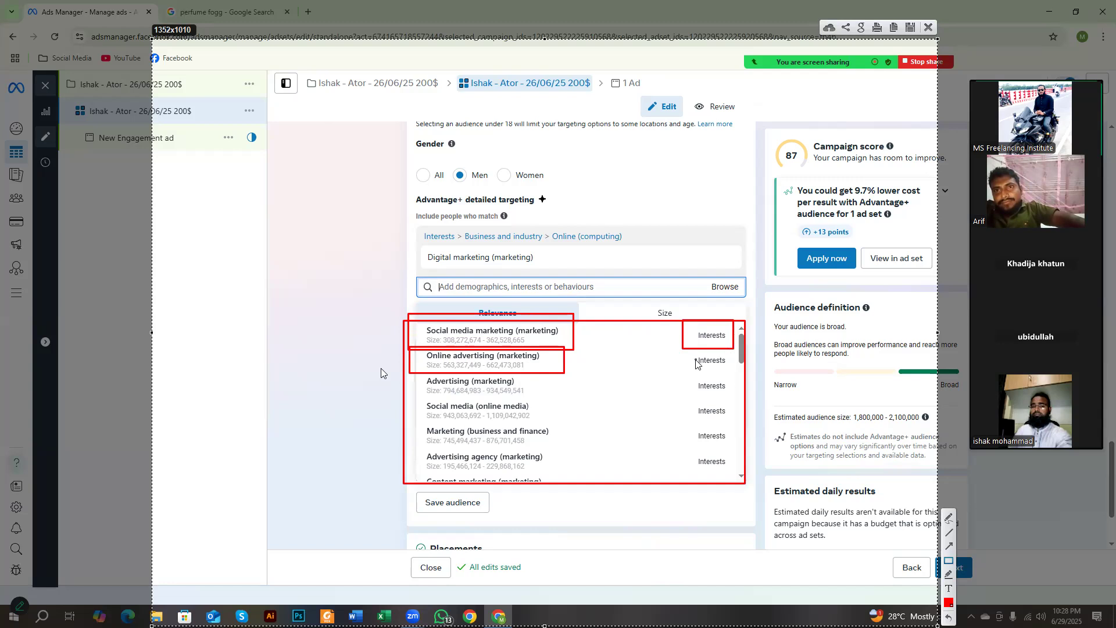
drag(697, 345, 728, 373)
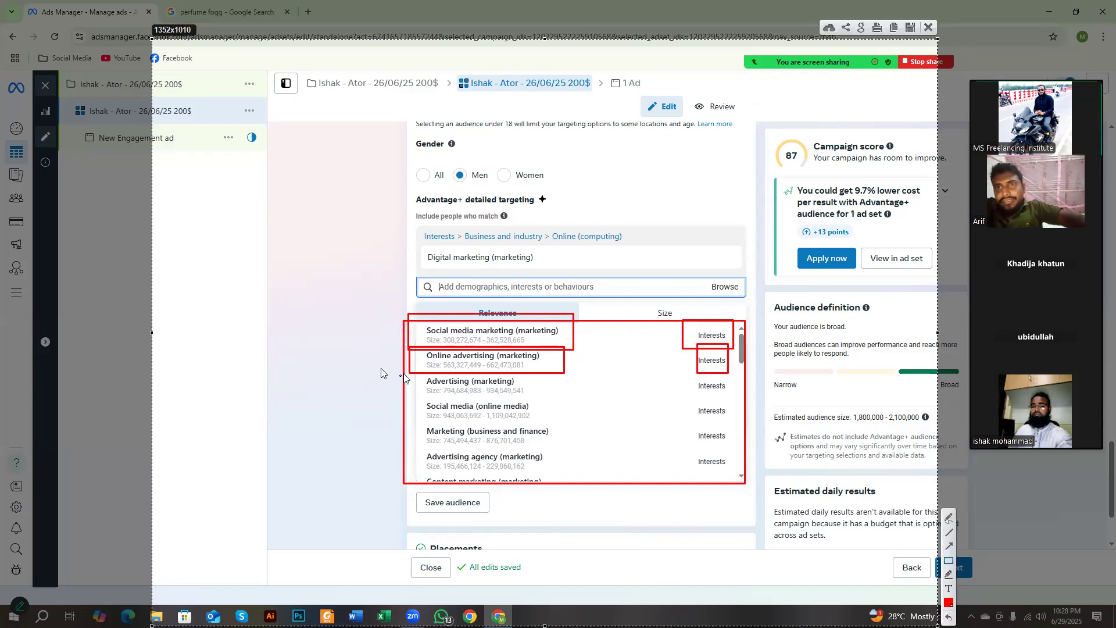
mouse_move(411, 367)
mouse_down()
mouse_move(540, 406)
mouse_move(532, 394)
mouse_up()
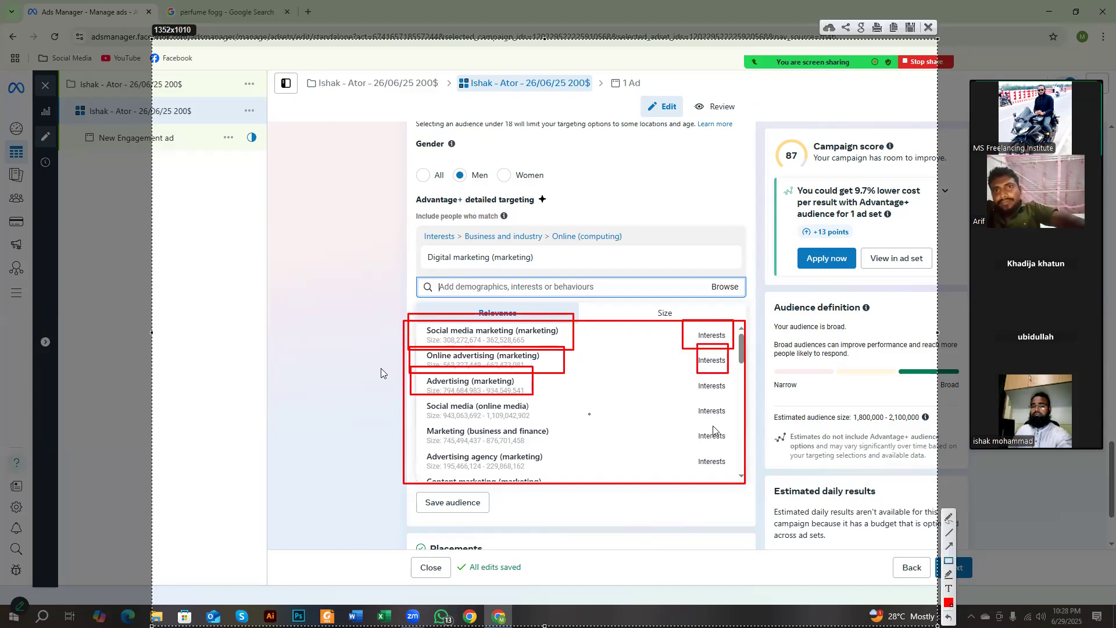
drag(691, 374, 718, 390)
drag(411, 392, 539, 423)
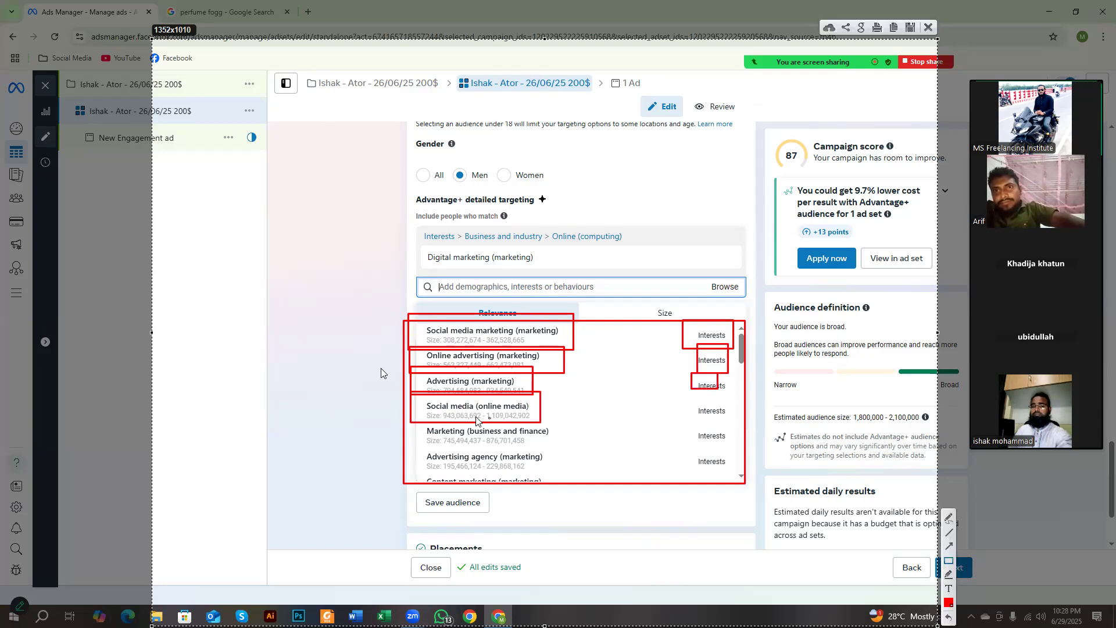
drag(409, 415, 573, 447)
drag(407, 441, 550, 481)
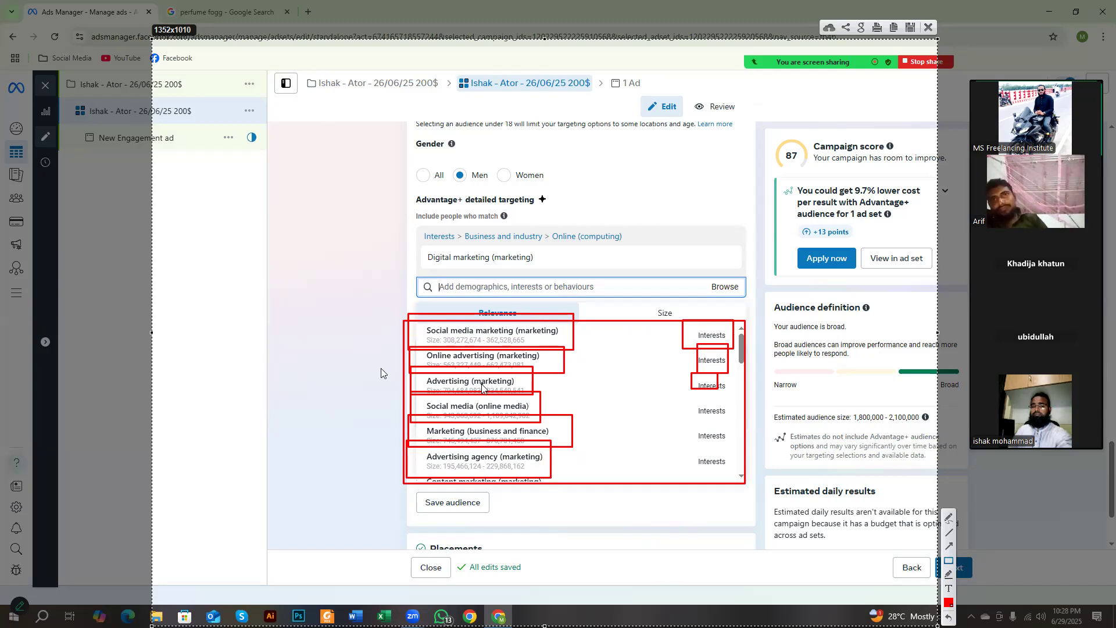
mouse_move(401, 306)
mouse_down()
mouse_move(565, 433)
mouse_move(594, 480)
mouse_move(677, 484)
mouse_up()
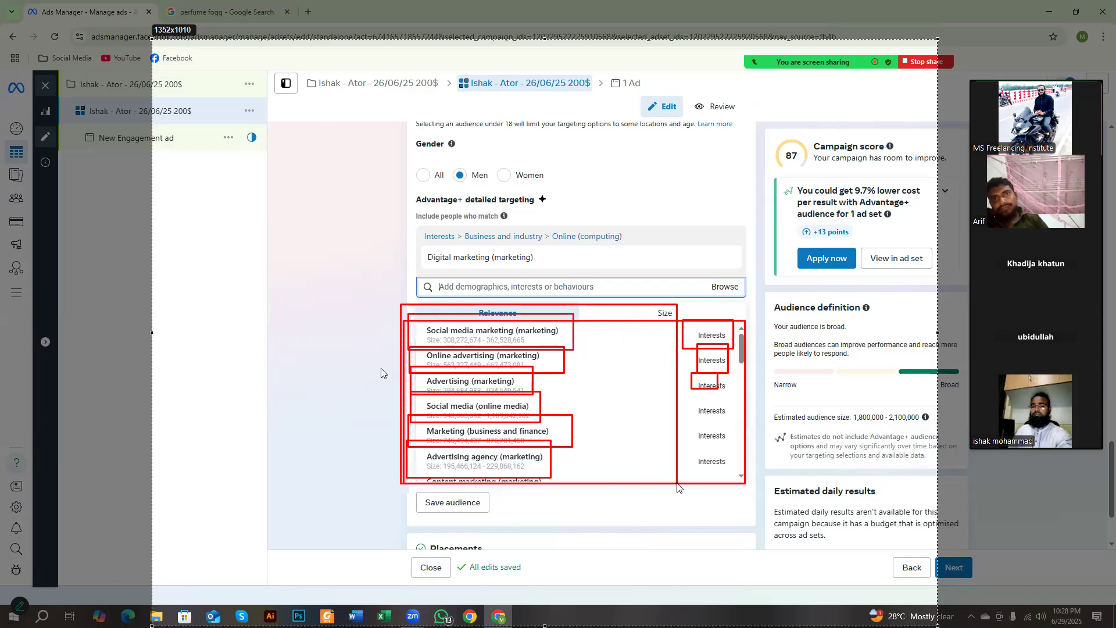
right_click(604, 419)
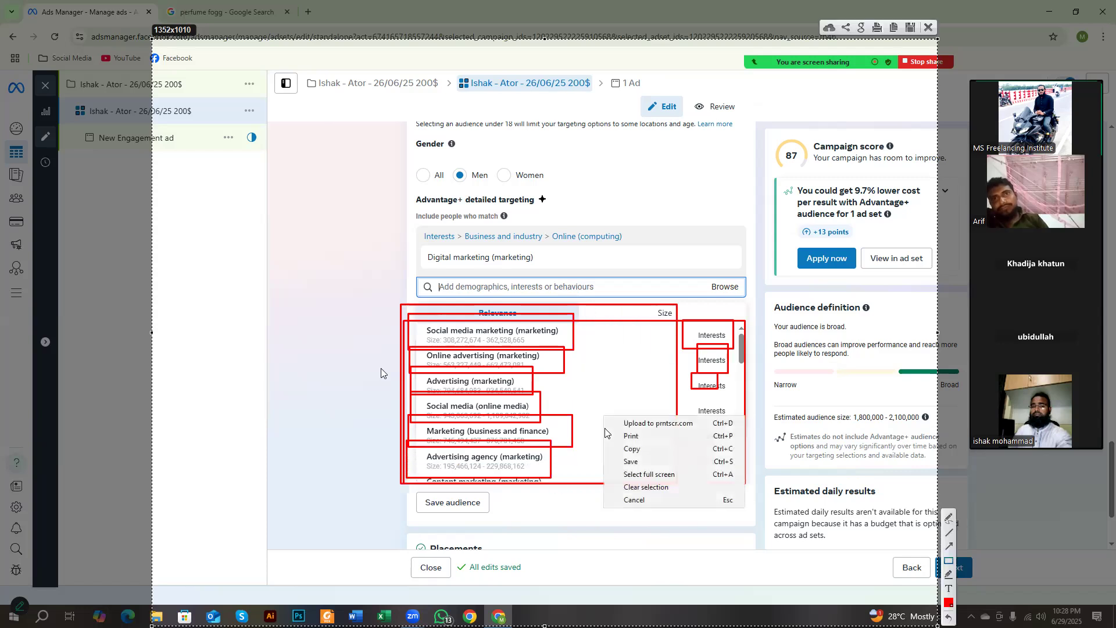
click(633, 498)
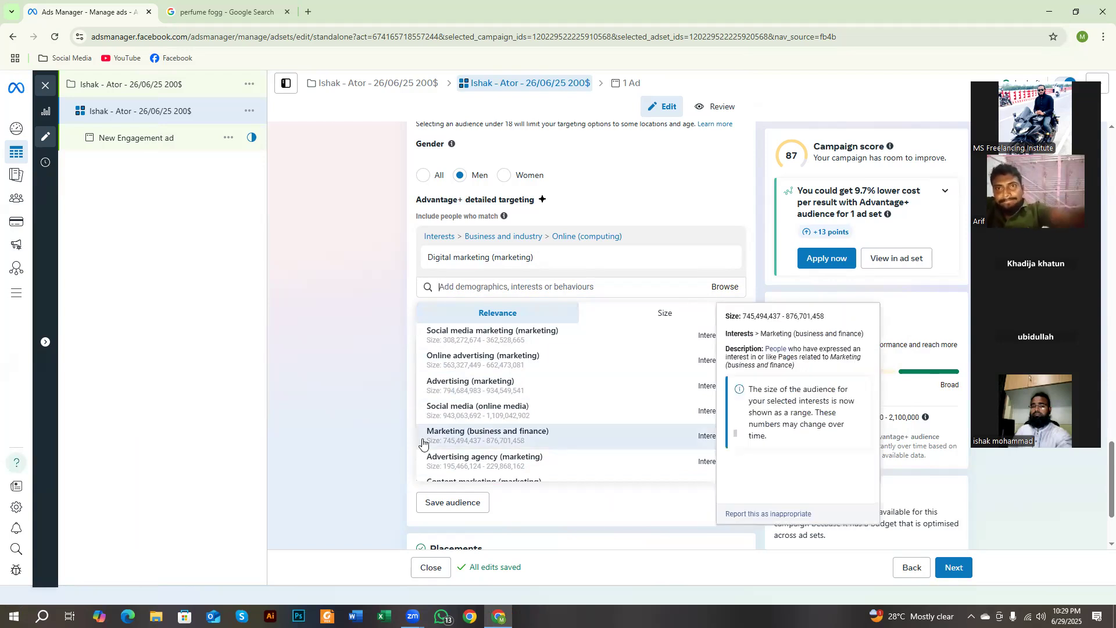
Step: Add the suggested interests Social media marketing, Online advertising, Advertising (marketing) and Marketing (business and finance) to detailed targeting
scroll(498, 401, down, 3)
scroll(497, 402, up, 3)
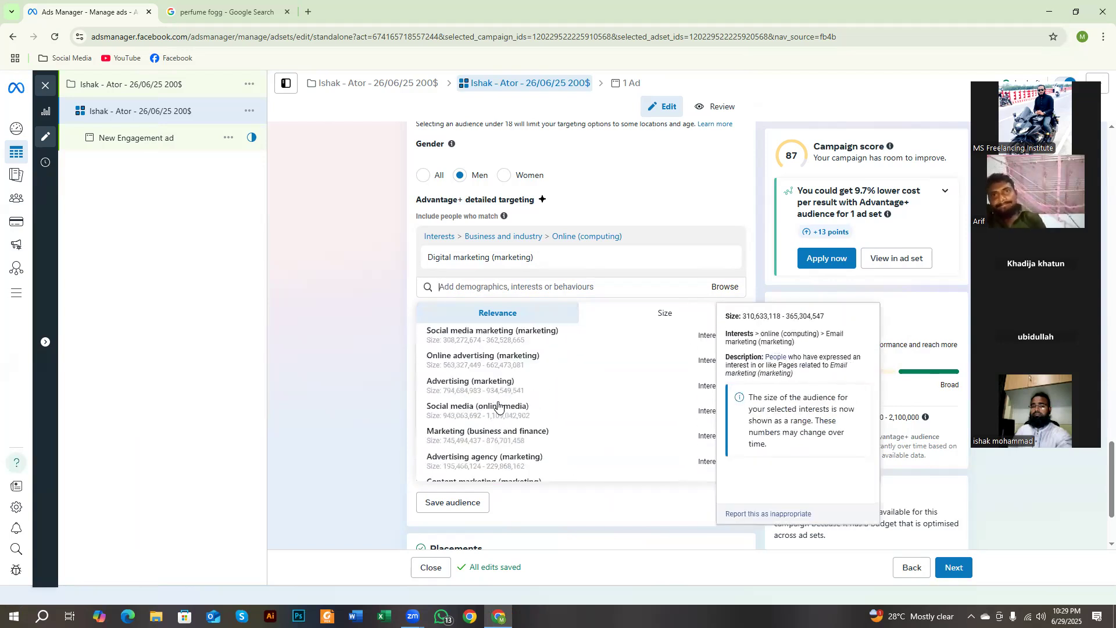
click(460, 343)
click(464, 359)
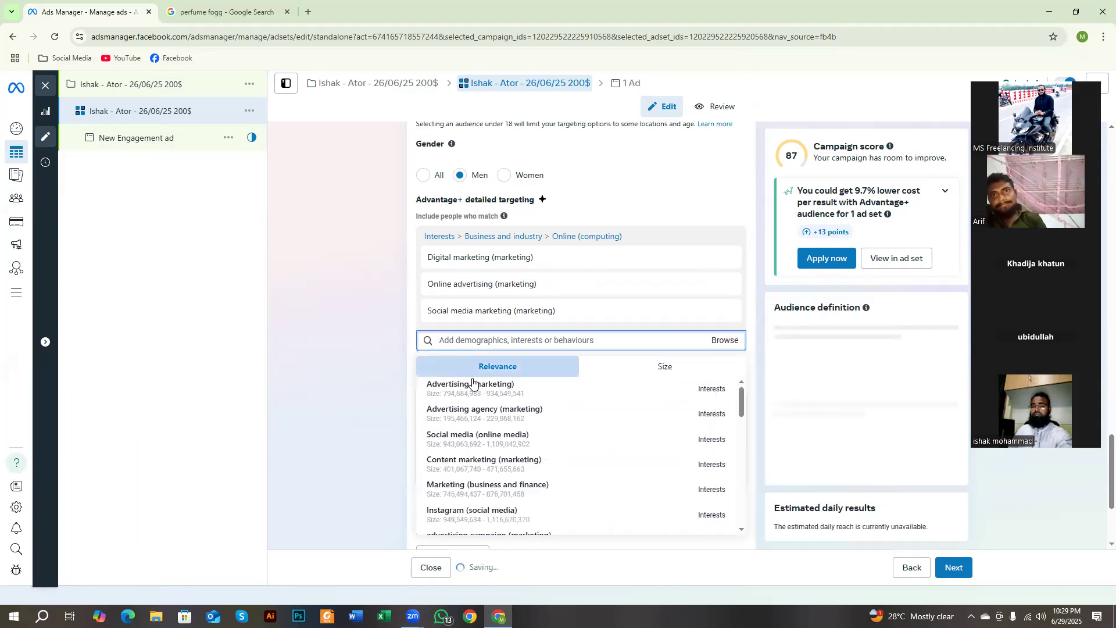
click(465, 389)
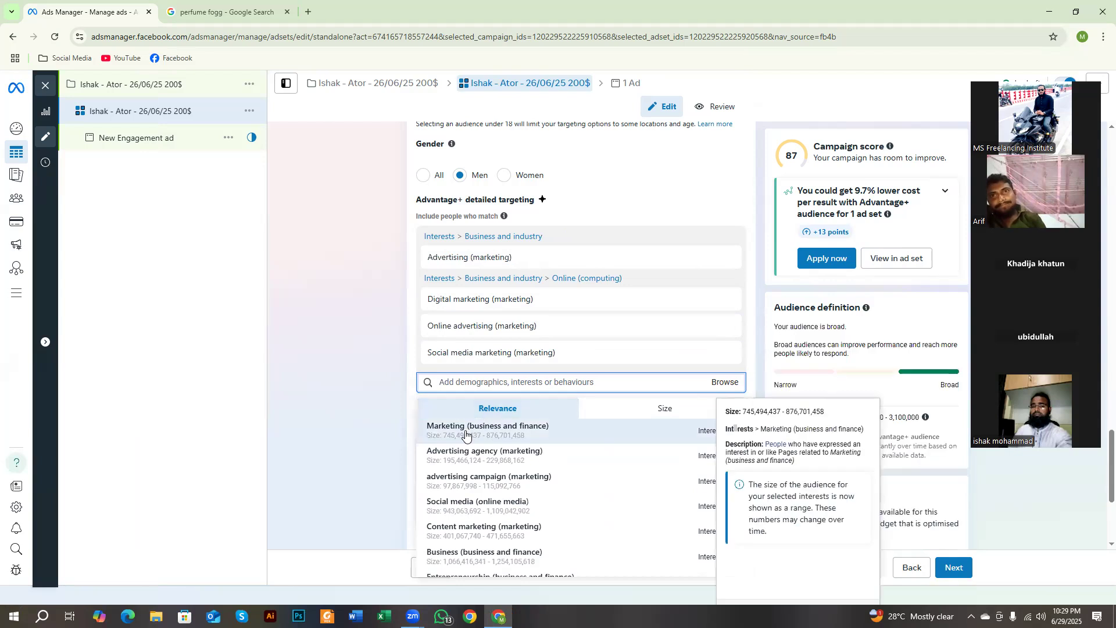
click(465, 433)
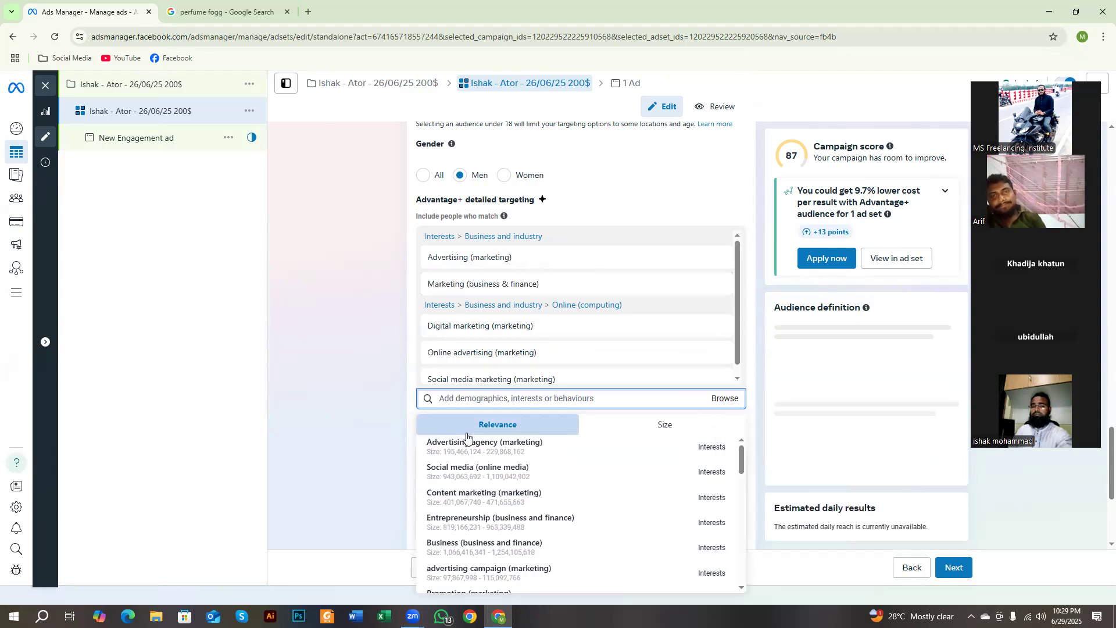
Step: Add the suggested interests Social media (online media), Content marketing, Advertising agency and Small business (business & finance) to detailed targeting
click(449, 480)
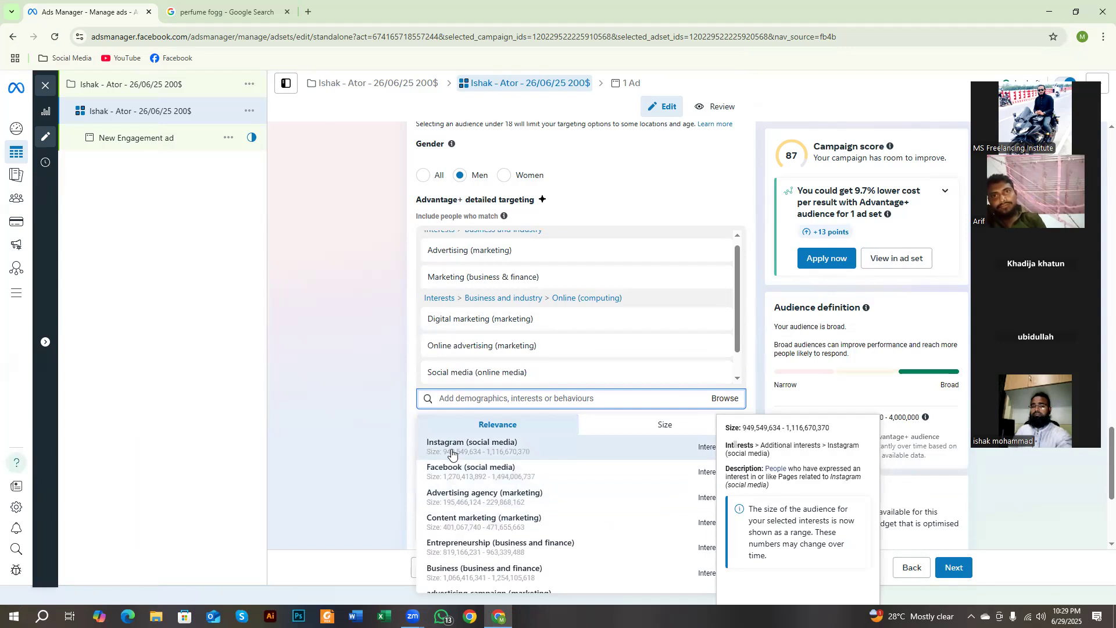
click(461, 525)
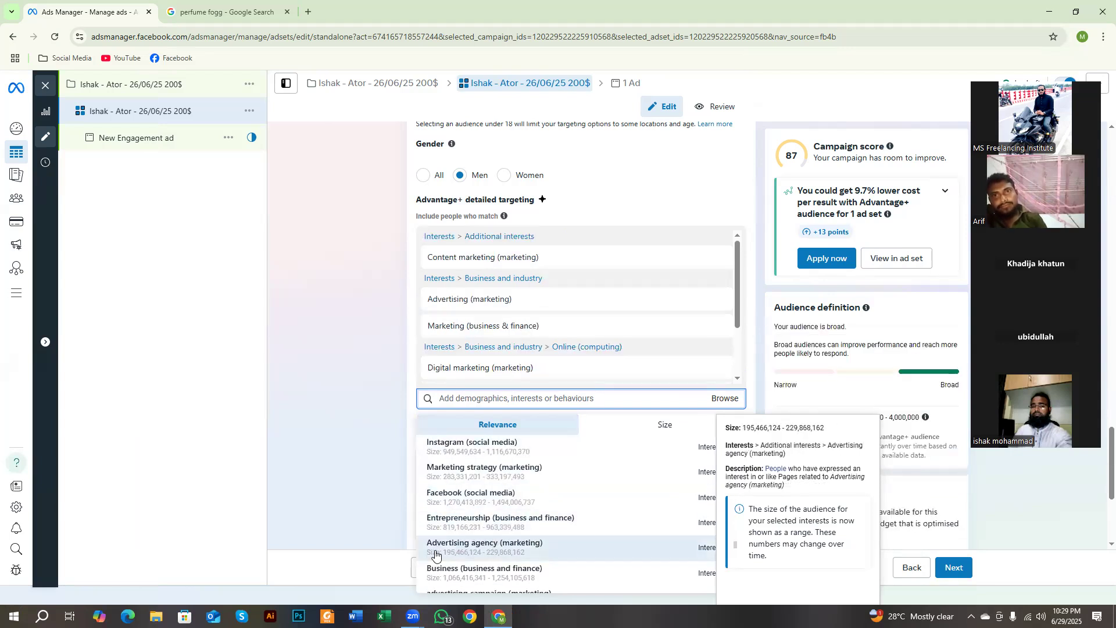
click(468, 551)
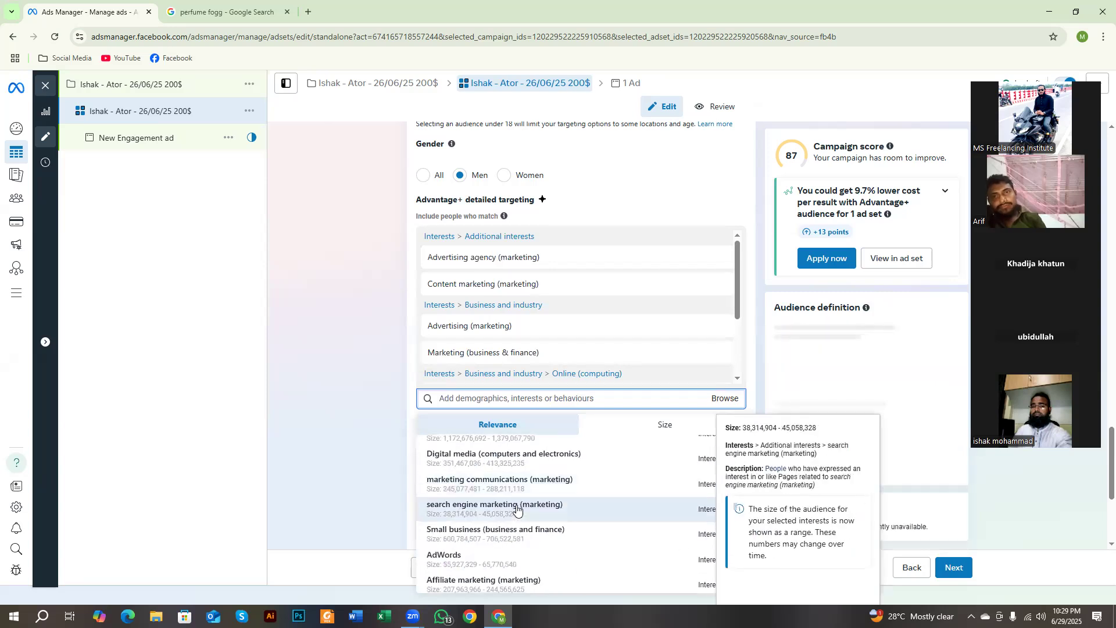
click(477, 531)
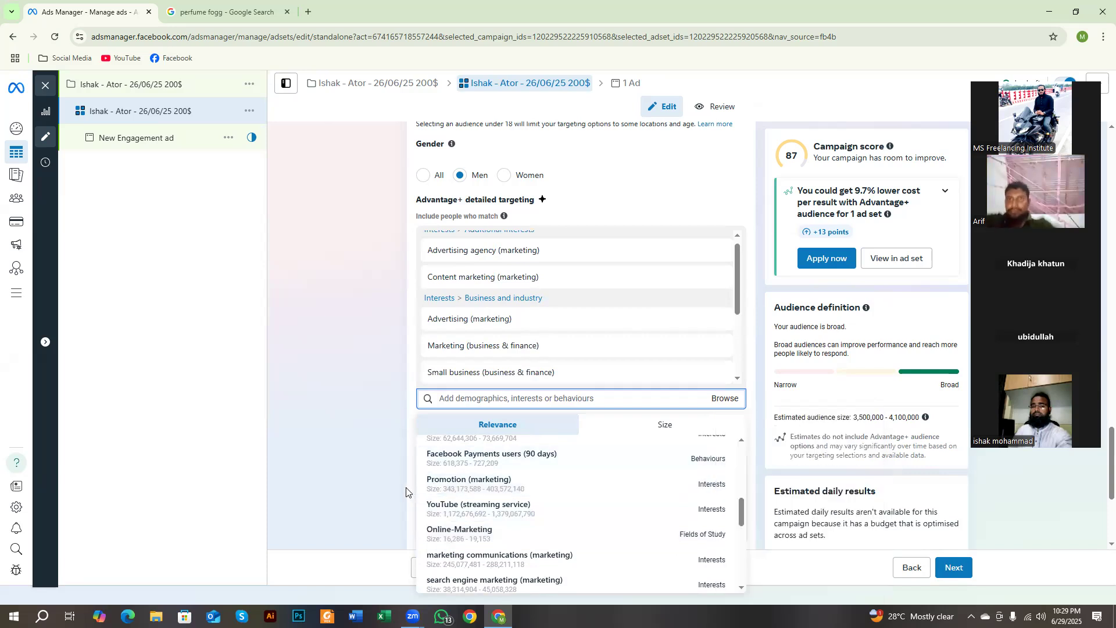
Step: Take a screen capture and outline the Facebook Payments users (90 days) suggestion, its key words and its Behaviours label with red rectangles
key(Print)
mouse_move(215, 172)
mouse_down()
mouse_move(985, 605)
mouse_move(1115, 627)
mouse_up()
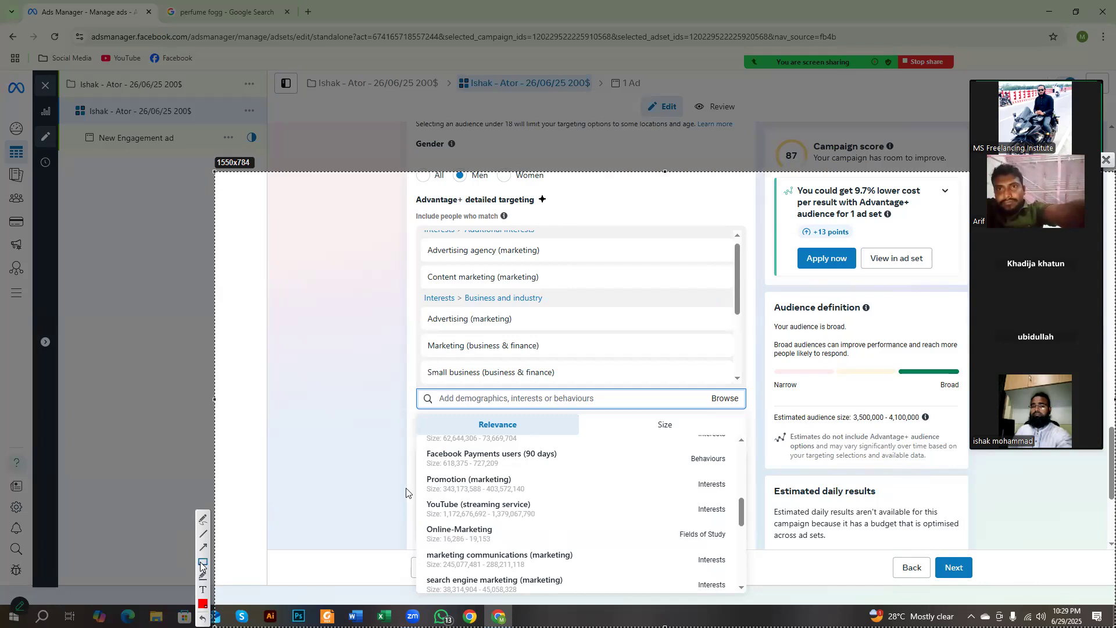
drag(420, 440, 568, 476)
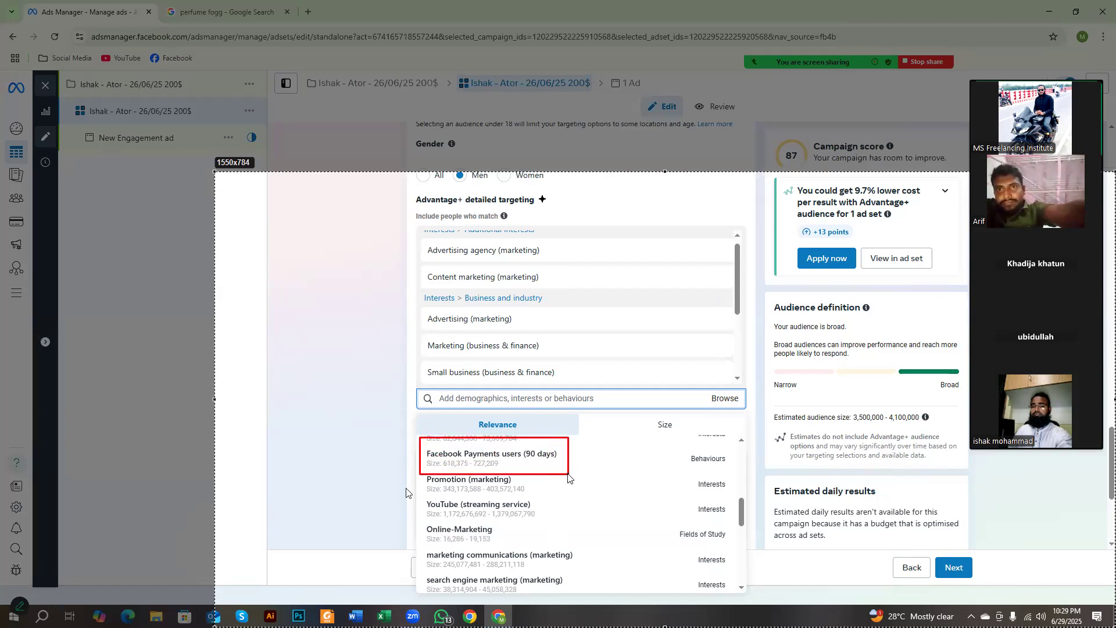
mouse_move(687, 443)
mouse_down()
mouse_move(716, 472)
mouse_move(730, 468)
mouse_up()
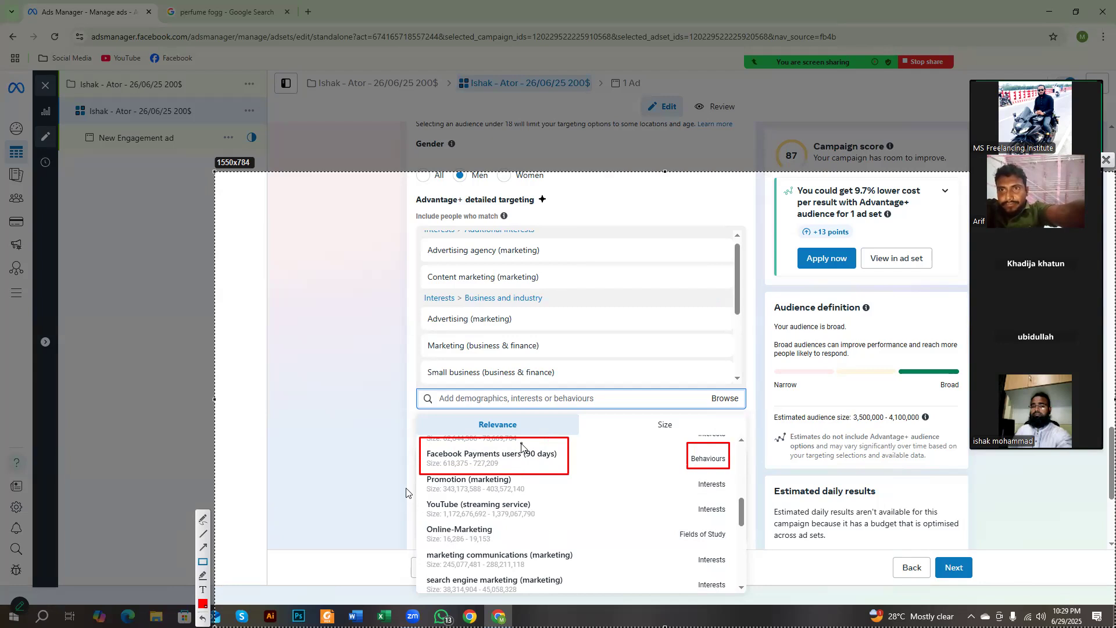
drag(519, 442, 561, 467)
drag(462, 443, 505, 465)
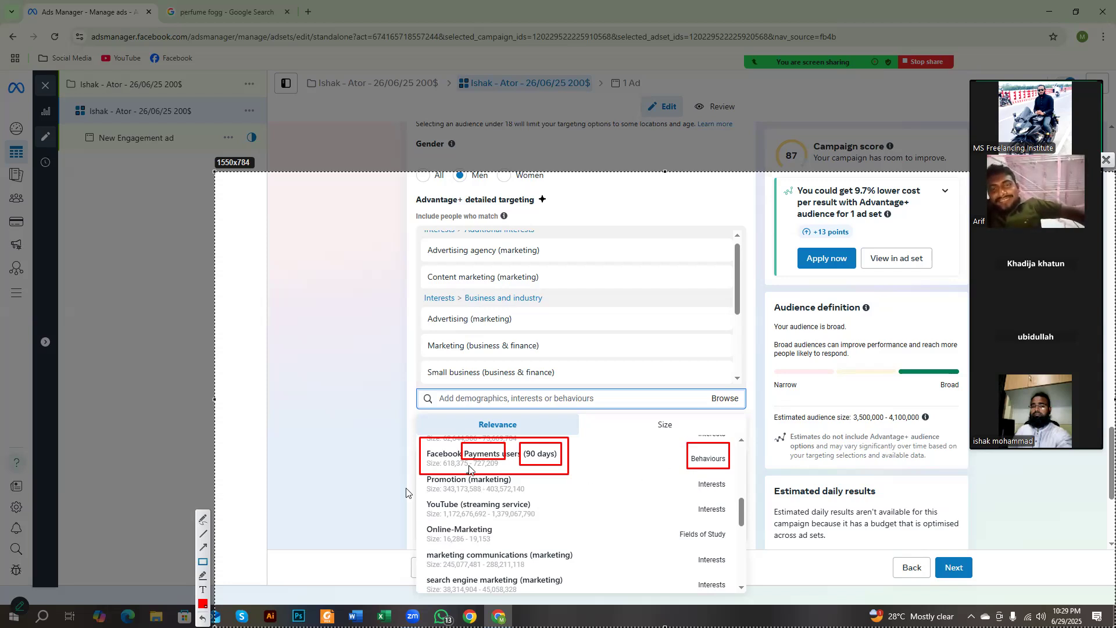
drag(463, 443, 525, 466)
drag(687, 439, 727, 472)
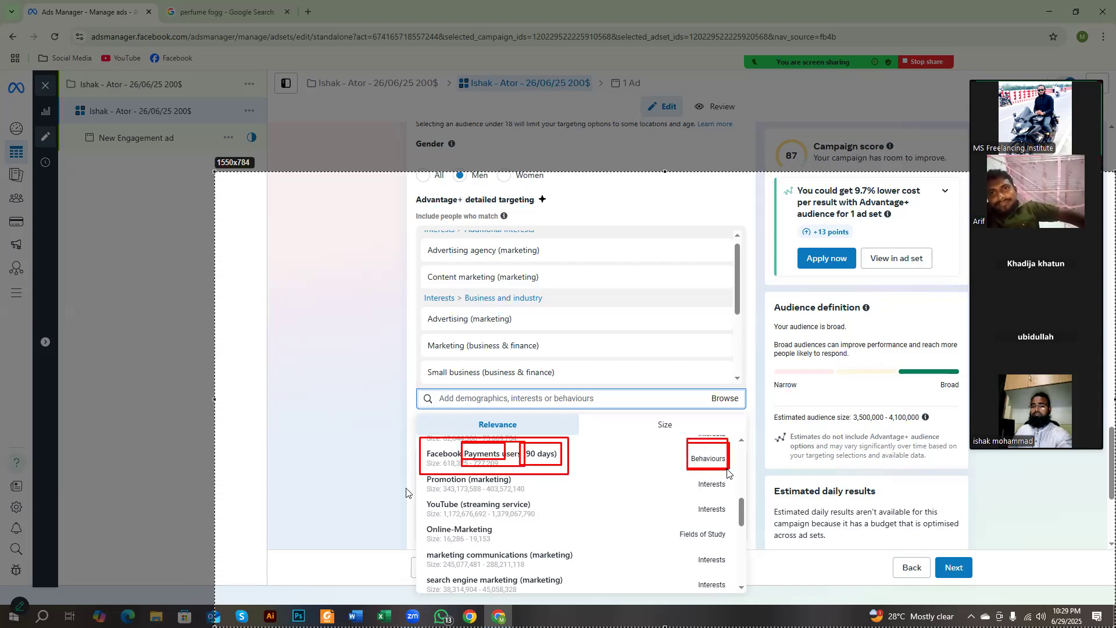
Step: Outline the Promotion, YouTube and Online-Marketing suggestions with their Interests and Fields of Study labels in red on the capture
mouse_move(413, 463)
mouse_down()
mouse_move(527, 510)
mouse_move(525, 500)
mouse_up()
drag(690, 473, 727, 492)
mouse_move(420, 495)
mouse_down()
mouse_move(477, 514)
mouse_move(543, 511)
mouse_move(558, 524)
mouse_up()
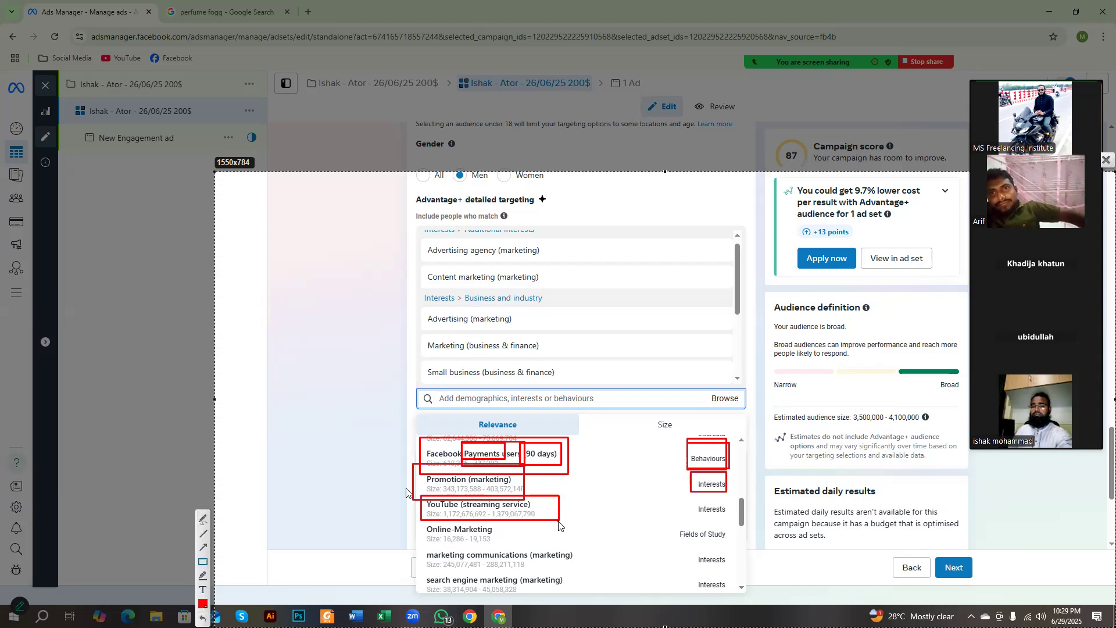
mouse_move(683, 493)
mouse_down()
mouse_move(733, 526)
mouse_move(724, 517)
mouse_up()
drag(421, 519, 516, 545)
drag(672, 517, 729, 547)
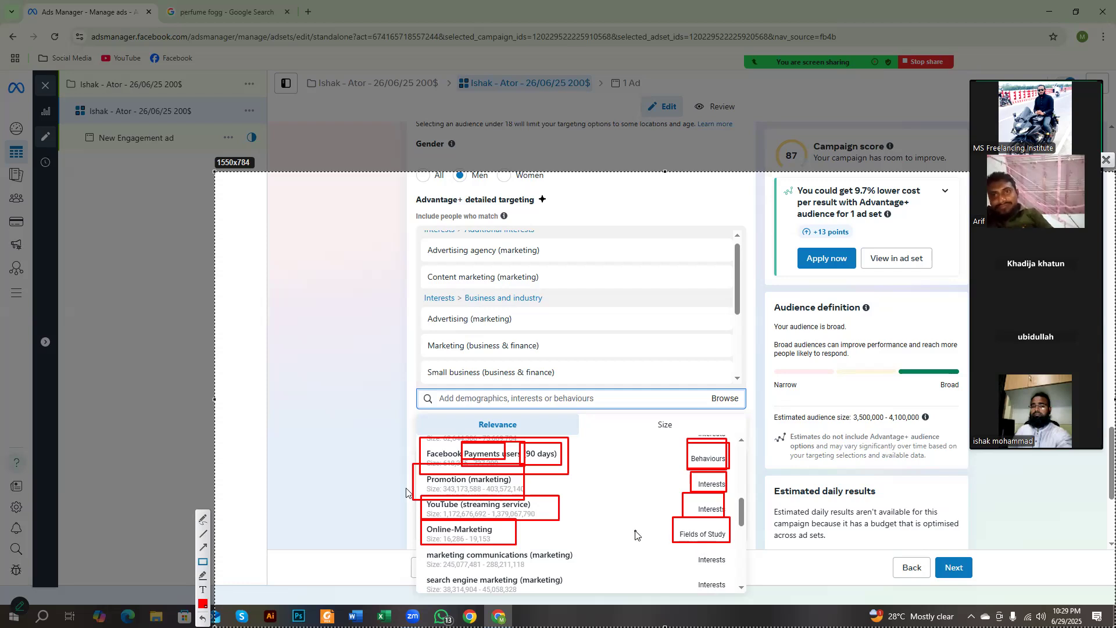
mouse_move(673, 525)
mouse_down()
mouse_move(734, 554)
mouse_move(729, 544)
mouse_up()
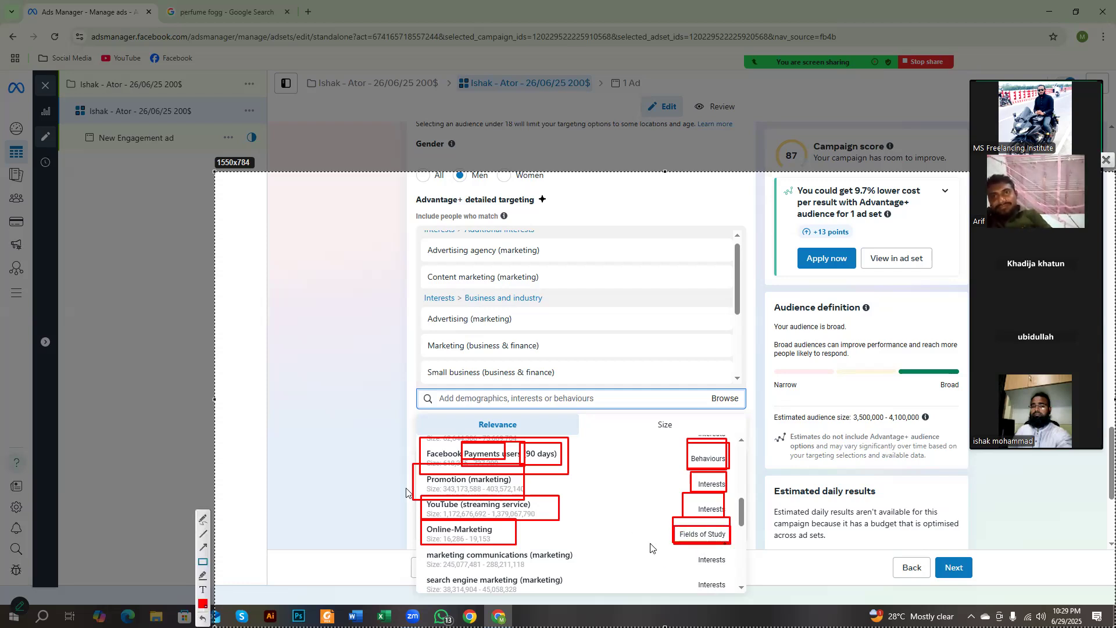
drag(423, 520, 514, 545)
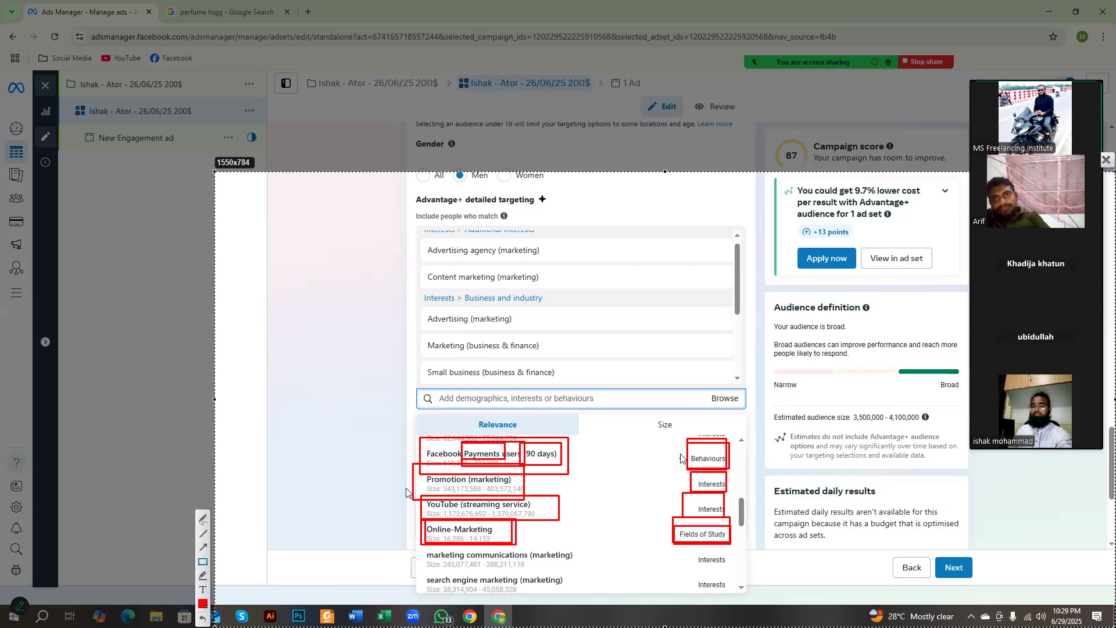
Step: Outline the whole category column and its individual labels in red, and discard the screen capture
mouse_move(669, 414)
mouse_down()
mouse_move(735, 553)
mouse_move(739, 594)
mouse_up()
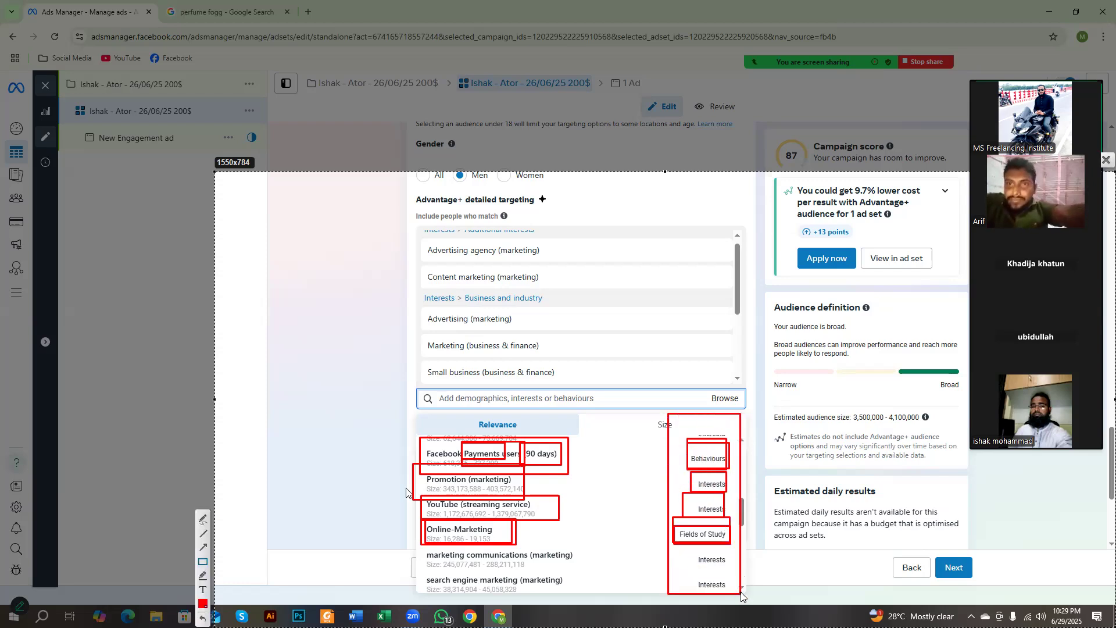
mouse_move(679, 445)
mouse_down()
mouse_move(727, 467)
mouse_move(725, 567)
mouse_up()
drag(691, 569, 730, 593)
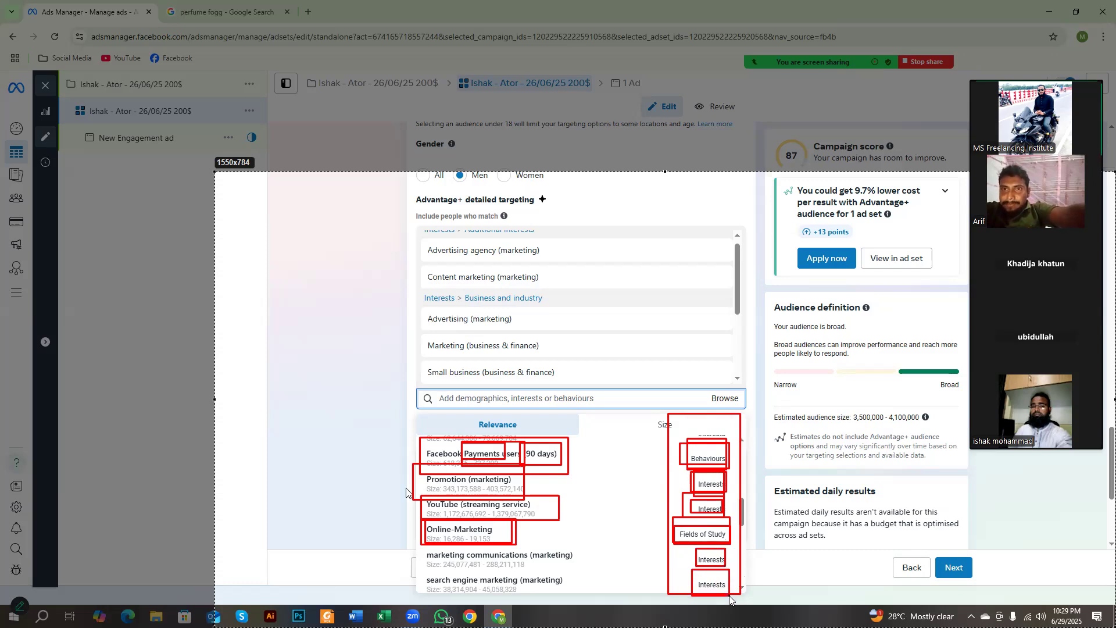
right_click(592, 477)
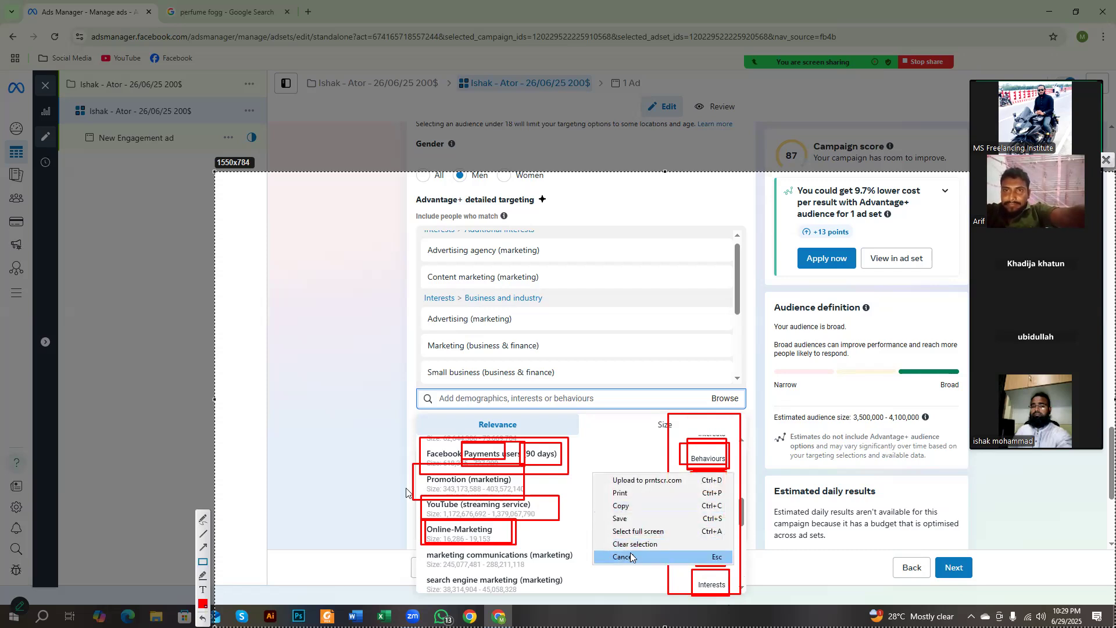
click(634, 556)
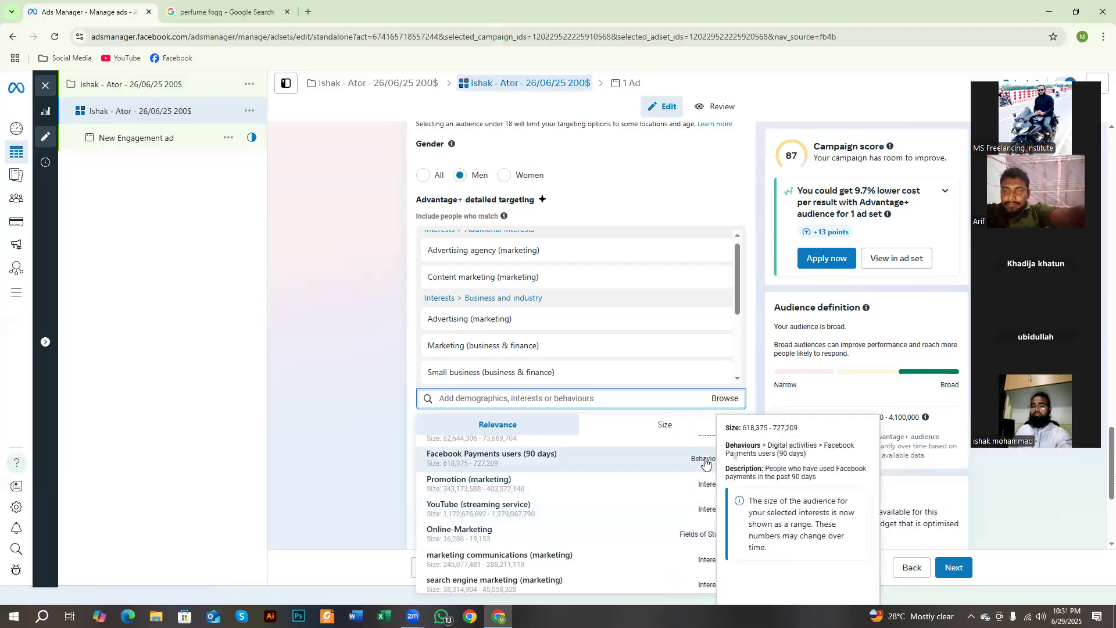
Step: Add the suggested interests search engine marketing (marketing), Search engine optimisation (software) and Google Analytics, and close the suggestion list
scroll(615, 466, down, 1)
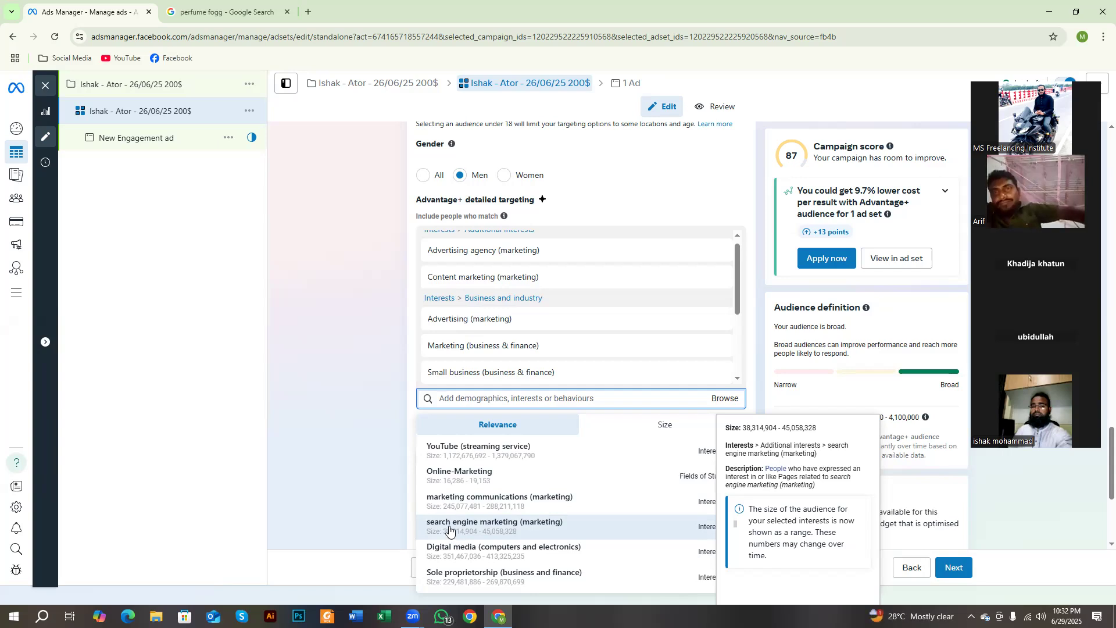
click(449, 528)
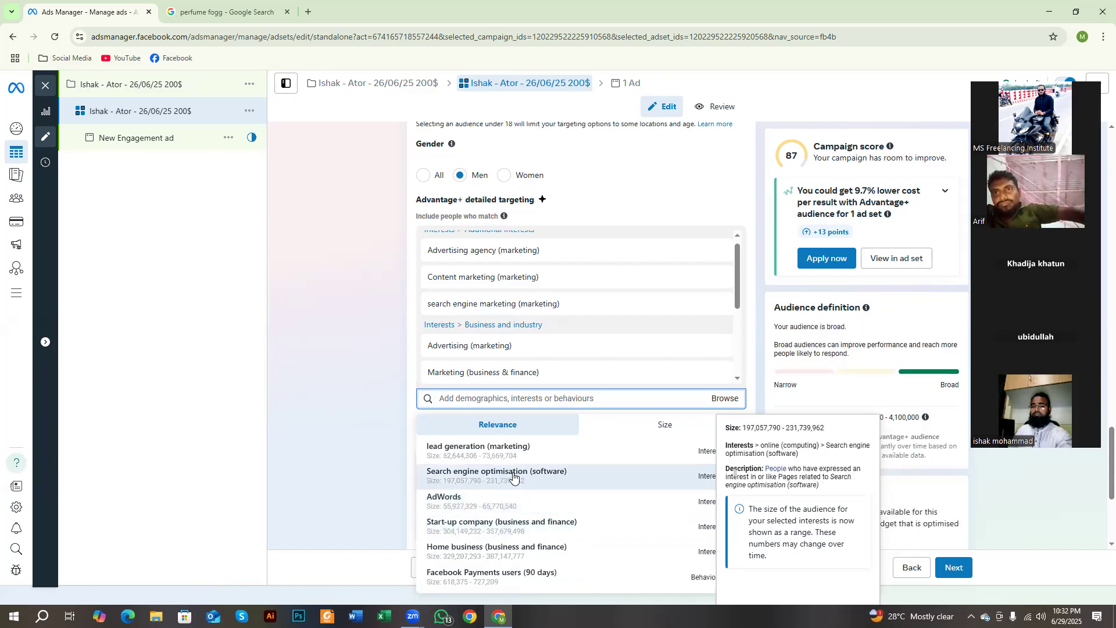
click(513, 475)
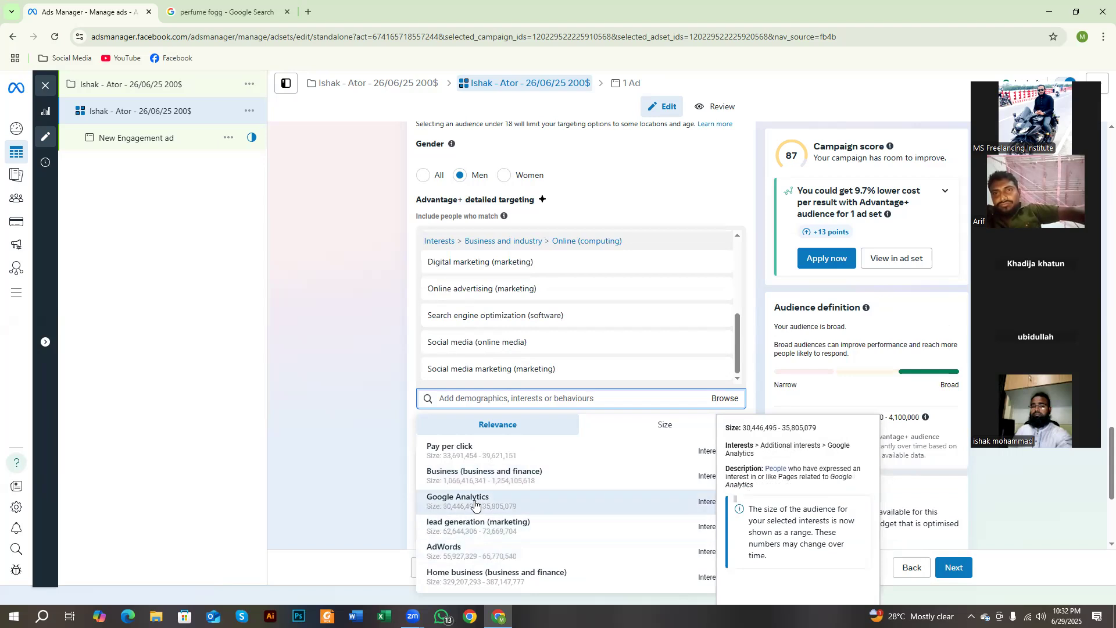
click(474, 500)
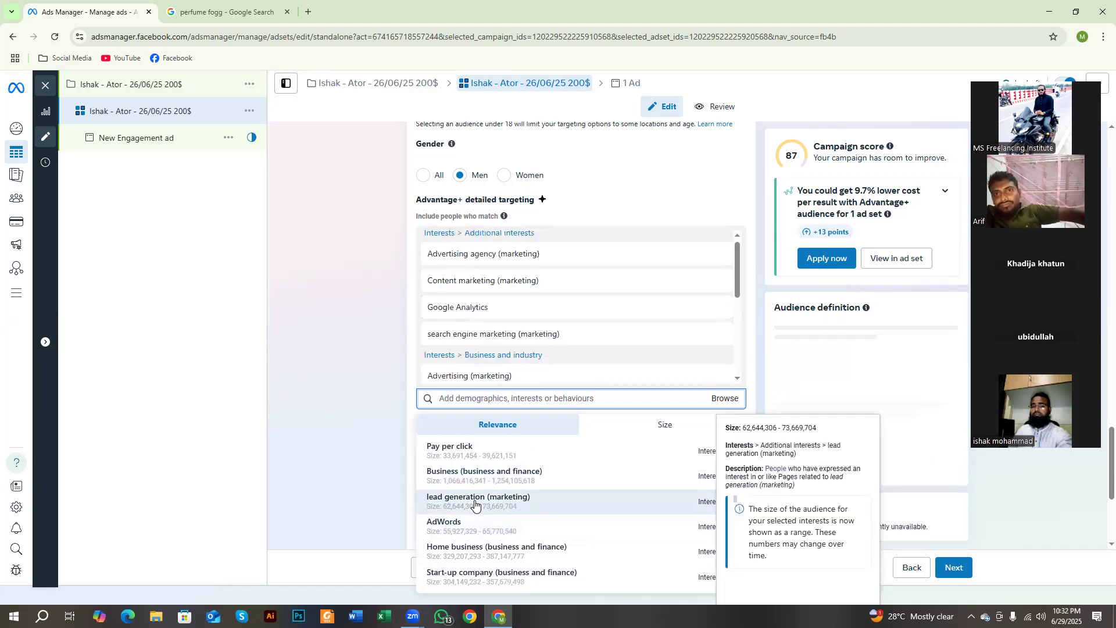
click(384, 378)
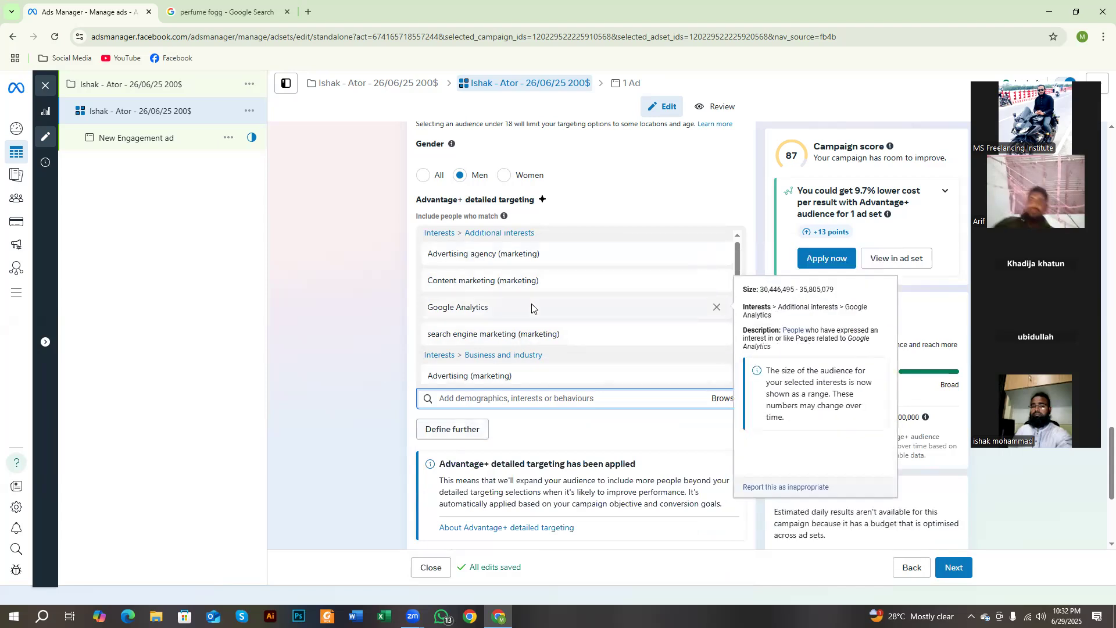
Step: Look through the remaining detailed targeting suggestions and the interests already added, and close the suggestion list
click(528, 401)
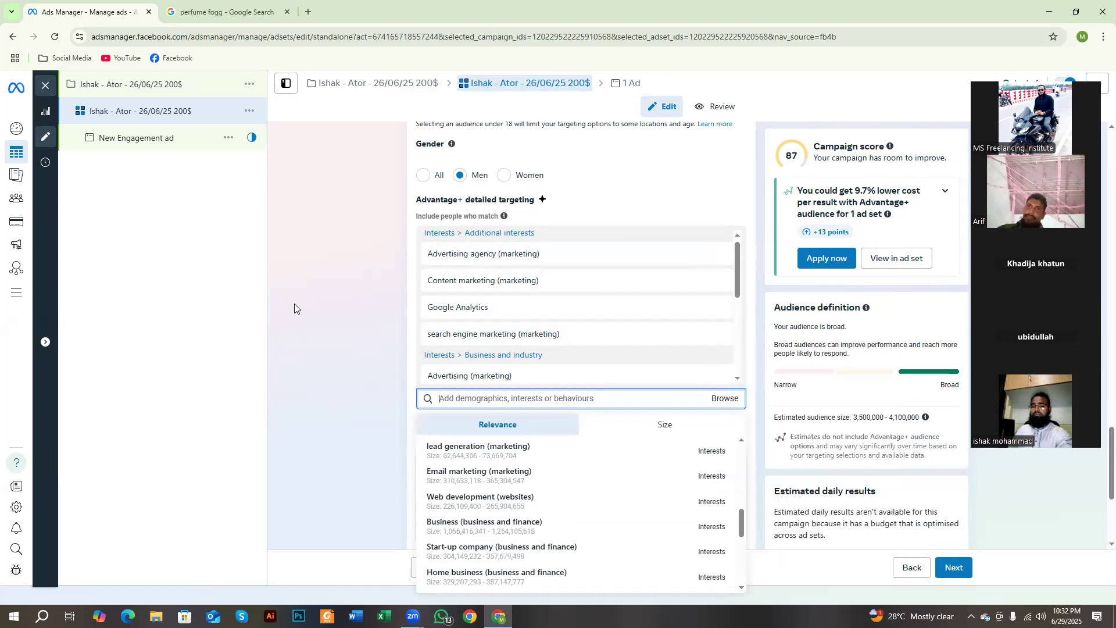
scroll(486, 505, down, 5)
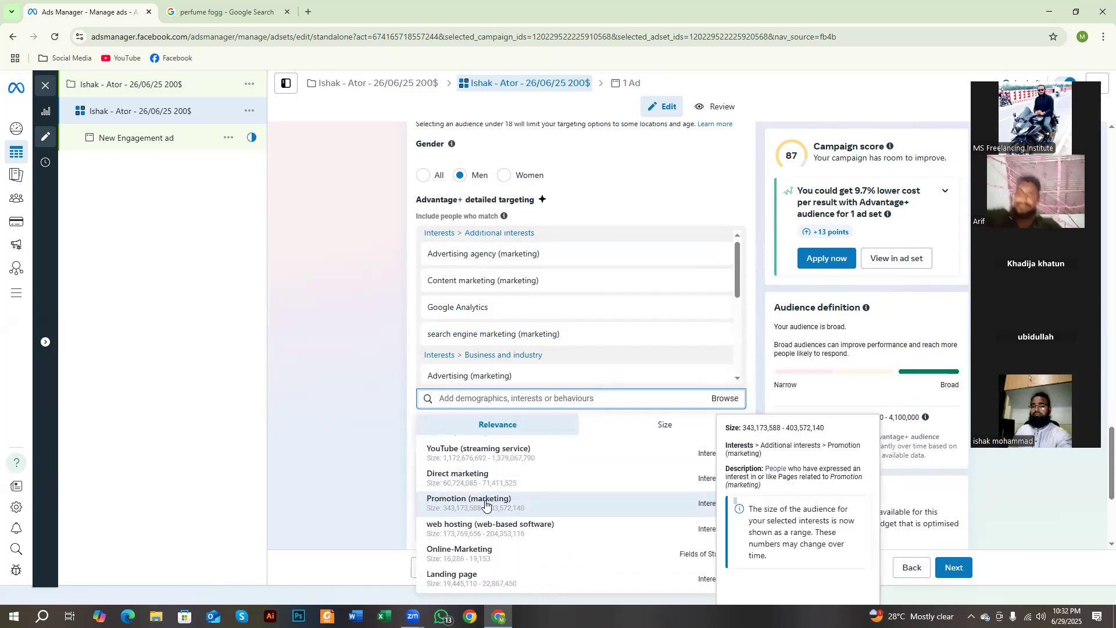
scroll(523, 511, down, 3)
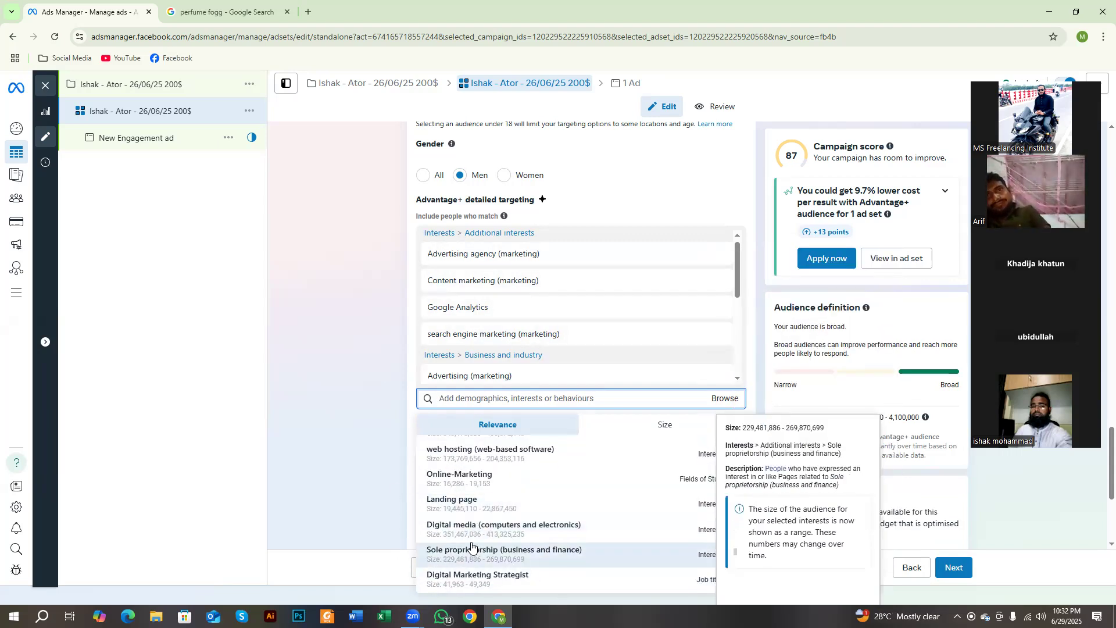
scroll(477, 529, down, 5)
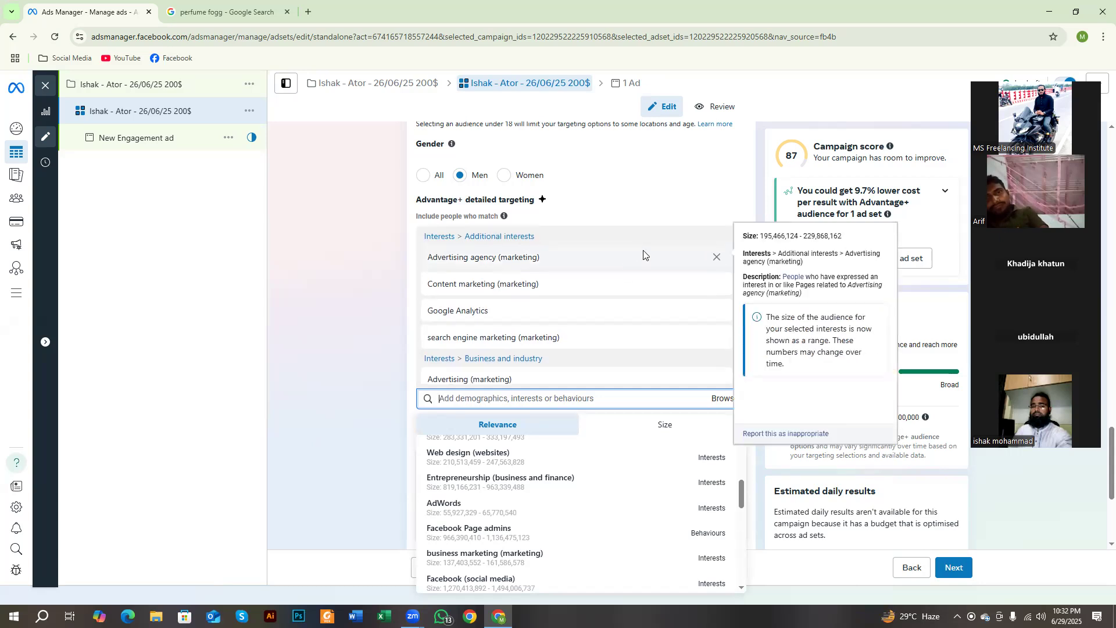
scroll(611, 314, up, 3)
scroll(695, 384, down, 3)
click(656, 395)
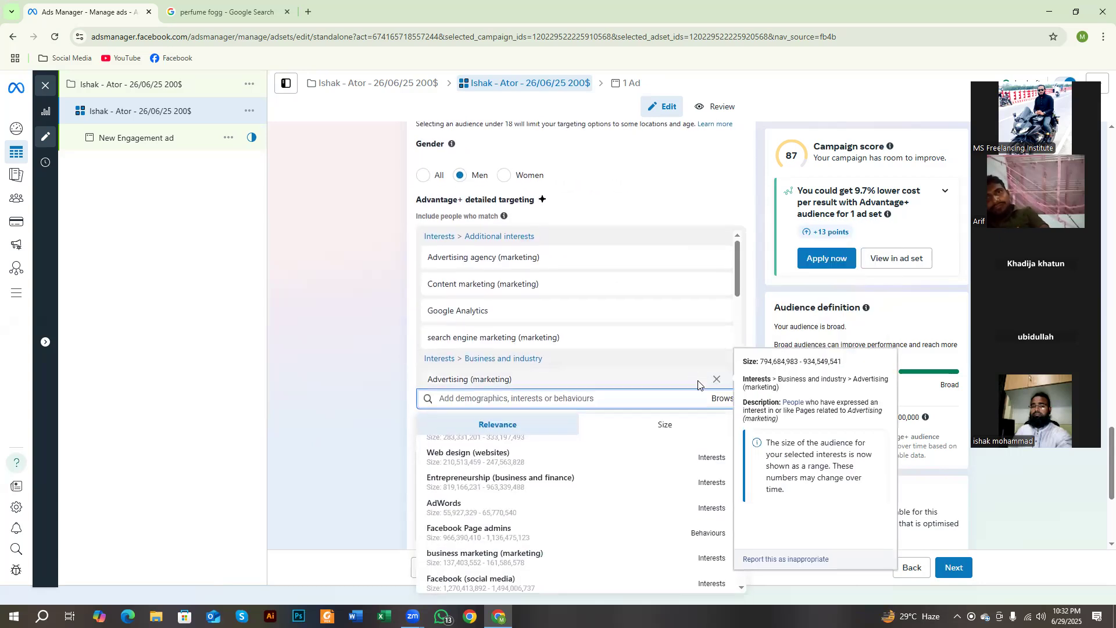
click(350, 391)
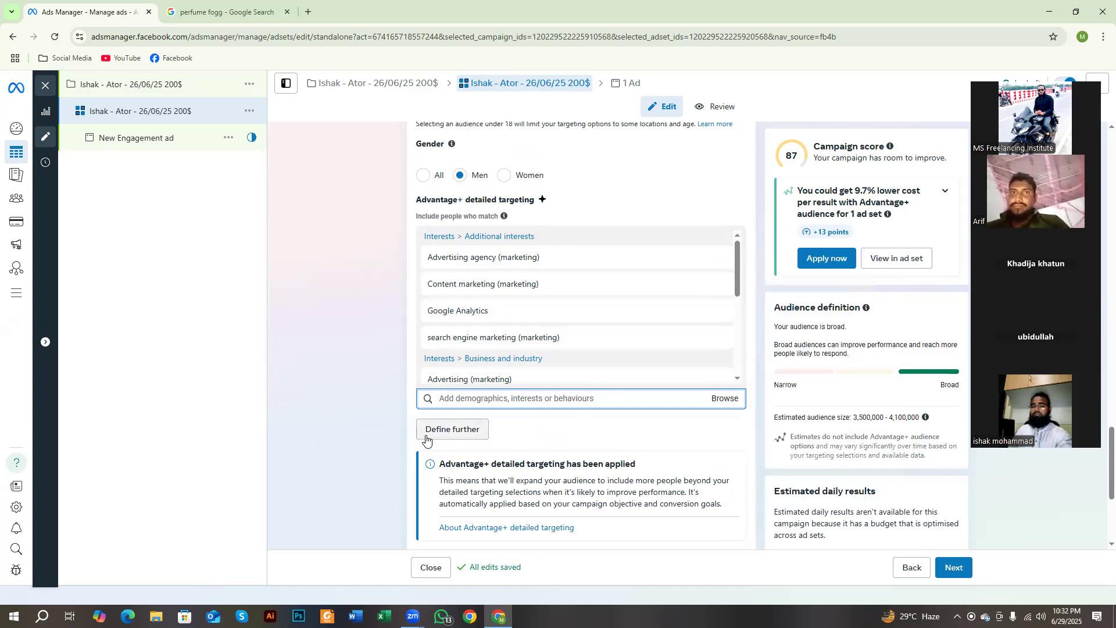
Step: Outline the Define further option with a red rectangle on a screen capture, and discard the capture
key(Print)
drag(387, 400, 514, 472)
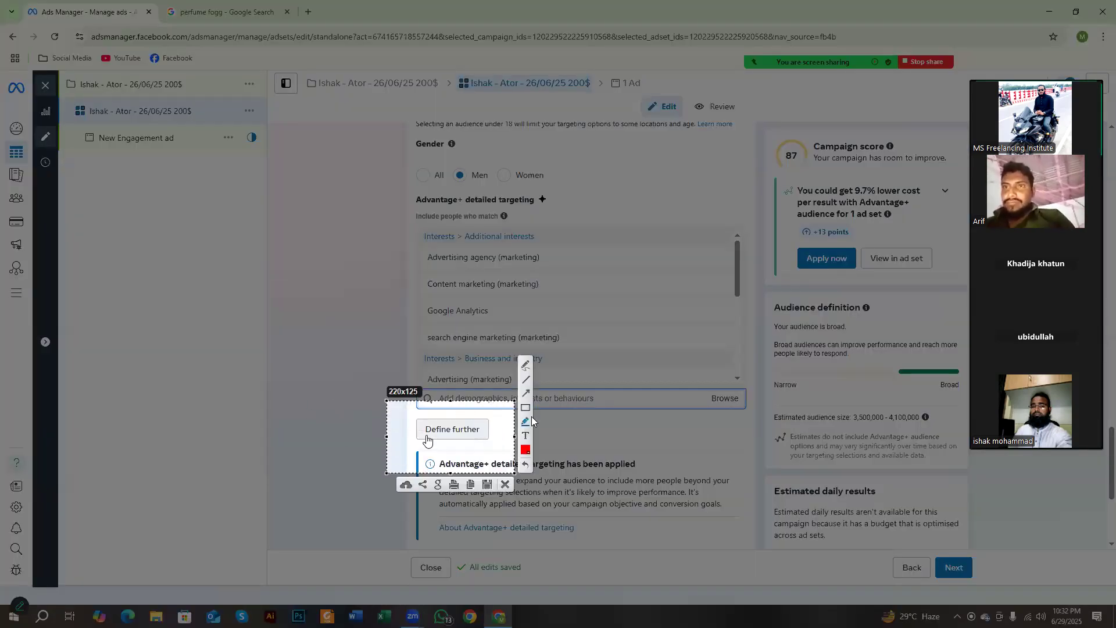
click(525, 408)
drag(403, 412, 493, 445)
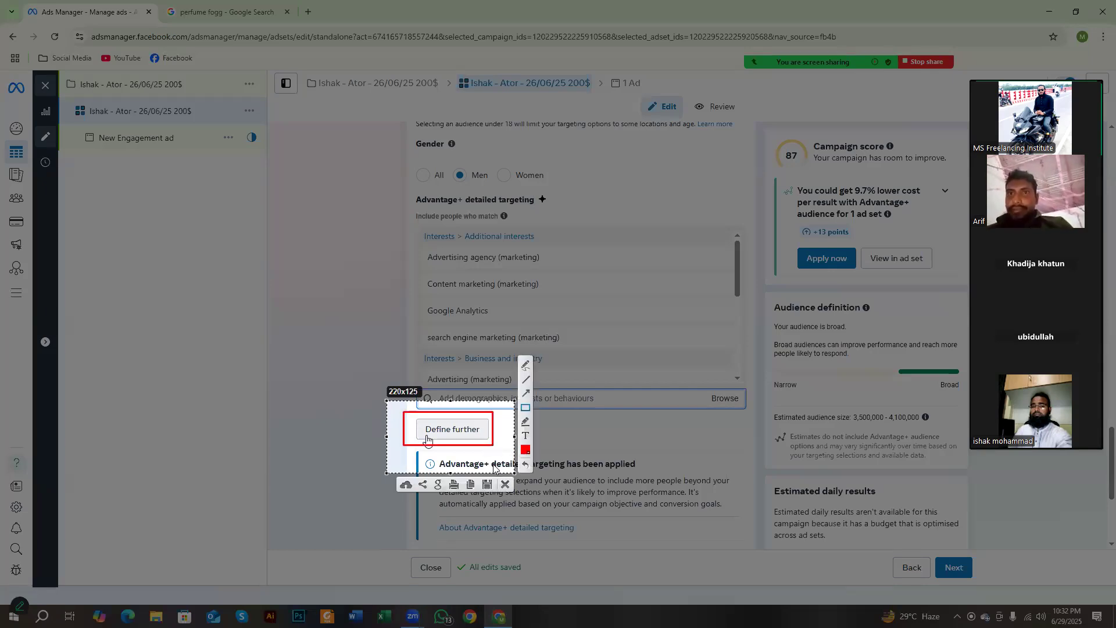
right_click(493, 468)
click(516, 536)
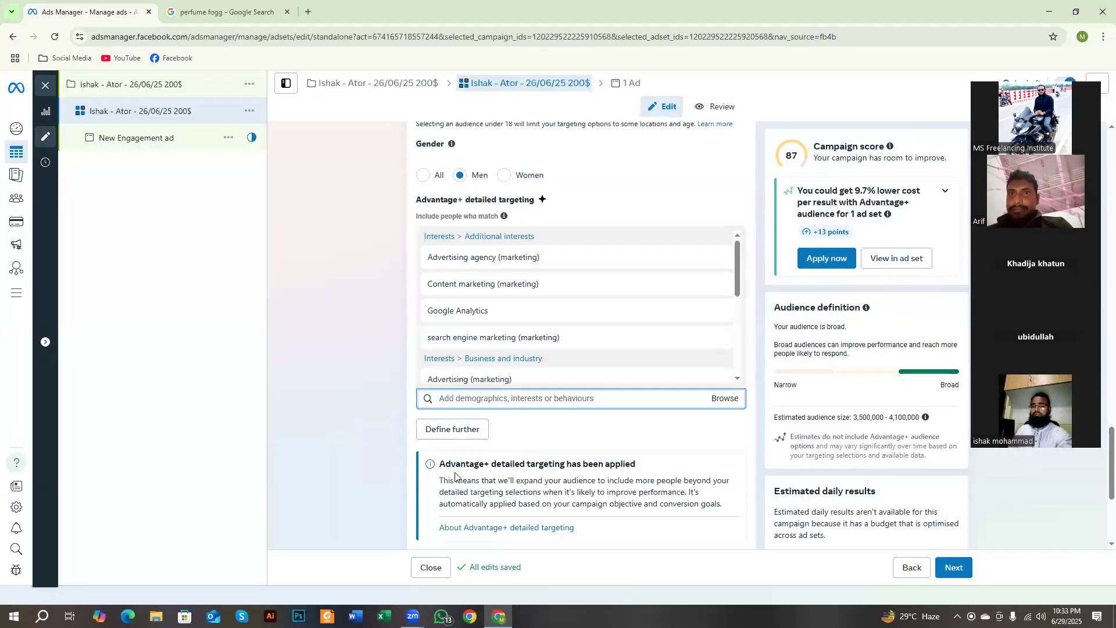
Step: Add a must-also-match condition to the detailed targeting with Define further and search it for "engage sho"
click(461, 436)
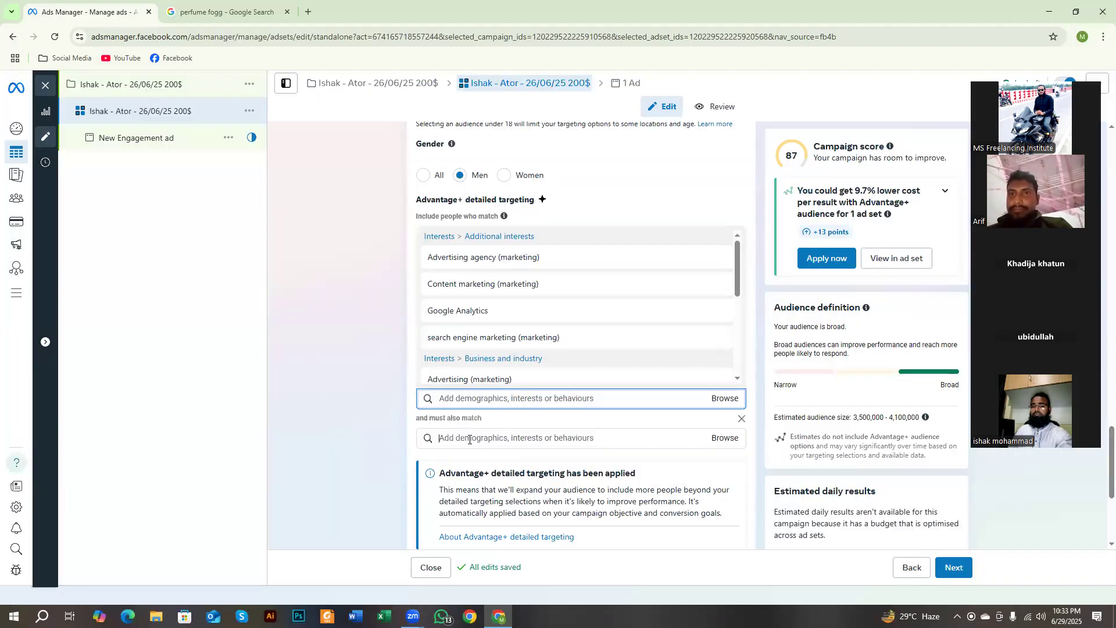
drag(852, 418, 924, 425)
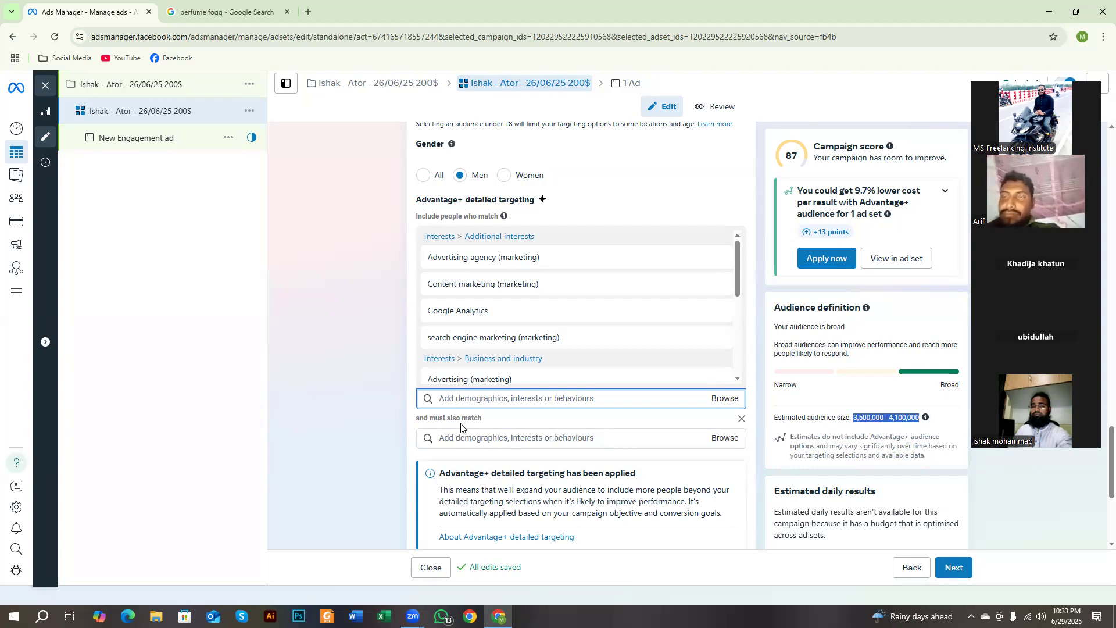
click(475, 442)
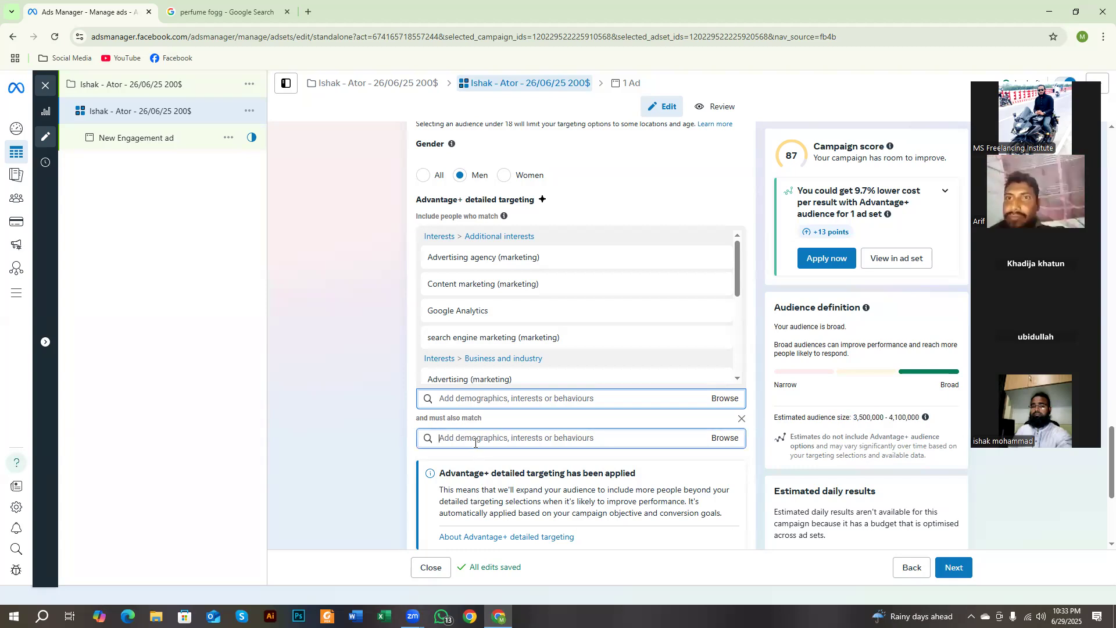
text(e)
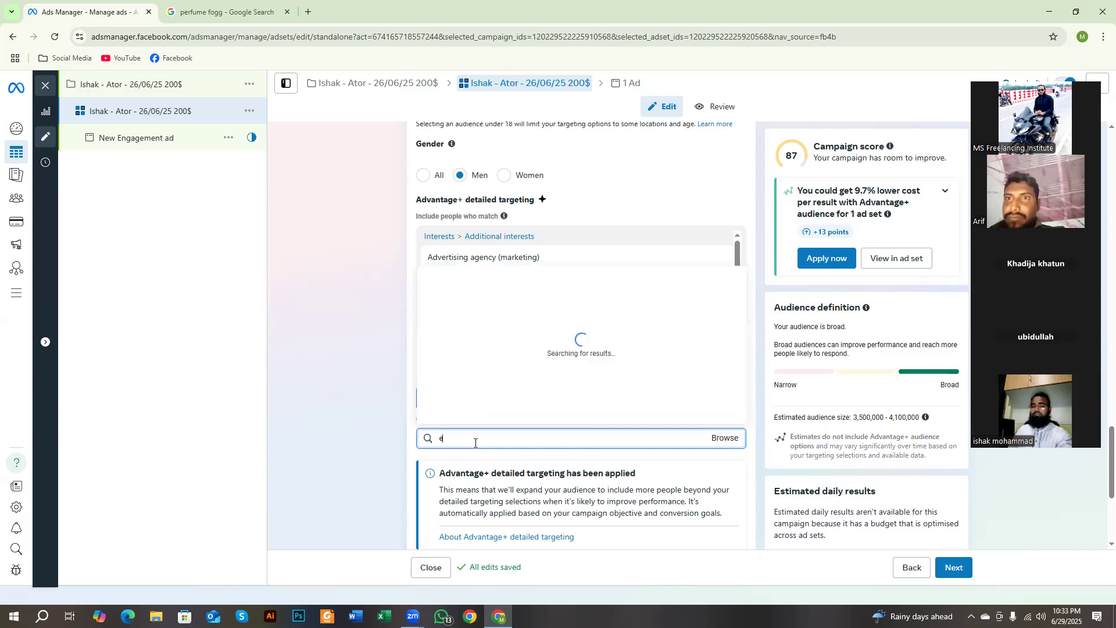
text(ngage)
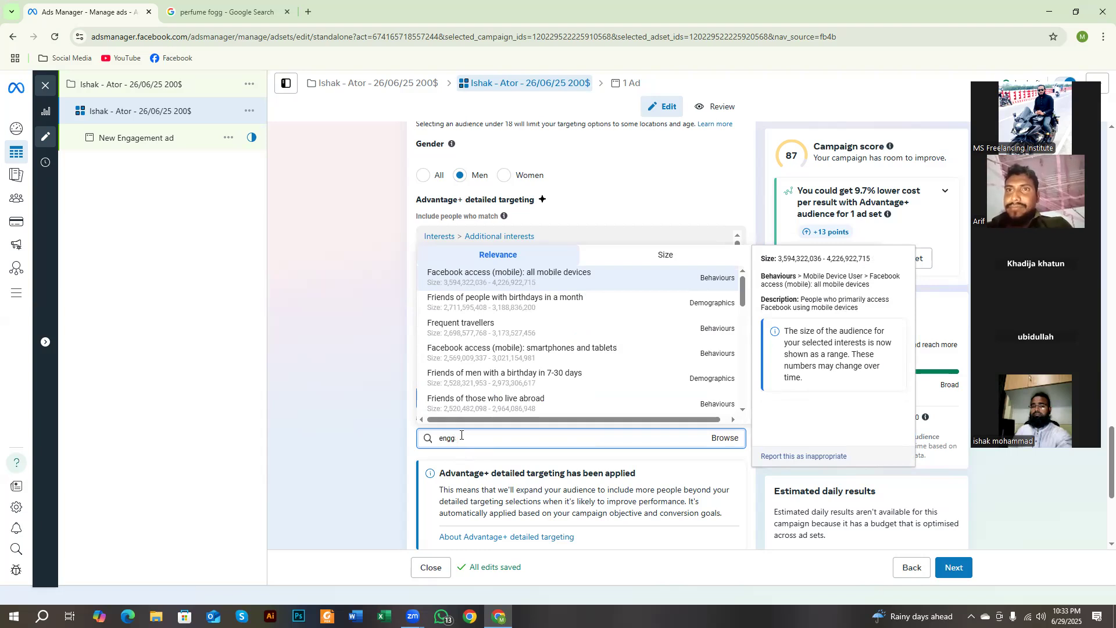
text(age sho)
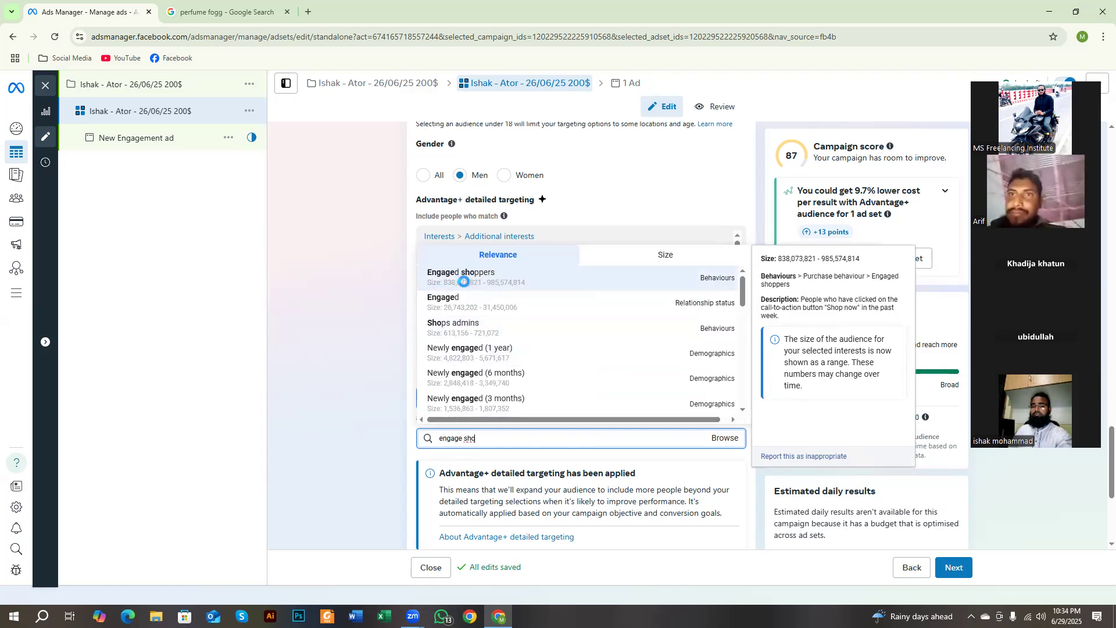
Step: Outline the must-also-match search box, the Engaged shoppers suggestion and its Behaviours label in red on a screen capture, and discard the capture
key(Print)
drag(270, 159, 1002, 627)
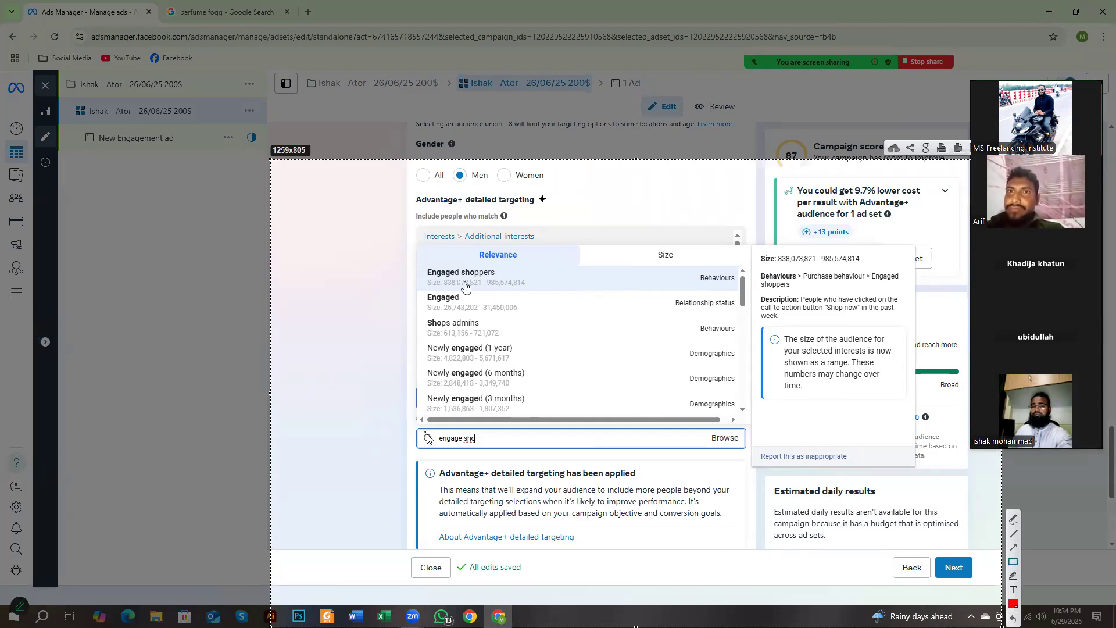
mouse_move(411, 427)
mouse_down()
mouse_move(668, 468)
mouse_move(749, 460)
mouse_up()
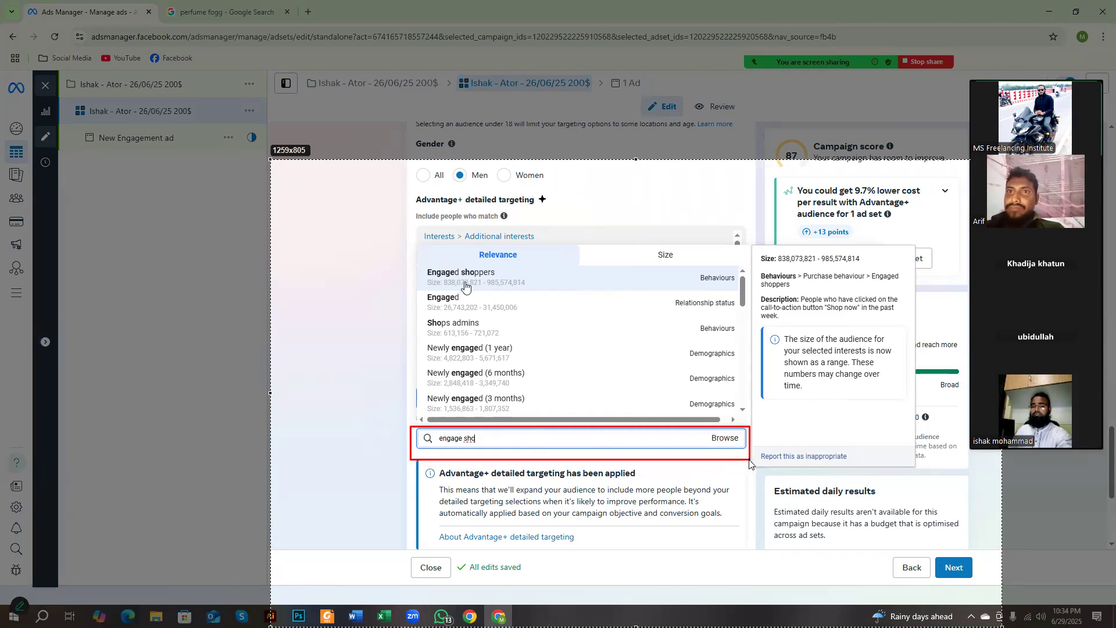
drag(437, 435, 488, 450)
drag(419, 258, 528, 294)
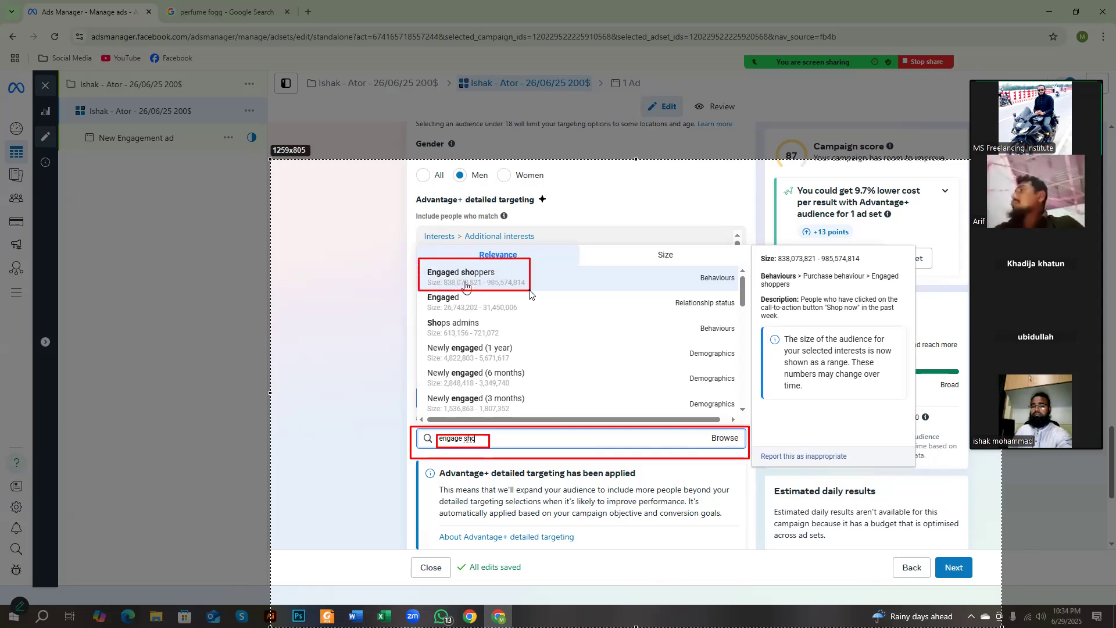
drag(691, 268, 737, 285)
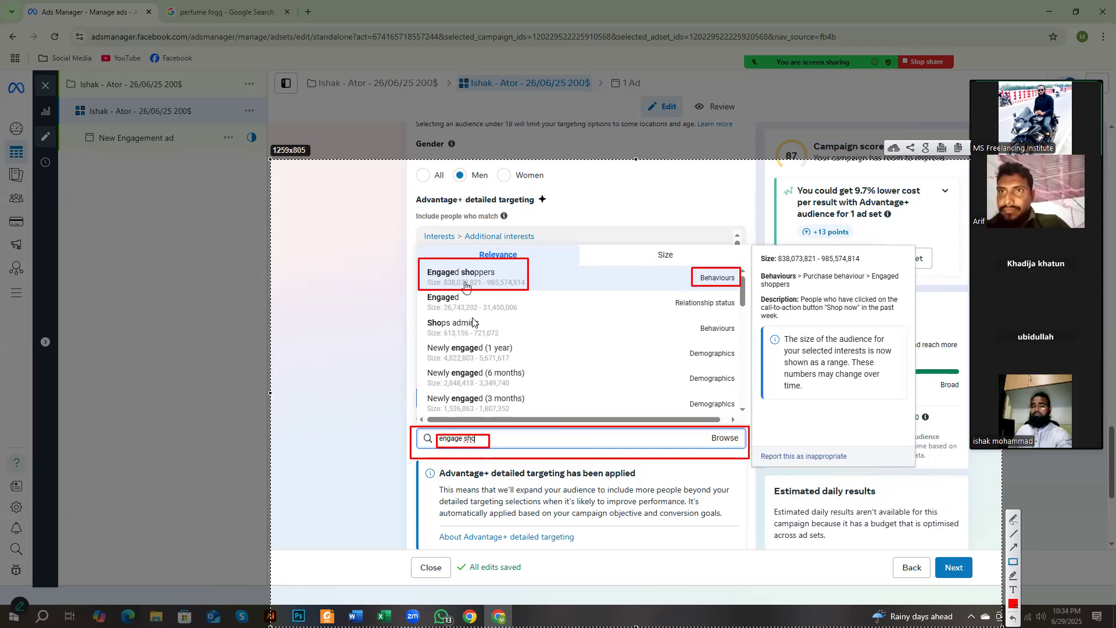
drag(436, 266, 505, 291)
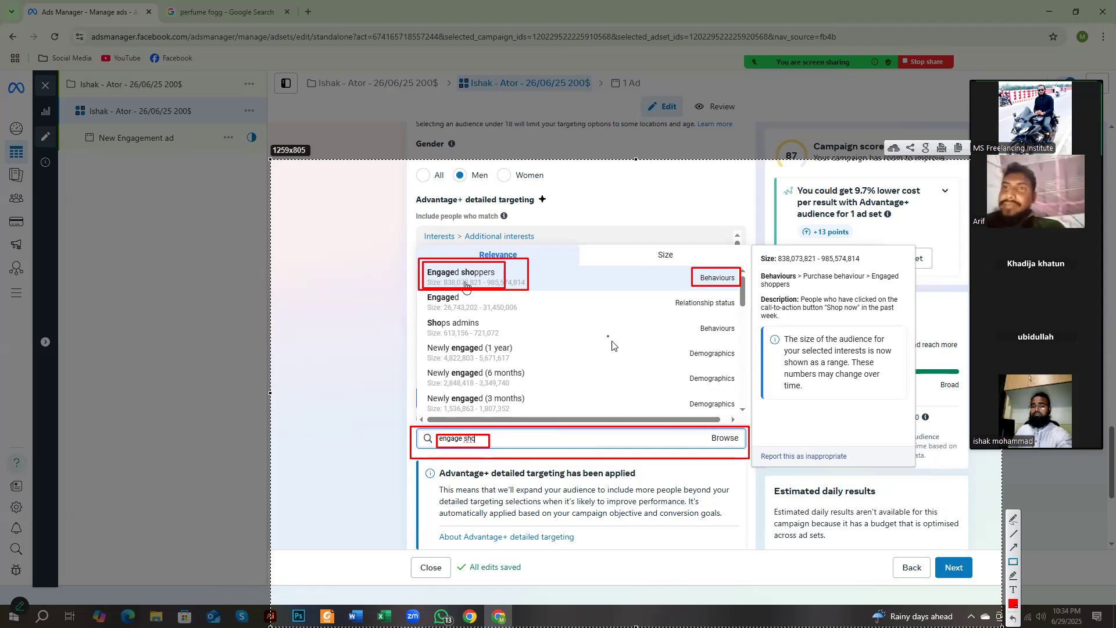
right_click(644, 429)
click(675, 511)
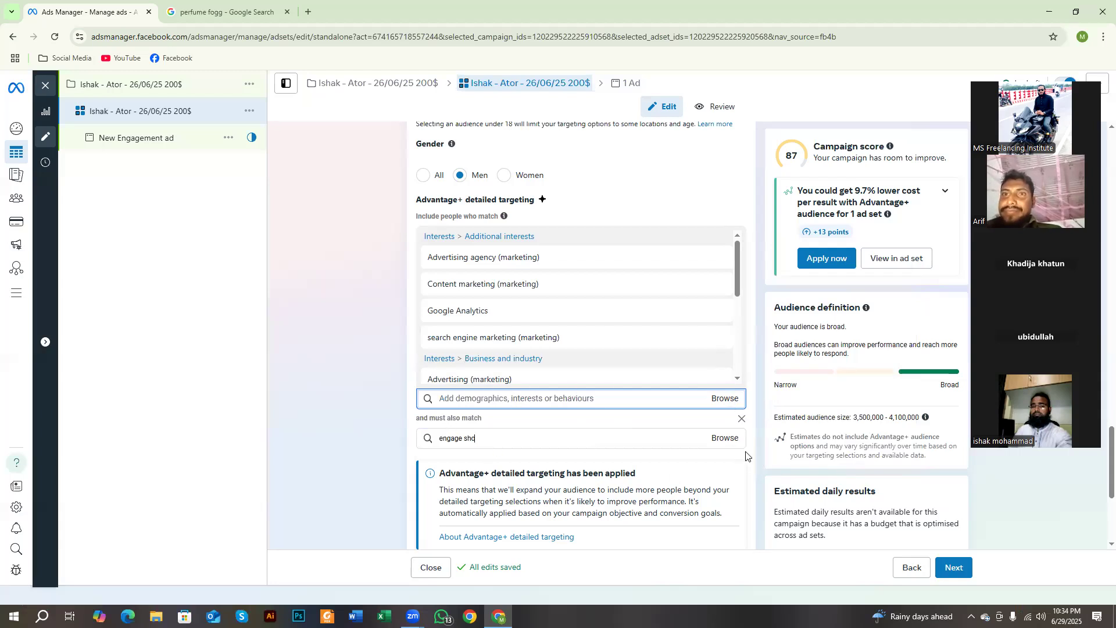
scroll(575, 431, down, 1)
scroll(498, 400, up, 2)
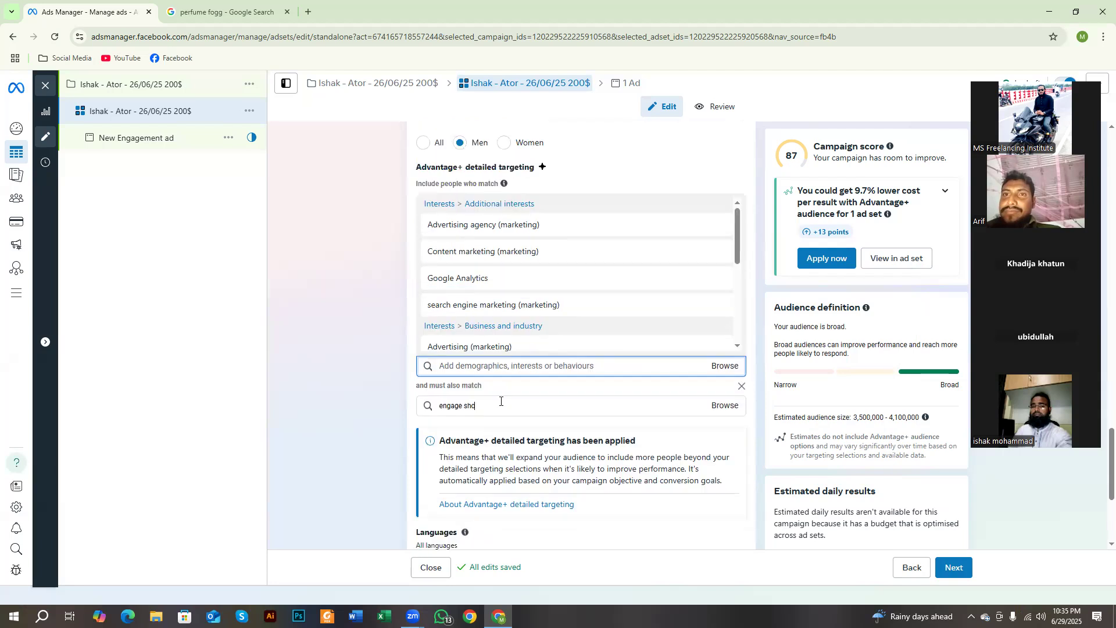
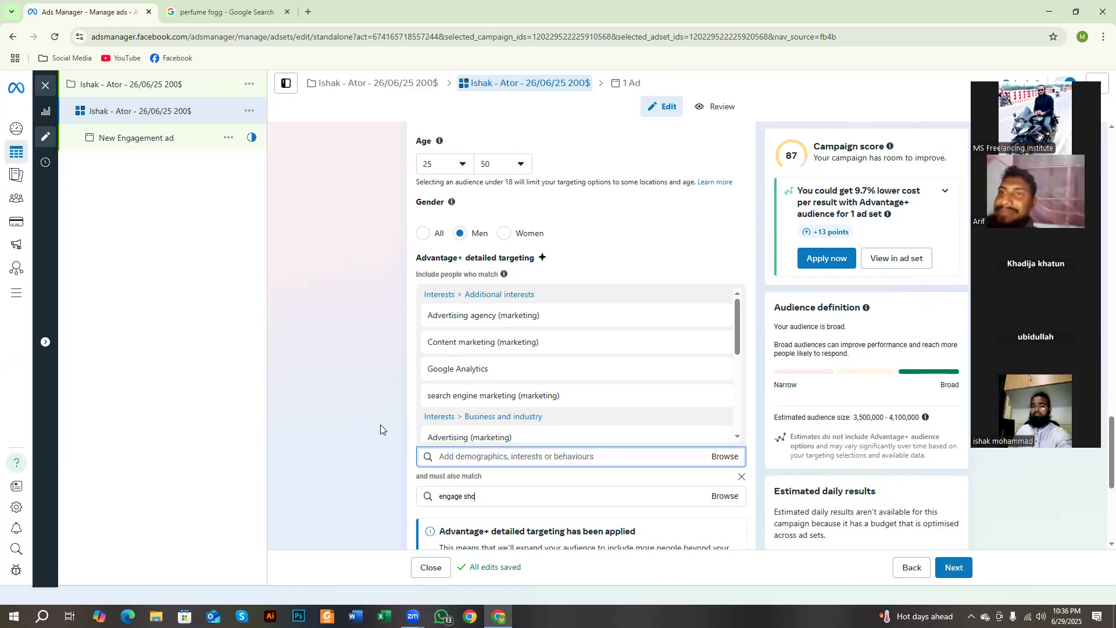
Step: Close the detailed targeting suggestions and look over the must-also-match condition below the included interests
click(449, 456)
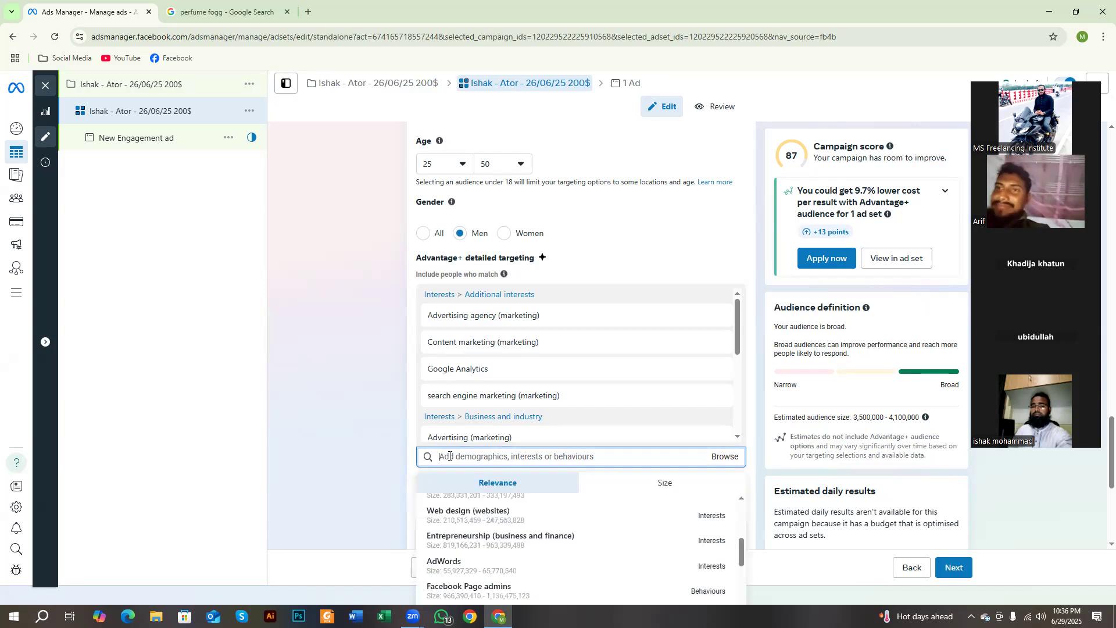
click(341, 453)
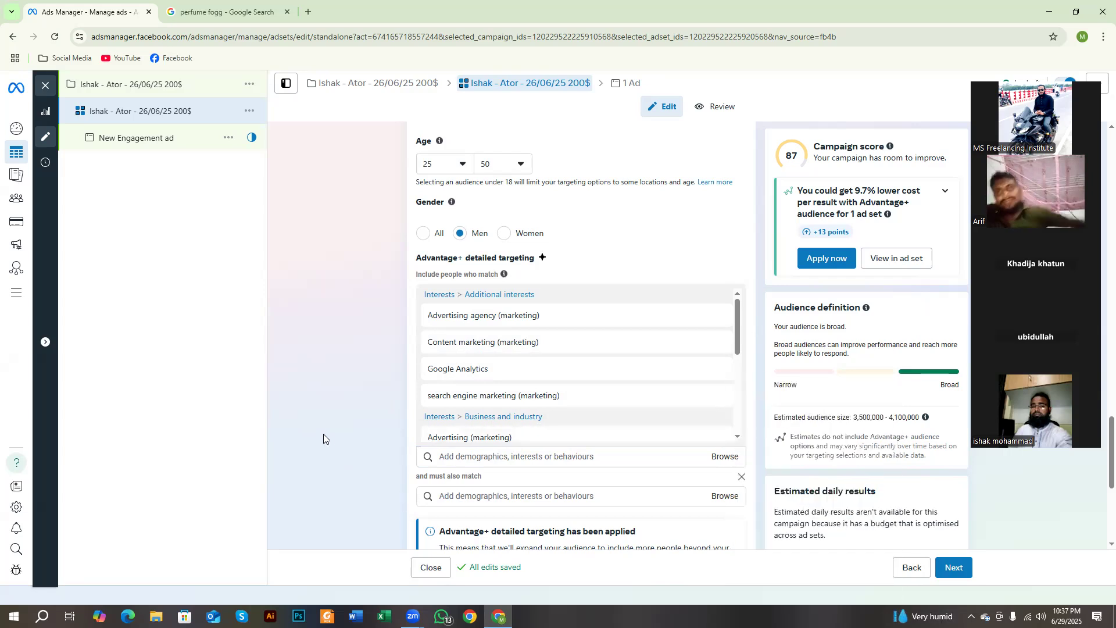
scroll(323, 433, down, 4)
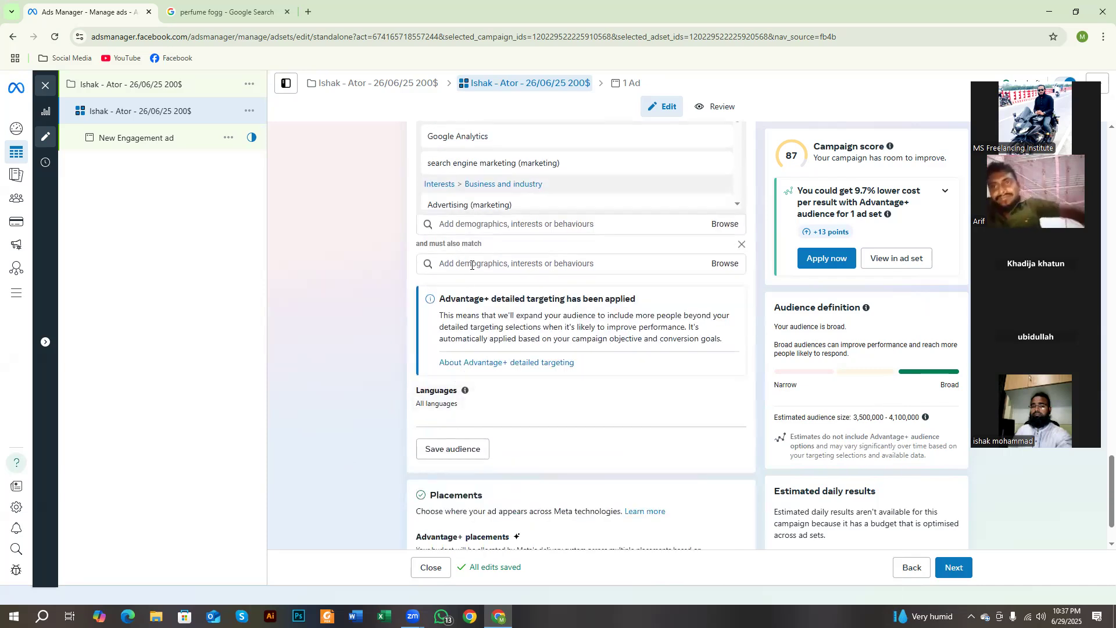
click(472, 265)
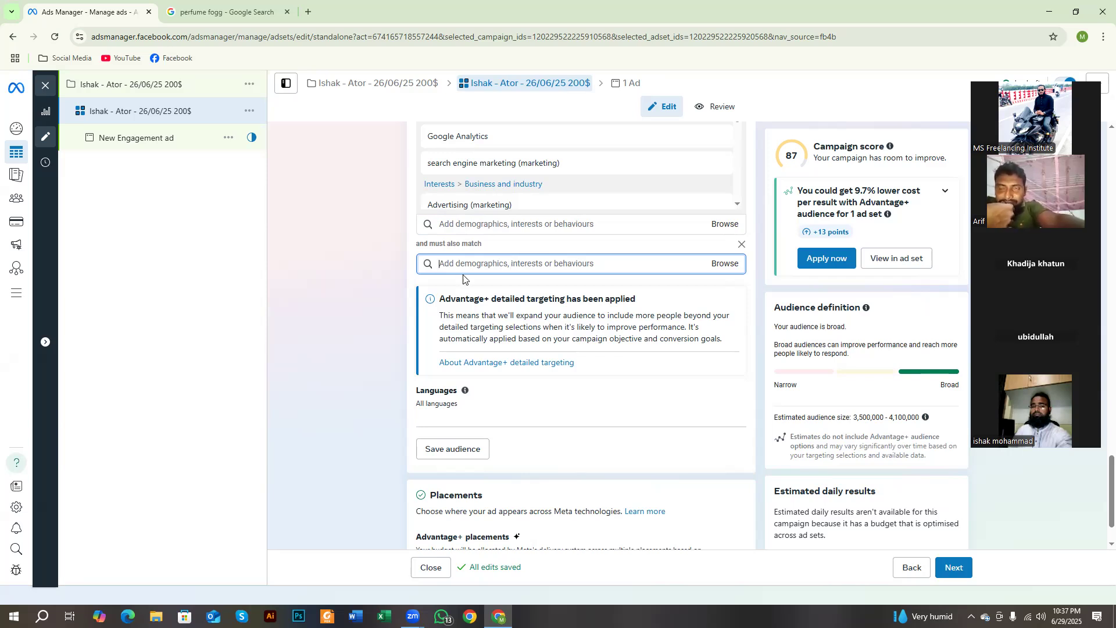
drag(479, 241, 413, 242)
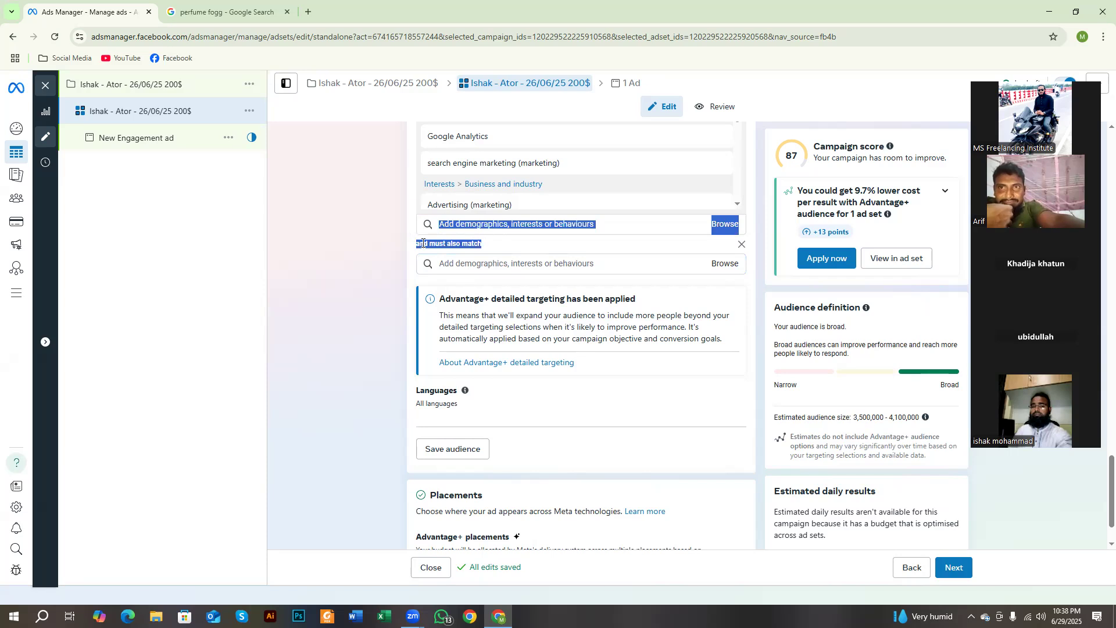
click(513, 265)
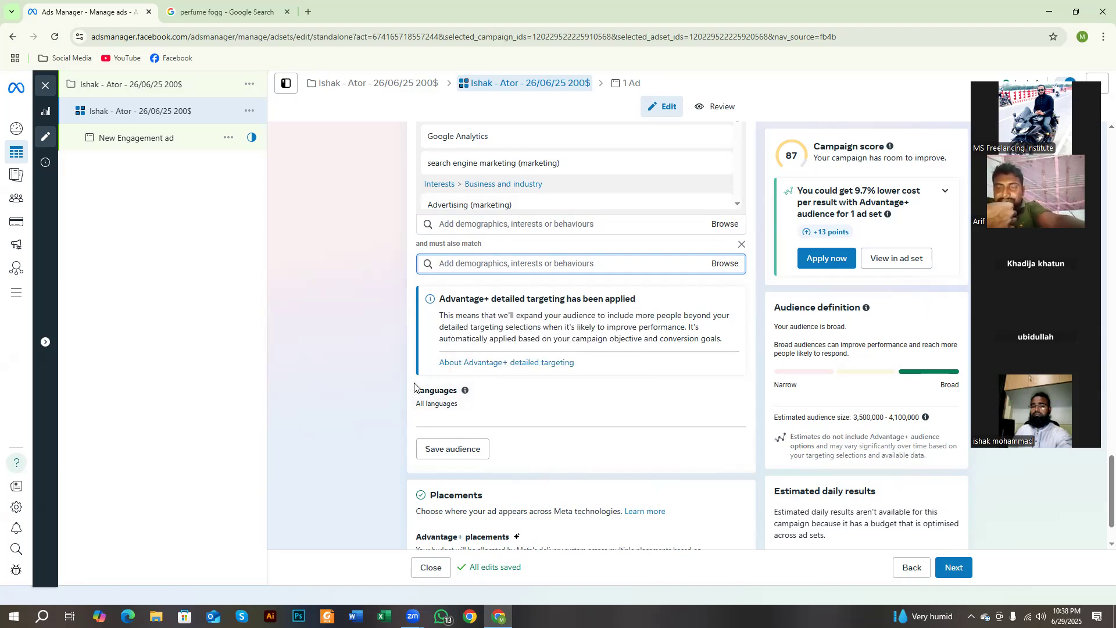
Step: Edit the ad set's Languages setting and add Bengali as the audience language
click(723, 400)
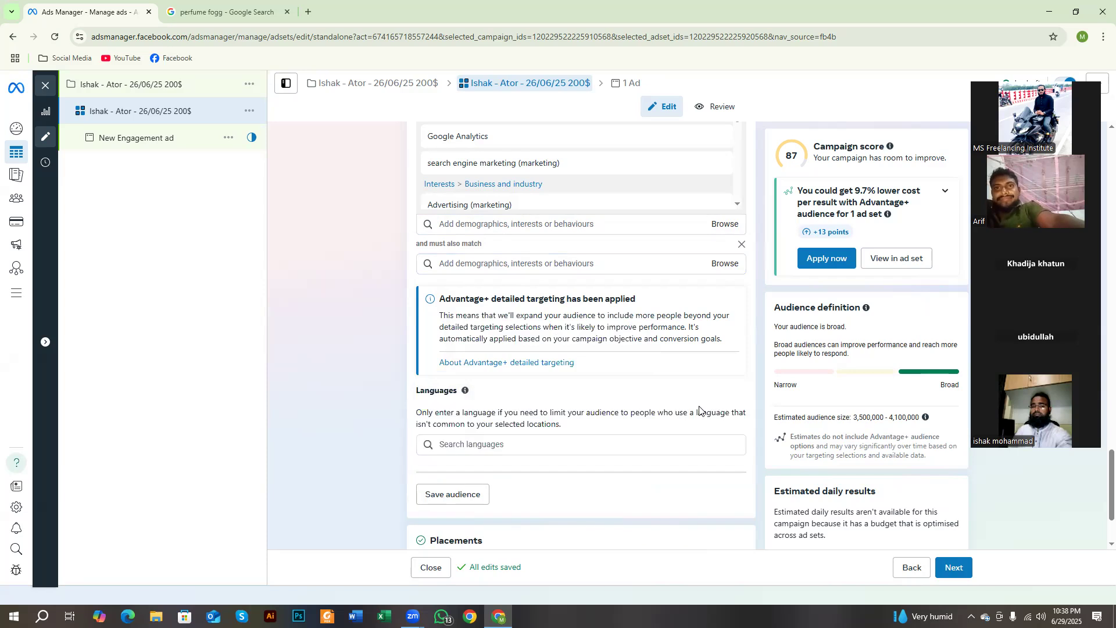
click(491, 445)
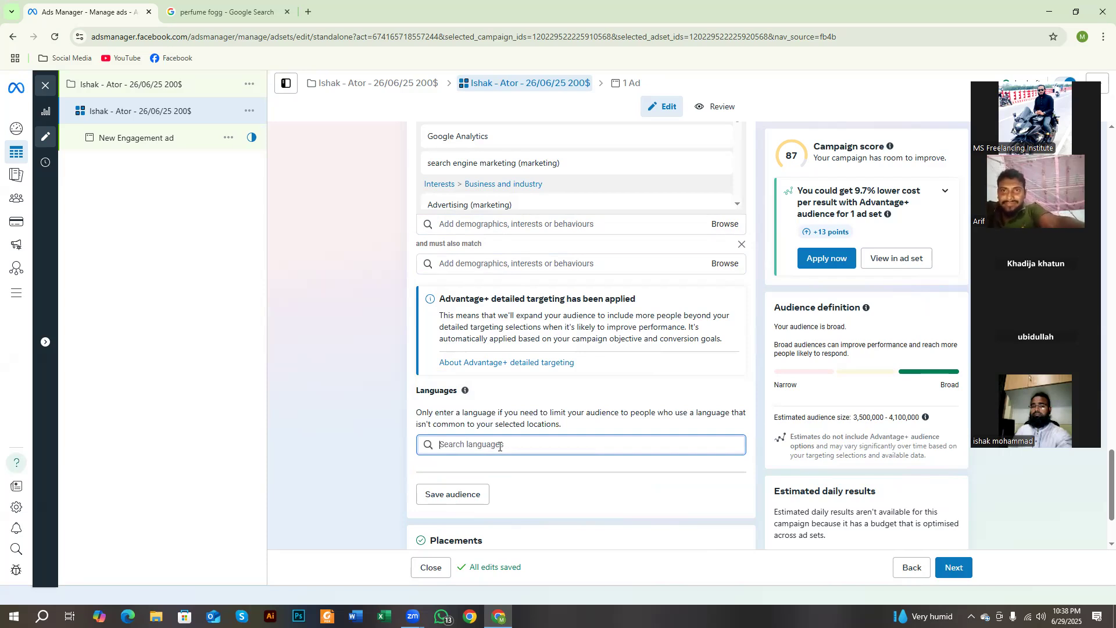
text(bang)
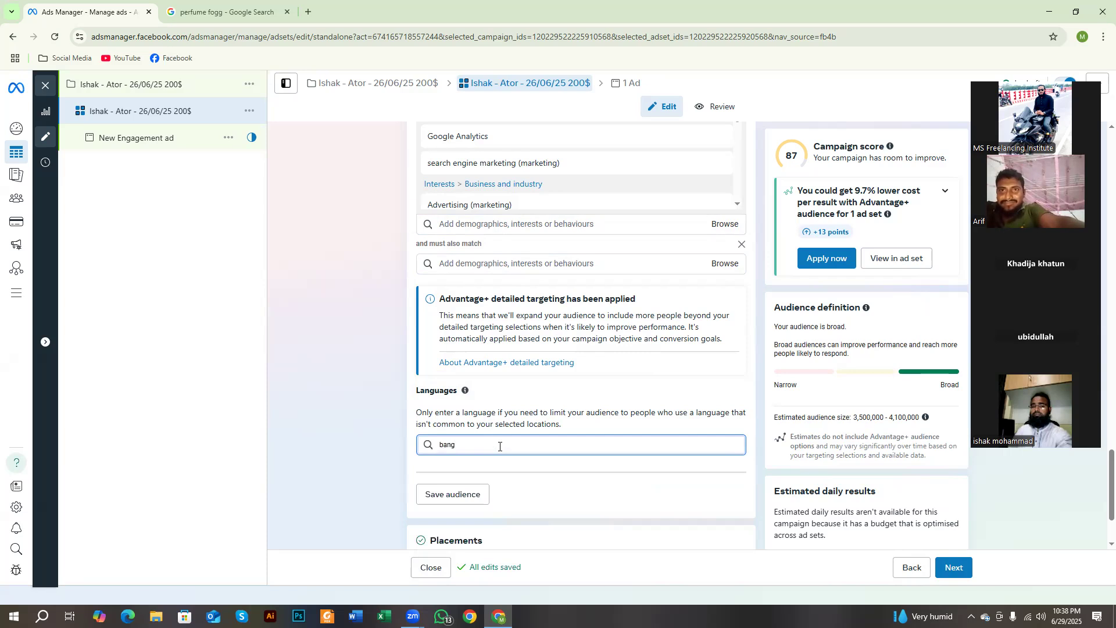
key(BackSpace)
key(BackSpace)
text(e)
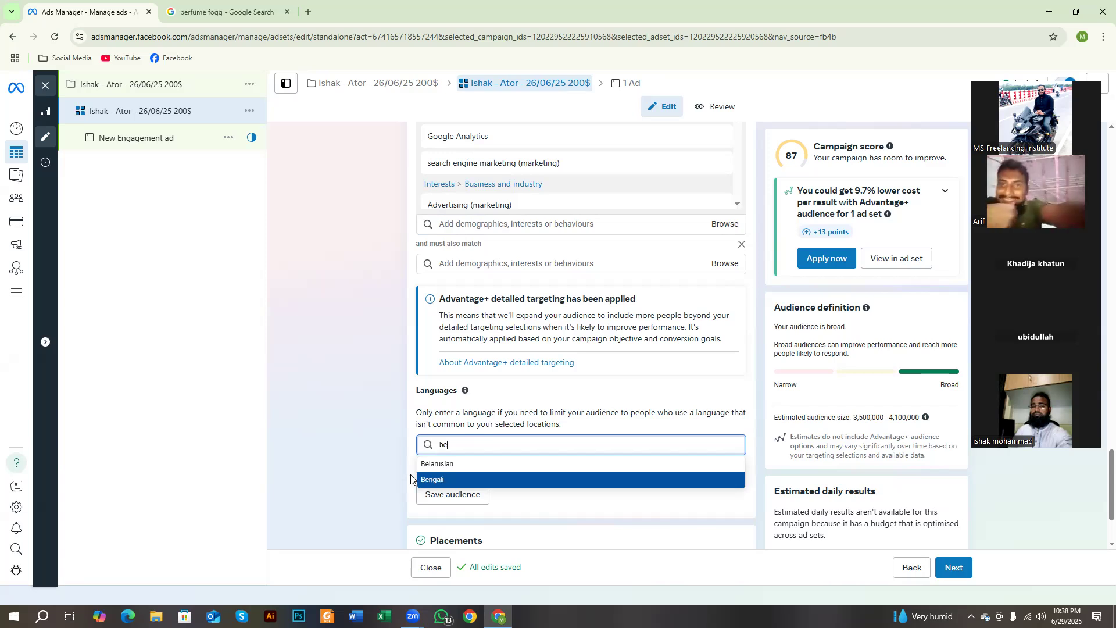
click(444, 483)
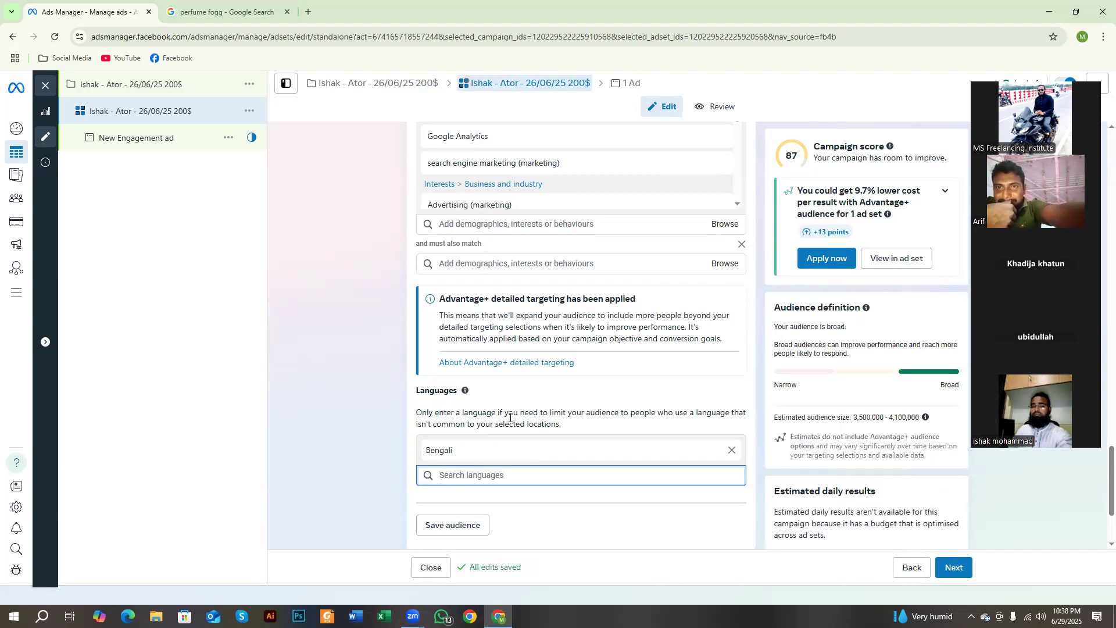
drag(509, 413, 563, 425)
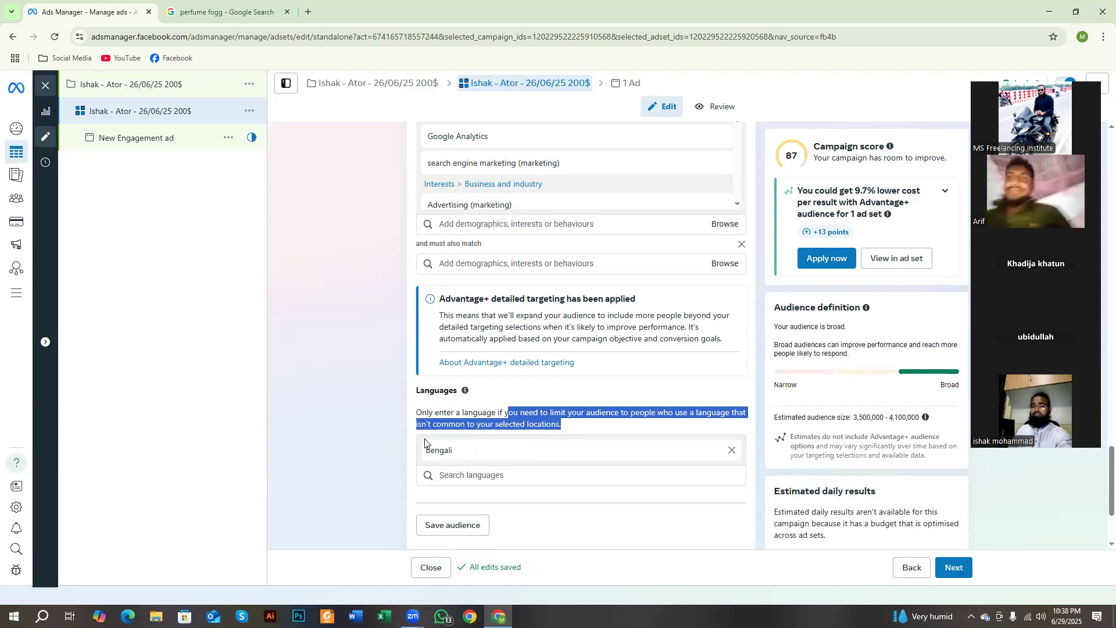
Step: Outline the Save audience option with a red rectangle on a screen capture, and discard the capture
scroll(395, 442, down, 2)
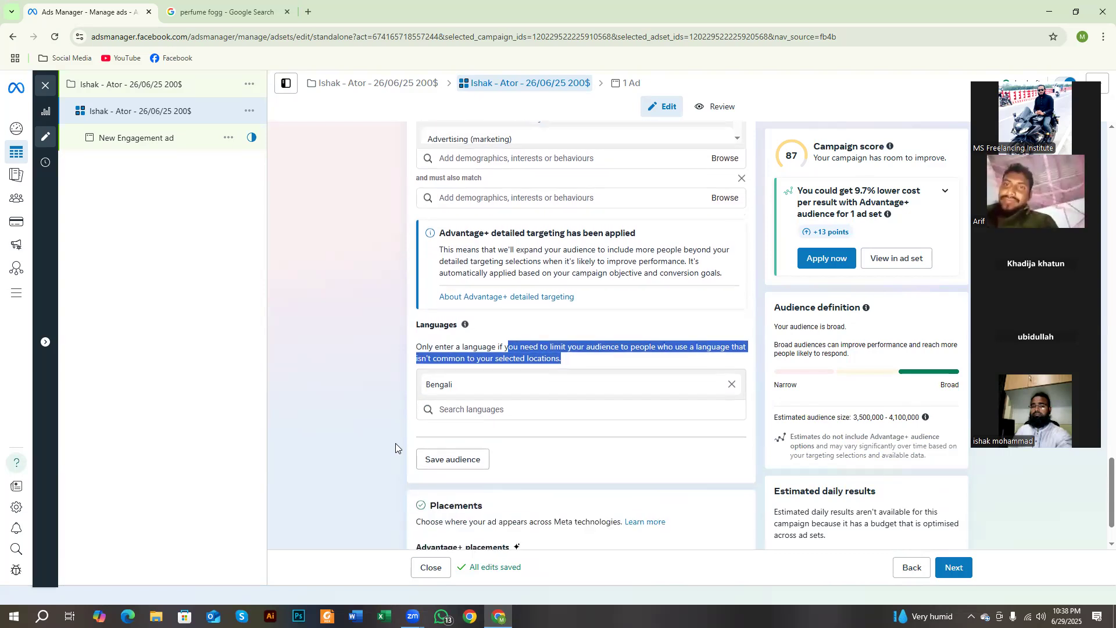
key(Print)
drag(349, 261, 740, 621)
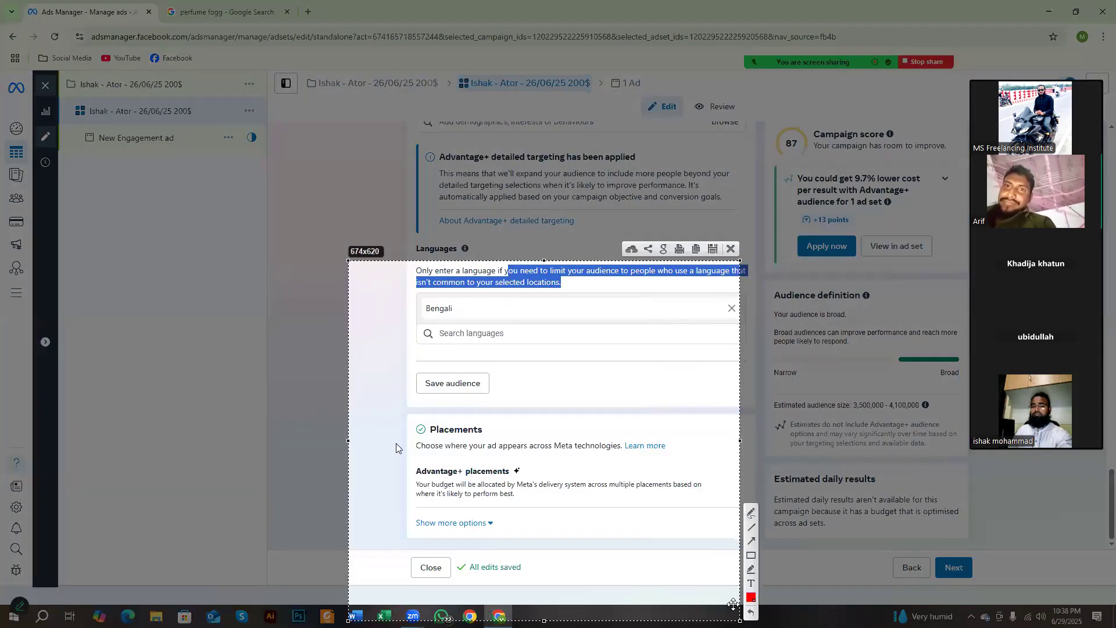
click(751, 556)
drag(404, 357, 512, 409)
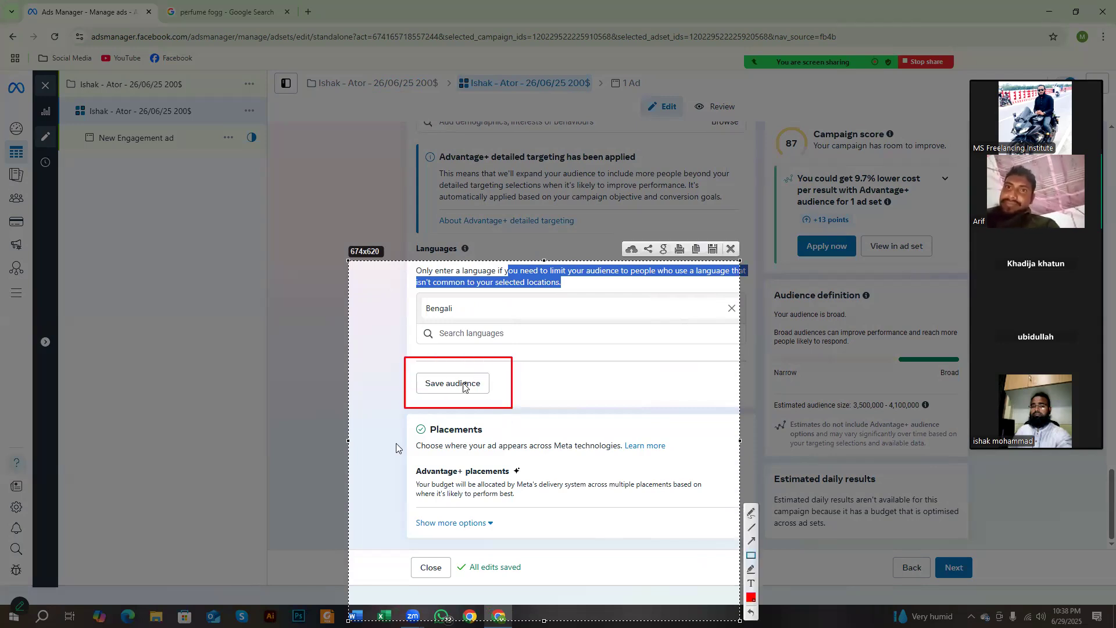
click(730, 248)
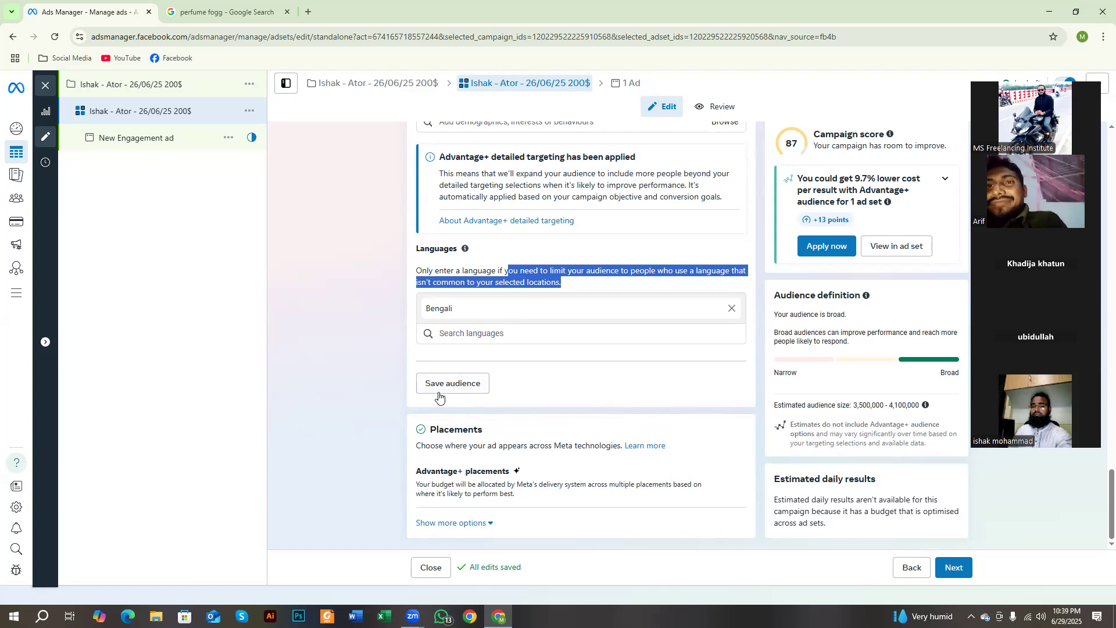
Step: Review the audience's location, age, gender, detailed targeting interests and language settings
scroll(473, 384, up, 3)
scroll(474, 384, up, 4)
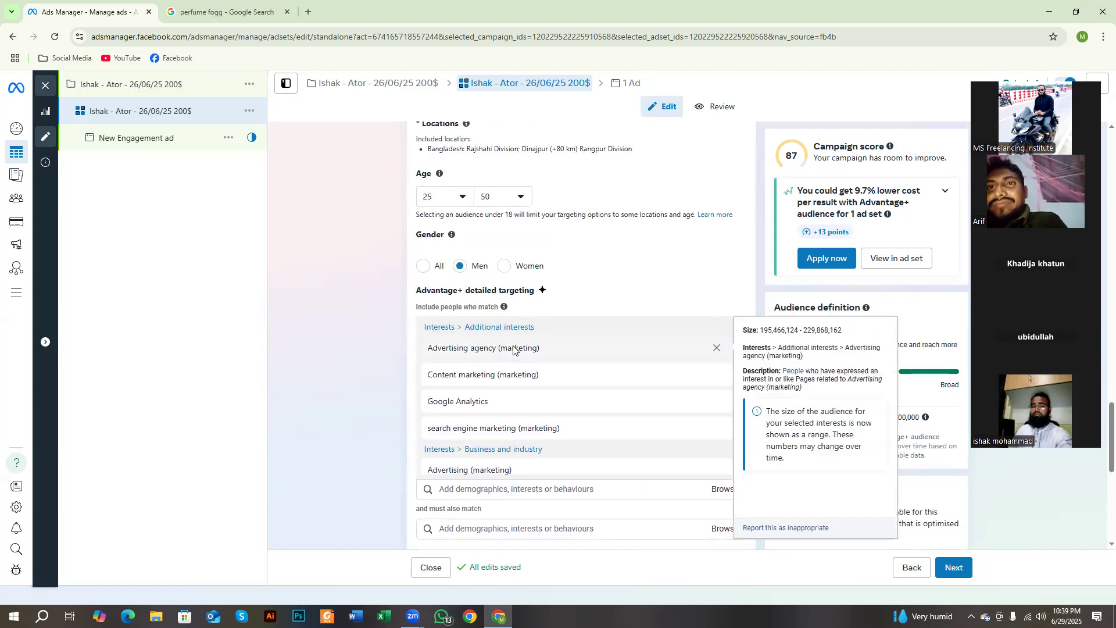
scroll(441, 391, up, 2)
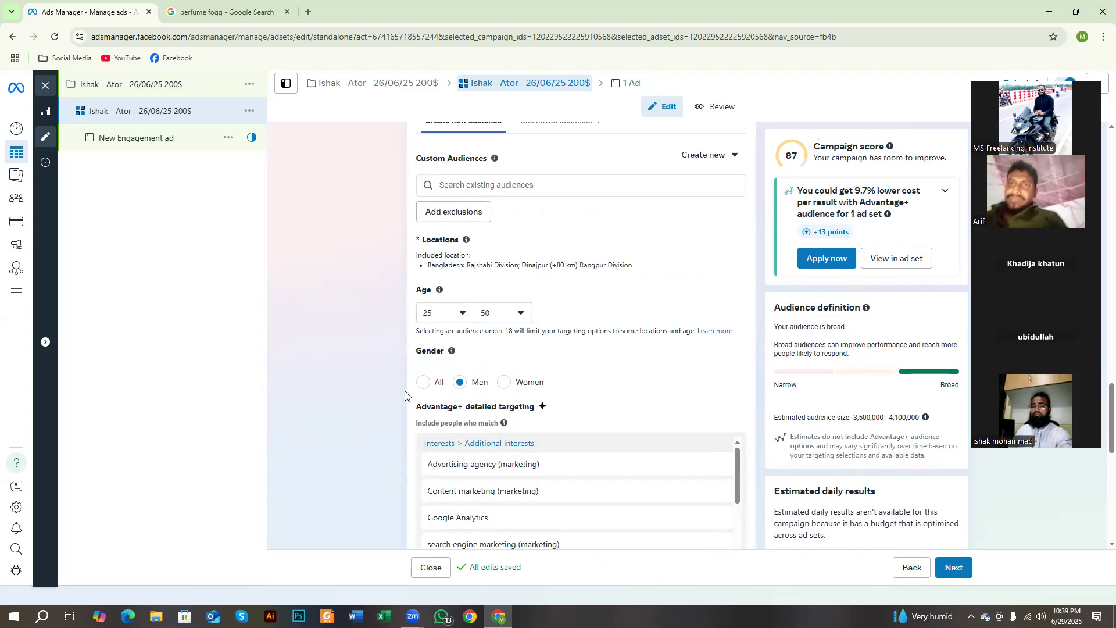
scroll(406, 395, down, 4)
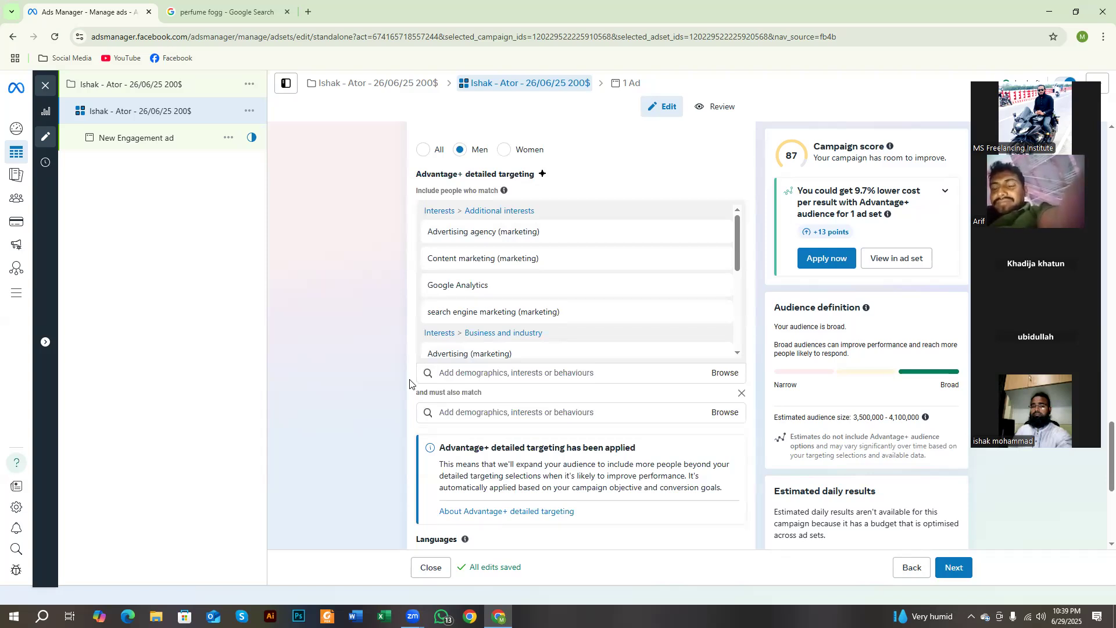
scroll(415, 384, down, 3)
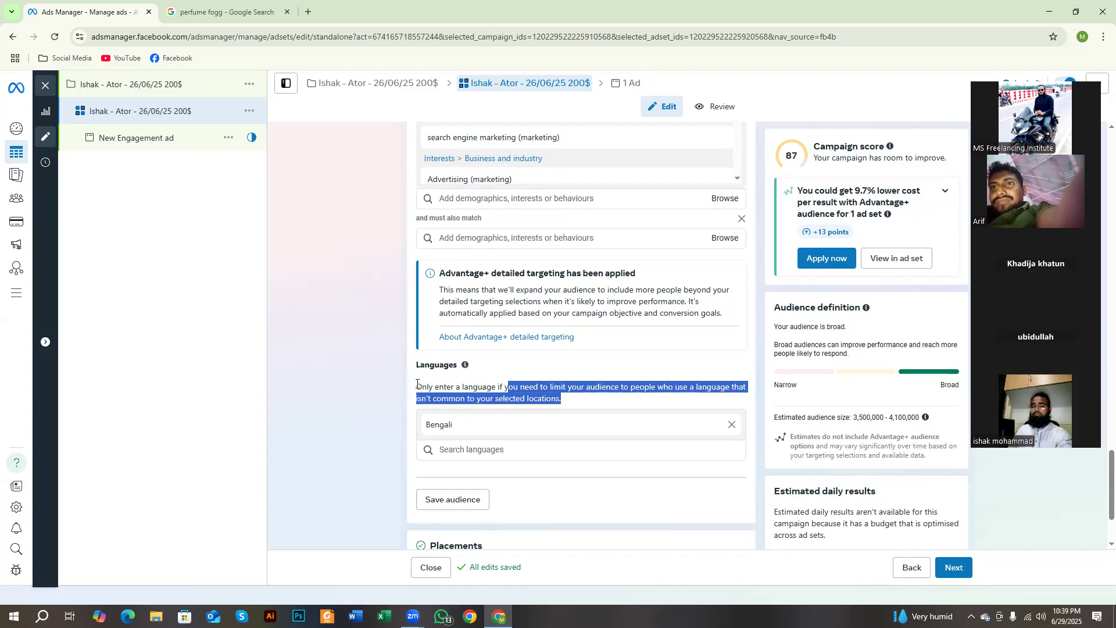
scroll(569, 284, up, 3)
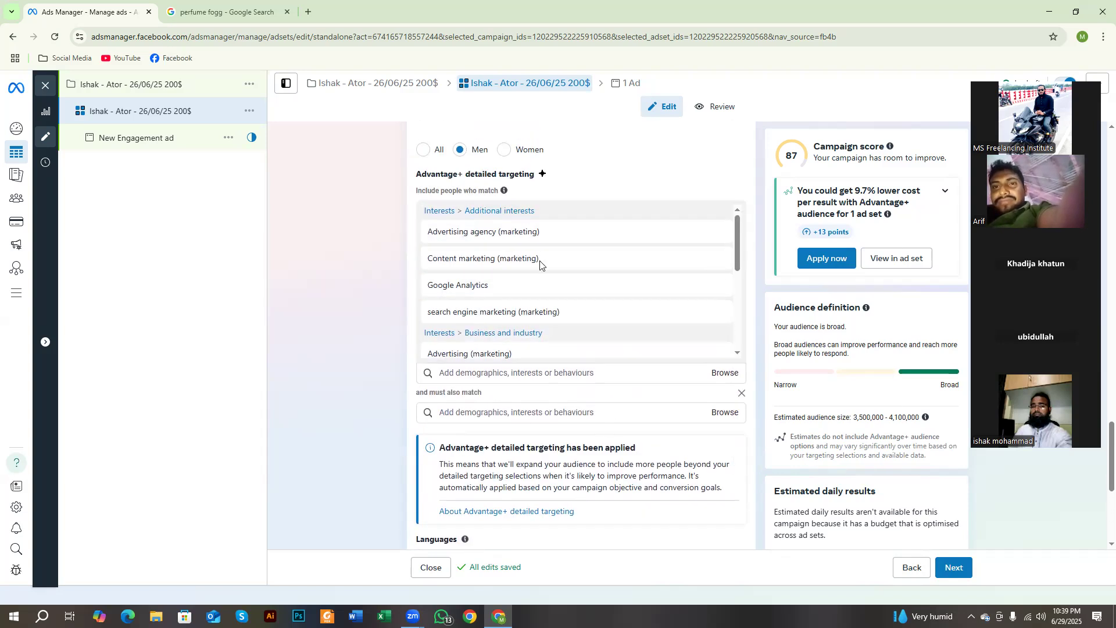
scroll(515, 257, up, 5)
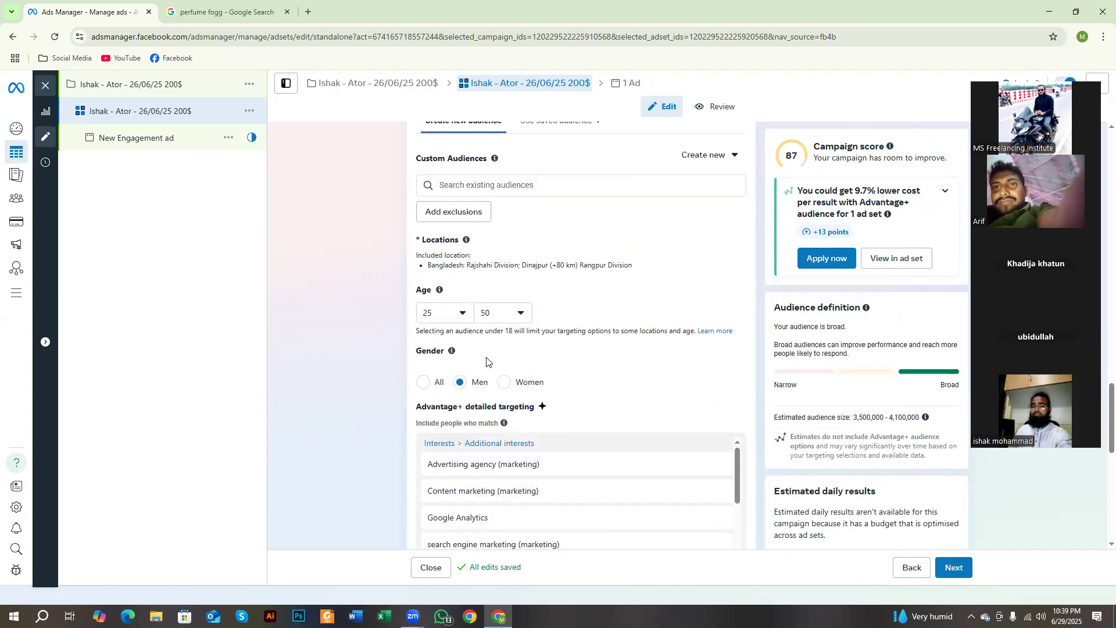
scroll(463, 449, down, 2)
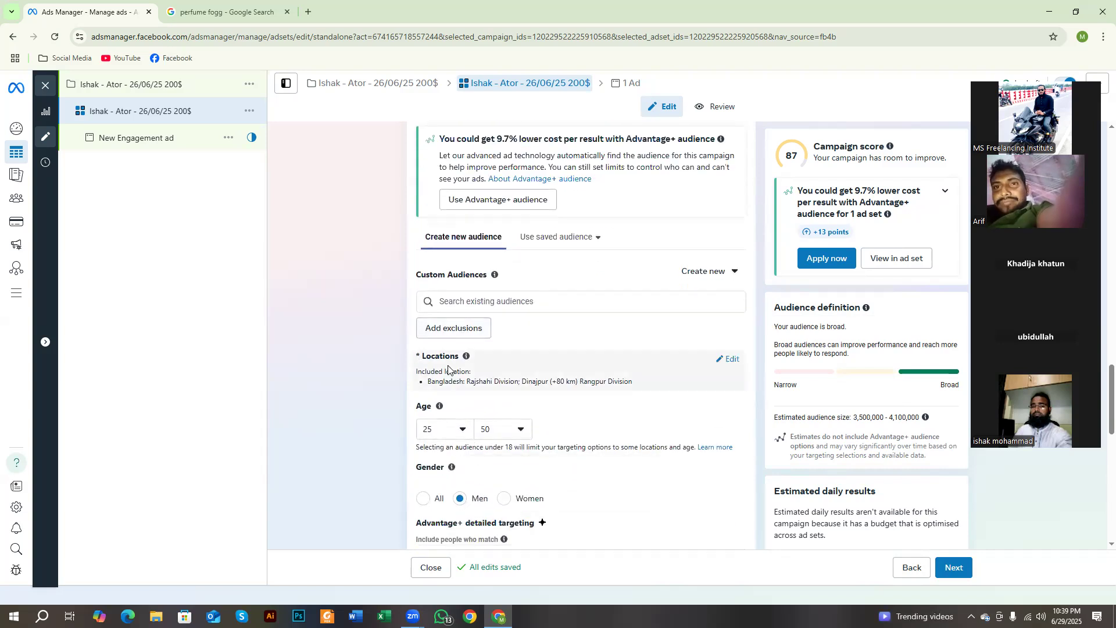
scroll(456, 385, down, 3)
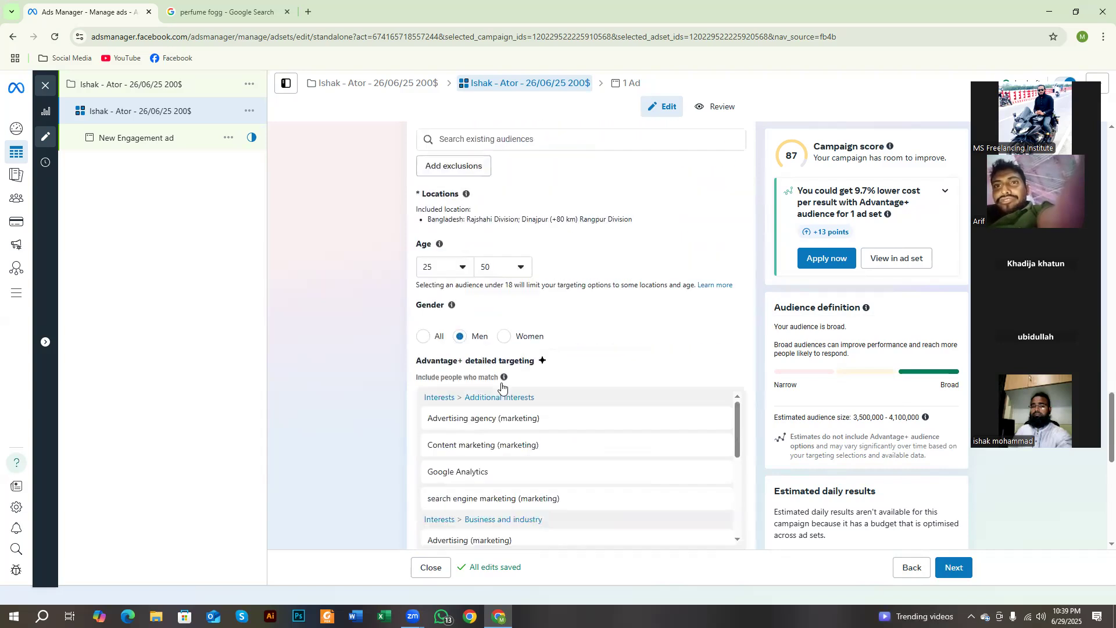
drag(411, 292, 441, 293)
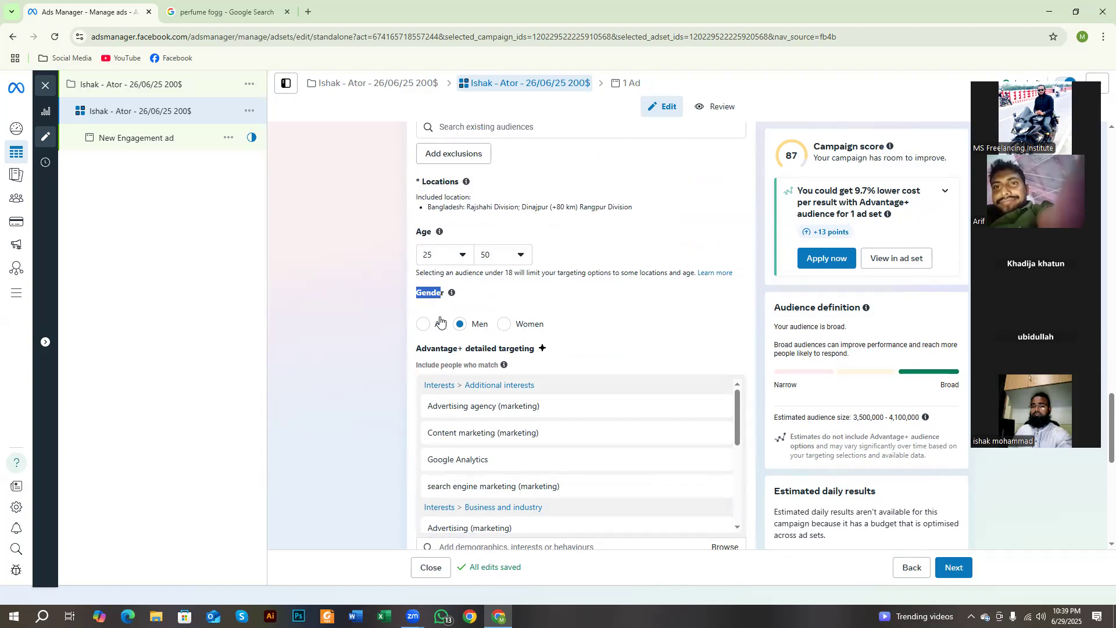
scroll(471, 316, down, 2)
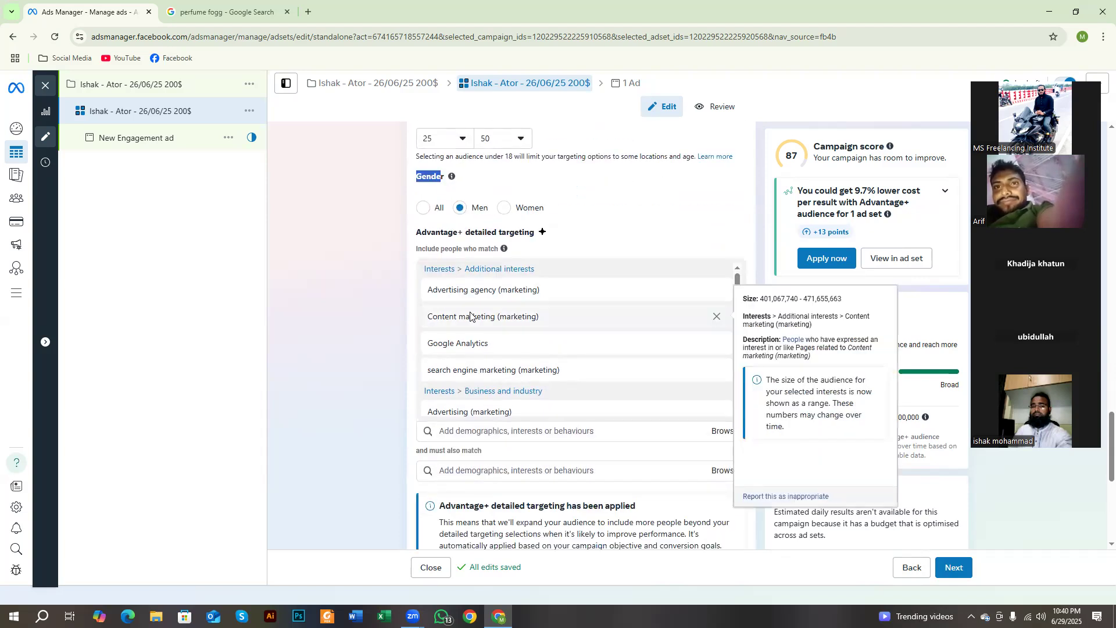
scroll(538, 361, down, 1)
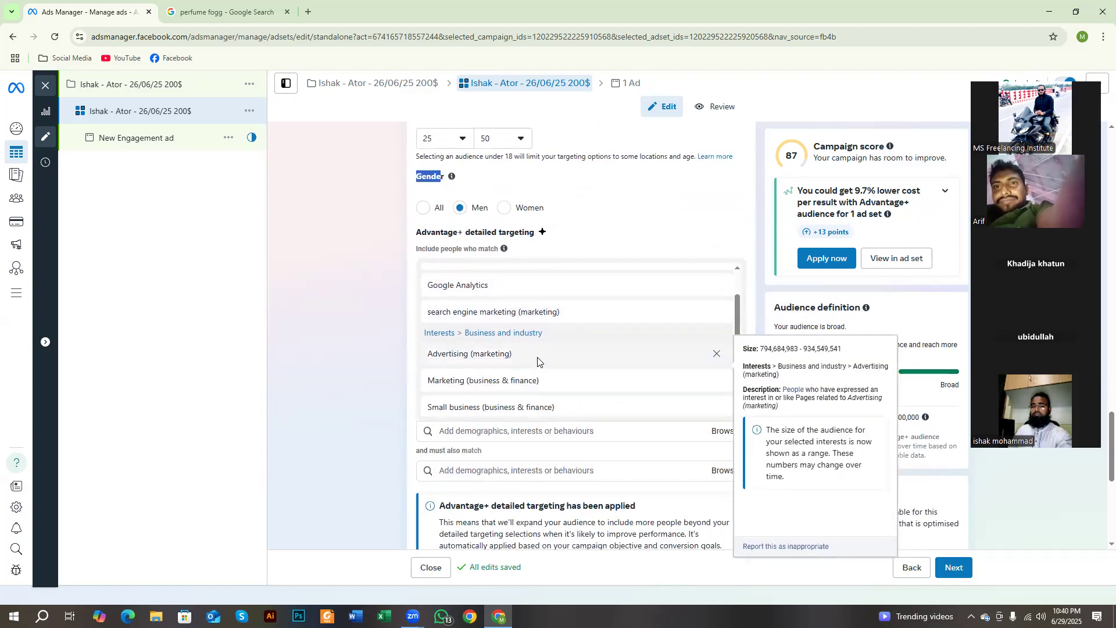
scroll(538, 361, down, 8)
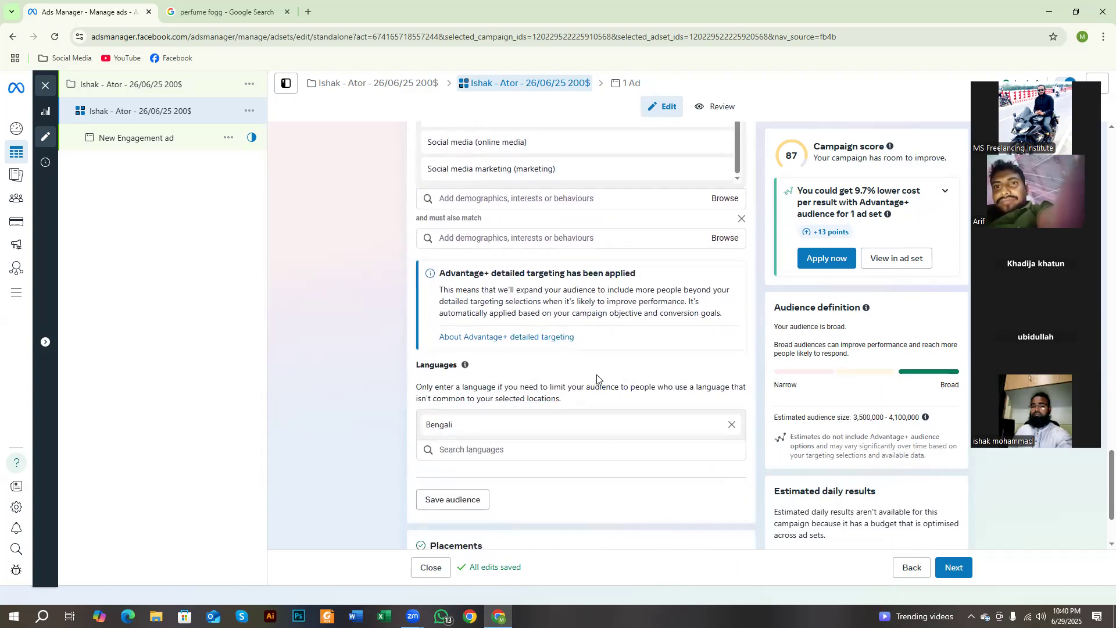
scroll(597, 378, up, 3)
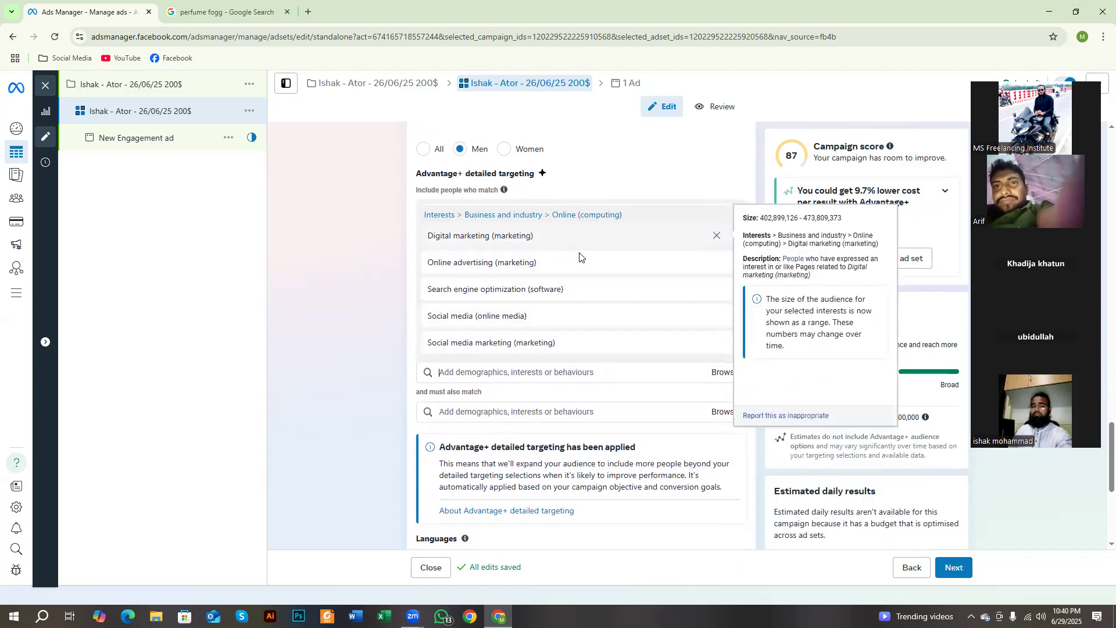
scroll(579, 256, down, 4)
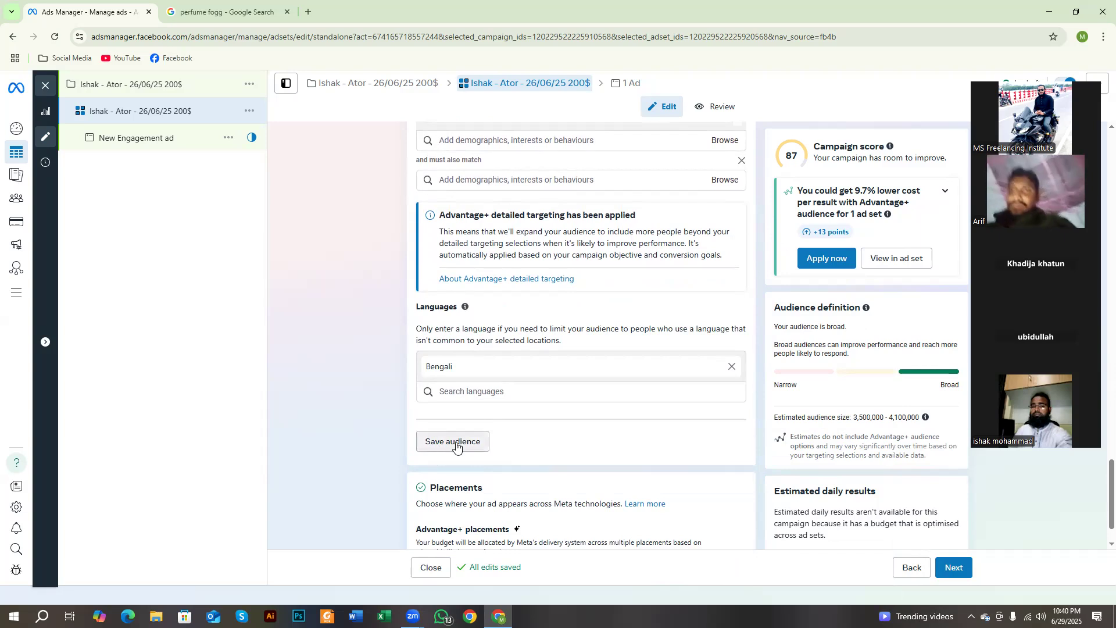
Step: Outline the Use saved audience option in red on a screen capture, discard the capture, and return to the language settings
scroll(526, 401, up, 10)
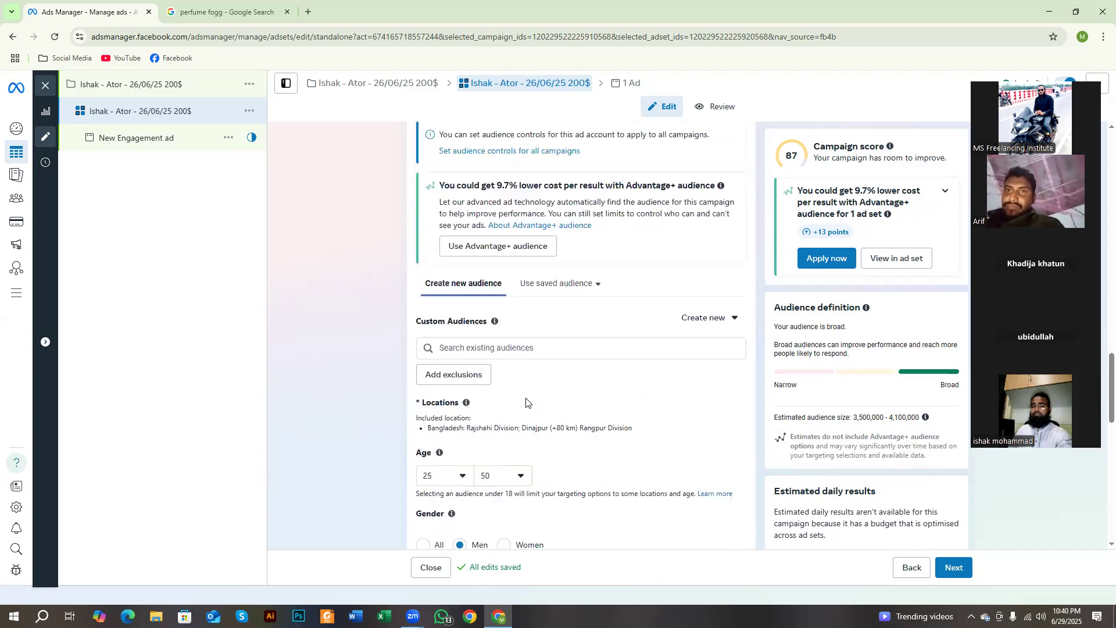
scroll(526, 401, up, 2)
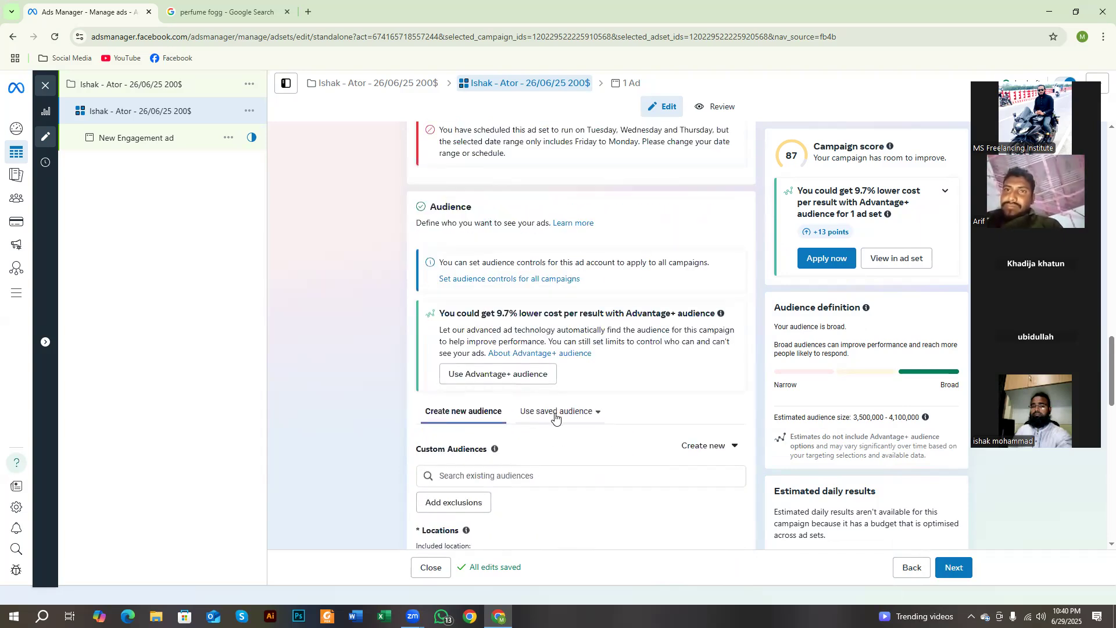
key(Print)
drag(485, 387, 631, 454)
click(642, 388)
drag(521, 395, 609, 422)
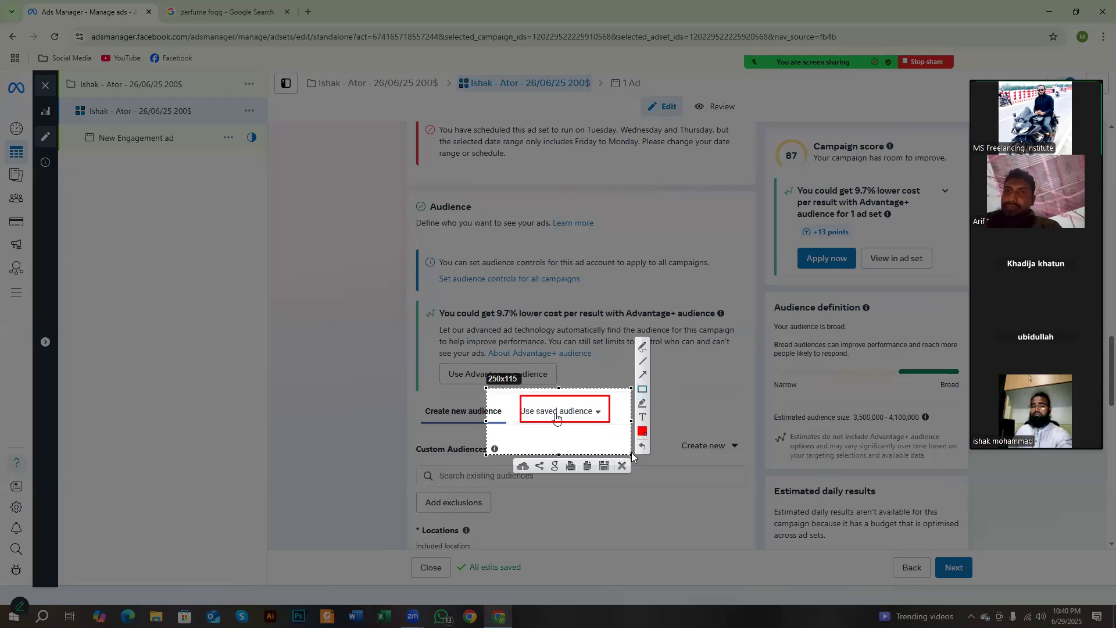
click(622, 465)
scroll(505, 478, down, 11)
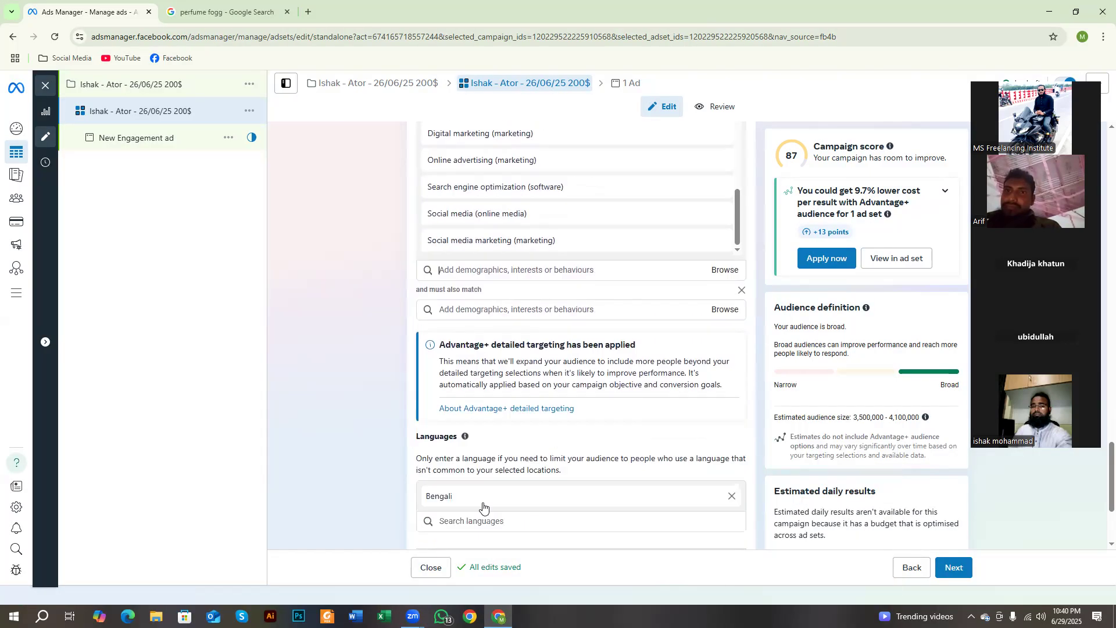
scroll(482, 505, down, 1)
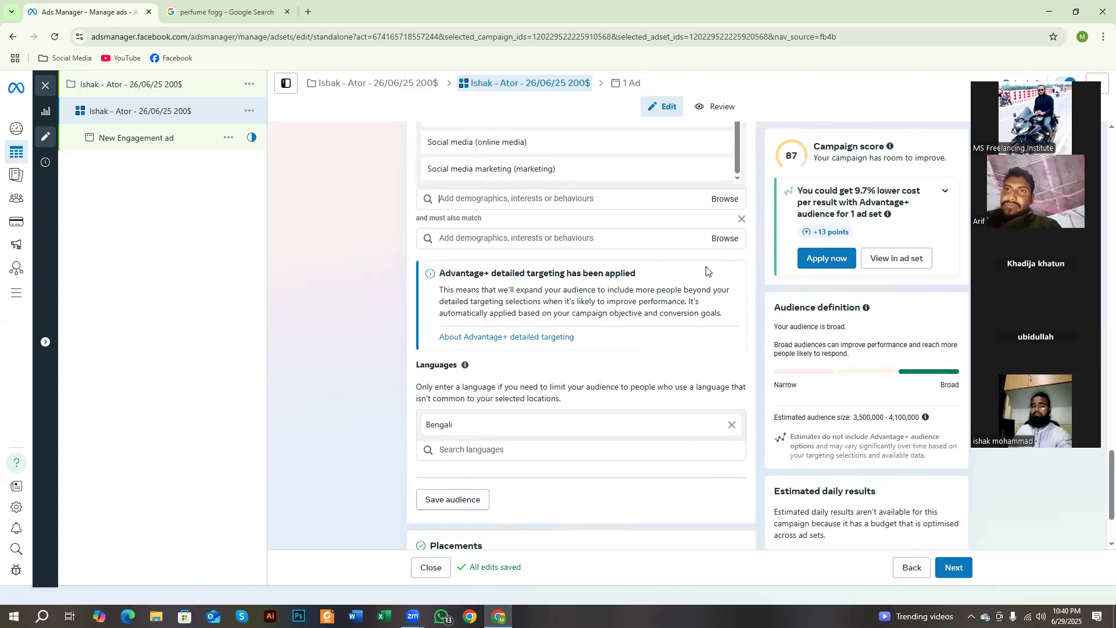
Step: Open the ad set's Placements setting for editing
scroll(442, 372, down, 2)
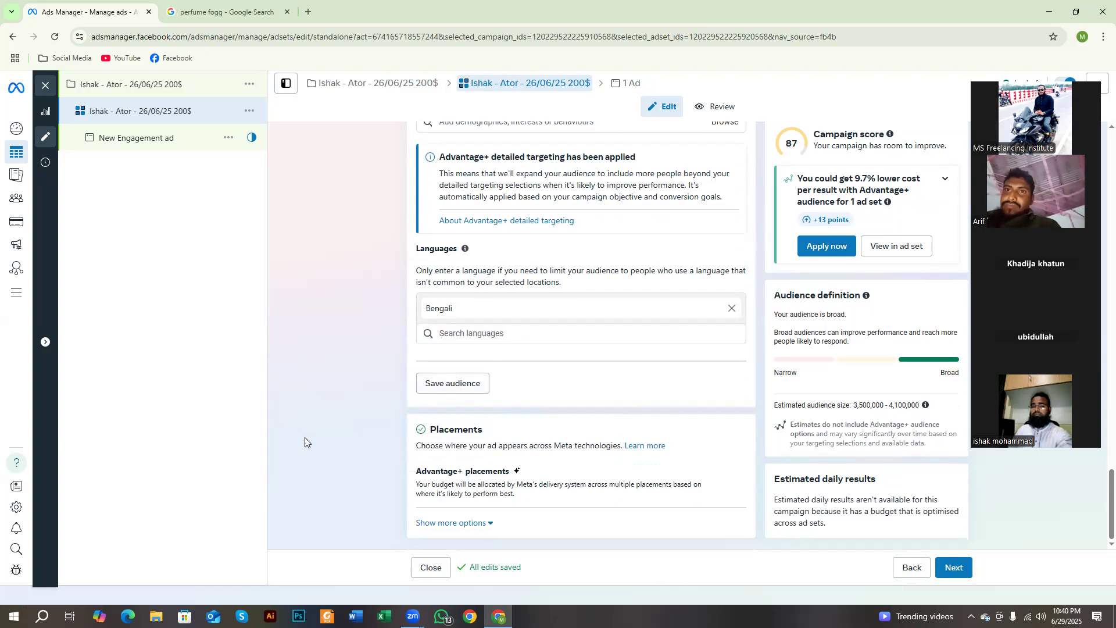
drag(428, 428, 467, 443)
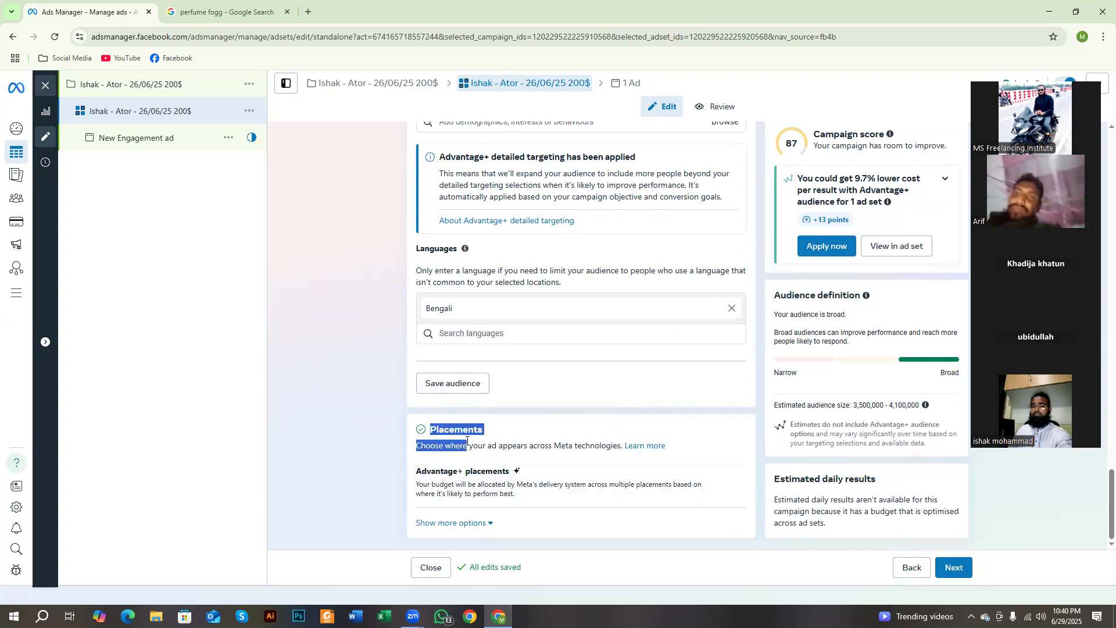
click(725, 474)
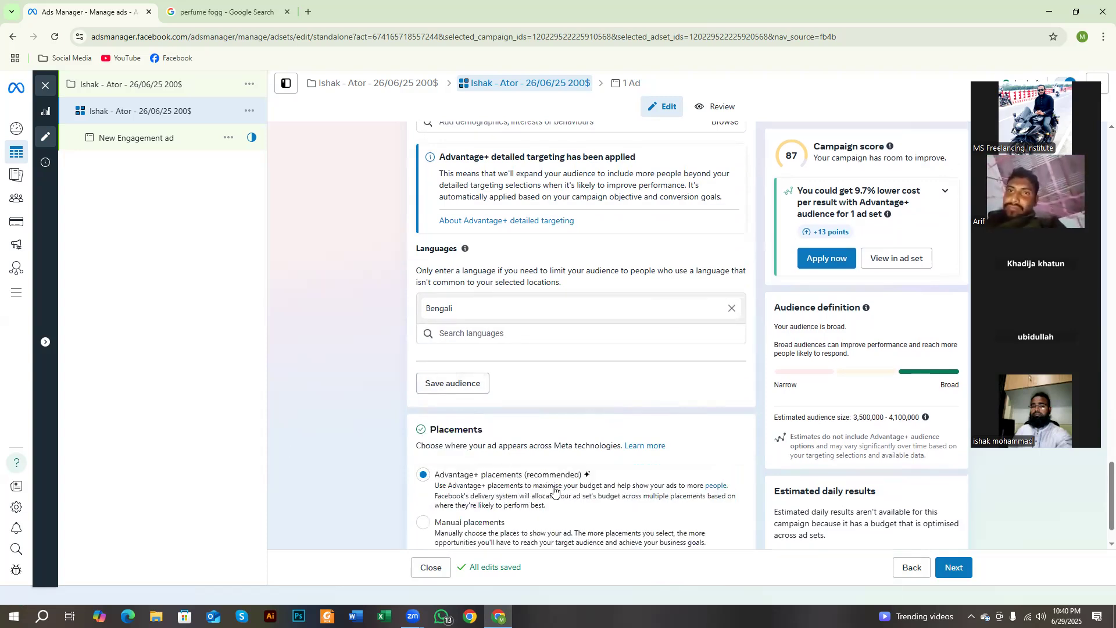
scroll(554, 488, down, 1)
Step: Outline the placement options and the Advantage+ placements description in red on a screen capture, and discard the capture
key(Print)
drag(283, 253, 1095, 626)
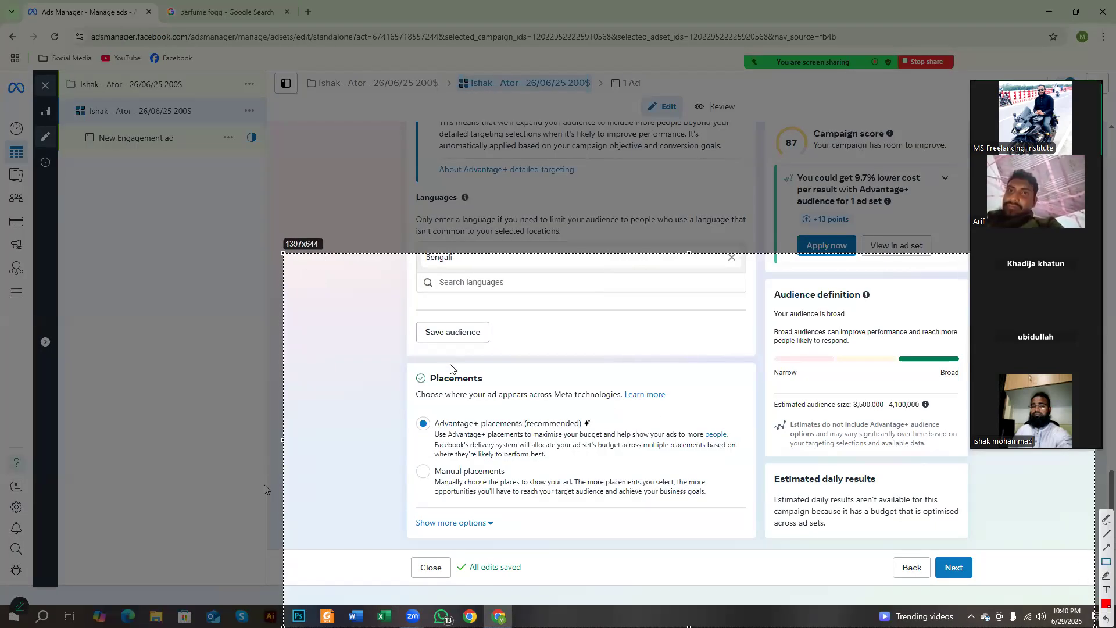
mouse_move(412, 402)
mouse_down()
mouse_move(475, 457)
mouse_move(619, 530)
mouse_move(686, 531)
mouse_up()
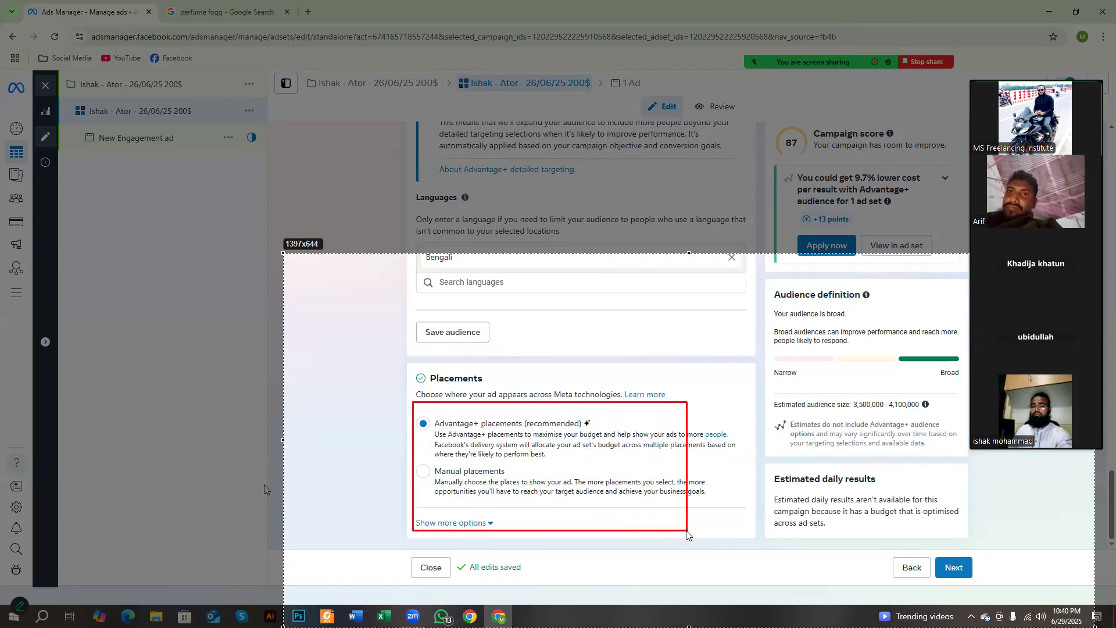
drag(433, 430, 482, 440)
mouse_move(483, 442)
mouse_down()
mouse_move(514, 453)
mouse_move(727, 448)
mouse_move(718, 463)
mouse_up()
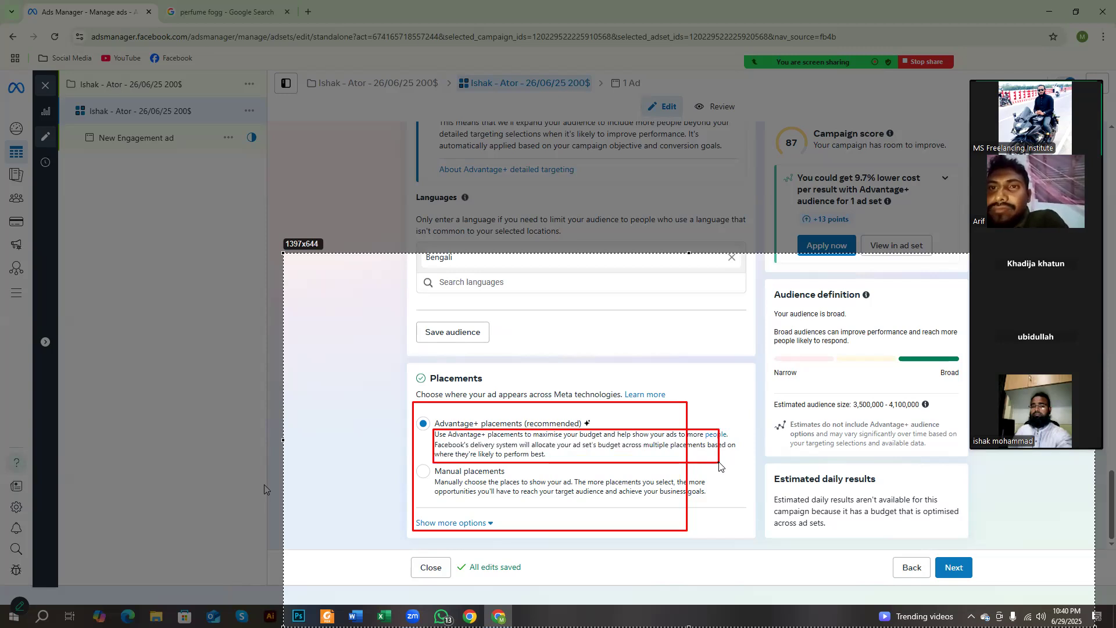
drag(722, 463, 738, 466)
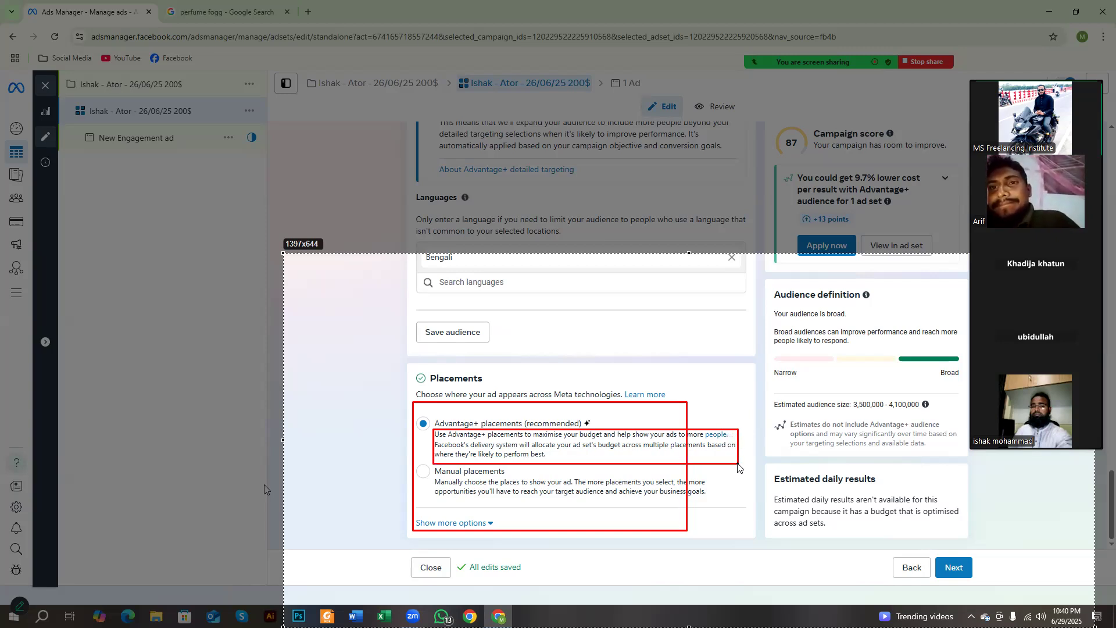
drag(738, 467, 739, 464)
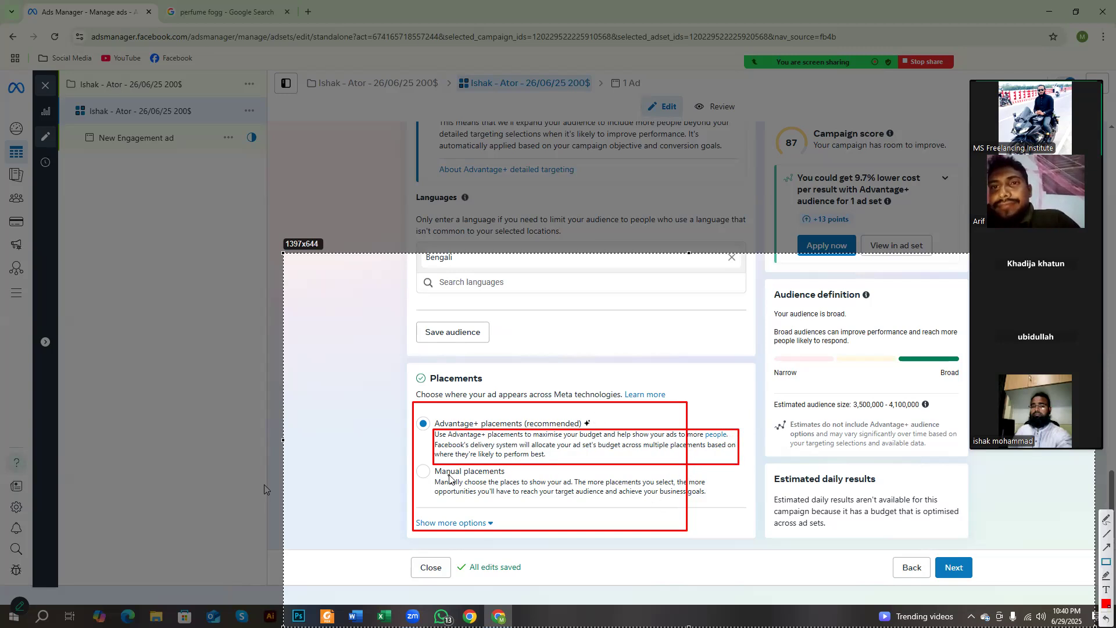
right_click(529, 469)
click(560, 552)
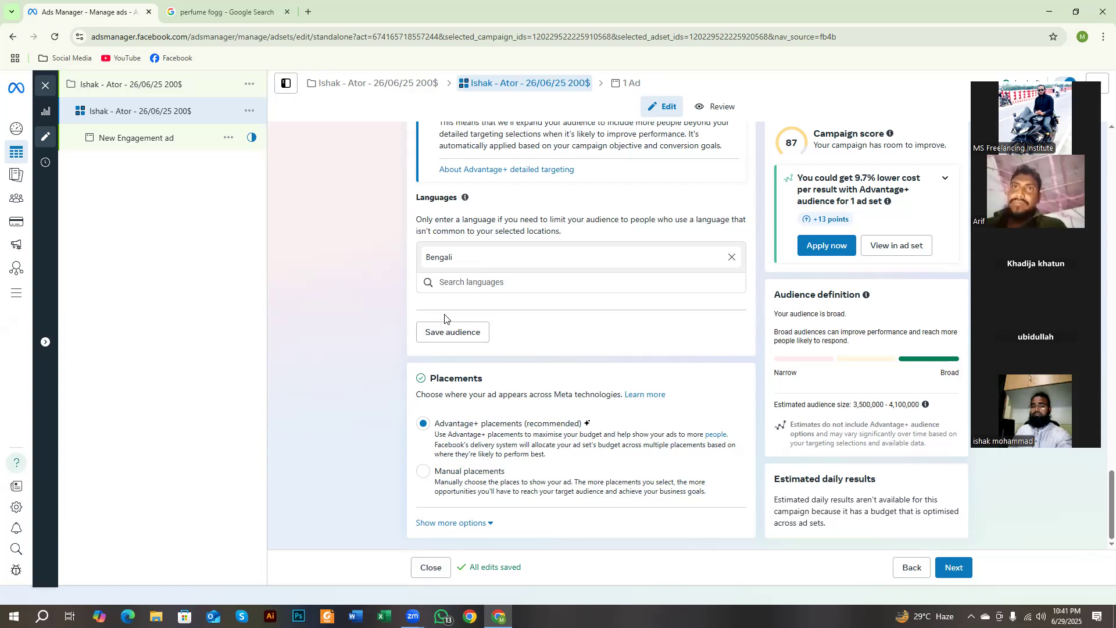
Step: Switch the ad set from Advantage+ placements to Manual placements
click(423, 471)
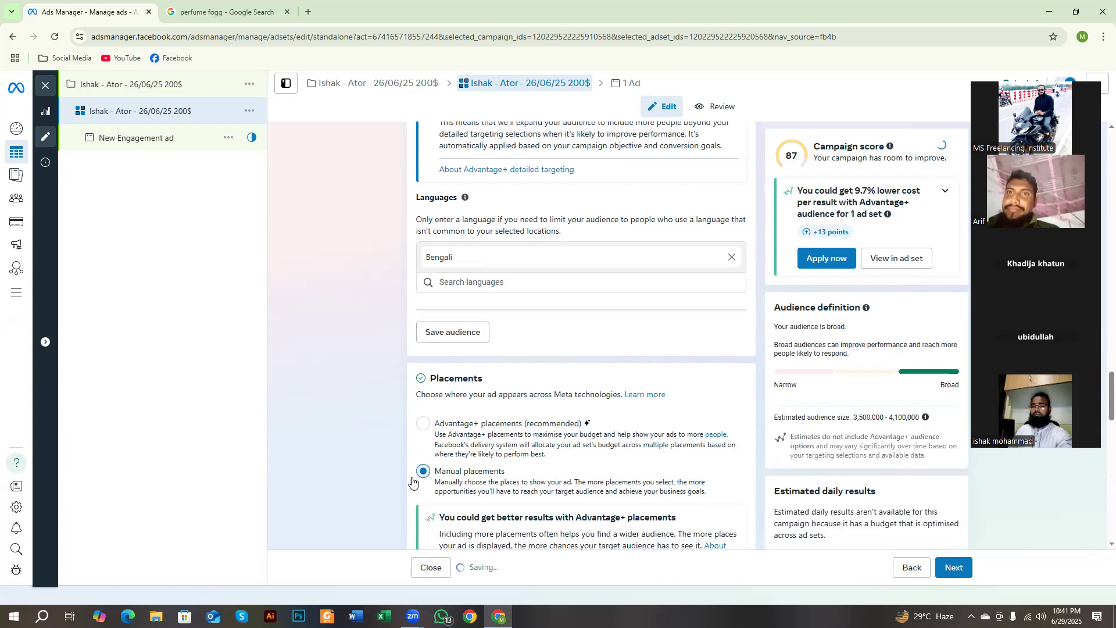
scroll(419, 445, down, 7)
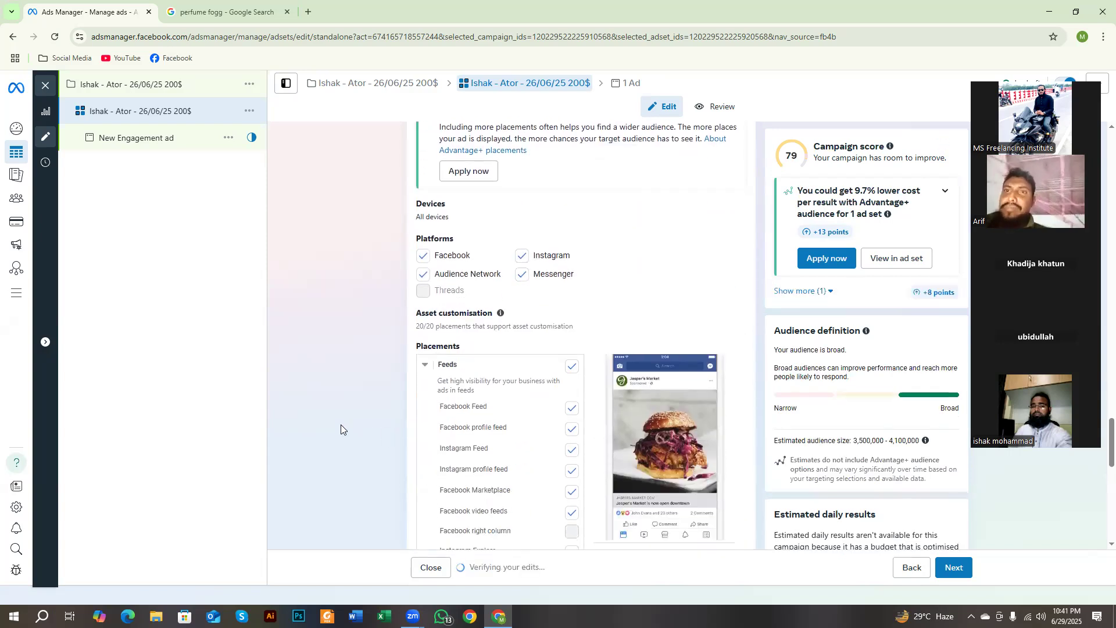
Step: Outline the Platforms heading and the Facebook, Instagram, Audience Network and Messenger options in red on a screen capture, and discard the capture
key(Print)
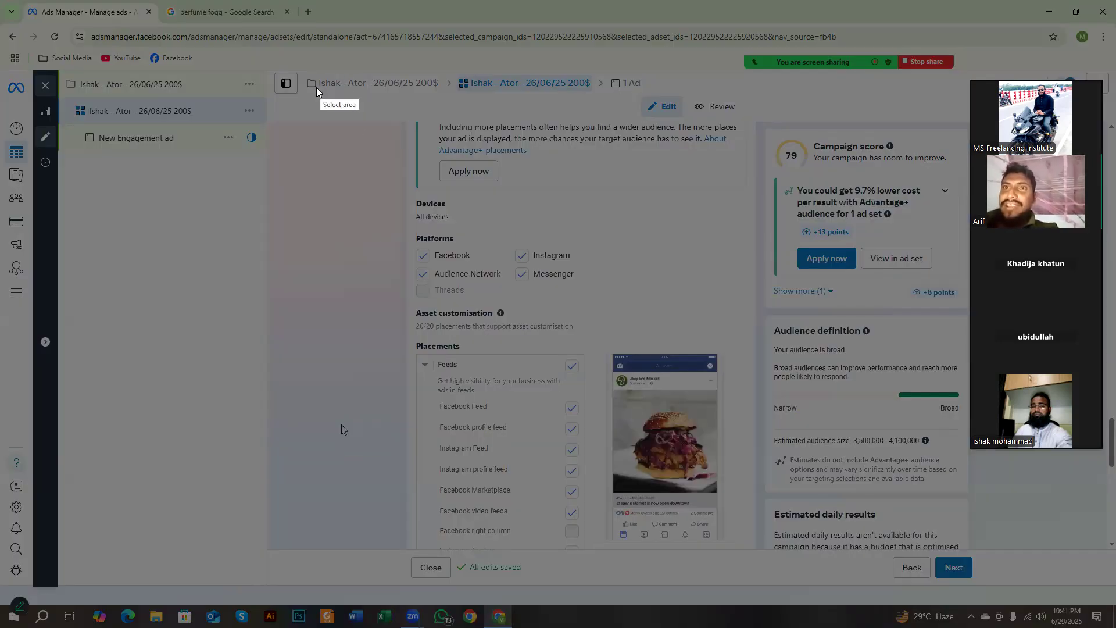
drag(315, 105, 794, 503)
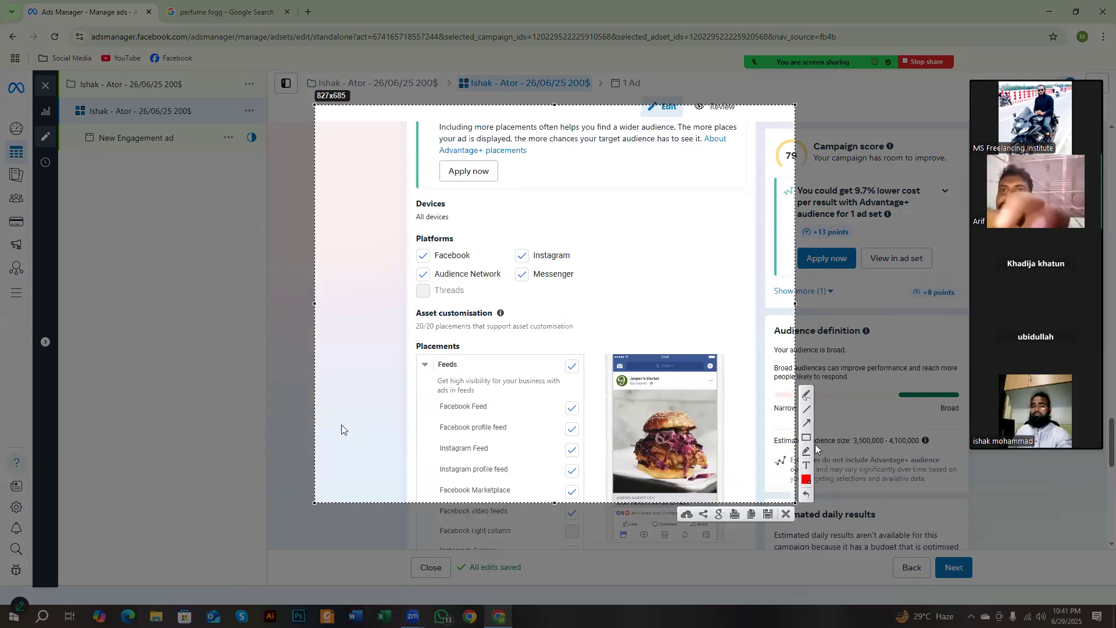
click(809, 438)
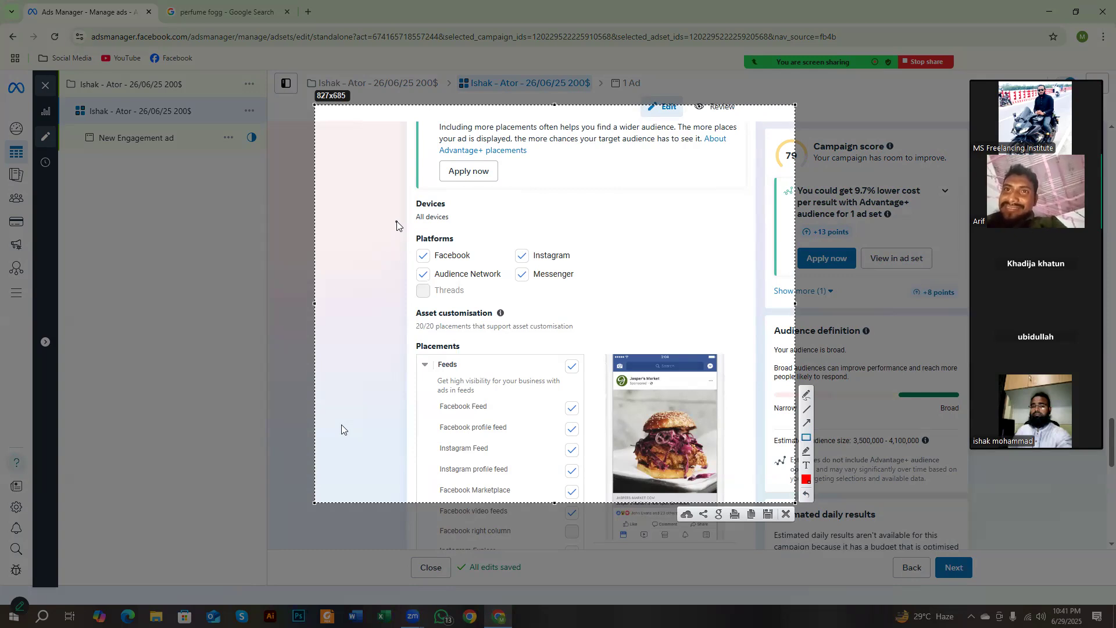
drag(413, 223, 462, 247)
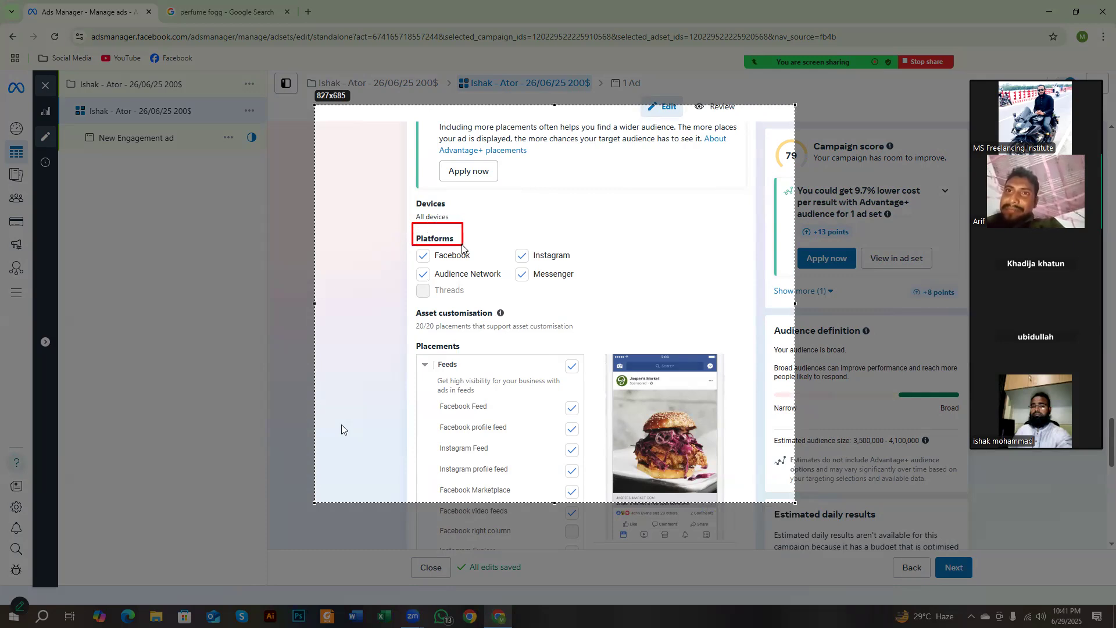
drag(410, 245, 477, 267)
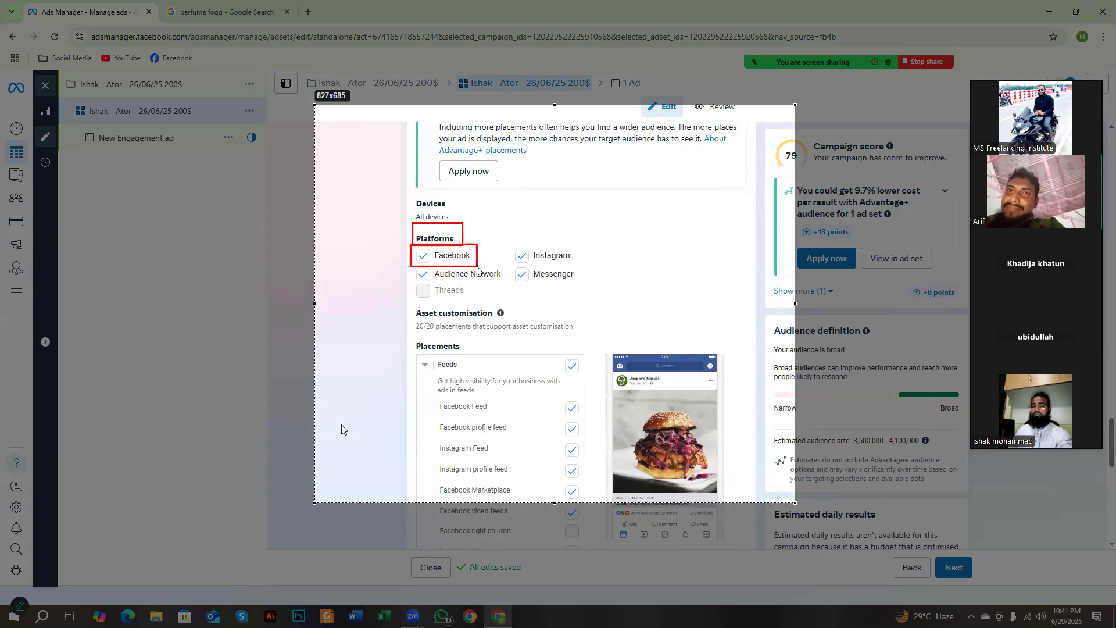
drag(476, 267, 477, 264)
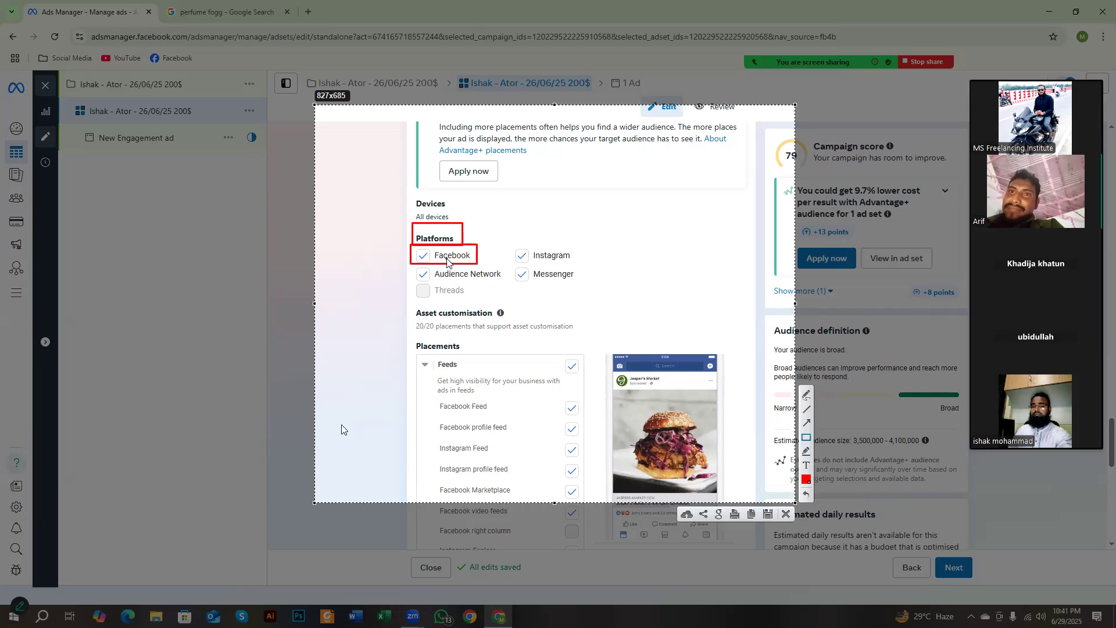
mouse_move(508, 230)
mouse_down()
mouse_move(556, 267)
mouse_move(587, 267)
mouse_up()
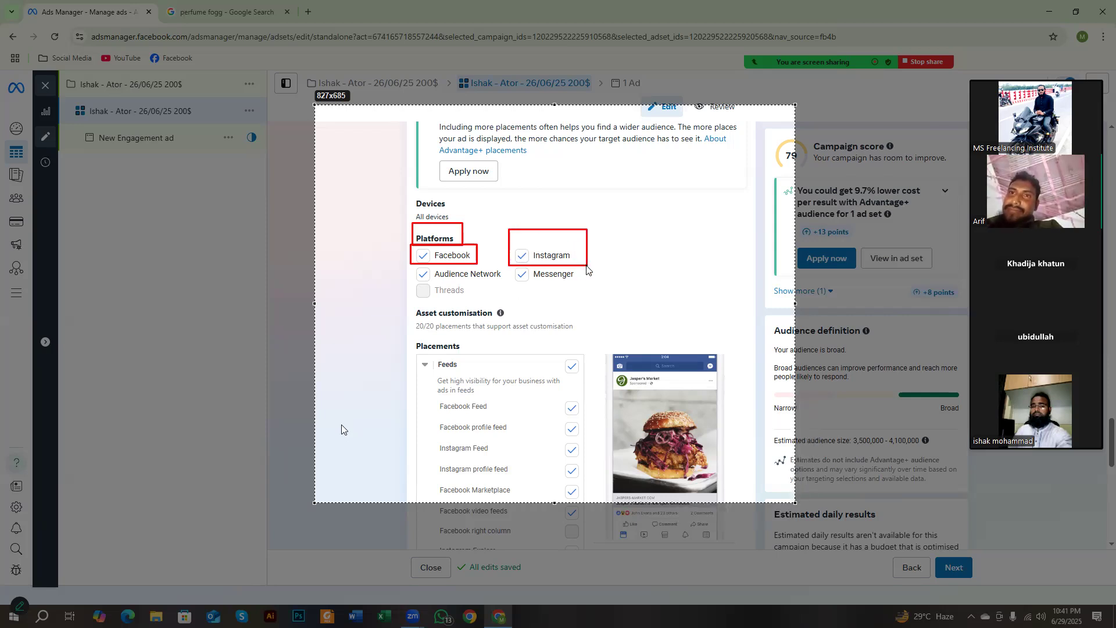
mouse_move(410, 263)
mouse_down()
mouse_move(473, 287)
mouse_move(581, 288)
mouse_up()
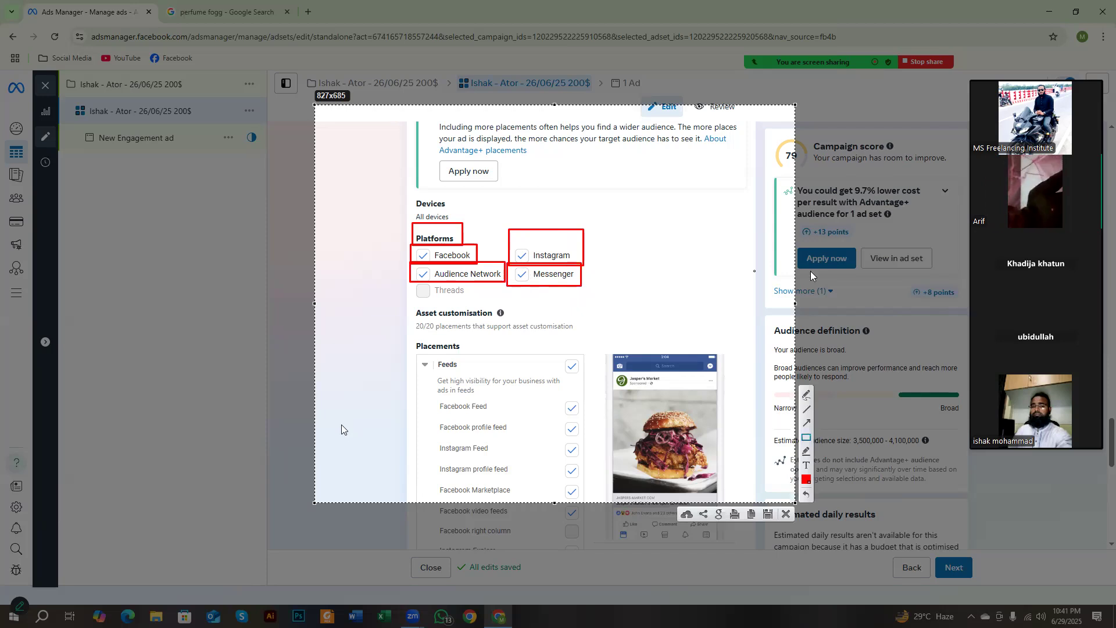
right_click(889, 146)
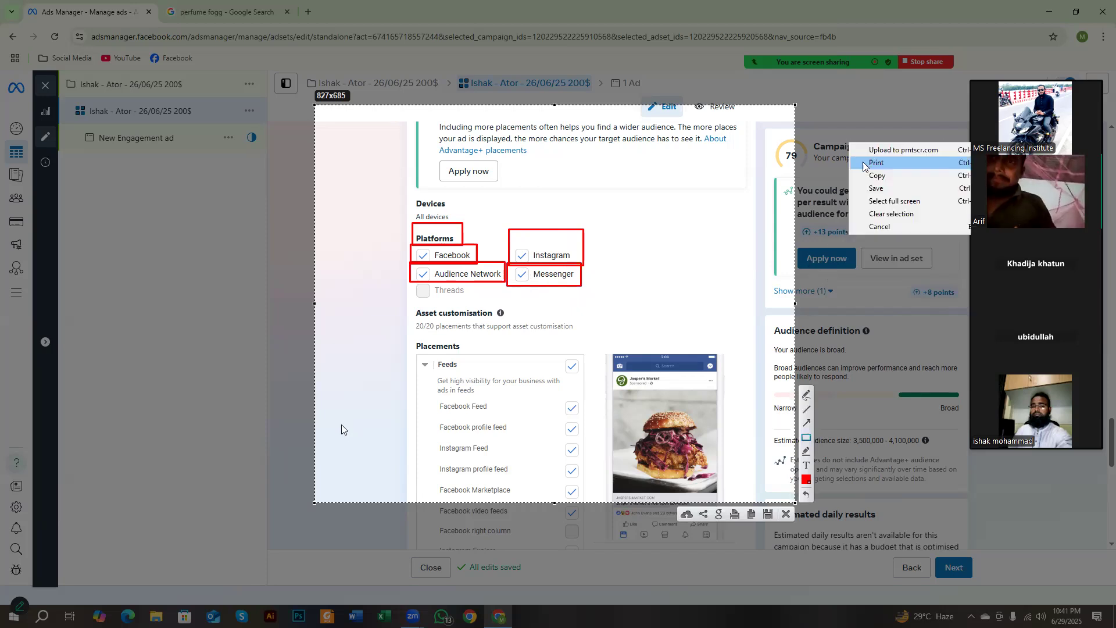
click(889, 230)
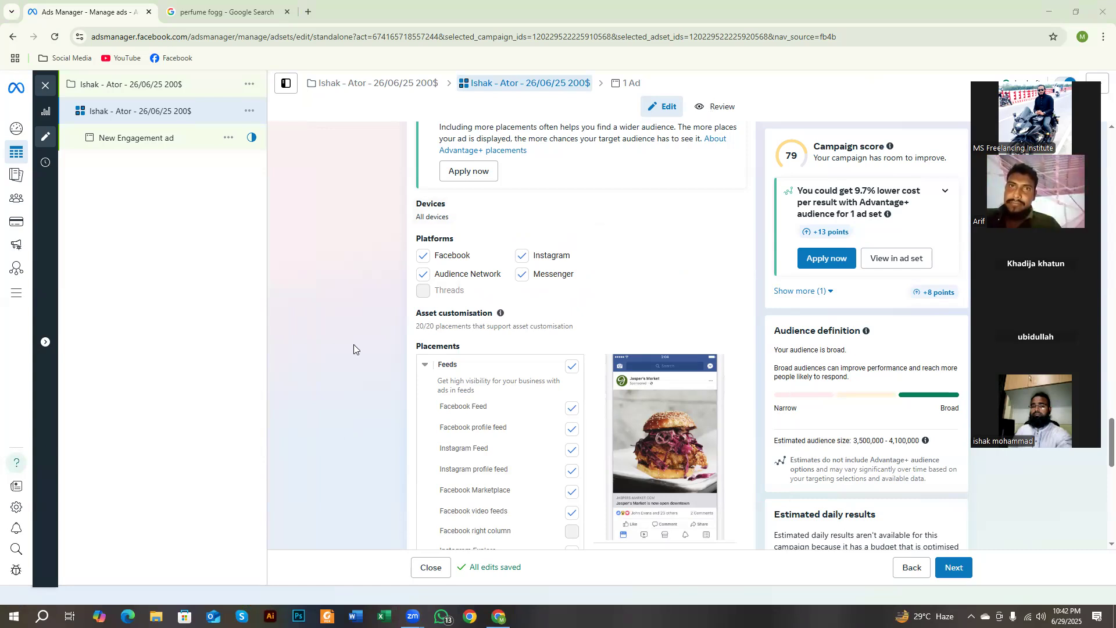
Step: Outline the whole Platforms section and each platform, including Threads, in red on a new screen capture, and discard it
key(Print)
drag(379, 159, 730, 434)
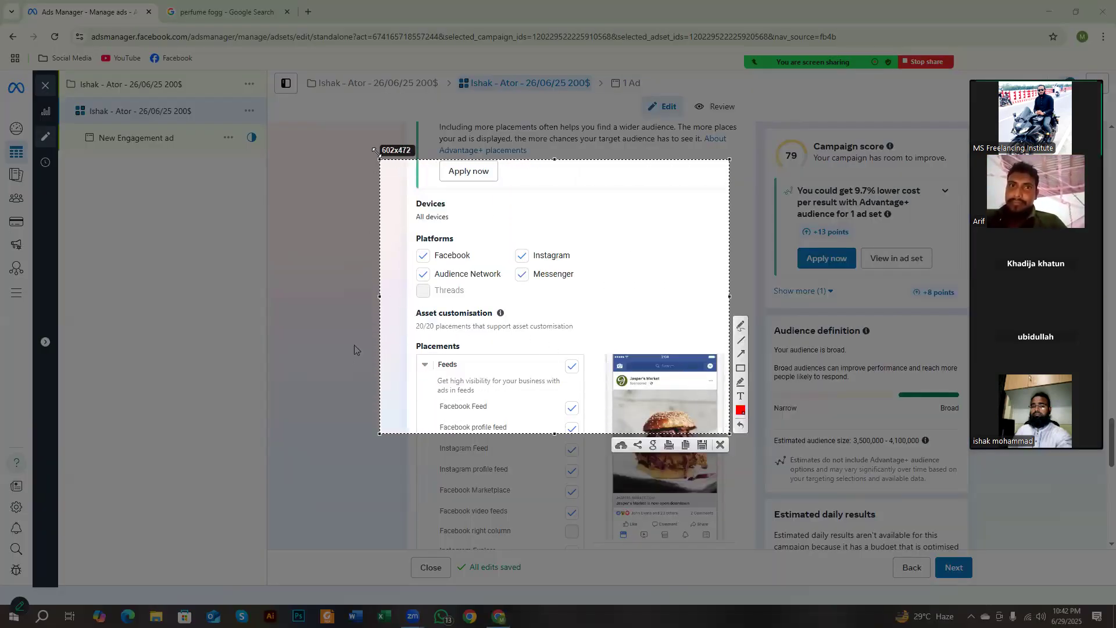
drag(380, 159, 237, 104)
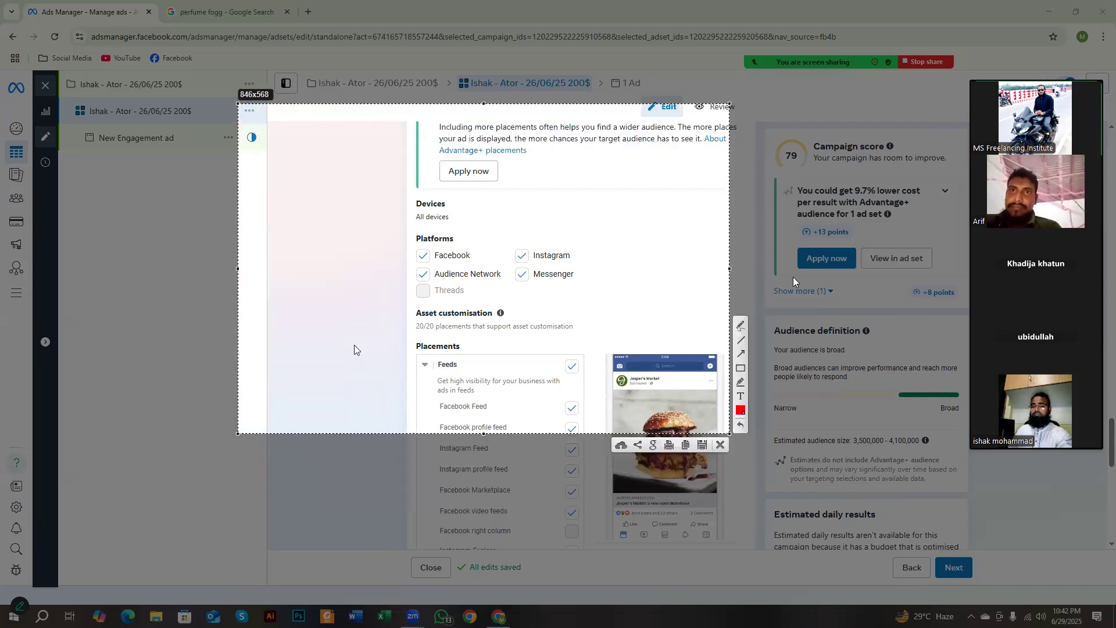
click(740, 366)
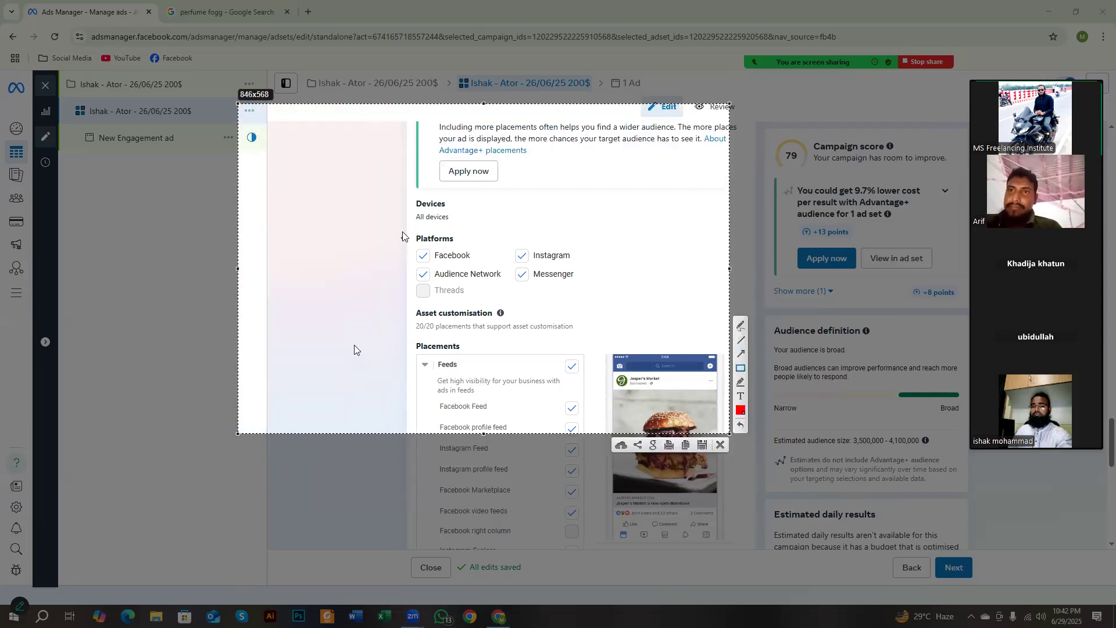
mouse_move(394, 221)
mouse_down()
mouse_move(430, 255)
mouse_move(632, 356)
mouse_move(627, 347)
mouse_up()
mouse_move(411, 244)
mouse_down()
mouse_move(471, 268)
mouse_move(584, 266)
mouse_move(416, 262)
mouse_move(589, 291)
mouse_up()
drag(415, 280, 468, 305)
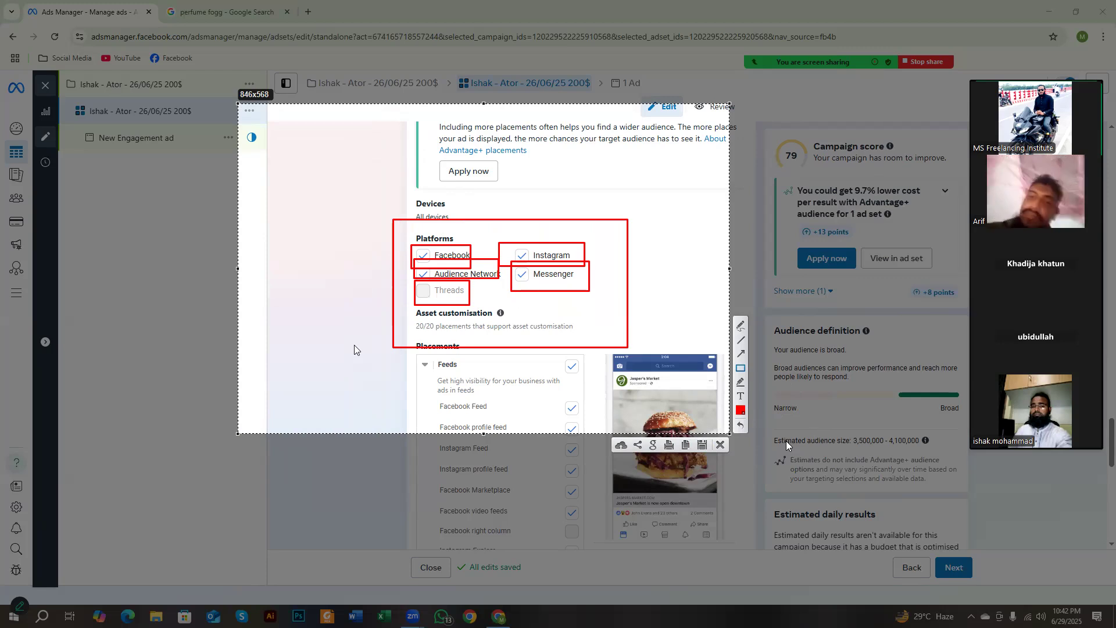
mouse_move(412, 245)
mouse_down()
mouse_move(456, 262)
mouse_move(571, 259)
mouse_up()
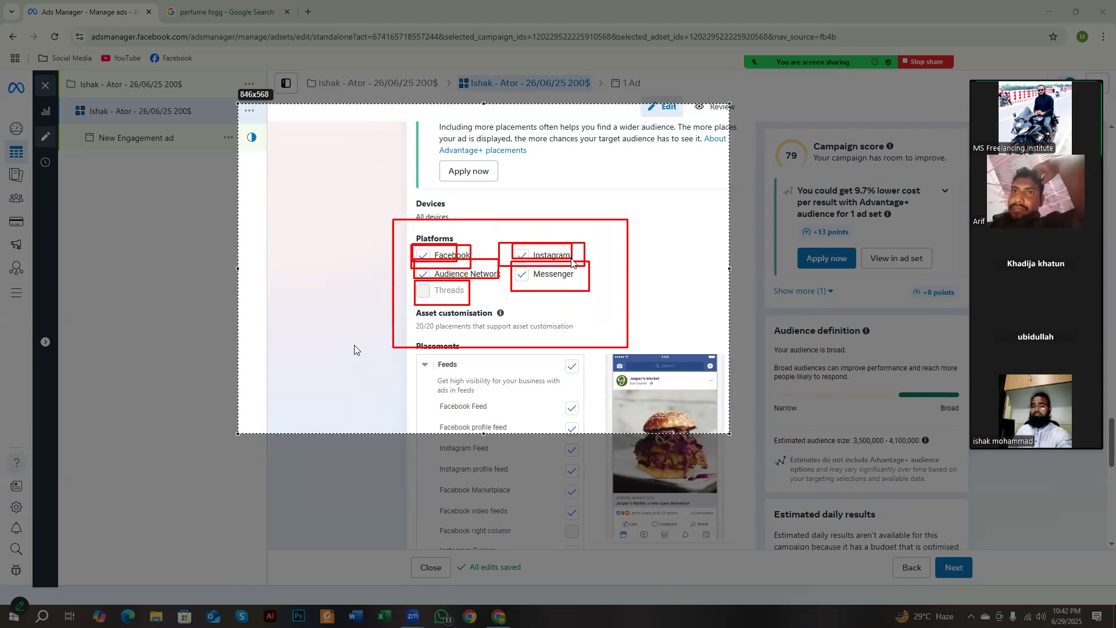
mouse_move(419, 266)
mouse_down()
mouse_move(504, 283)
mouse_move(521, 269)
mouse_move(590, 292)
mouse_up()
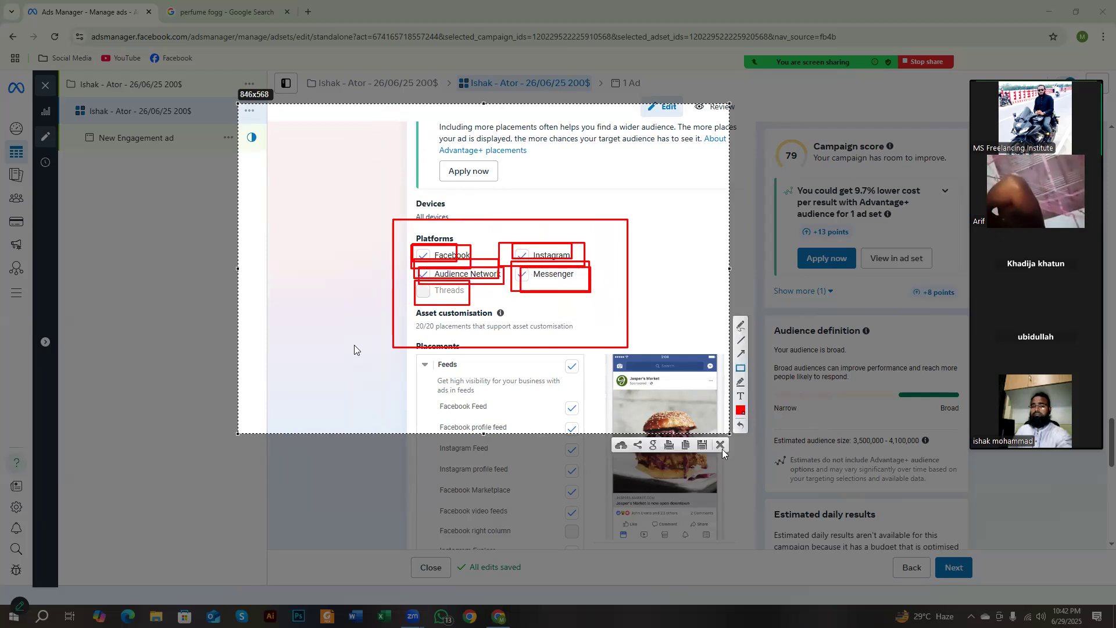
key(Escape)
Step: Deselect Audience Network, Messenger and Instagram so the manual placements run on Facebook only
scroll(456, 352, up, 3)
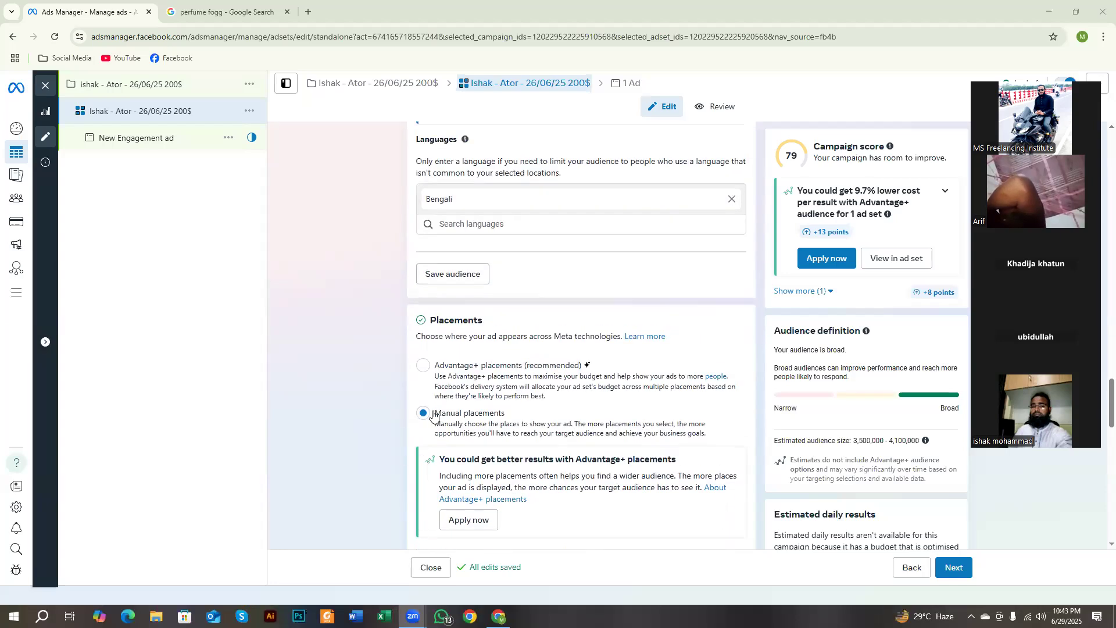
drag(434, 413, 508, 421)
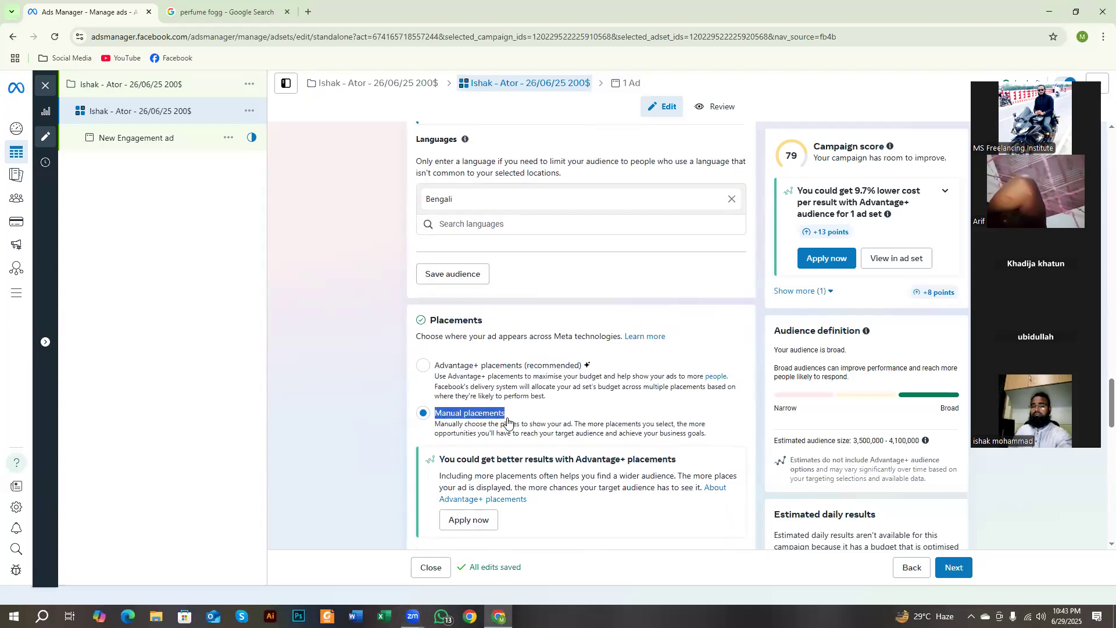
scroll(506, 423, down, 7)
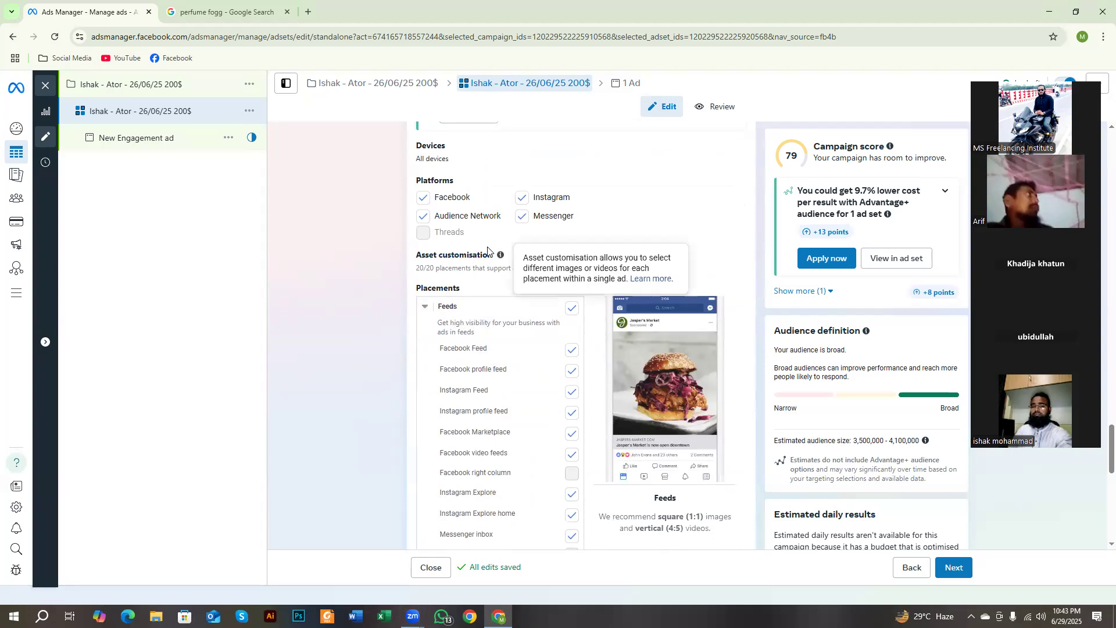
scroll(522, 277, up, 3)
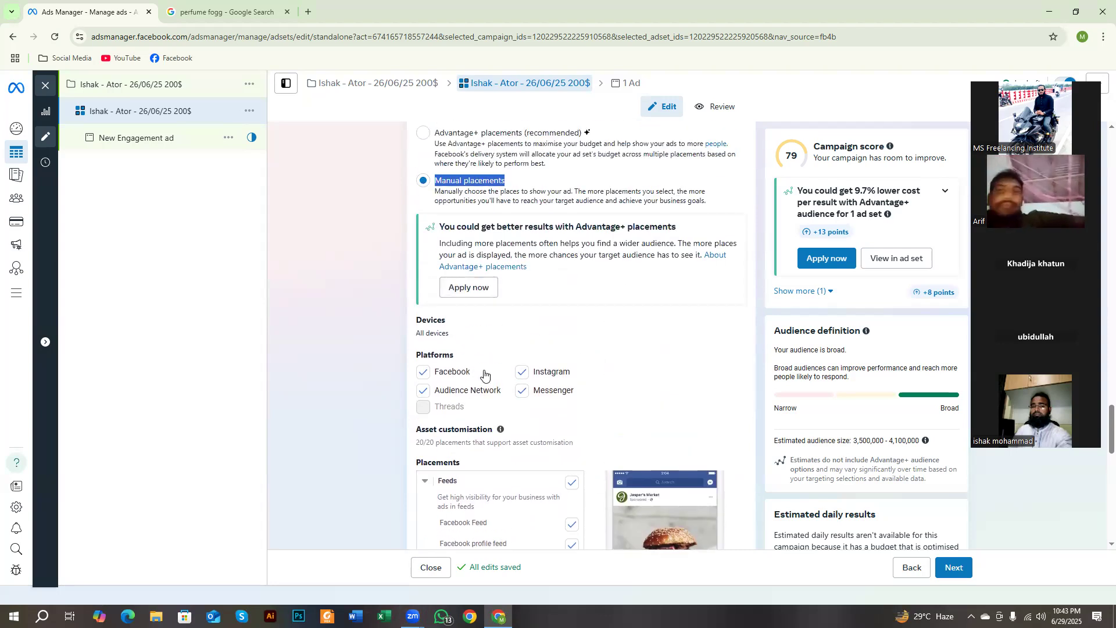
click(423, 391)
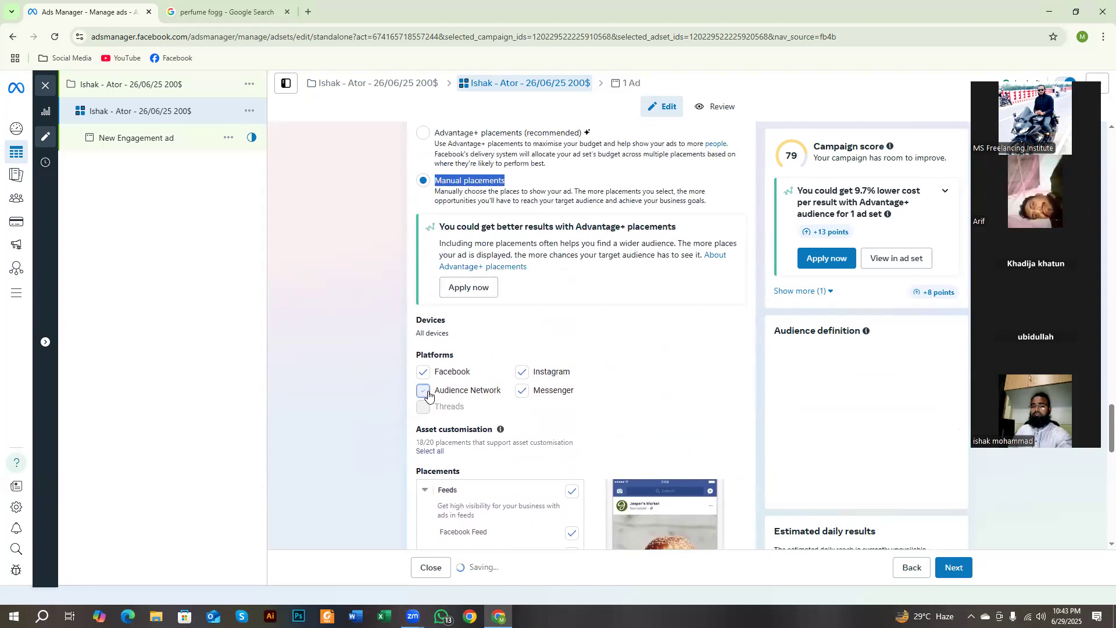
click(523, 390)
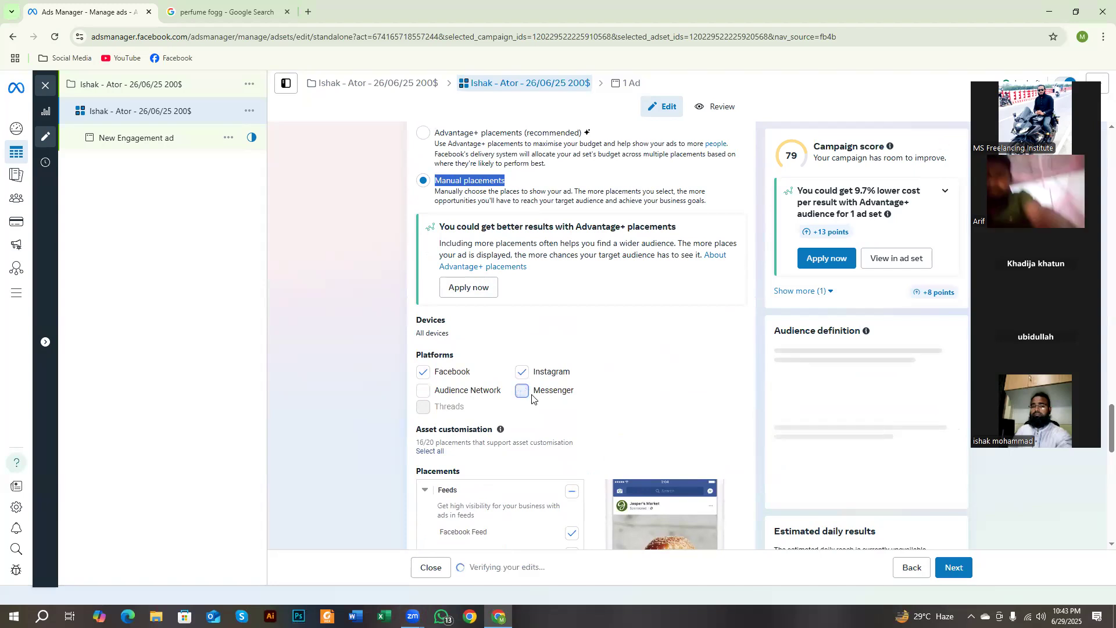
click(524, 373)
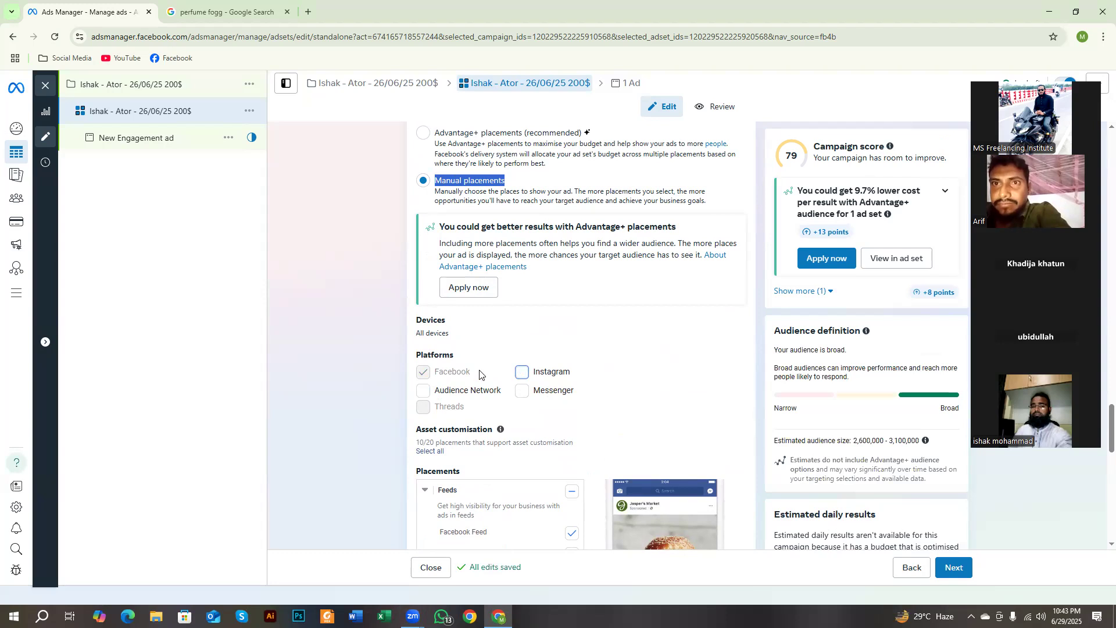
scroll(465, 331, up, 1)
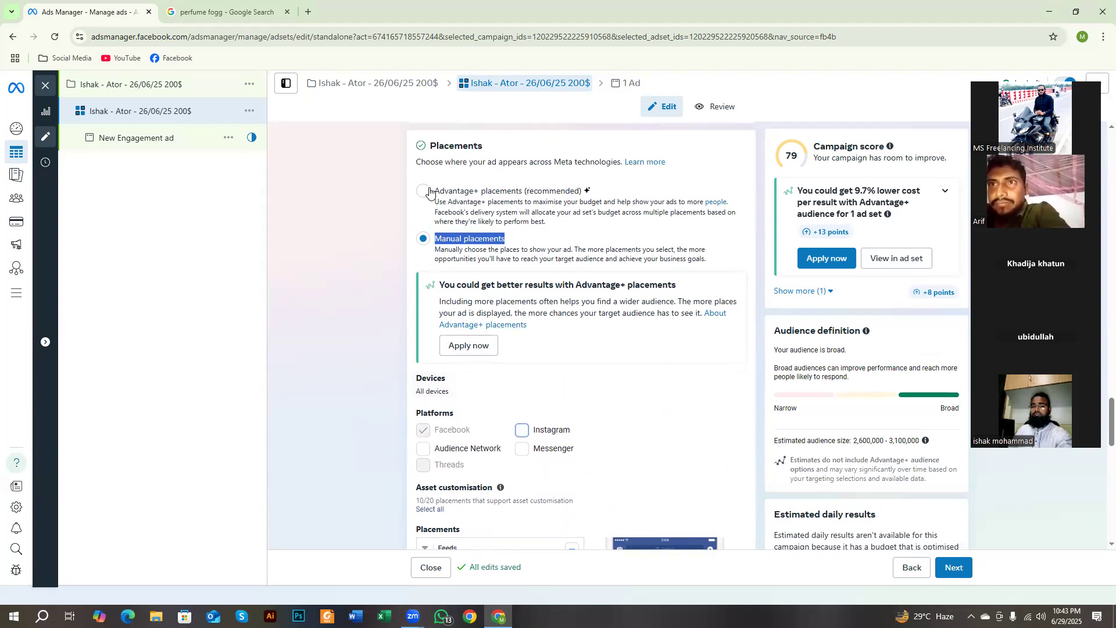
Step: Outline the Advantage+ and Manual placements options in a screen capture, and discard the capture
key(Print)
drag(405, 167, 633, 223)
mouse_move(396, 214)
mouse_down()
mouse_move(500, 279)
mouse_move(723, 320)
mouse_up()
click(714, 328)
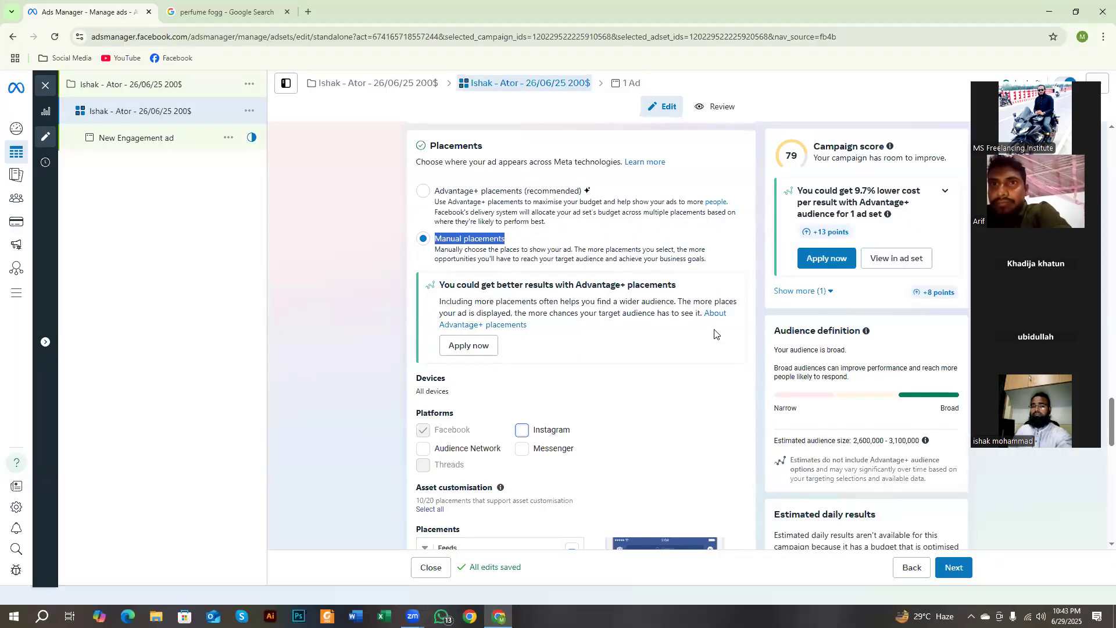
Step: Capture the Placements list and outline Facebook Feed, Facebook profile feed, Instagram Feed and Facebook Marketplace in red
scroll(574, 343, down, 4)
scroll(573, 347, down, 1)
scroll(572, 349, up, 1)
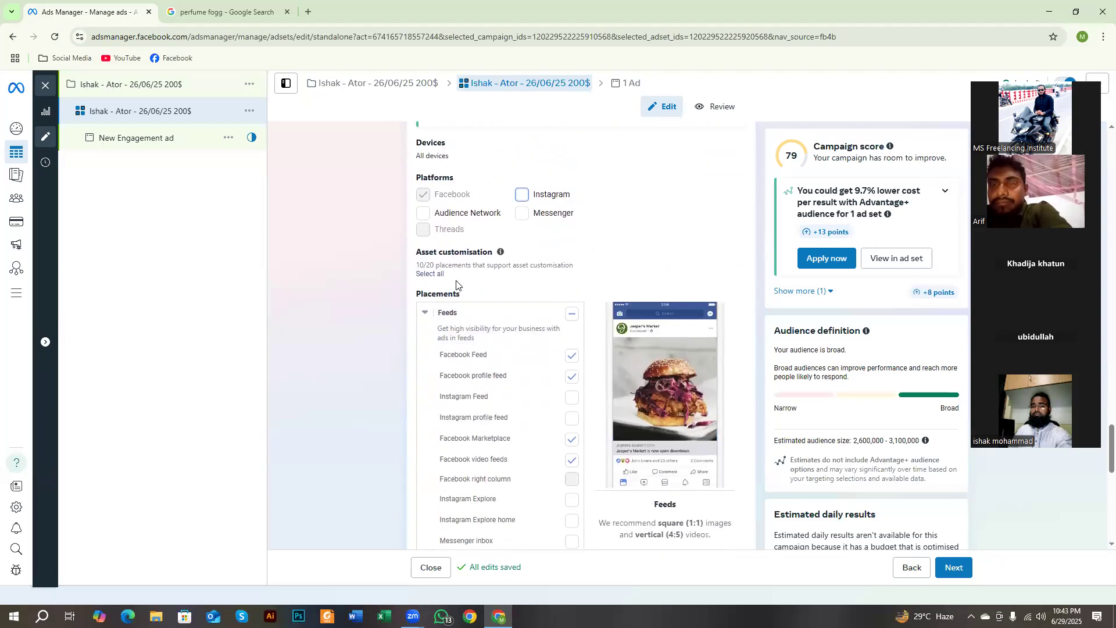
scroll(406, 244, down, 2)
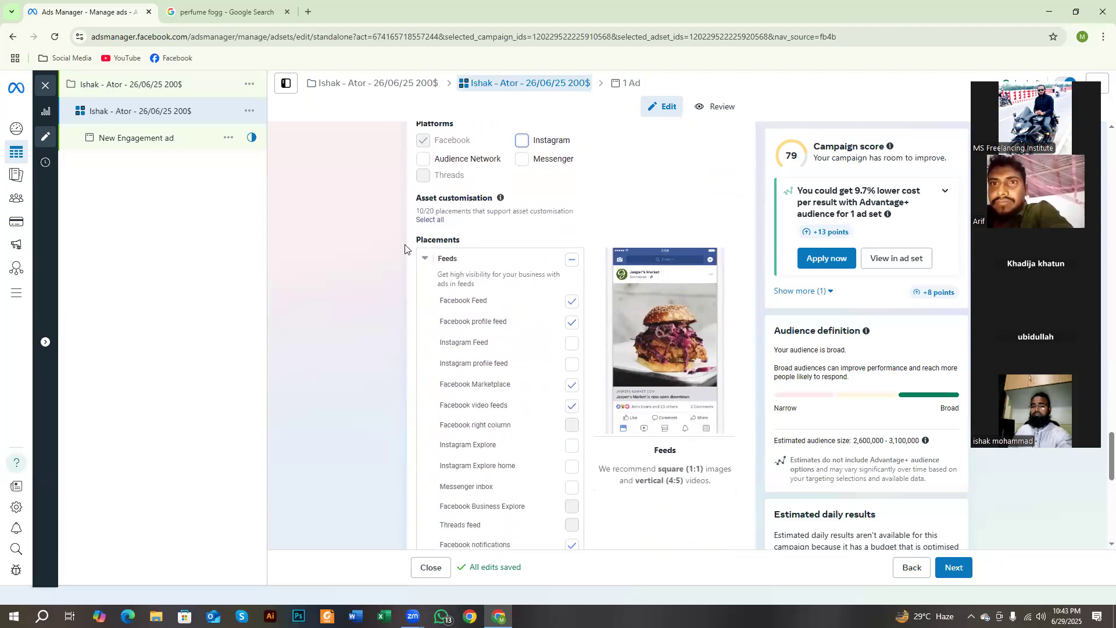
key(Print)
drag(360, 157, 776, 626)
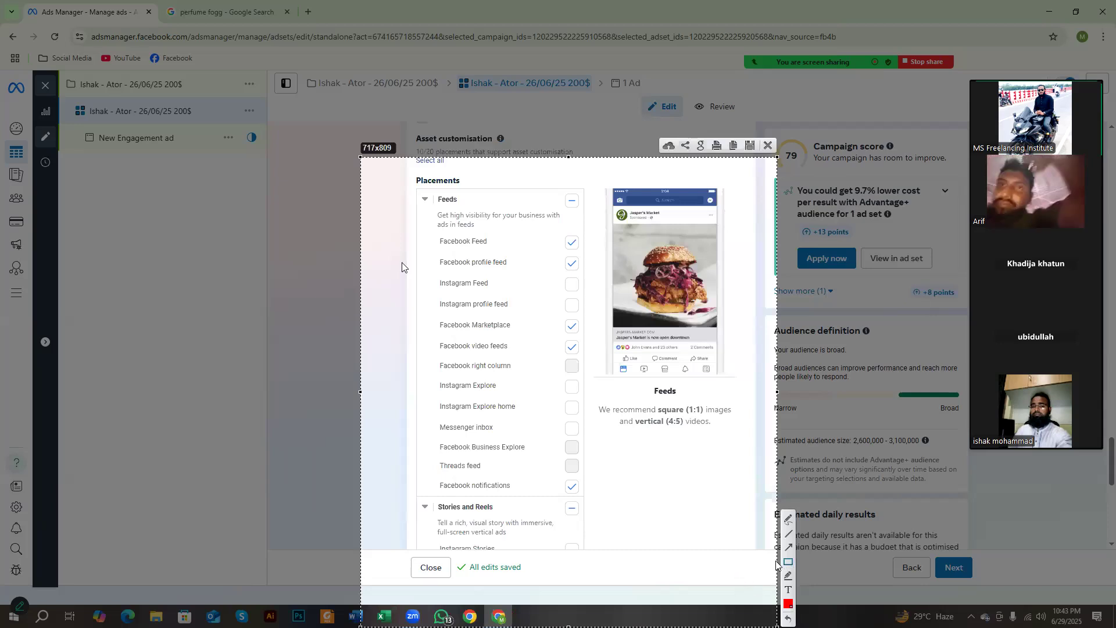
drag(438, 222, 583, 255)
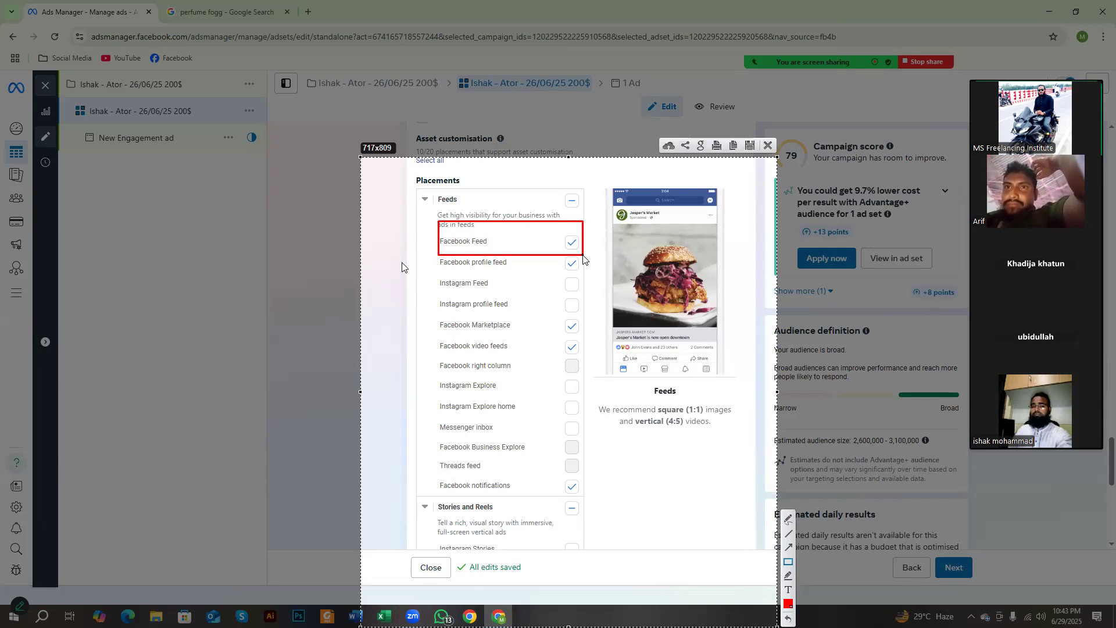
drag(431, 254, 594, 273)
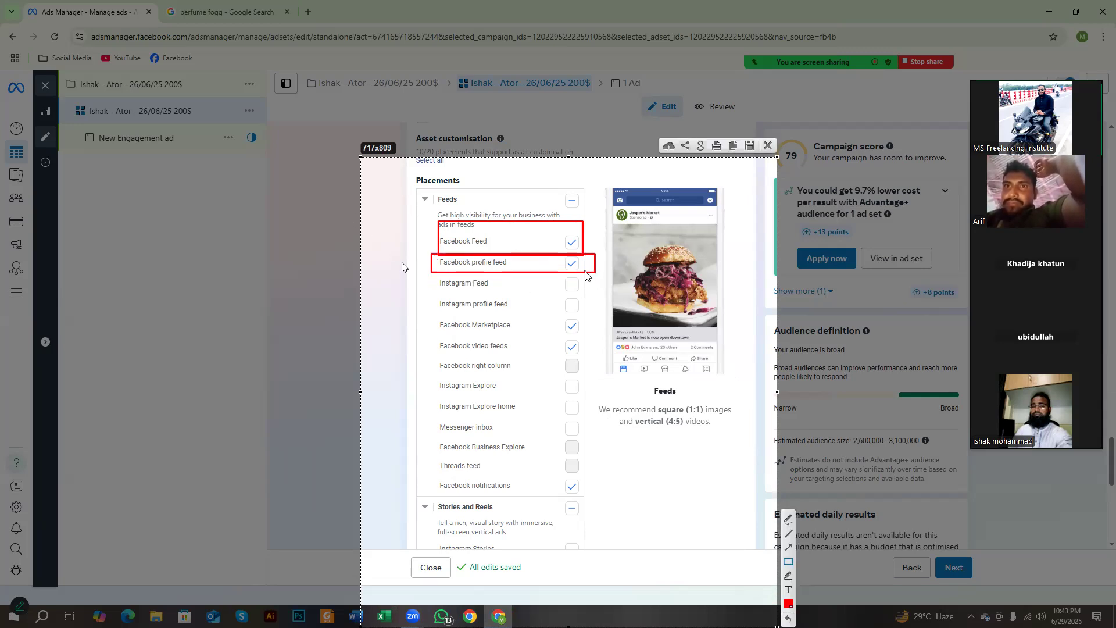
drag(432, 271, 589, 296)
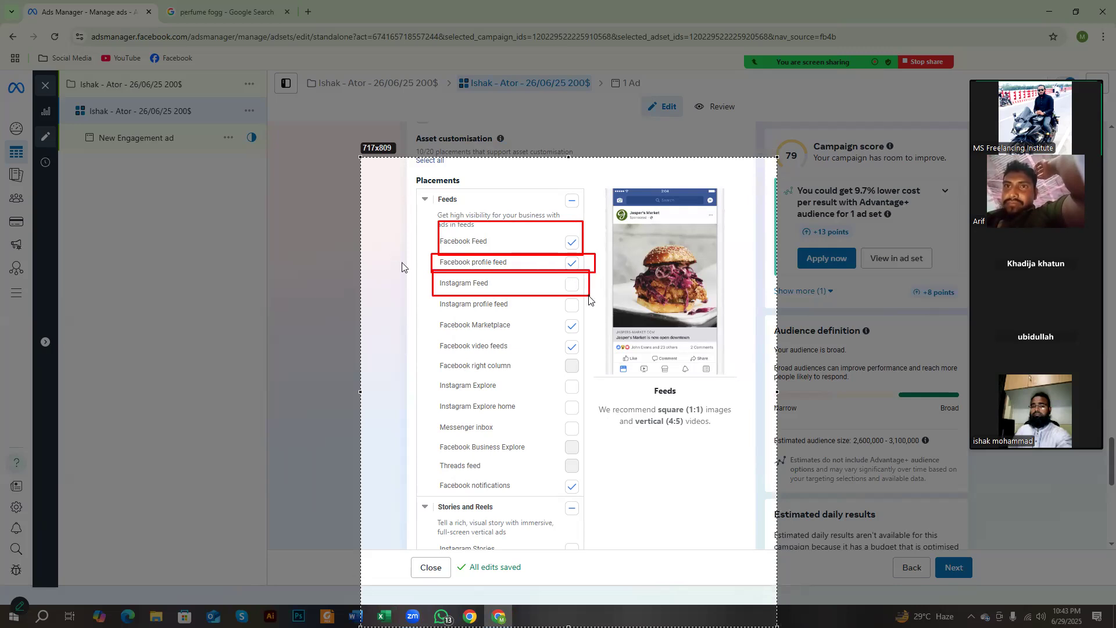
drag(427, 310, 585, 336)
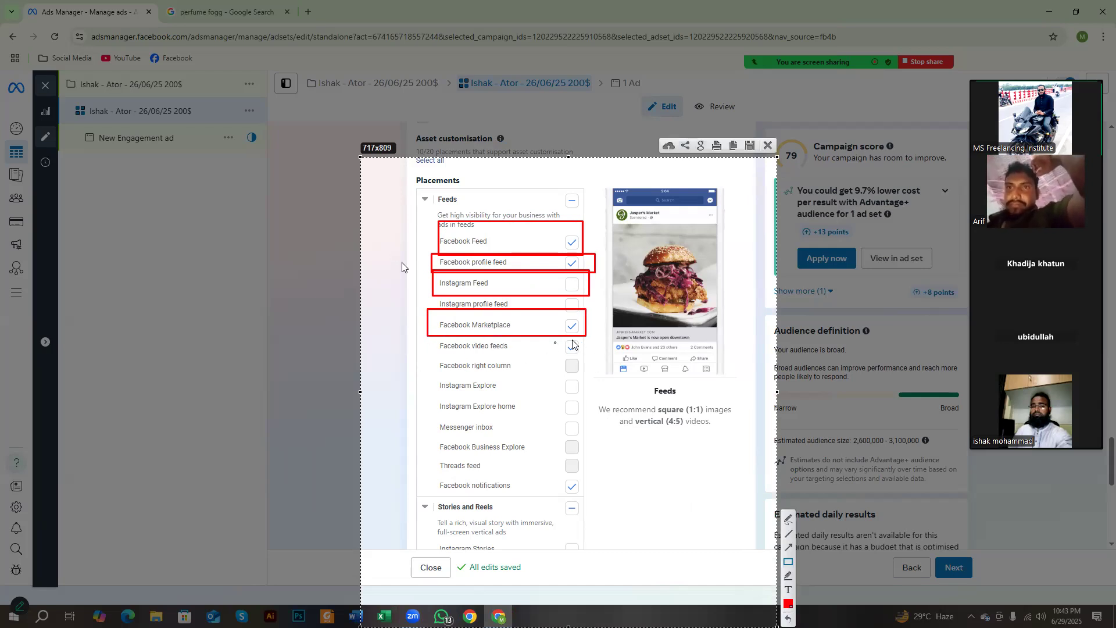
Step: Outline Facebook video feeds, Facebook notifications and the Stories and Reels group in red, and discard the capture
drag(559, 340, 585, 354)
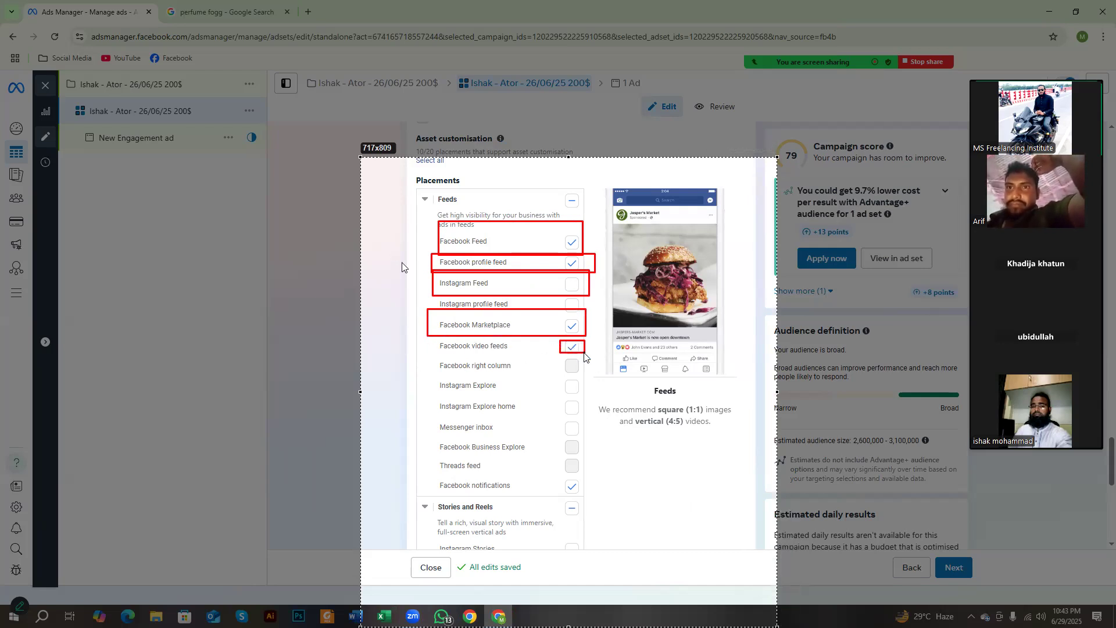
drag(423, 329, 518, 355)
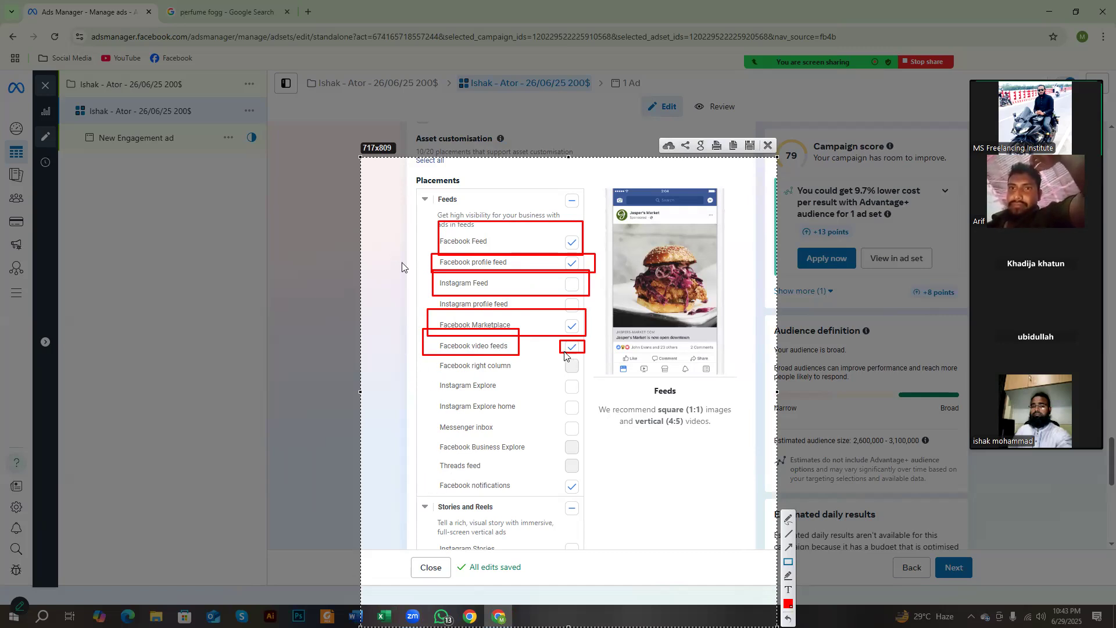
drag(559, 339, 583, 353)
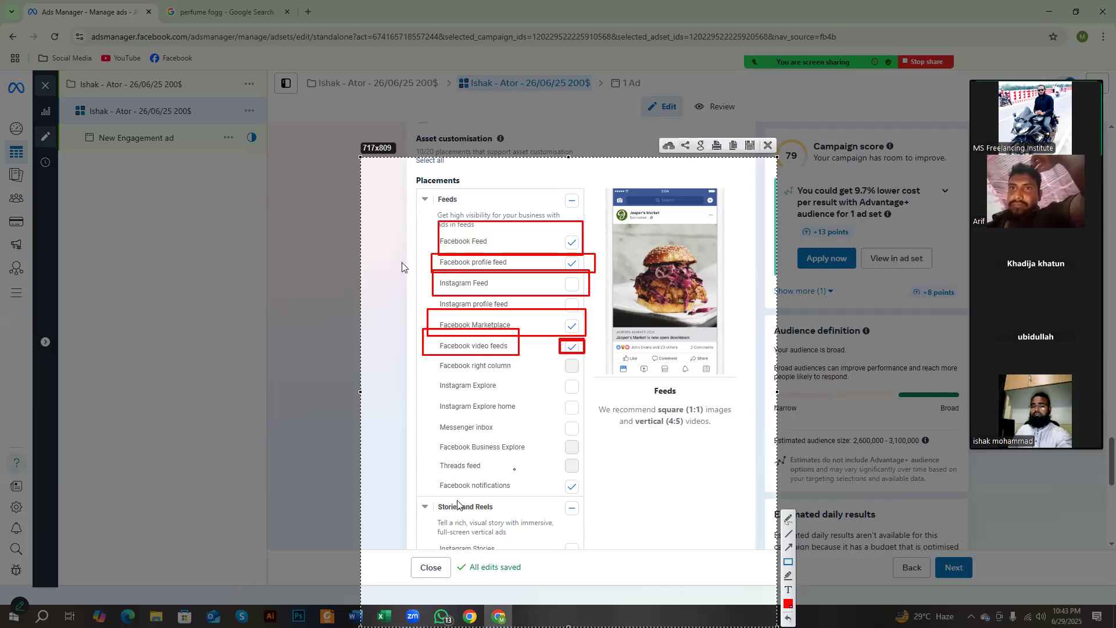
drag(430, 472, 589, 498)
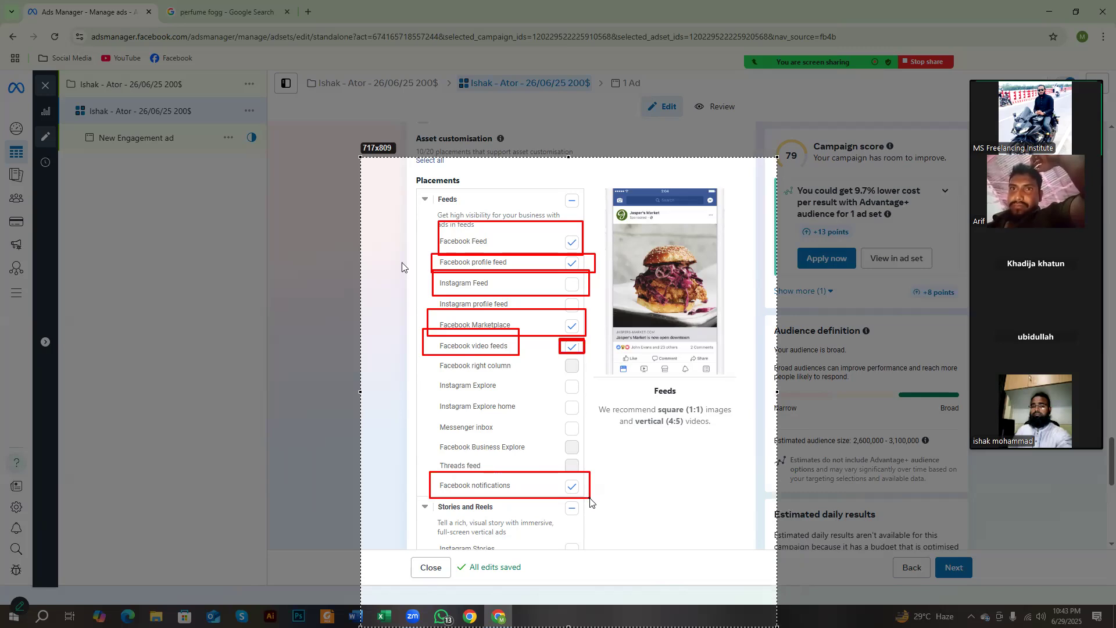
drag(430, 492, 586, 529)
right_click(515, 489)
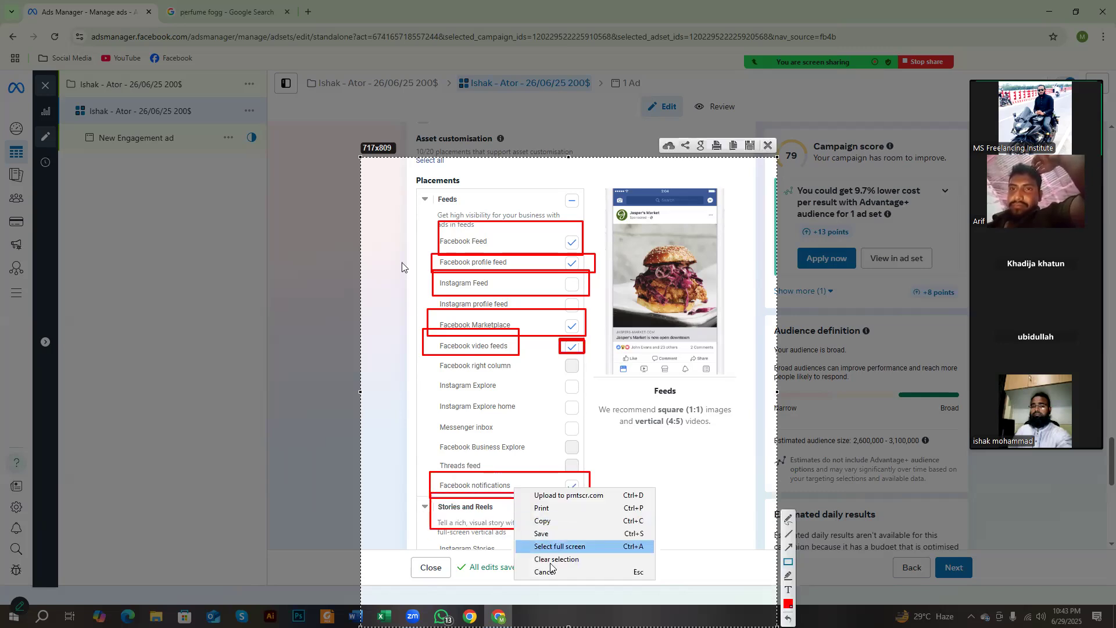
click(549, 571)
Step: Look through the remaining manual placements and continue from the ad set to the ad's settings
scroll(510, 491, down, 7)
scroll(509, 493, up, 12)
scroll(488, 433, up, 5)
scroll(523, 482, down, 8)
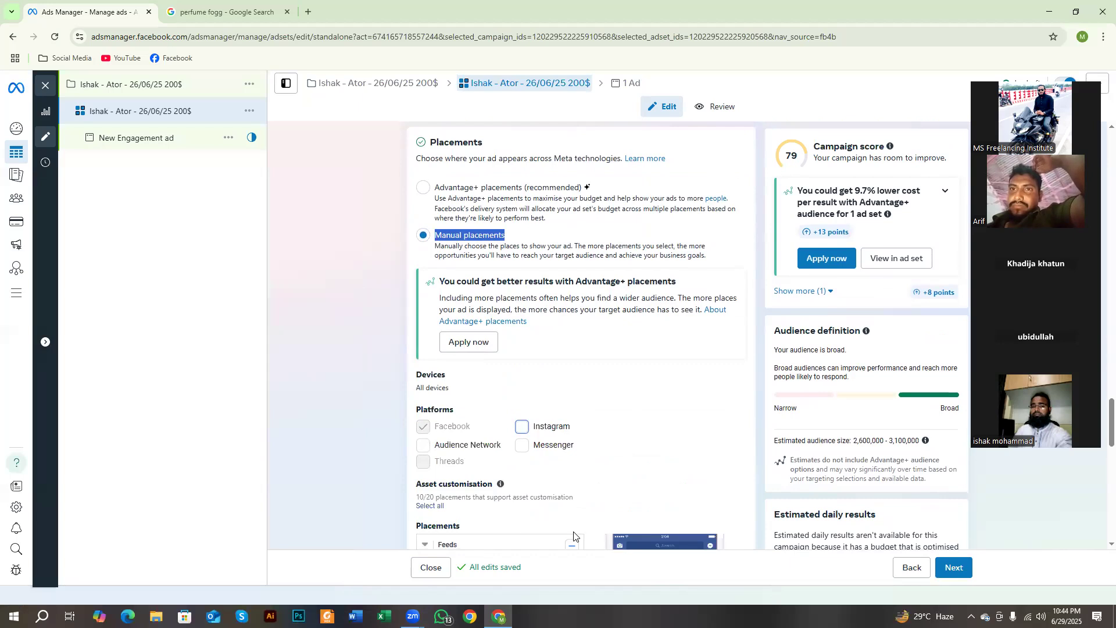
scroll(442, 348, down, 4)
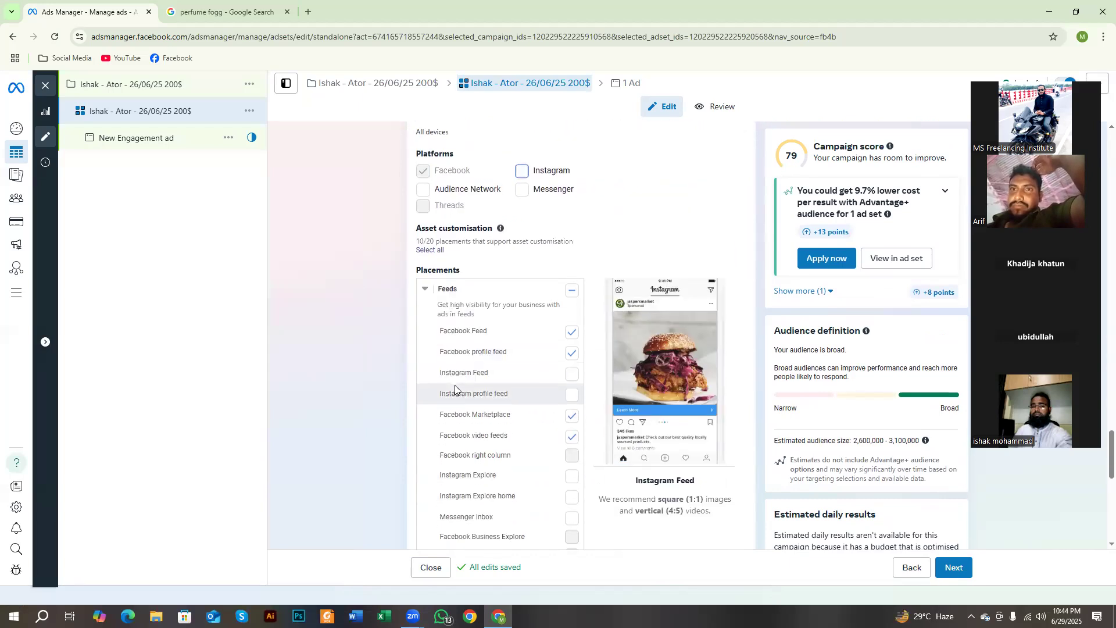
scroll(455, 389, down, 10)
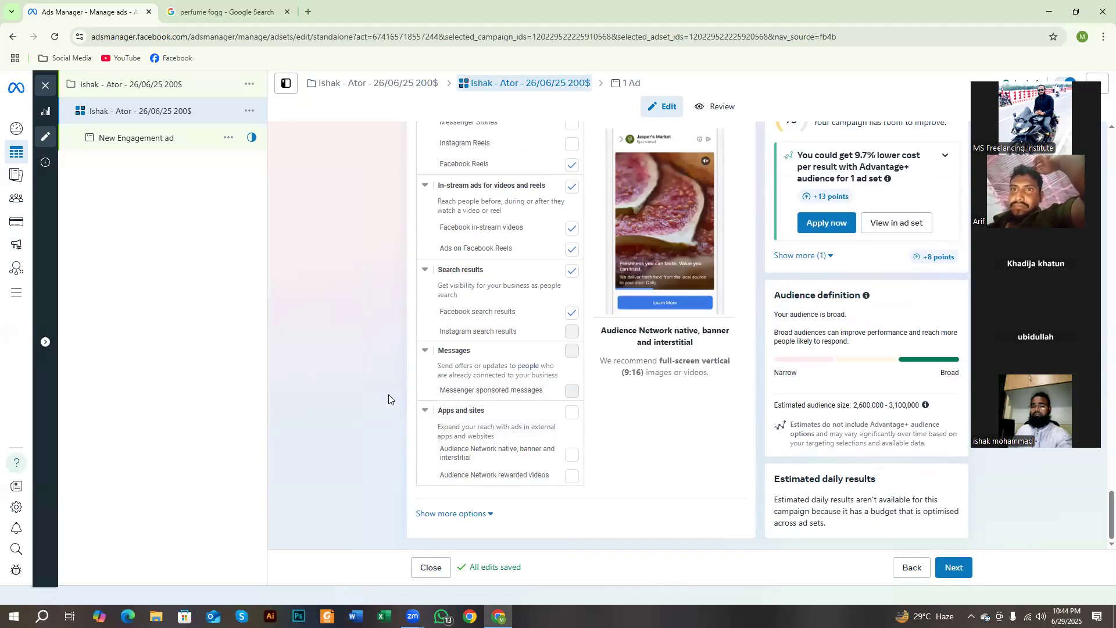
scroll(326, 348, up, 4)
click(953, 568)
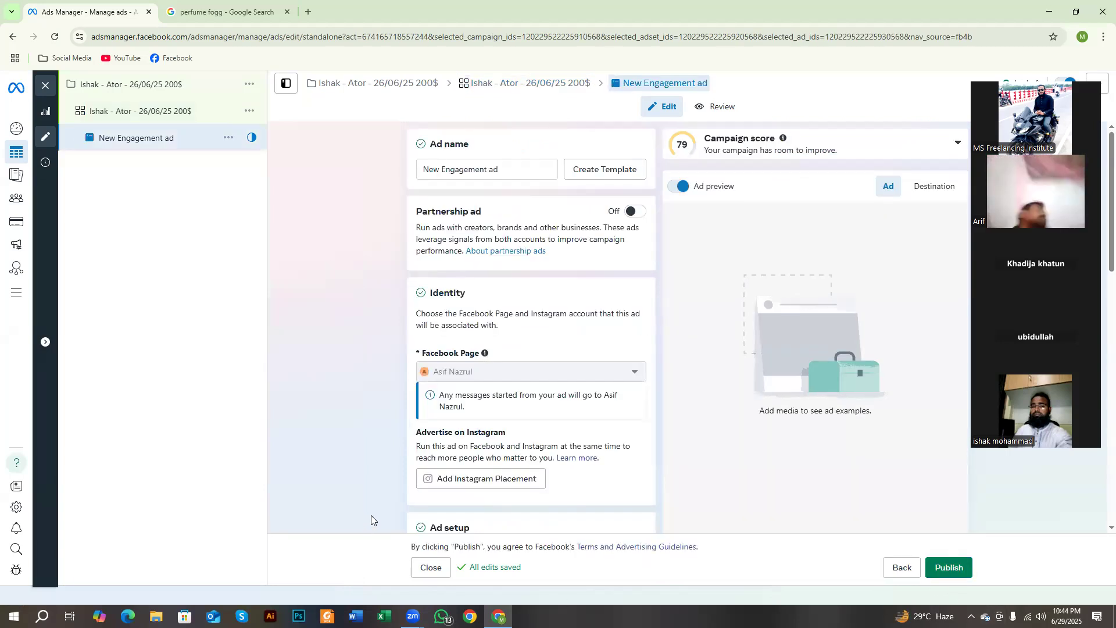
Step: Rename the ad with the same name as its campaign, copied from the campaign's breadcrumb
drag(313, 73, 448, 93)
key(ctrl+c)
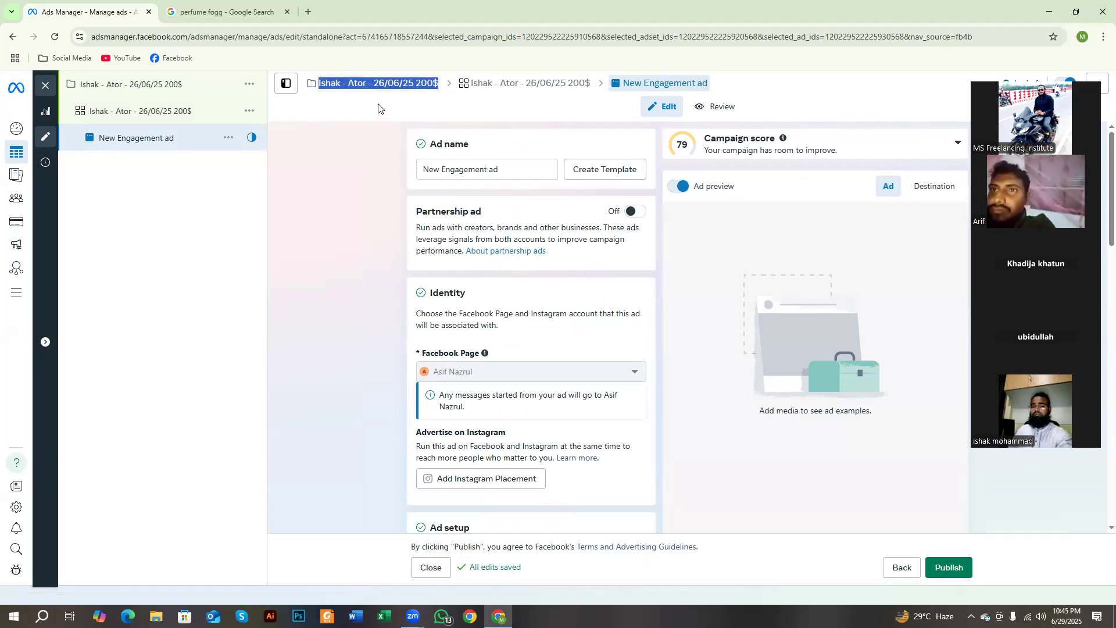
click(459, 169)
key(ctrl+a)
key(ctrl+v)
click(222, 294)
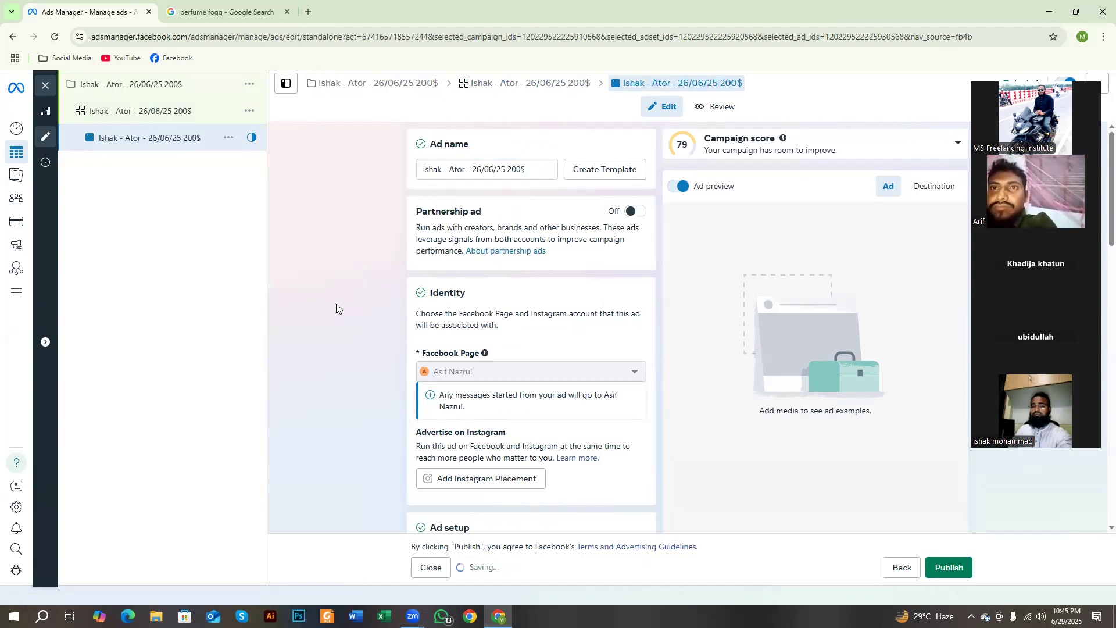
Step: Capture the ad settings page and outline the Partnership ad section and its heading in red
scroll(410, 256, down, 3)
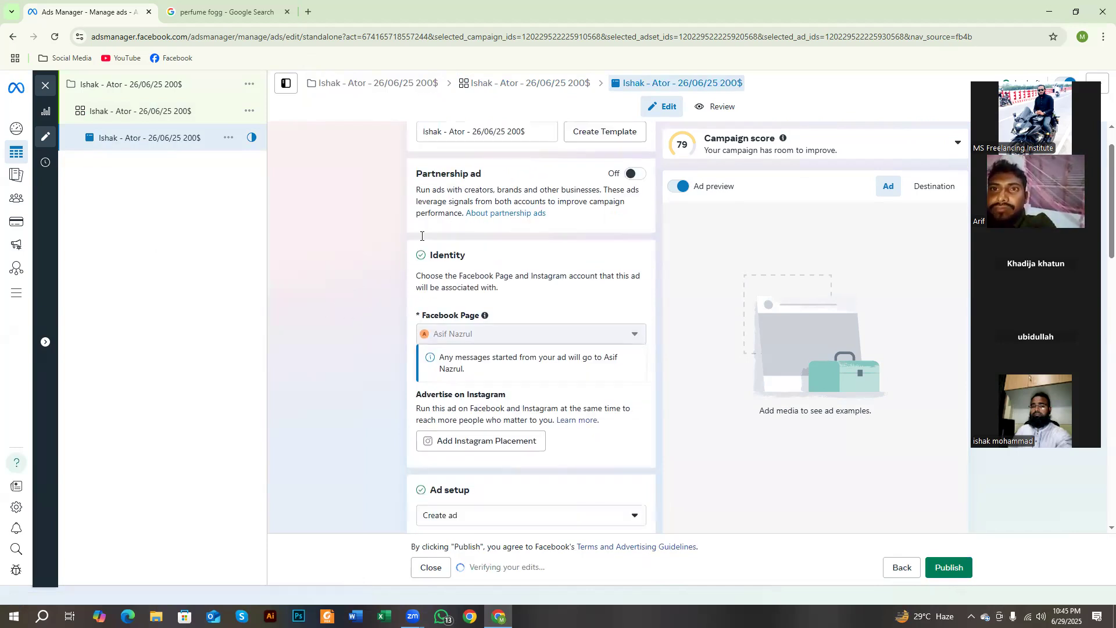
mouse_move(483, 201)
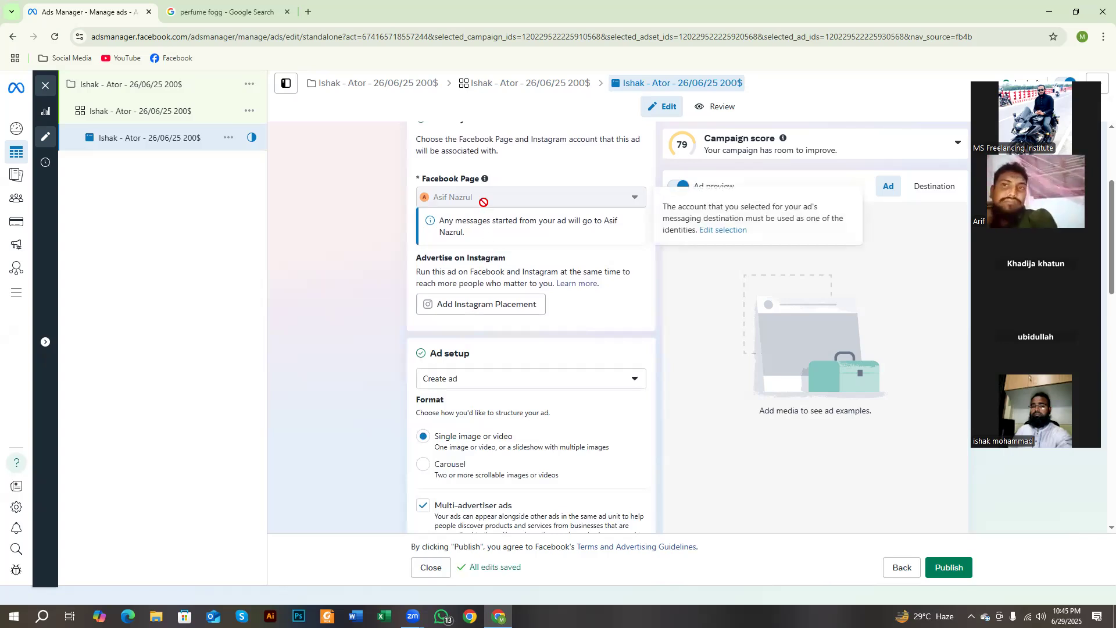
scroll(485, 206, down, 2)
scroll(302, 270, up, 4)
scroll(348, 285, up, 1)
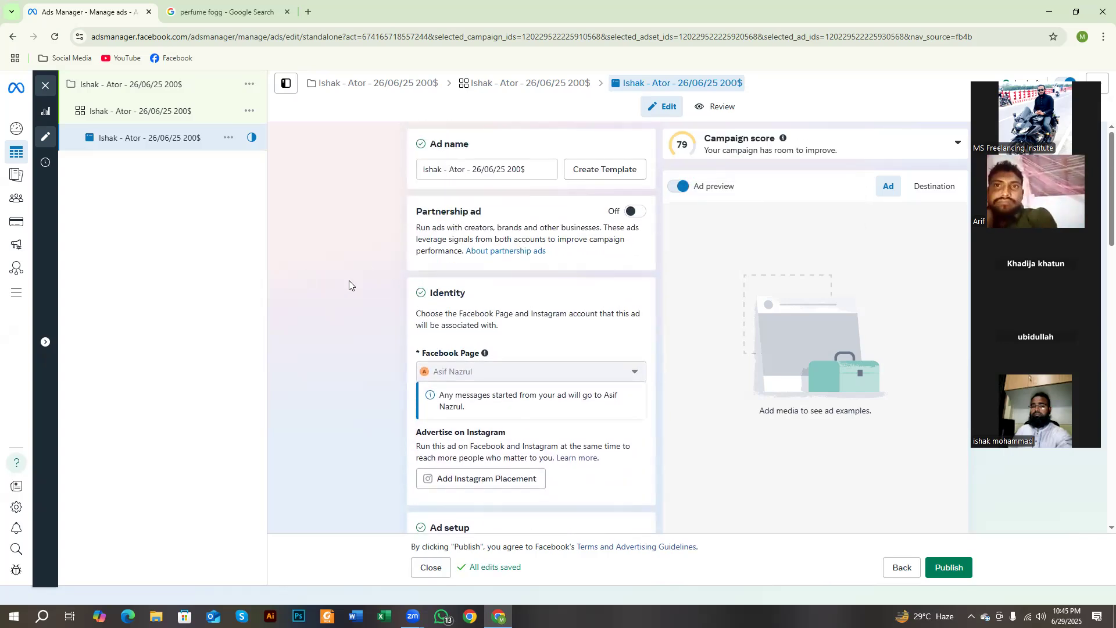
key(Print)
drag(2, 19, 1068, 584)
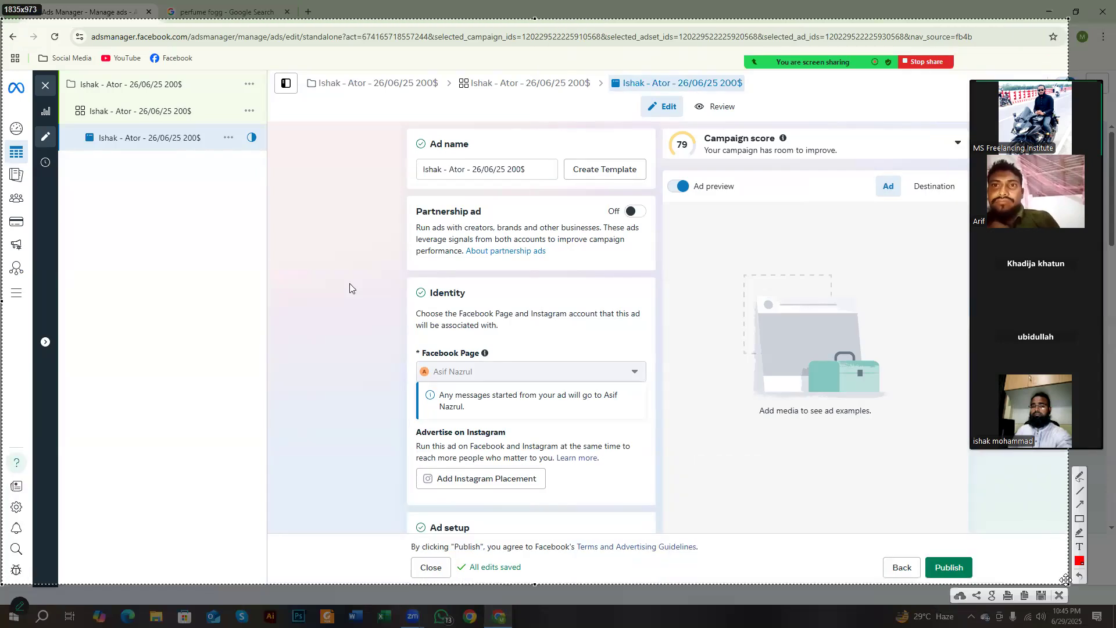
click(1079, 518)
drag(383, 195, 665, 281)
drag(405, 200, 501, 220)
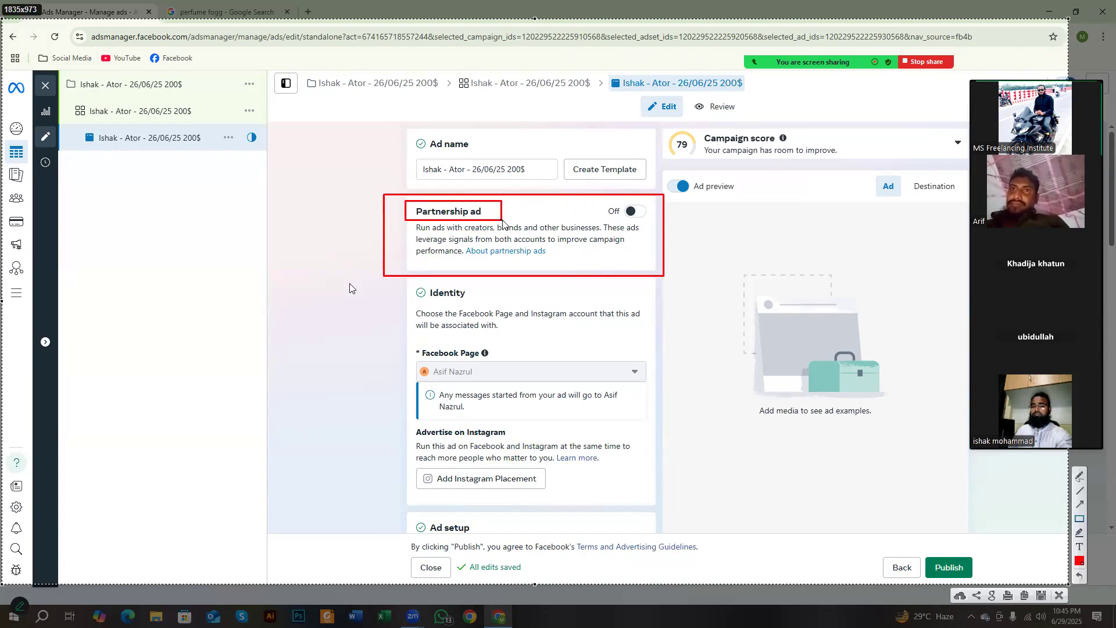
Step: Outline the Ad name and Identity sections, including Facebook Page and Advertise on Instagram, in red, and discard the capture
drag(412, 127, 568, 184)
drag(402, 281, 635, 480)
drag(414, 329, 518, 353)
mouse_move(412, 353)
mouse_down()
mouse_move(491, 392)
mouse_move(486, 382)
mouse_up()
mouse_move(416, 422)
mouse_down()
mouse_move(536, 452)
mouse_move(529, 441)
mouse_up()
drag(412, 463, 584, 501)
right_click(586, 417)
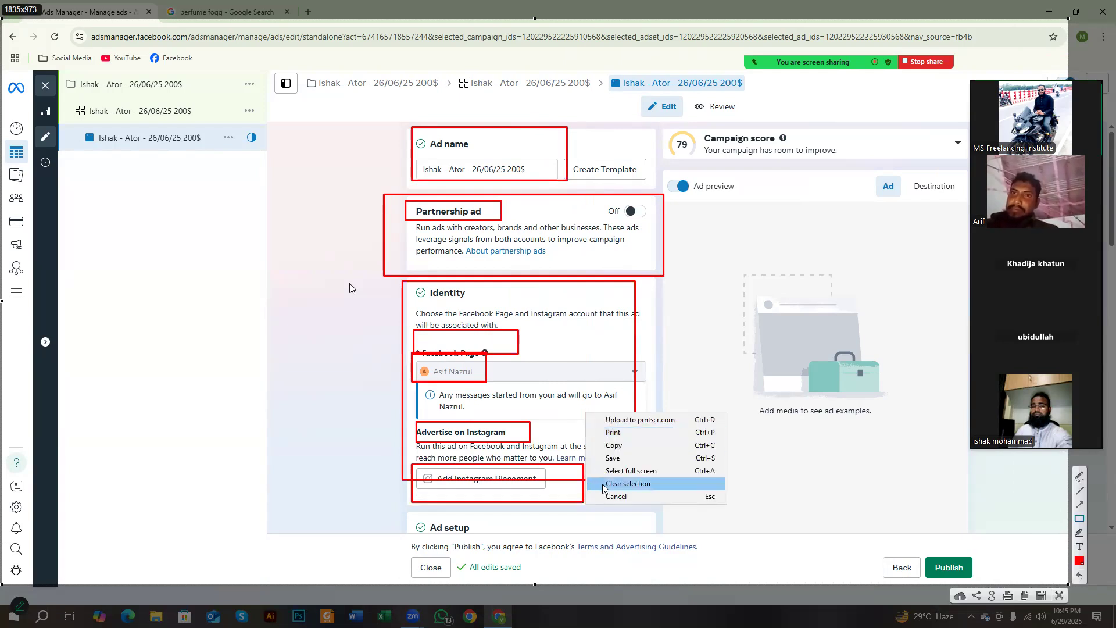
click(616, 495)
scroll(567, 430, down, 5)
scroll(562, 423, down, 1)
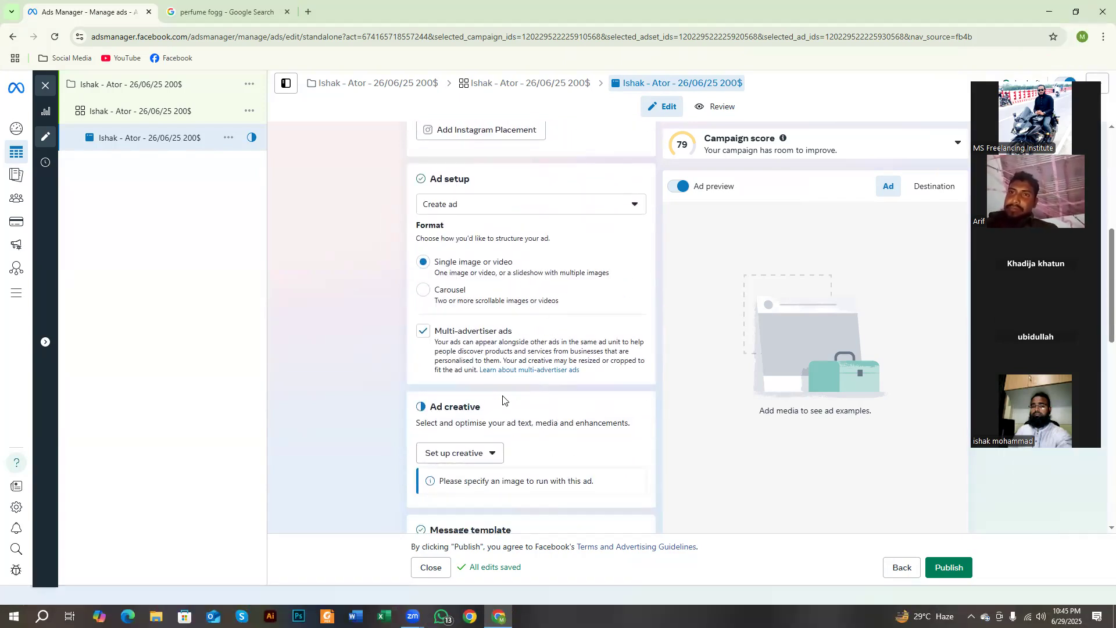
key(Print)
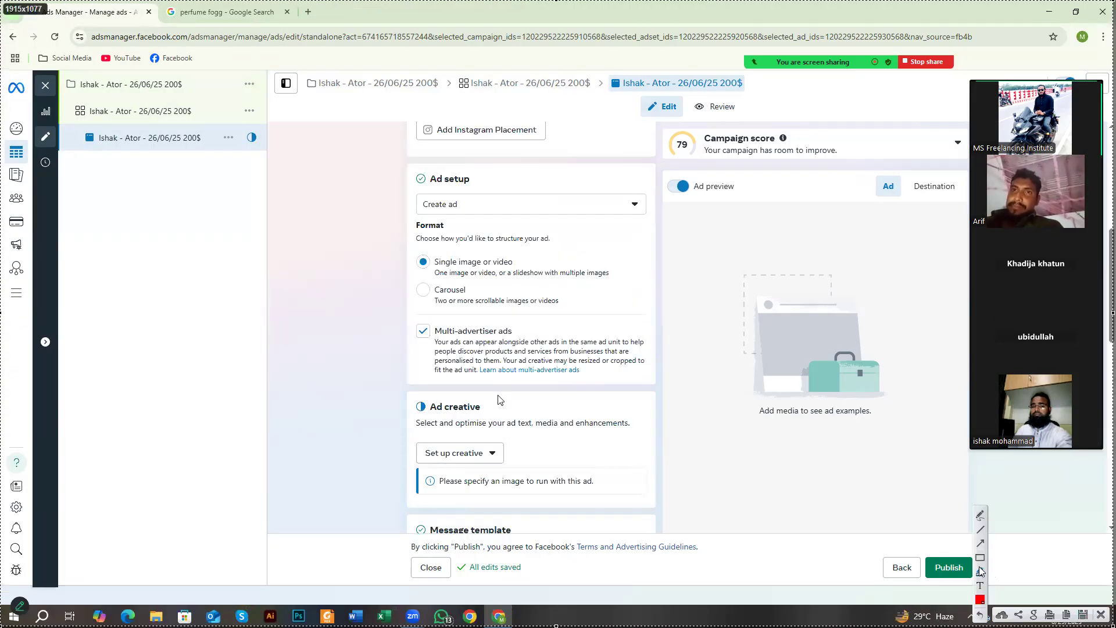
drag(371, 157, 378, 105)
right_click(430, 154)
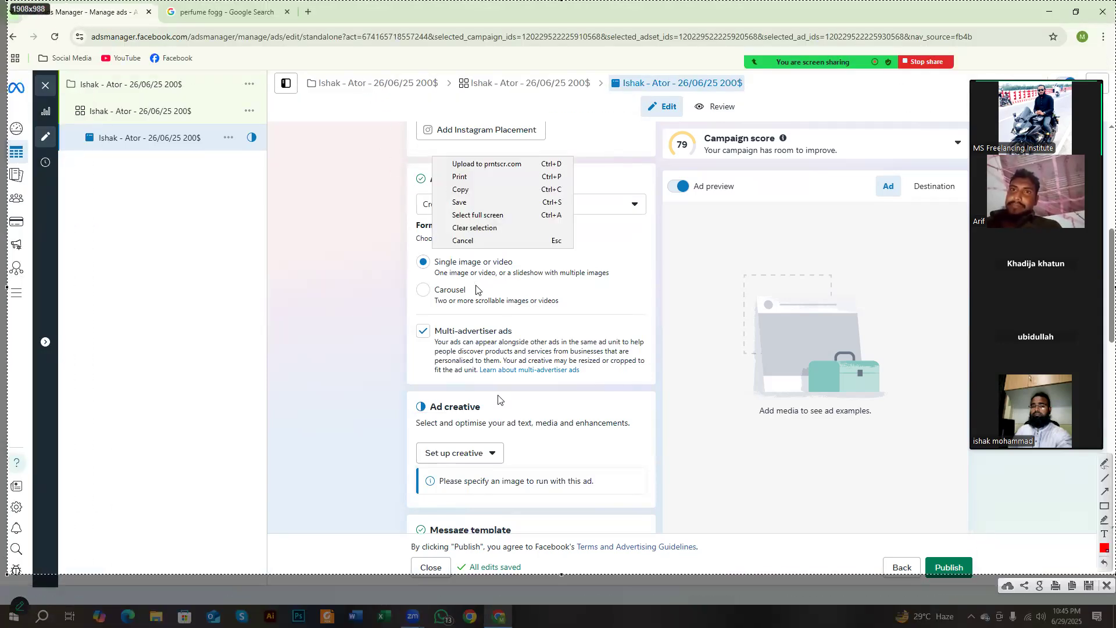
click(465, 241)
Step: Show the Ad setup choices and outline Ad setup, Create ad, Use existing post and Use Creative Hub mockup in red on a full-screen capture
click(474, 212)
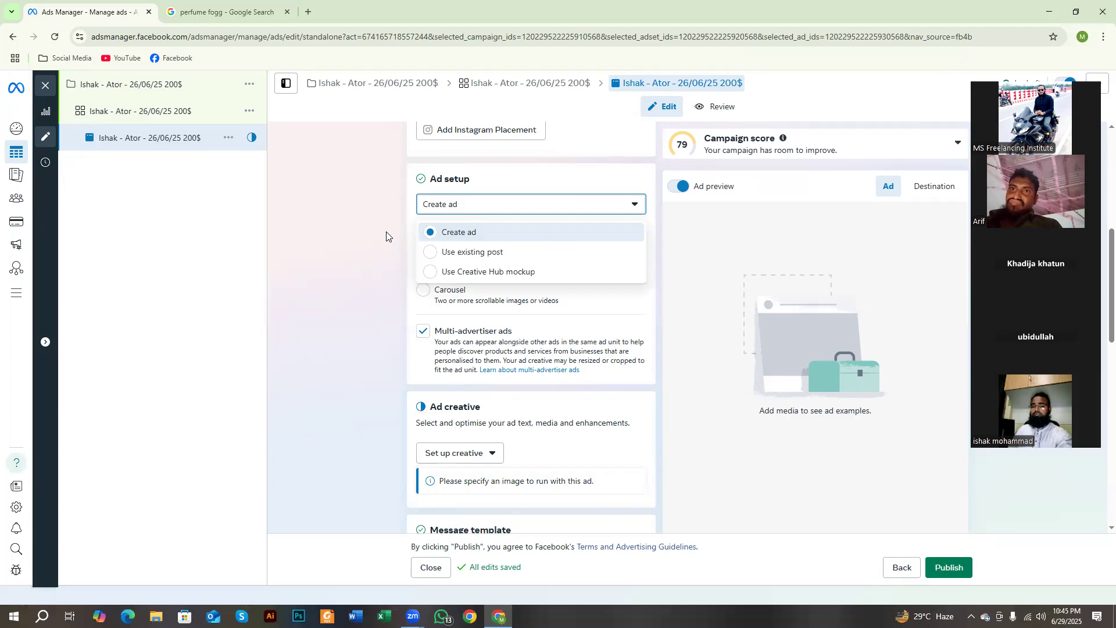
key(Print)
key(ctrl+a)
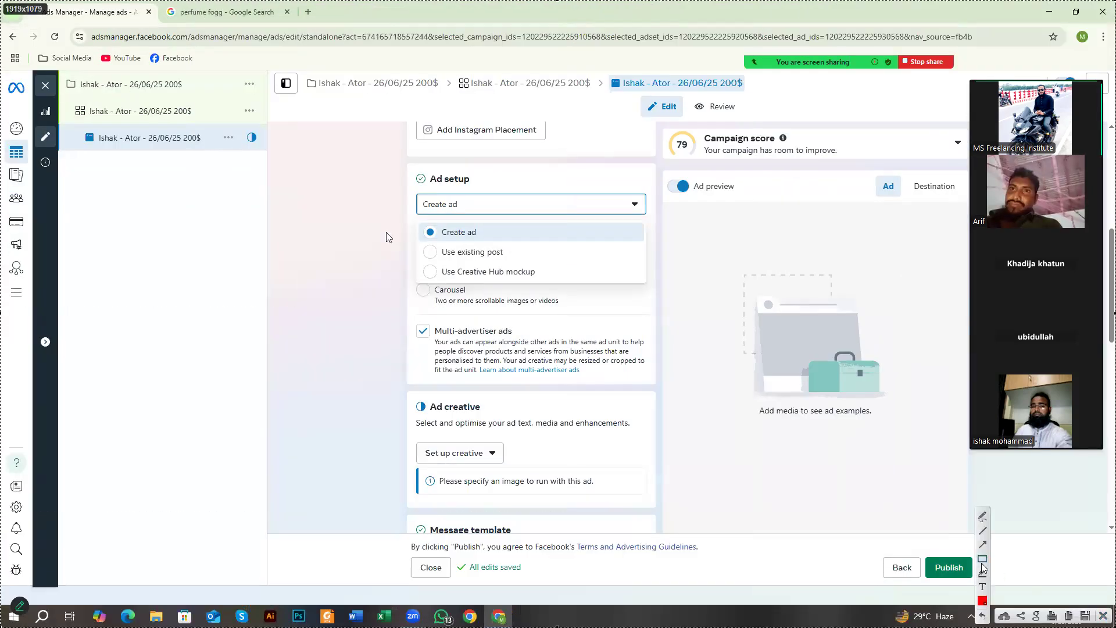
drag(28, 78, 913, 626)
drag(384, 149, 482, 188)
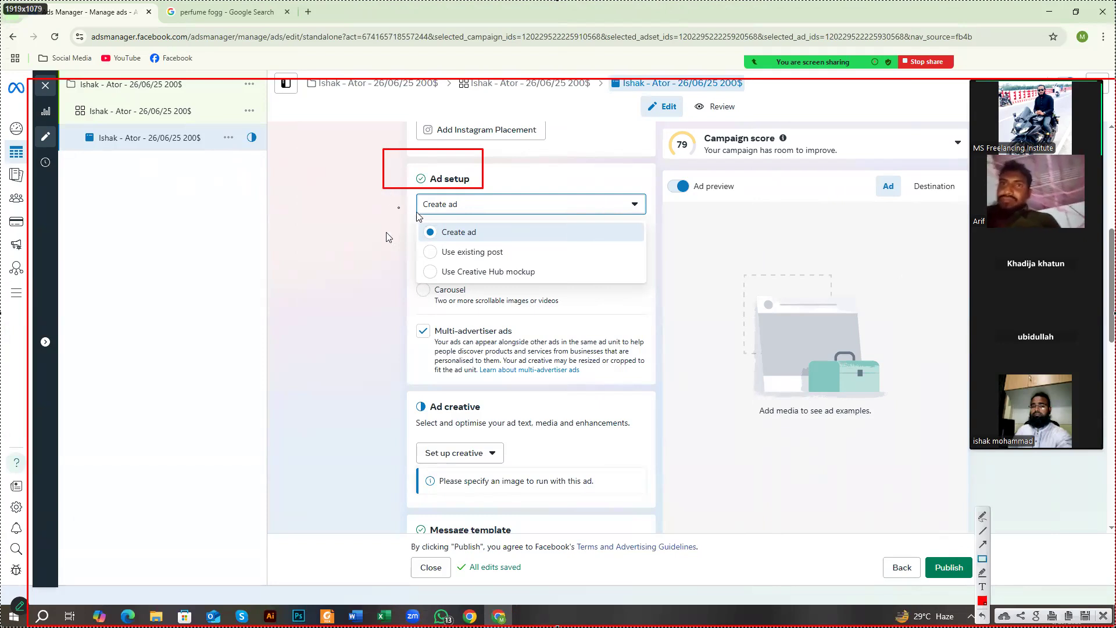
drag(415, 216, 495, 240)
drag(422, 244, 528, 258)
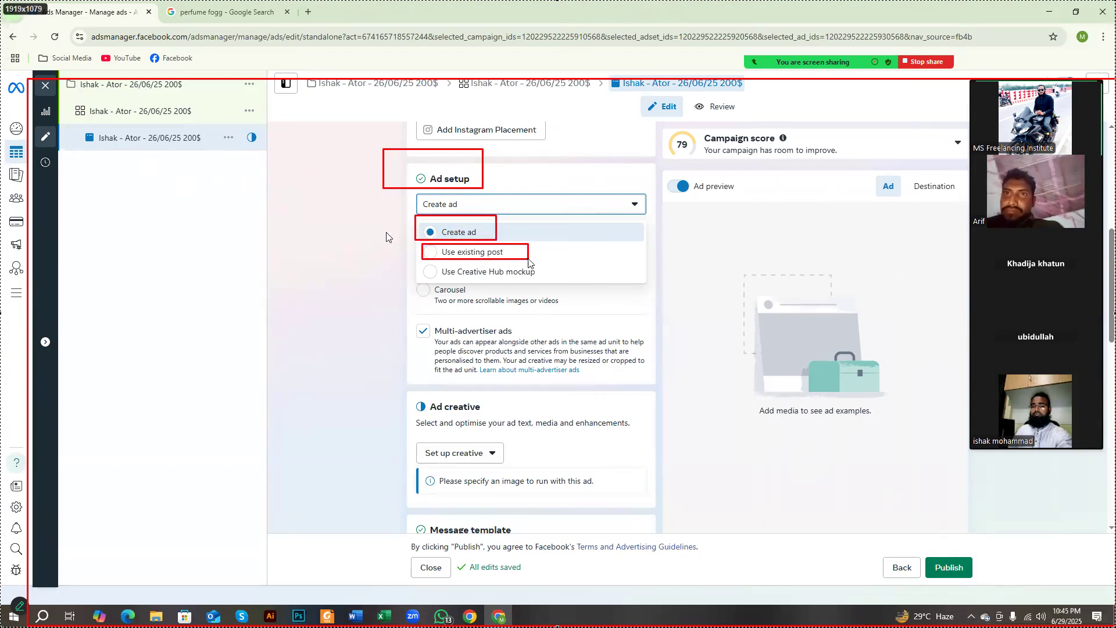
drag(415, 256, 542, 290)
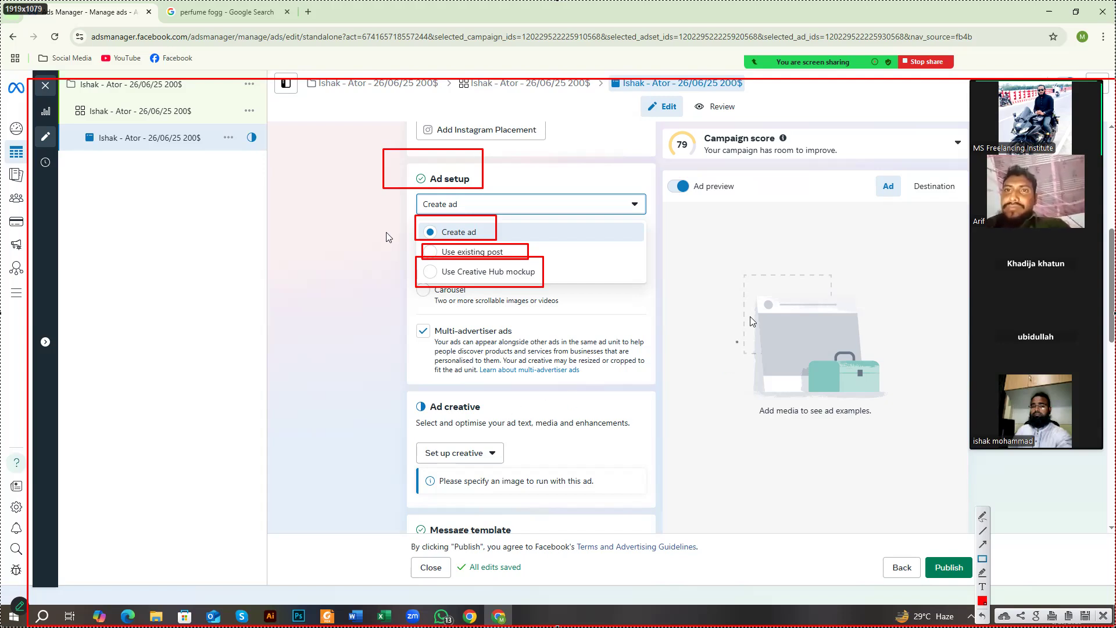
Step: Draw nested red rectangles across the empty ad preview area and one more below it on the capture
drag(695, 223, 932, 382)
mouse_move(760, 260)
mouse_down()
mouse_move(917, 345)
mouse_move(818, 275)
mouse_move(826, 308)
mouse_up()
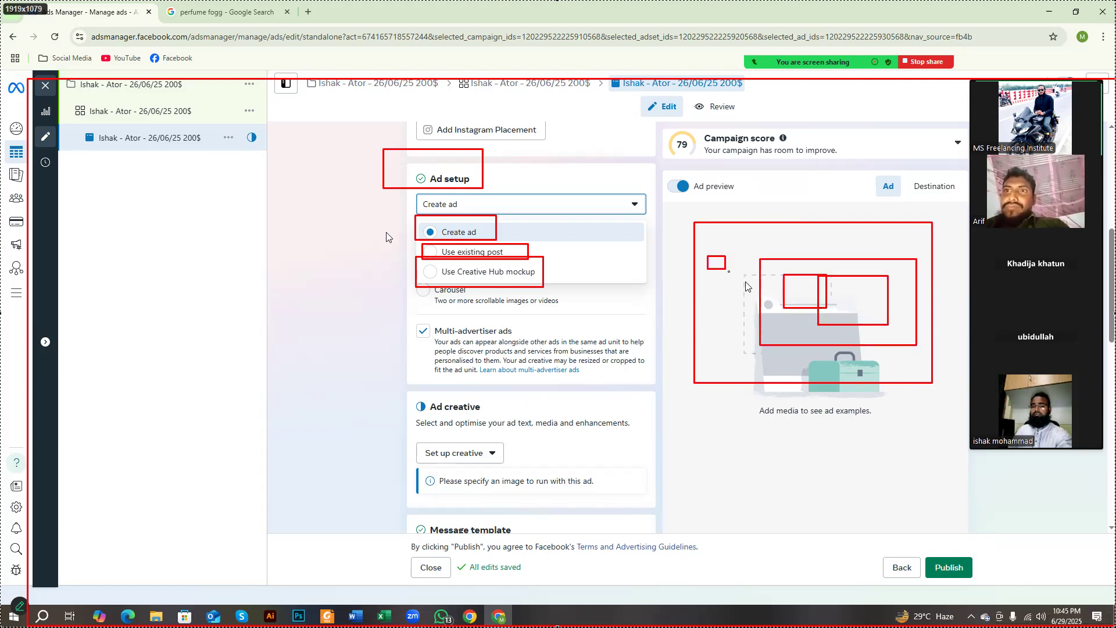
drag(707, 257, 747, 283)
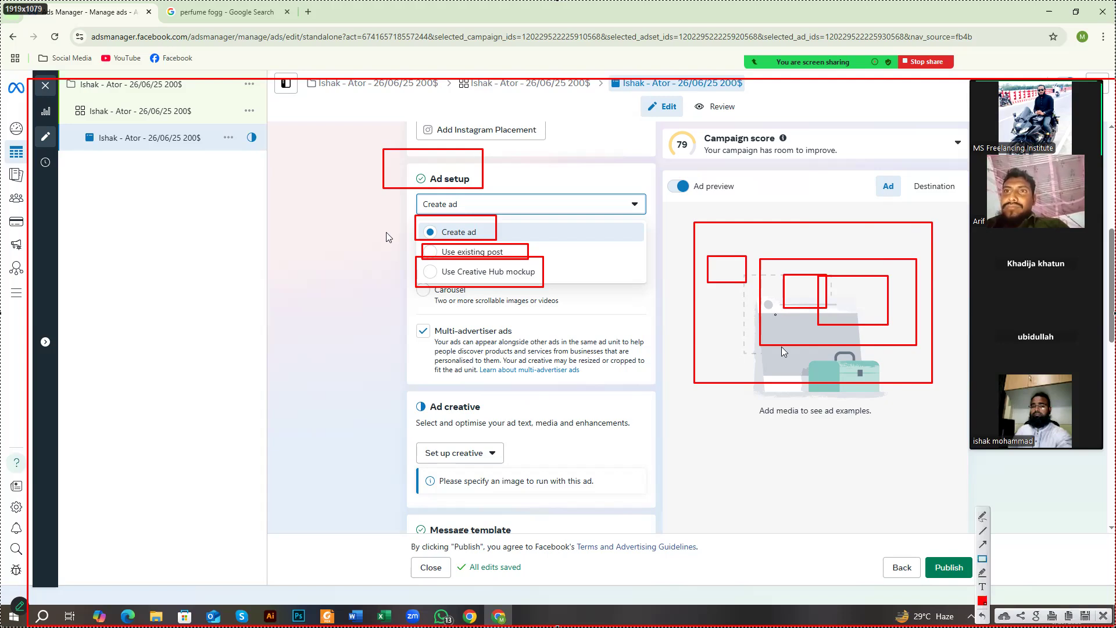
drag(695, 418, 784, 483)
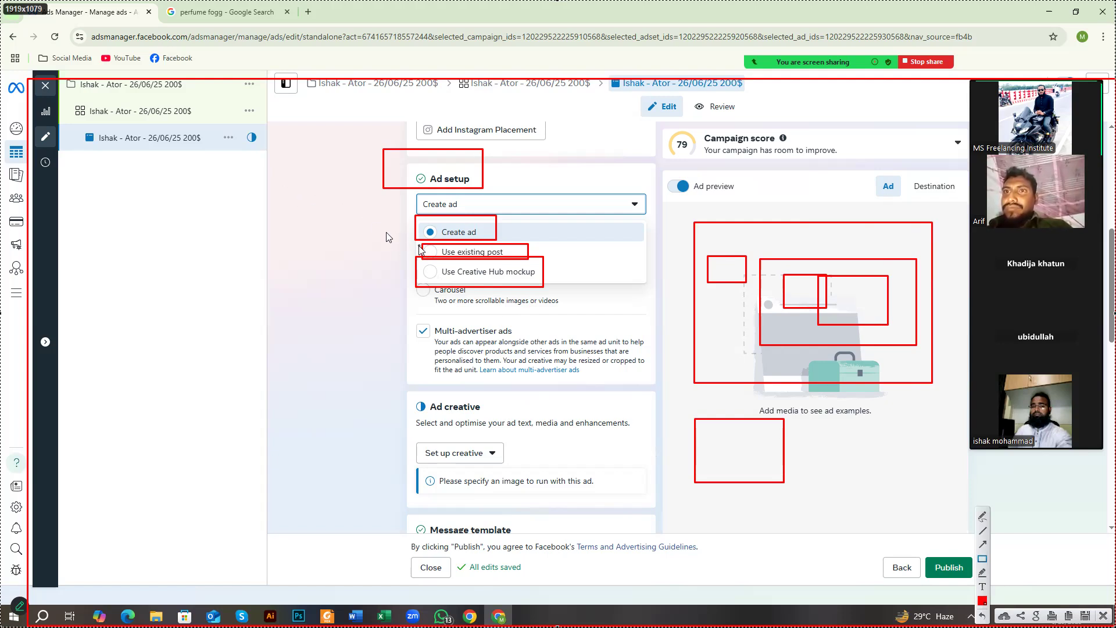
Step: Outline Use existing post, Use Creative Hub mockup and Create ad again in red, and discard the capture
drag(420, 243, 529, 260)
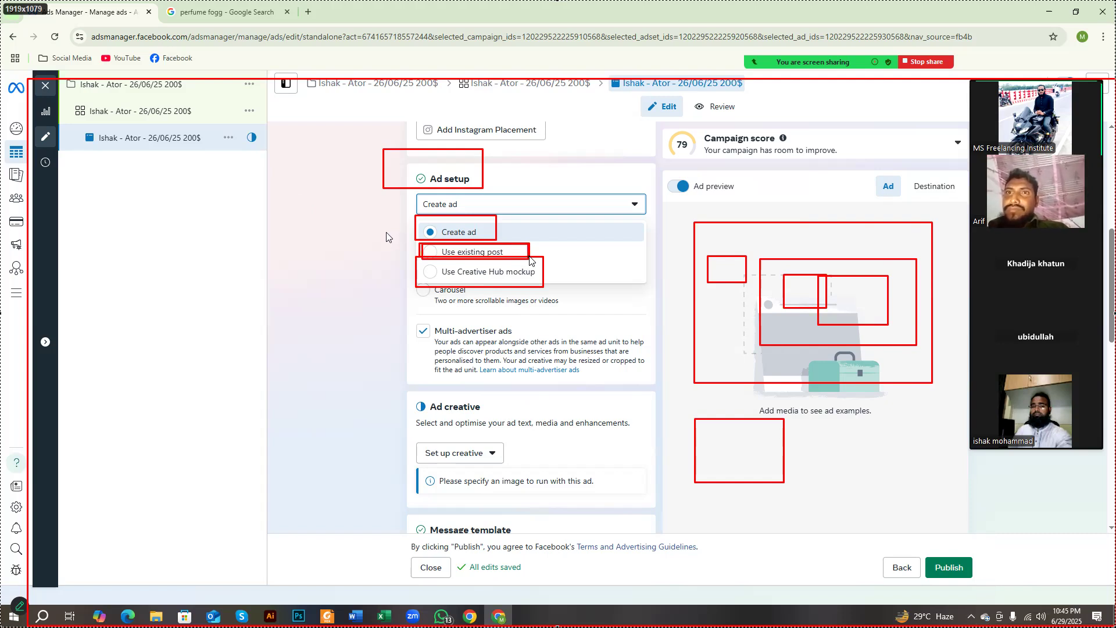
drag(529, 261, 528, 263)
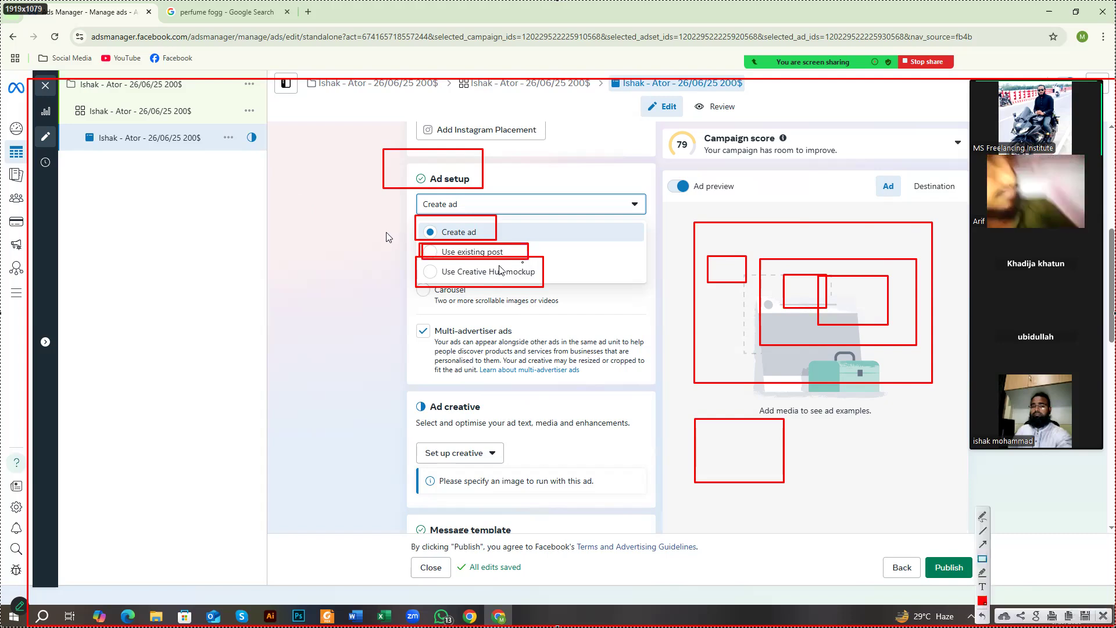
drag(425, 259, 540, 283)
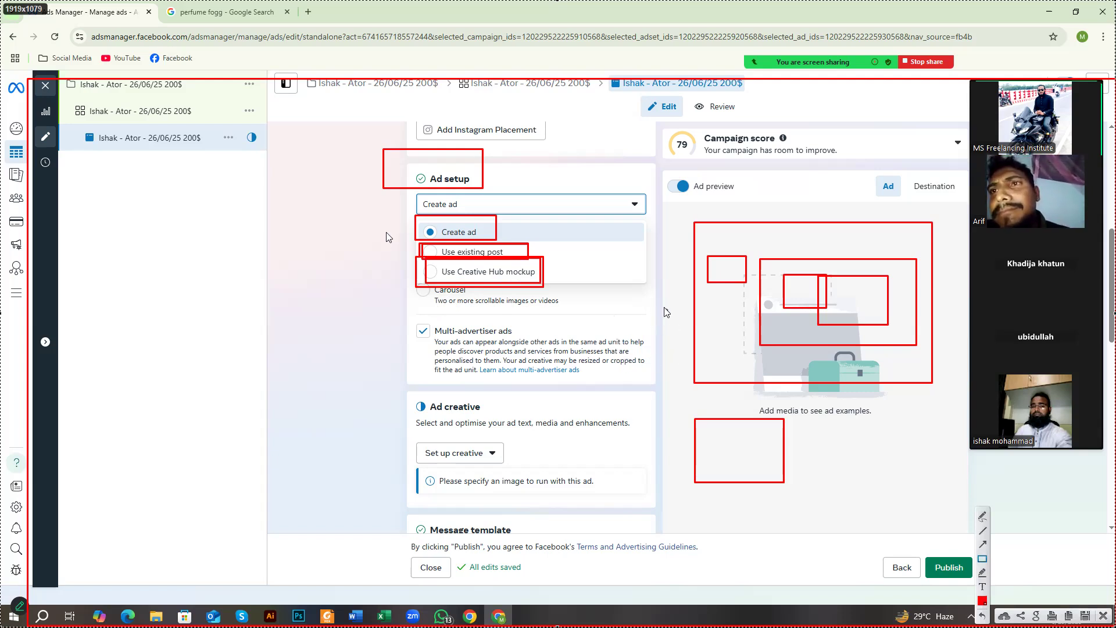
mouse_move(429, 265)
mouse_down()
mouse_move(455, 284)
mouse_move(542, 288)
mouse_up()
drag(422, 216, 520, 226)
drag(435, 243, 512, 255)
right_click(504, 380)
click(527, 473)
right_click(549, 436)
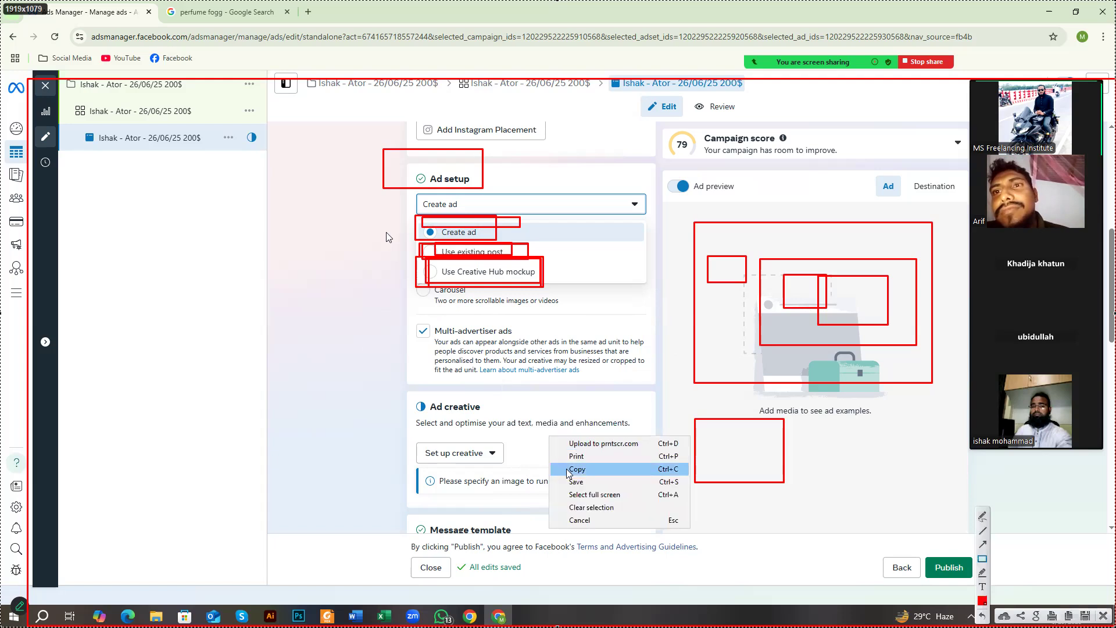
click(582, 522)
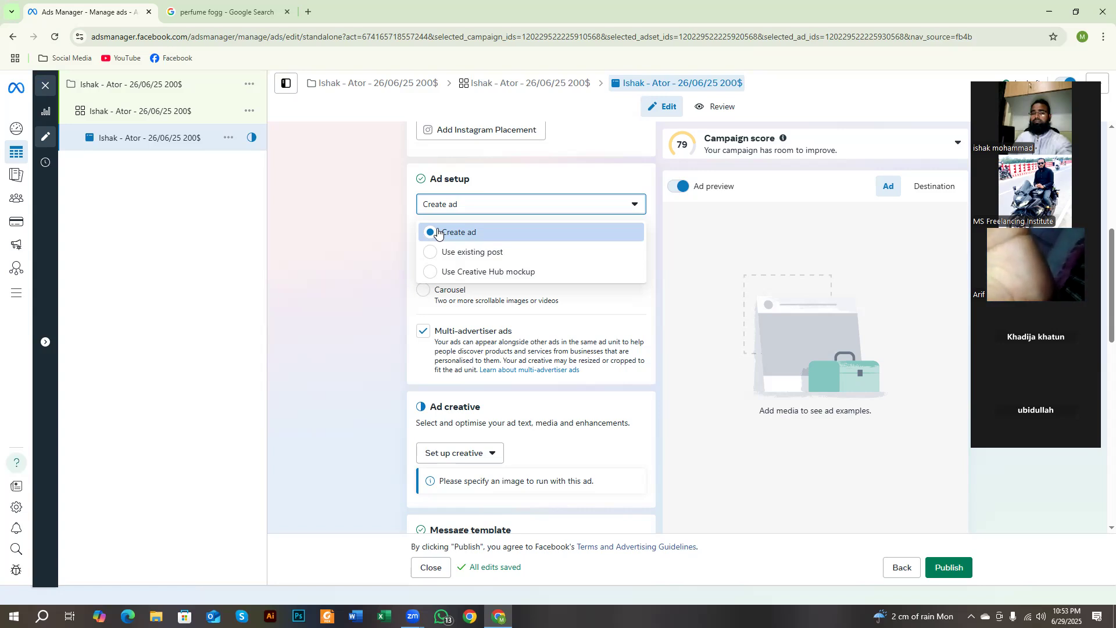
Step: Close the Ad setup choices, capture the ad settings, and outline the Single image or video and Carousel formats in red
click(359, 298)
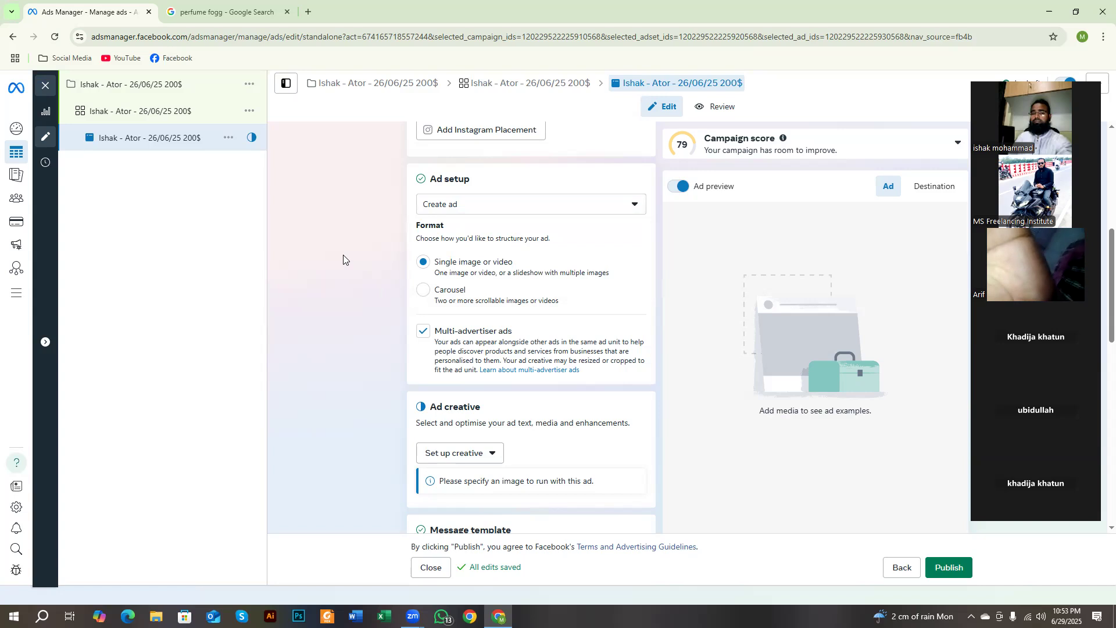
key(Print)
drag(364, 138, 910, 620)
click(920, 555)
mouse_move(416, 248)
mouse_down()
mouse_move(549, 282)
mouse_move(617, 285)
mouse_up()
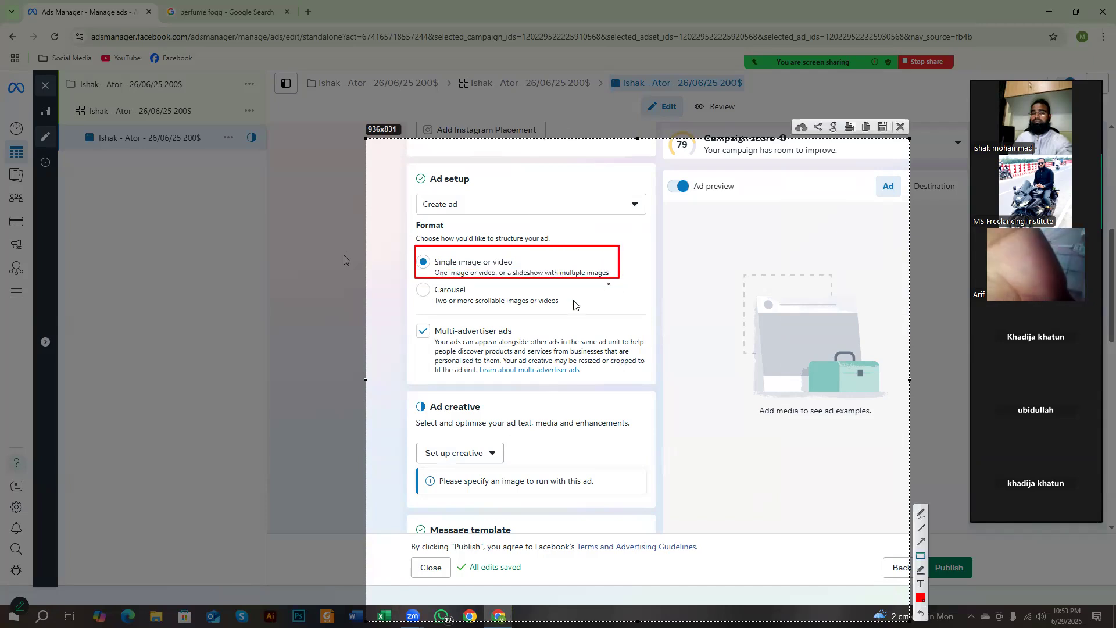
drag(410, 271, 593, 318)
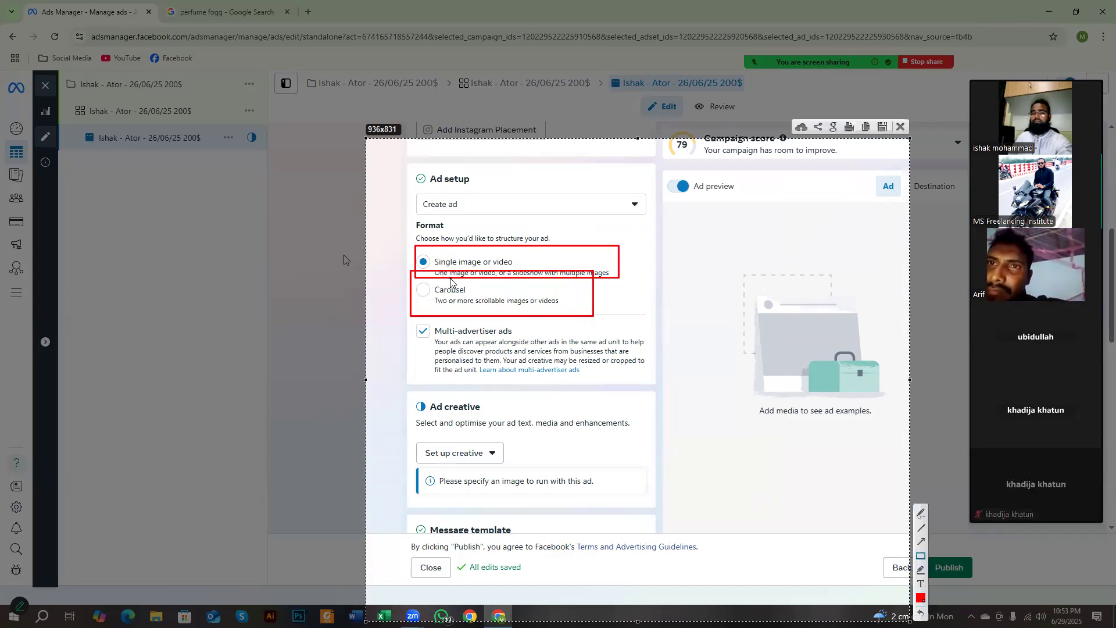
Step: Illustrate the two formats in red with single boxes on the ad preview and a wide frame holding three smaller boxes
drag(689, 225, 813, 298)
drag(752, 329, 912, 489)
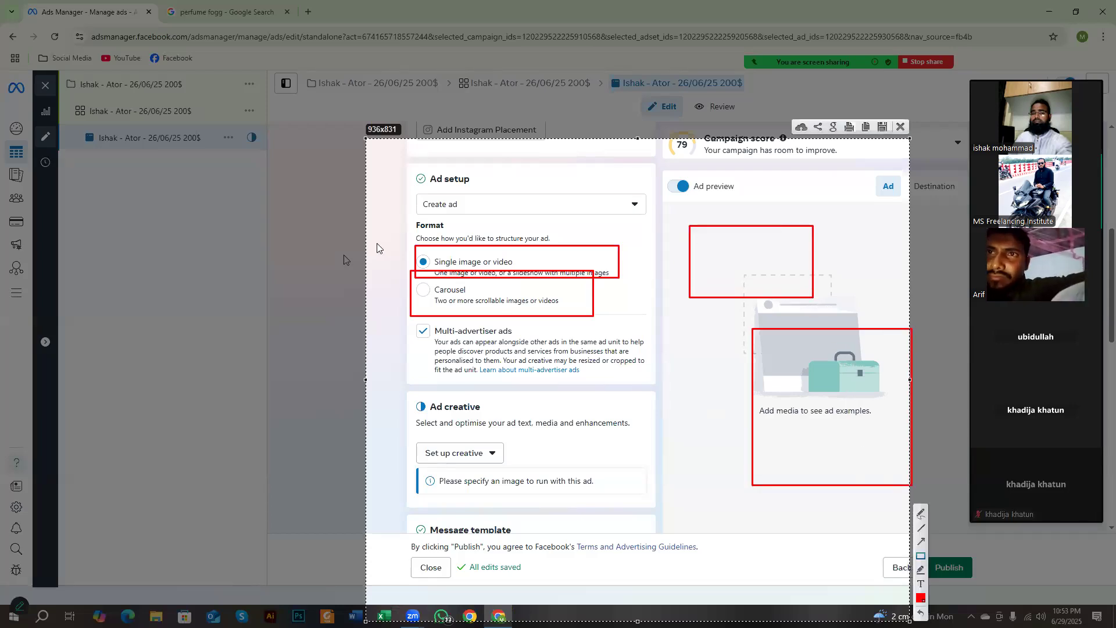
drag(416, 241, 525, 274)
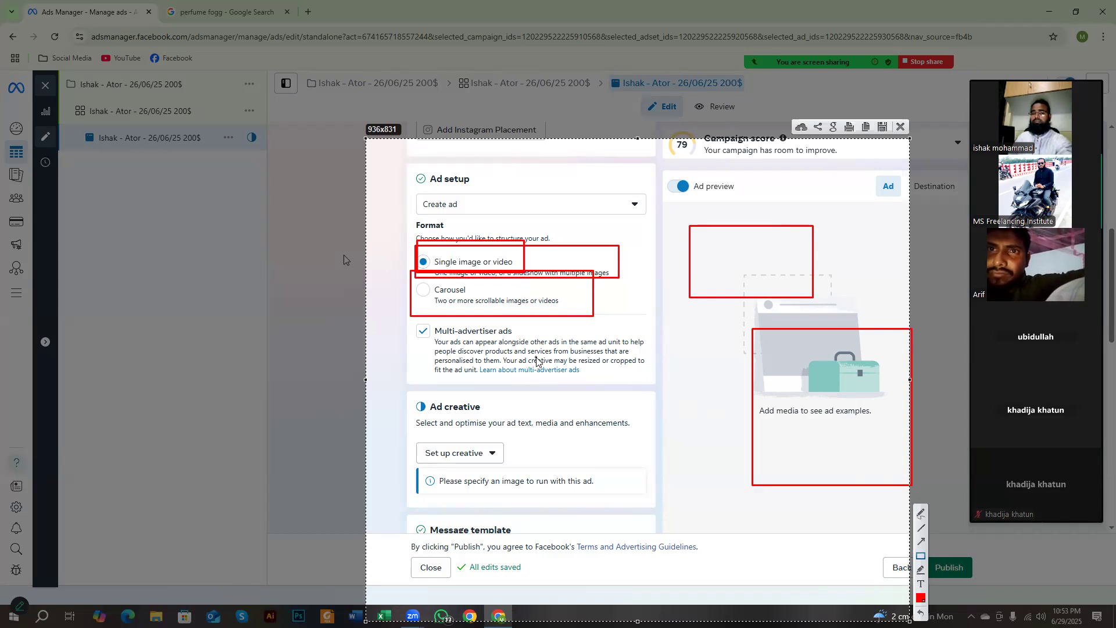
mouse_move(433, 340)
mouse_down()
mouse_move(507, 385)
mouse_move(903, 506)
mouse_move(889, 494)
mouse_up()
drag(473, 348, 557, 436)
drag(598, 347, 666, 429)
drag(708, 349, 753, 429)
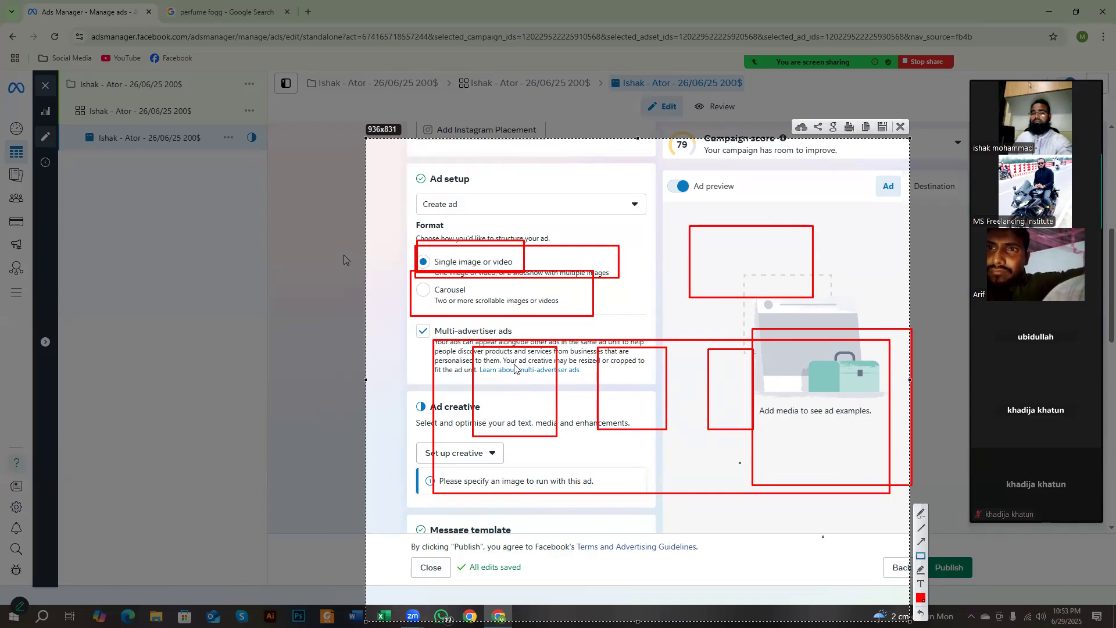
Step: Outline the Carousel format twice more in red and discard the capture
mouse_move(426, 280)
mouse_down()
mouse_move(449, 296)
mouse_move(587, 312)
mouse_up()
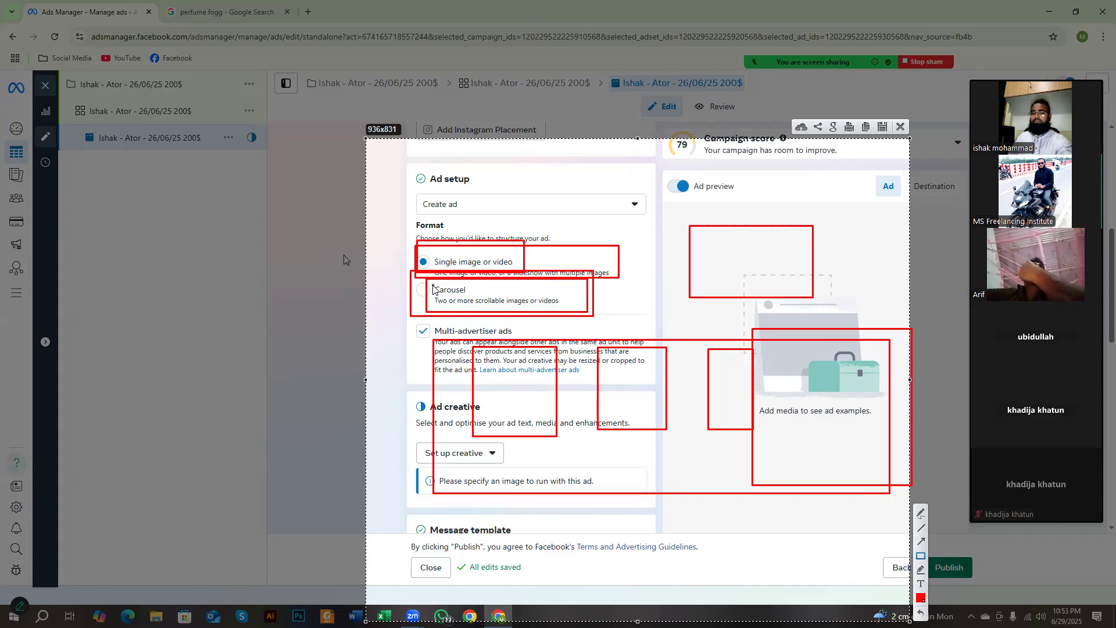
mouse_move(414, 279)
mouse_down()
mouse_move(493, 320)
mouse_move(598, 326)
mouse_up()
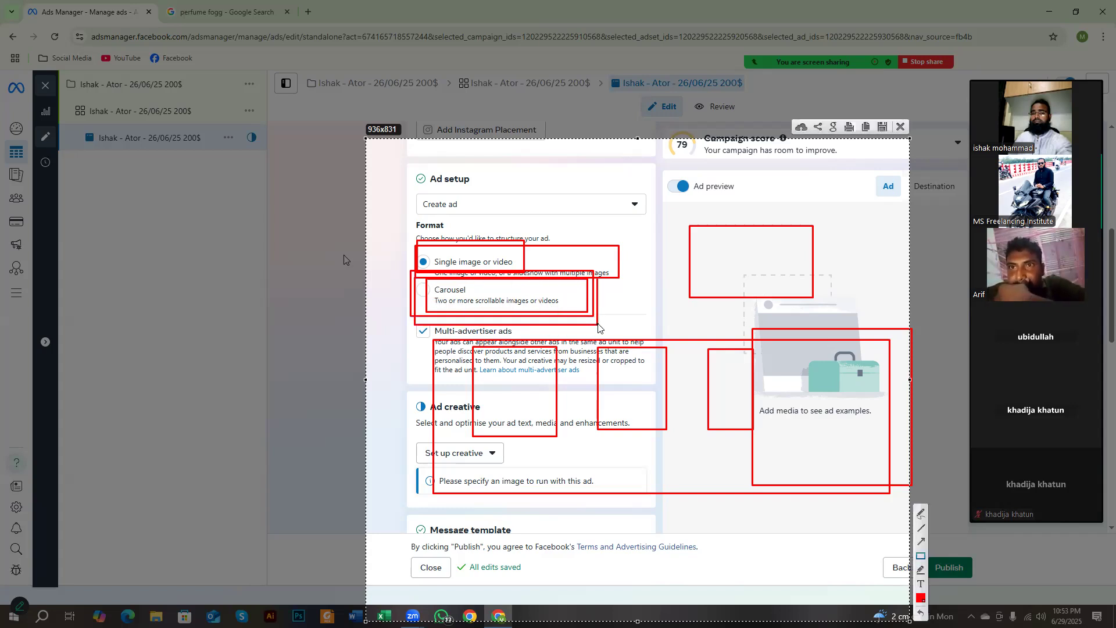
right_click(601, 336)
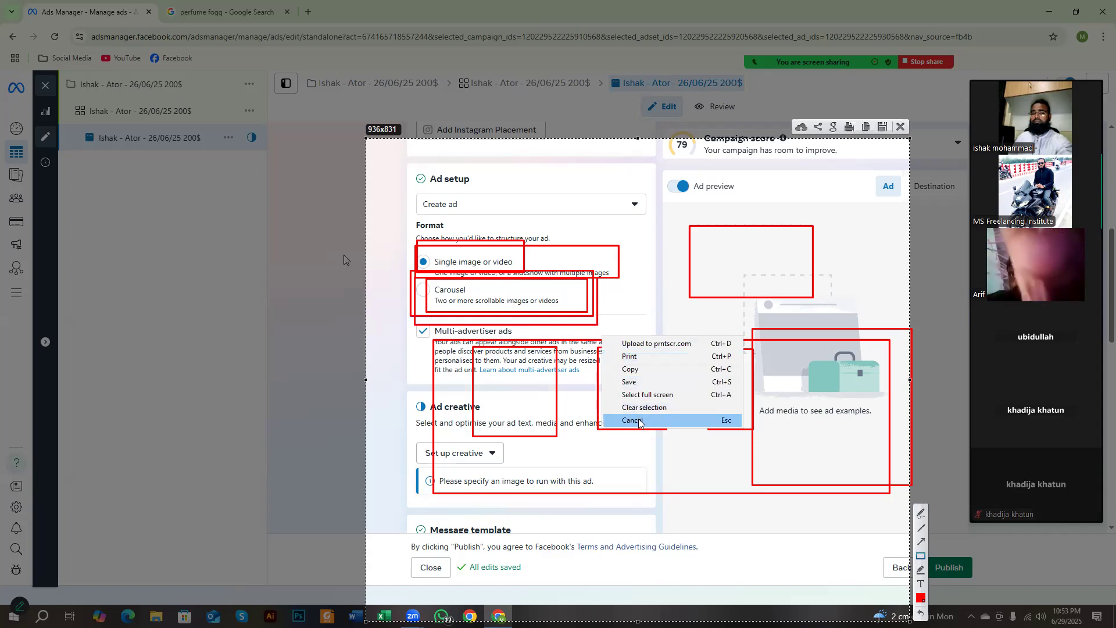
click(639, 421)
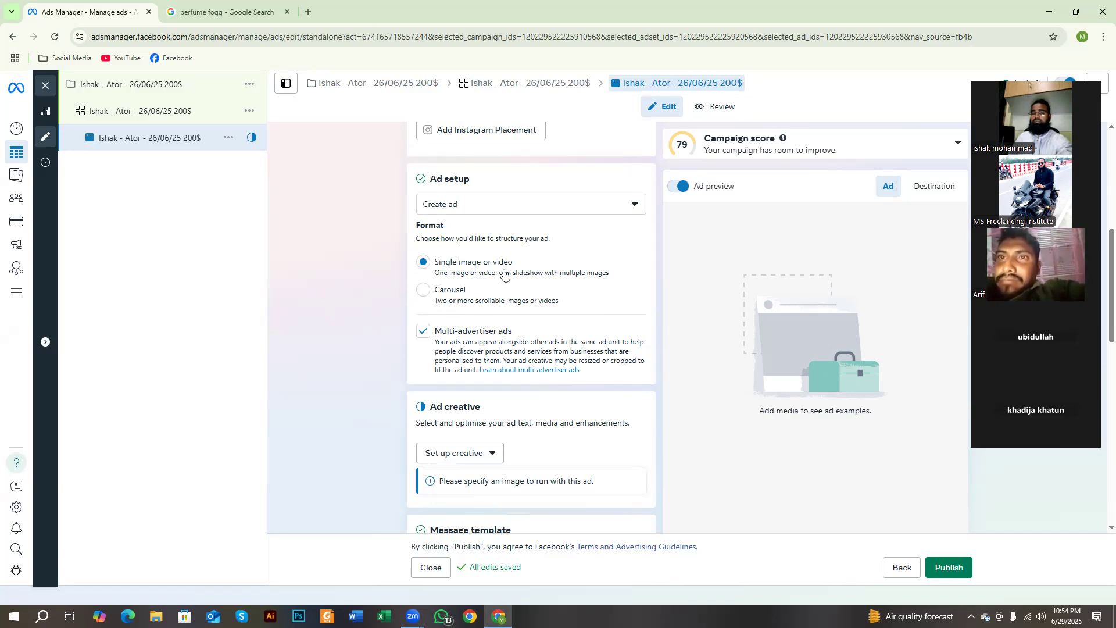
Step: Select the Single image or video format, and set Ad setup to Use existing post
drag(429, 288, 466, 290)
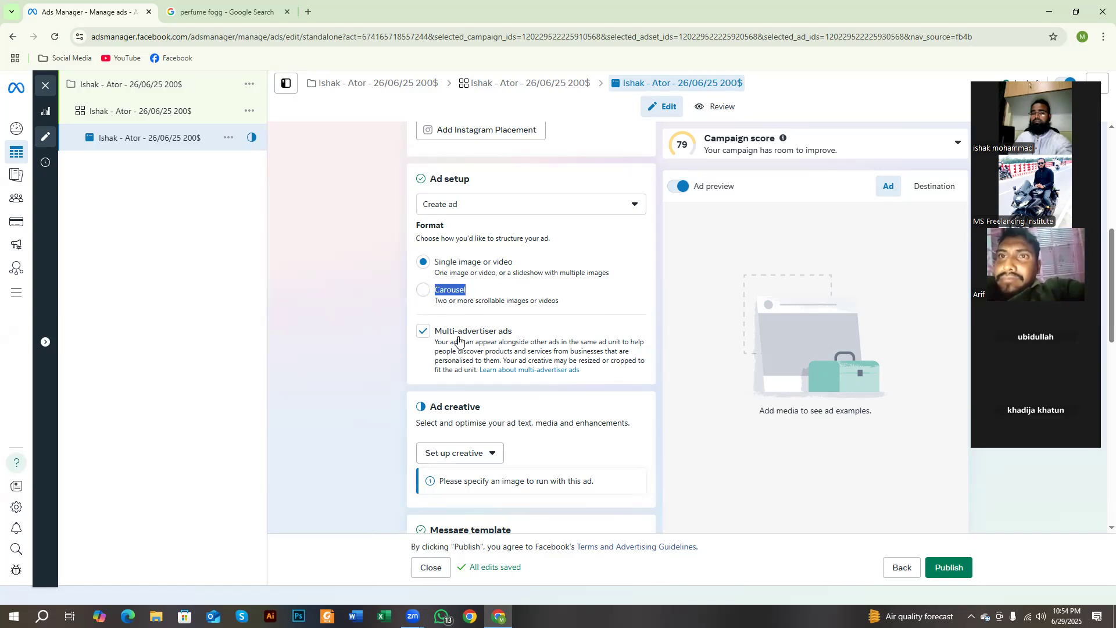
click(424, 263)
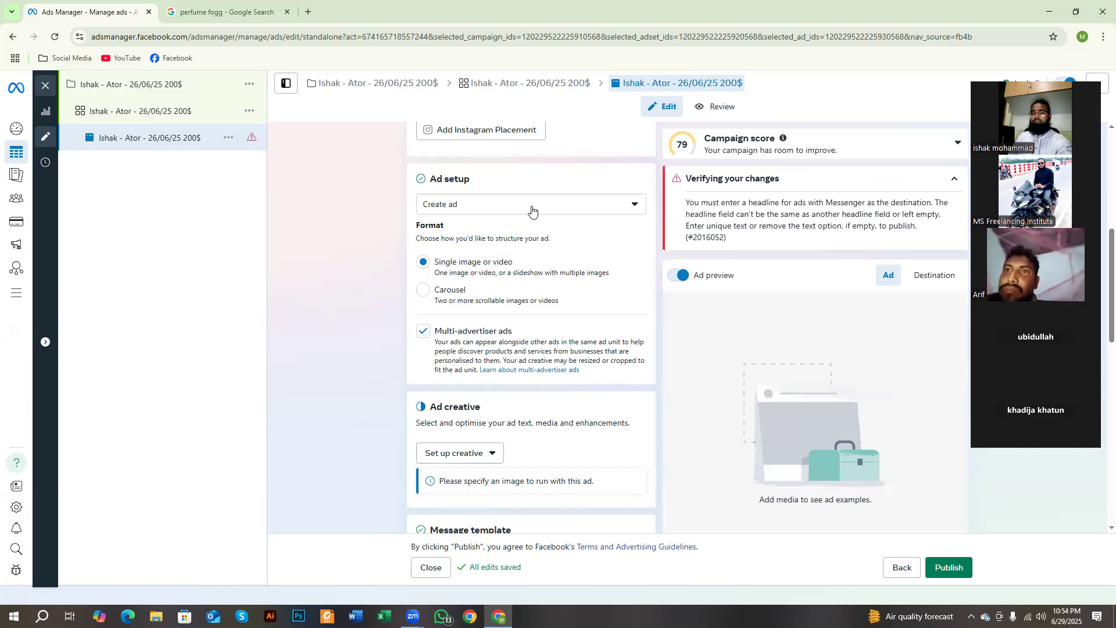
scroll(532, 209, down, 3)
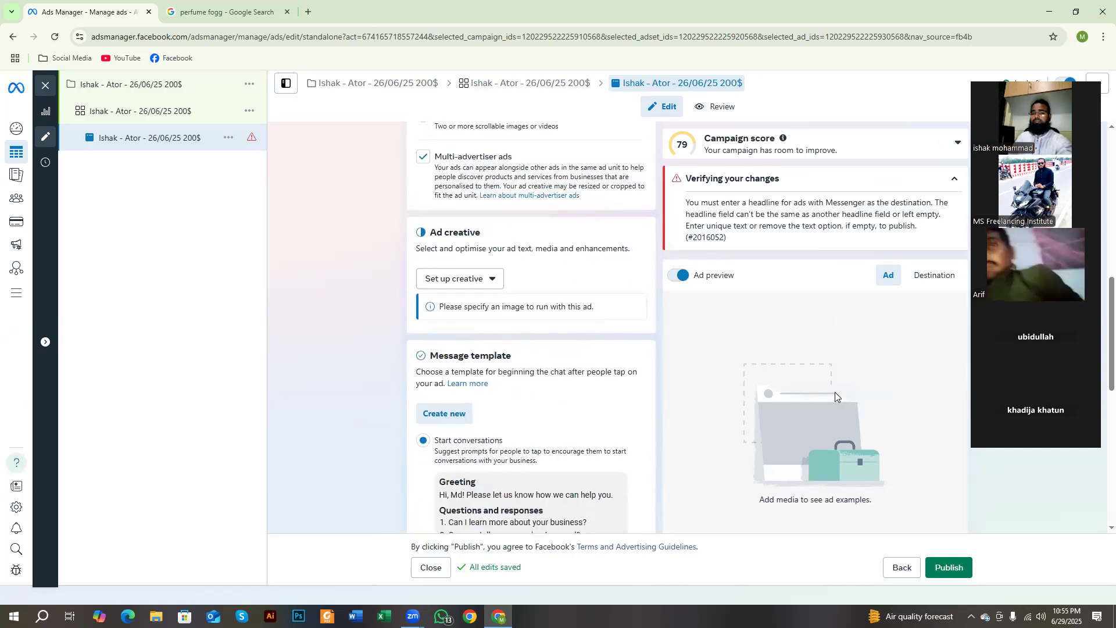
scroll(610, 380, up, 3)
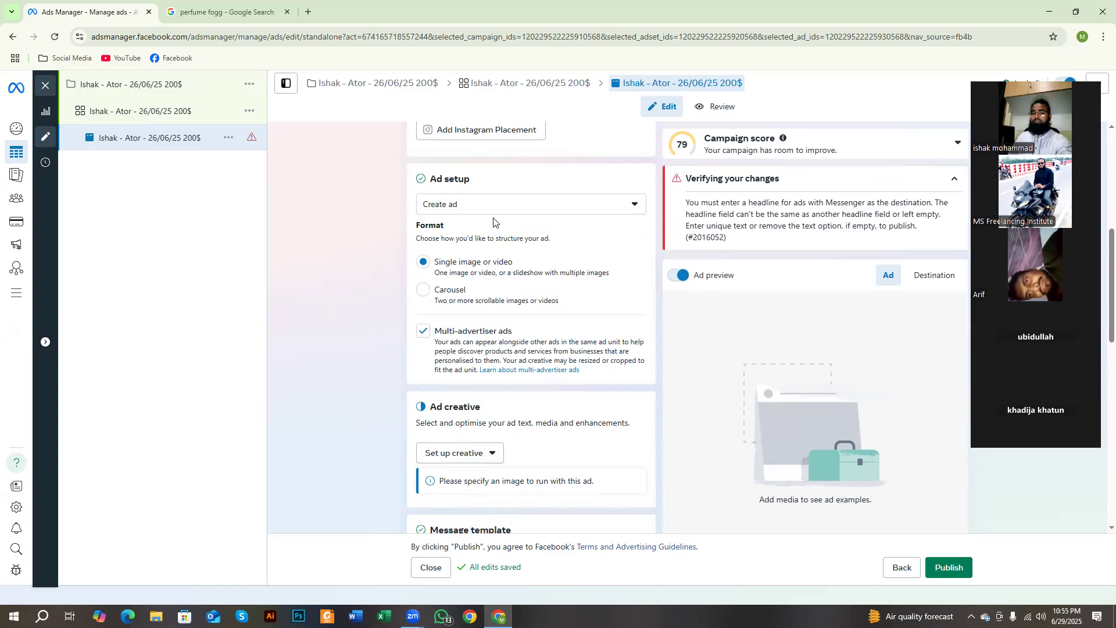
click(493, 208)
click(481, 254)
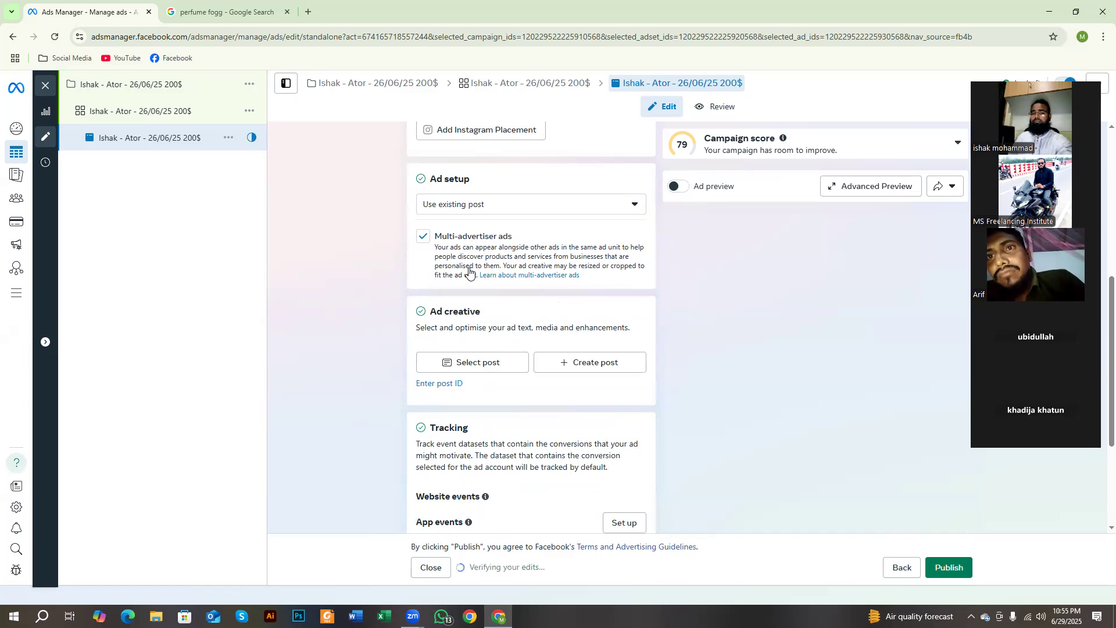
Step: Examine the Ad creative section with its Select post and Create post options, along with the Tracking and Ad setup sections
scroll(470, 261, down, 3)
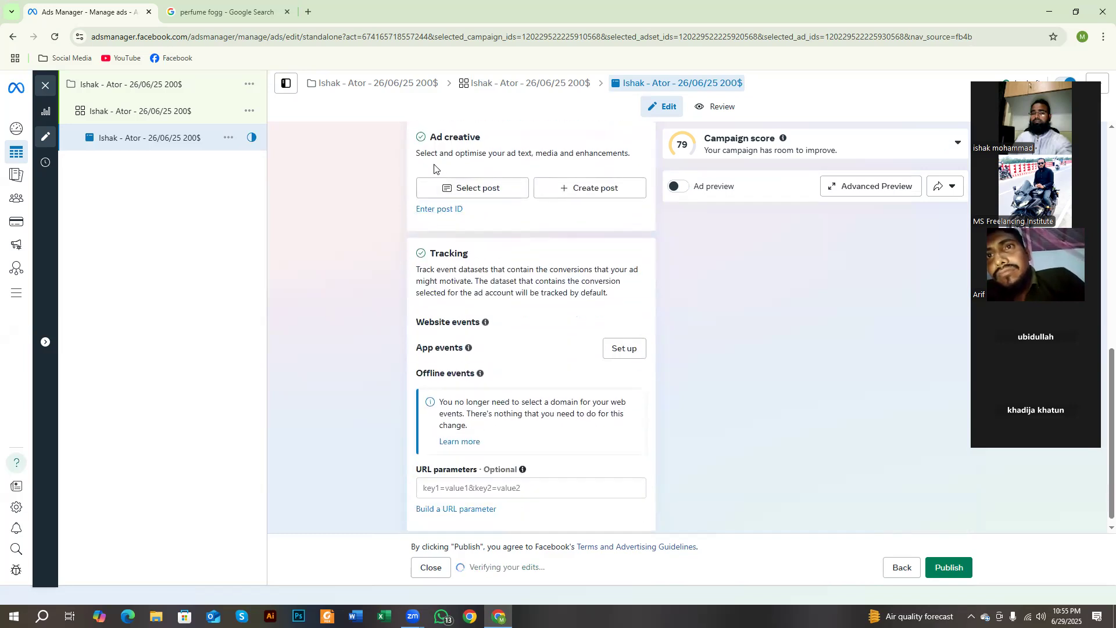
scroll(440, 218, up, 2)
drag(427, 254, 502, 251)
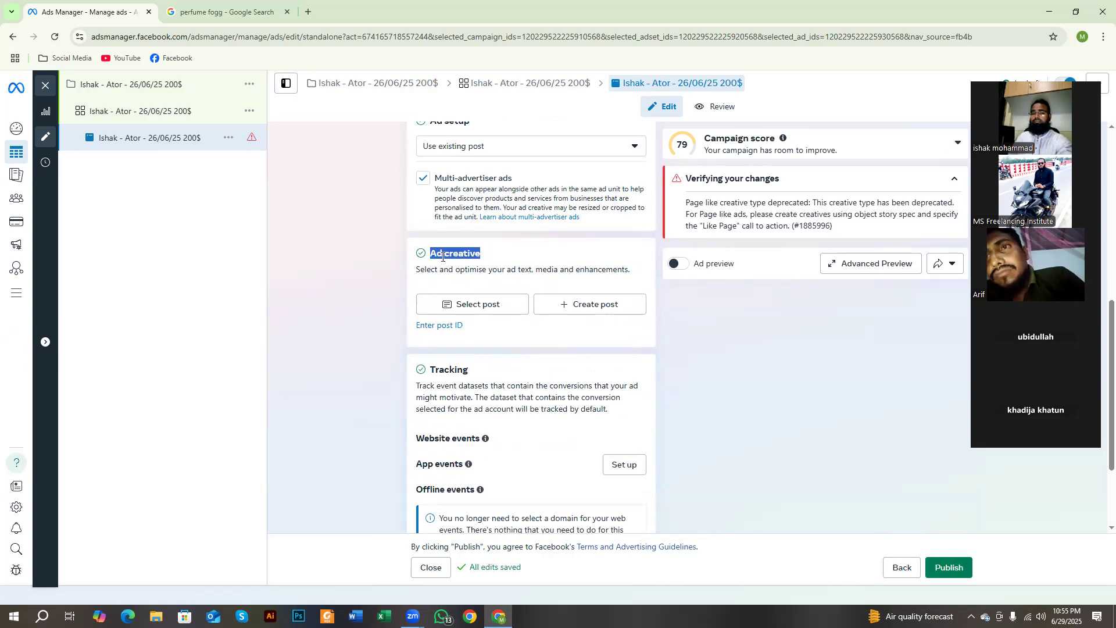
drag(430, 254, 493, 256)
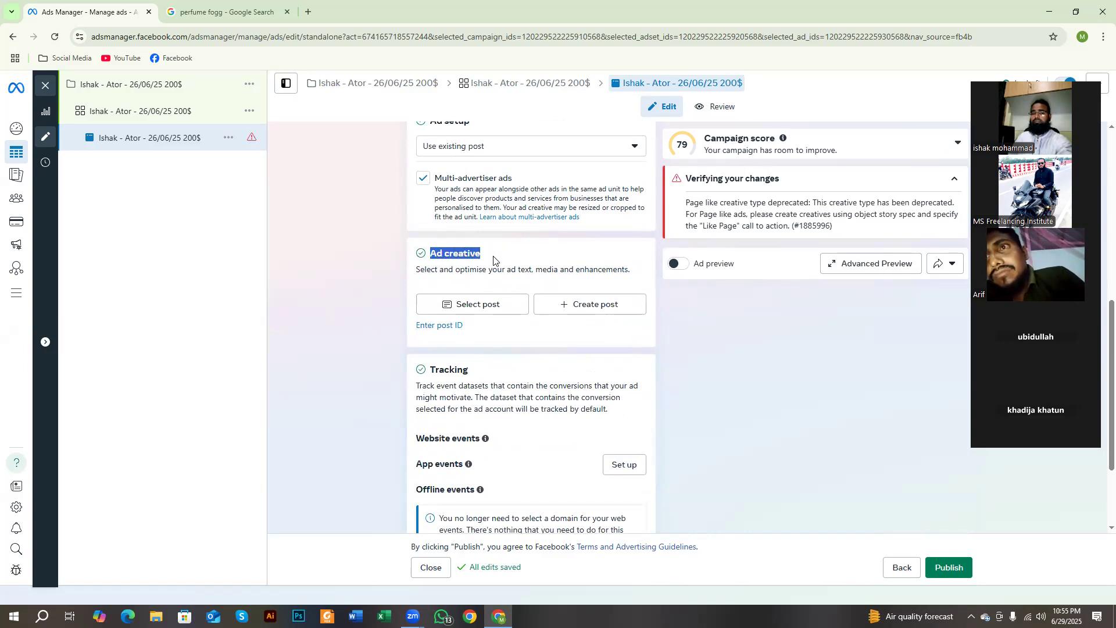
click(448, 253)
drag(447, 253, 502, 269)
click(504, 262)
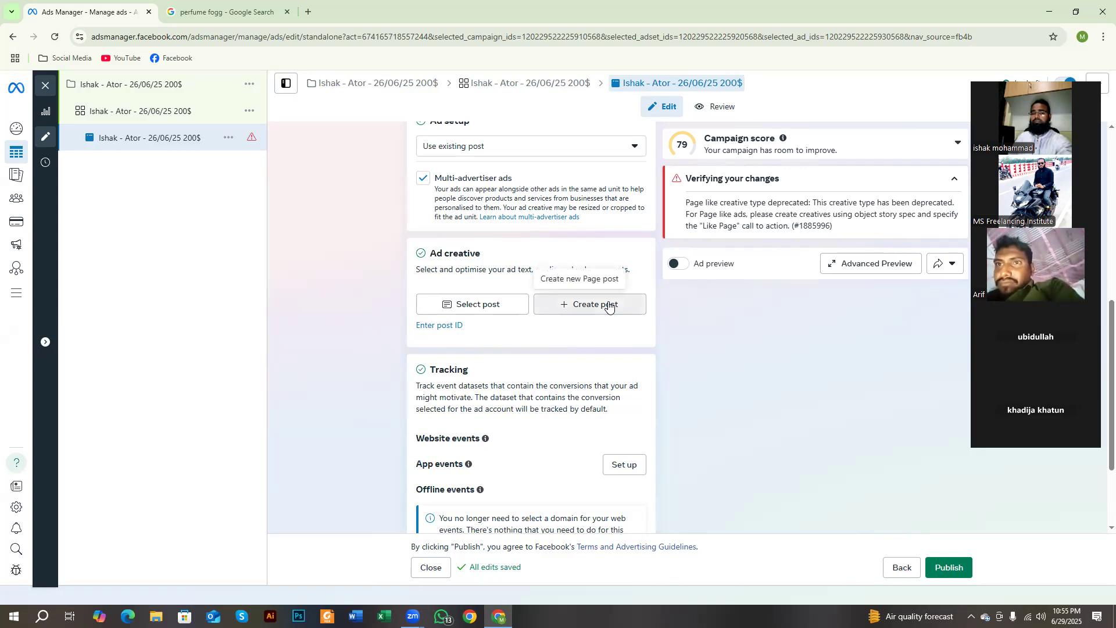
scroll(632, 305, up, 2)
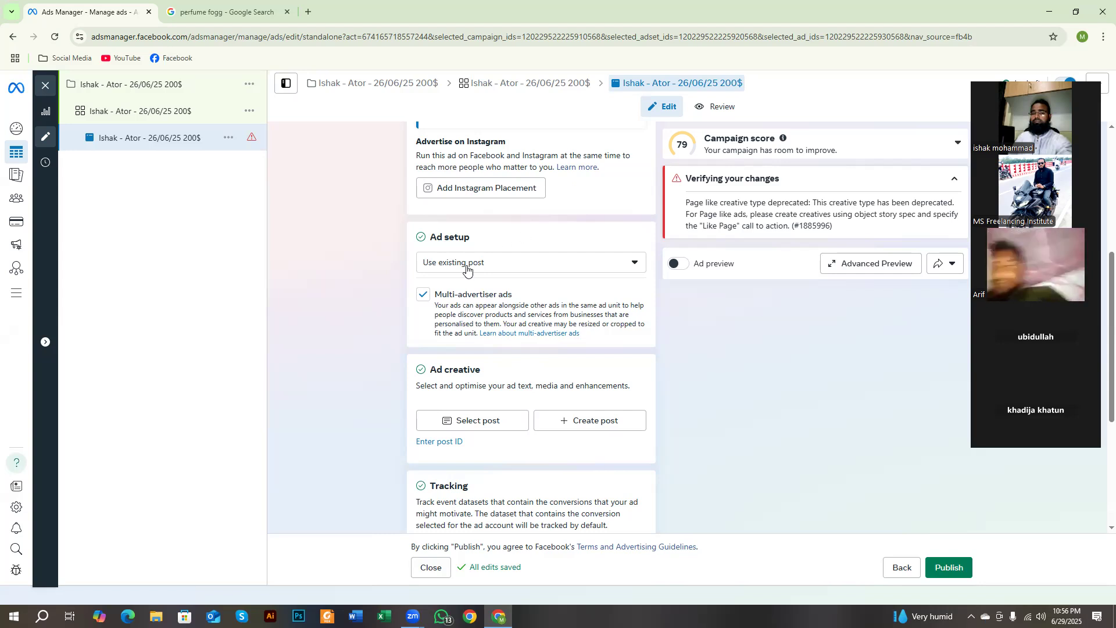
scroll(458, 384, down, 1)
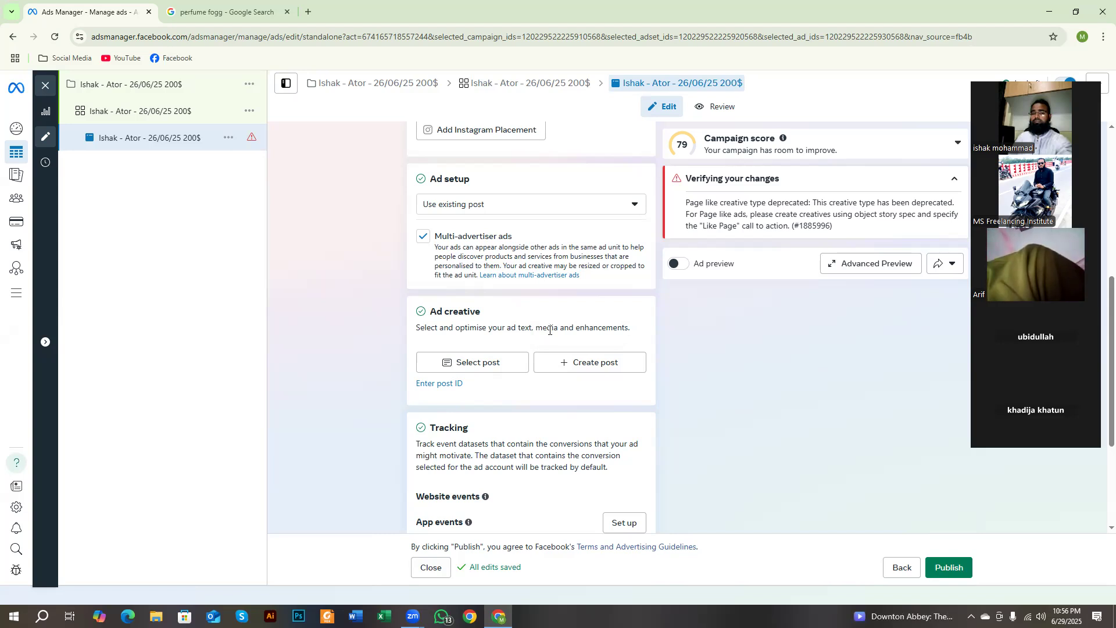
Step: Reselect Use existing post under Ad setup, and turn Multi-advertiser ads off and back on
click(479, 203)
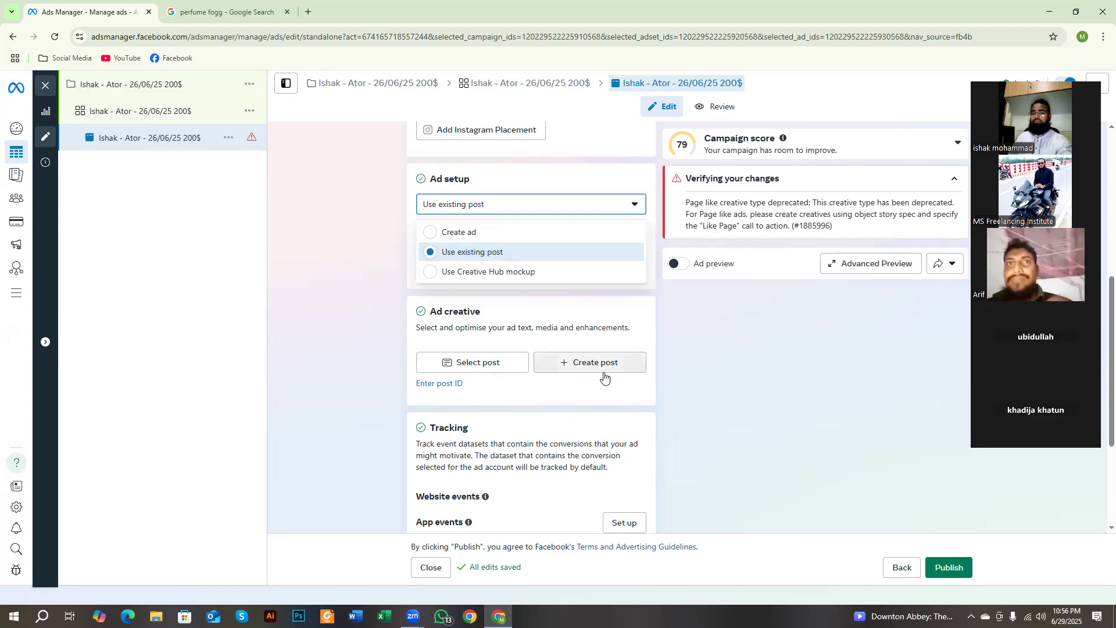
click(469, 258)
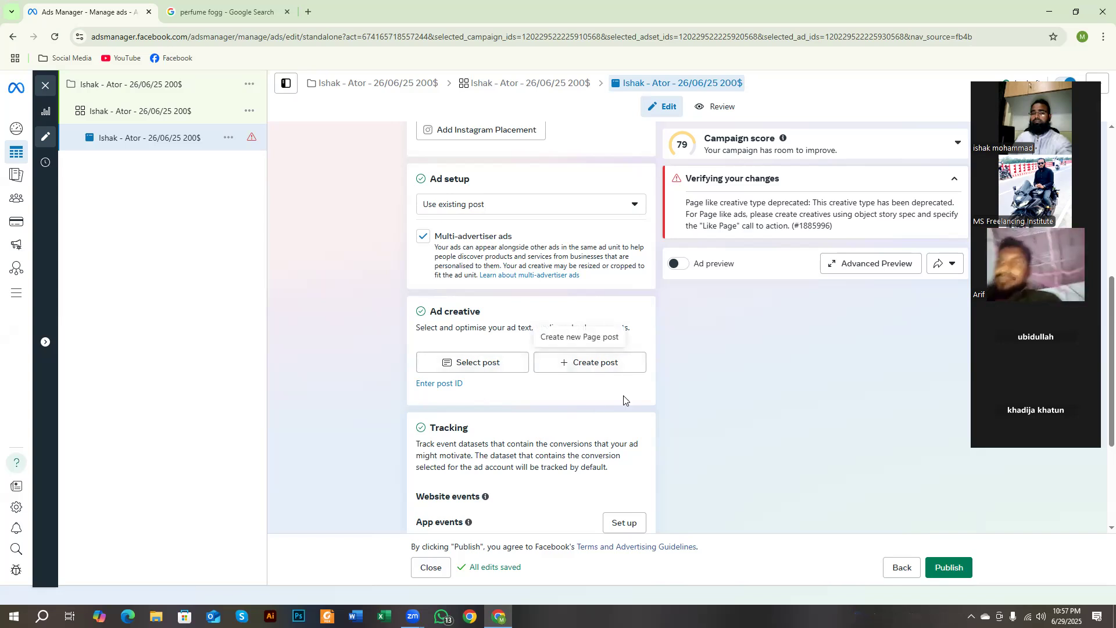
click(420, 234)
click(421, 234)
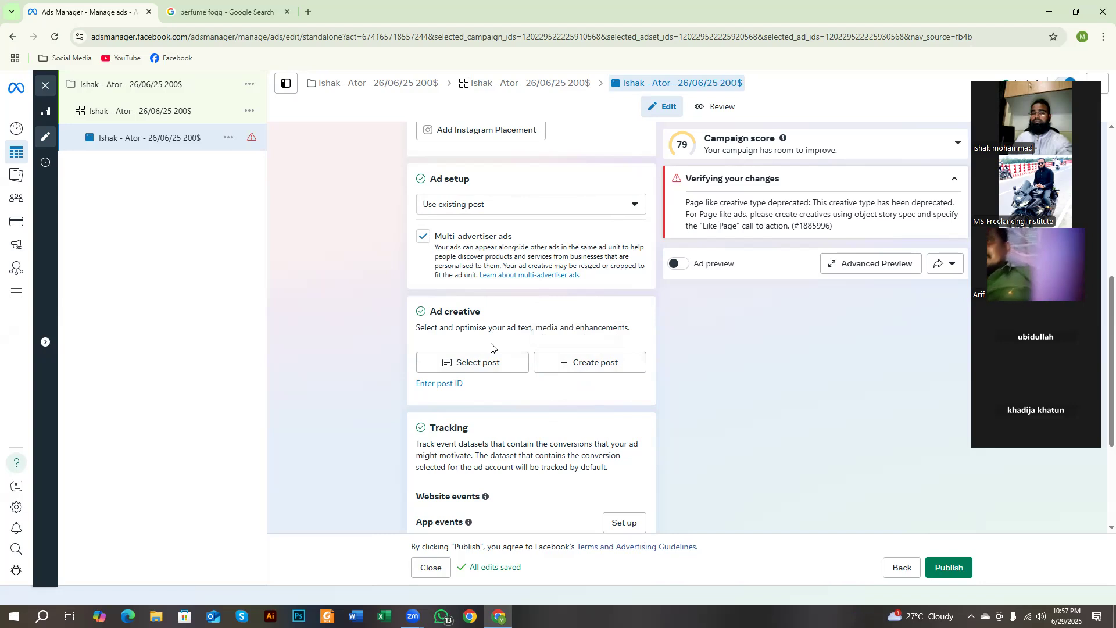
Step: View the Page's published Facebook posts in the Select post window and close it without choosing one
scroll(491, 346, down, 3)
scroll(465, 325, up, 2)
click(462, 309)
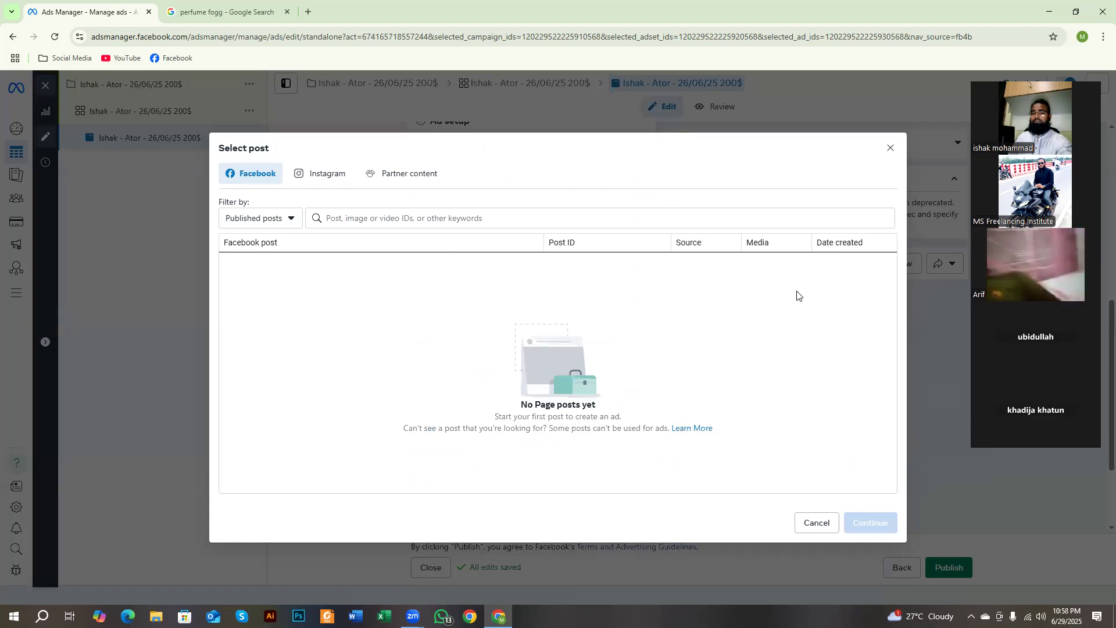
click(893, 147)
Step: In the ad set's Conversion section, change the Facebook Page to News 25
scroll(455, 256, up, 5)
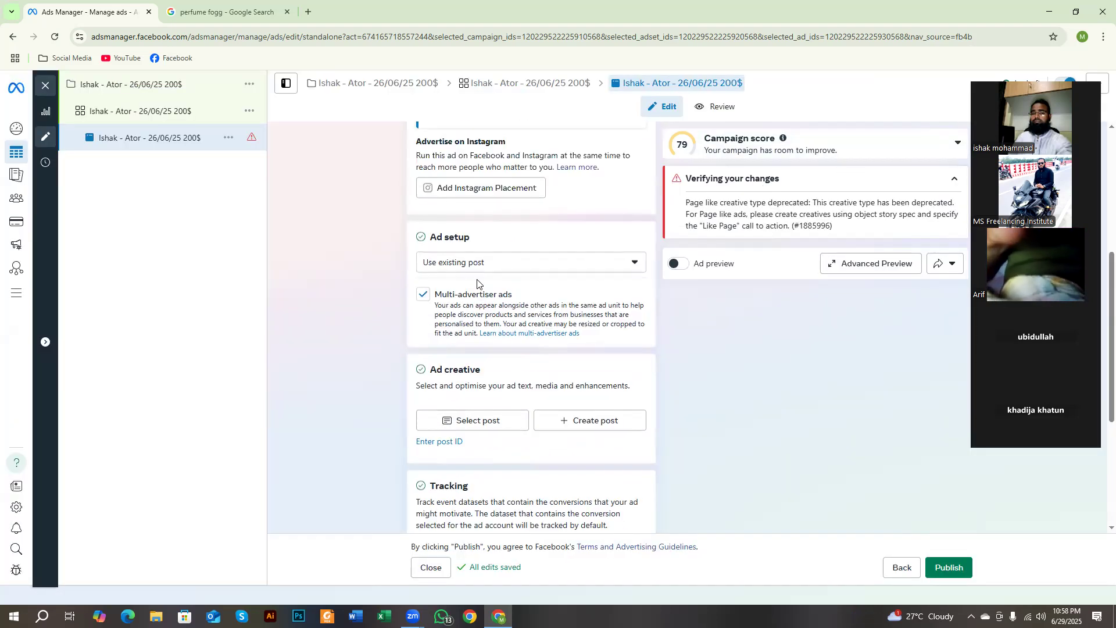
click(157, 114)
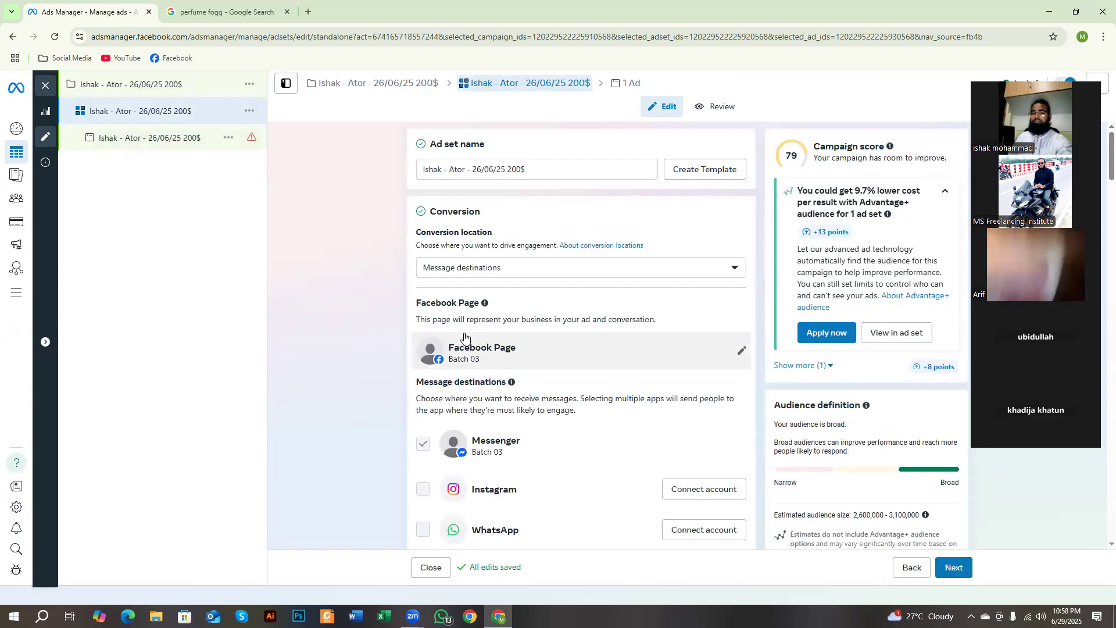
scroll(660, 301, down, 1)
scroll(540, 382, down, 1)
scroll(603, 328, up, 1)
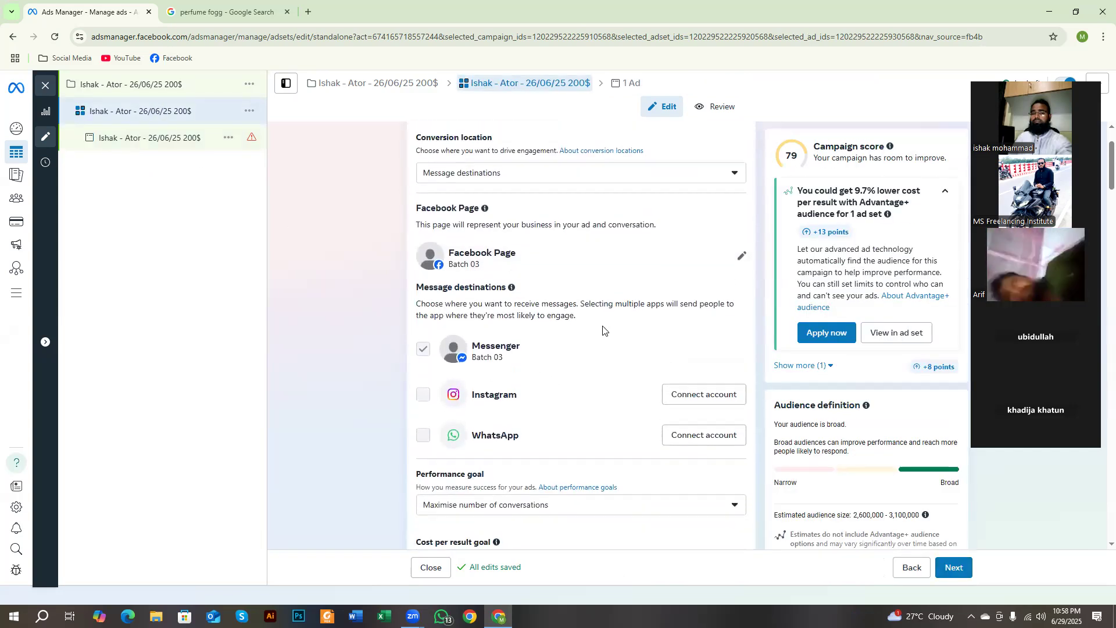
scroll(476, 326, down, 2)
scroll(476, 326, down, 6)
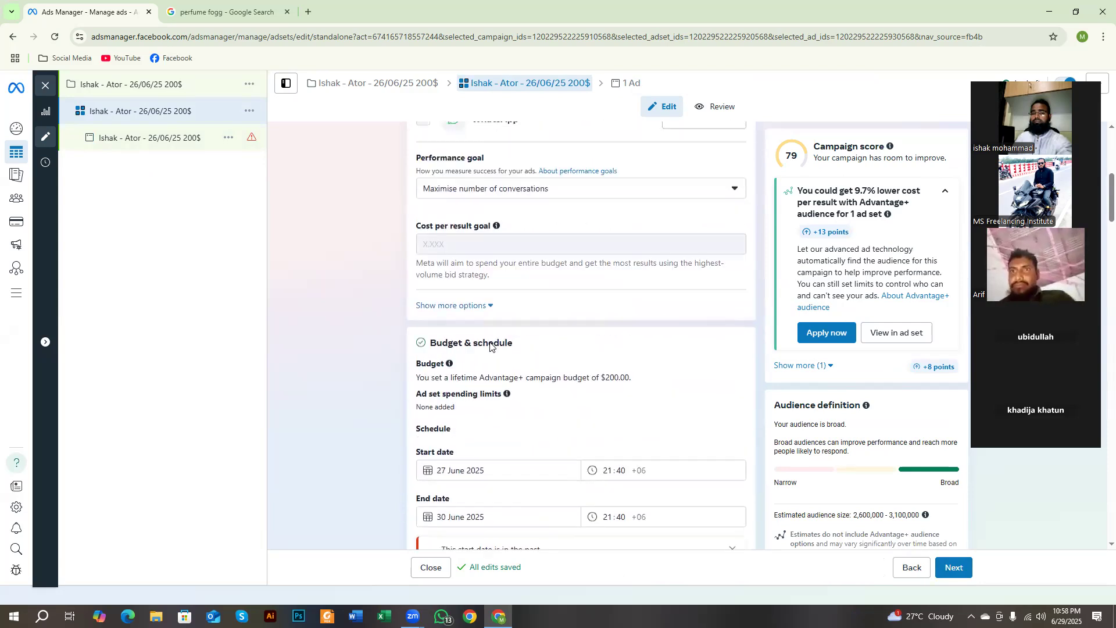
scroll(490, 347, up, 9)
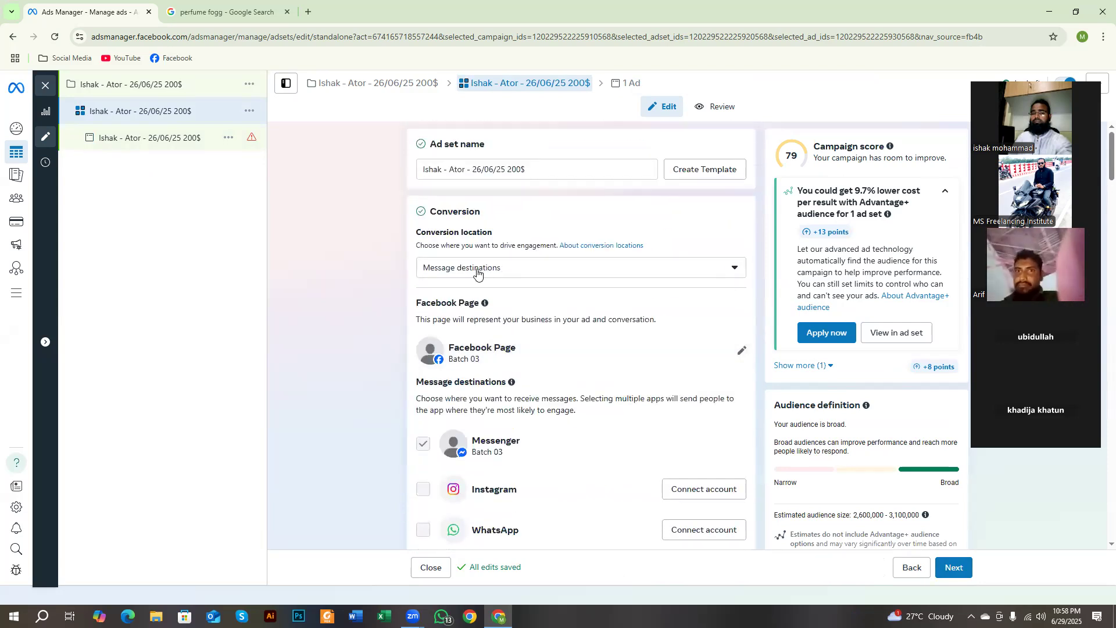
scroll(505, 335, down, 1)
click(740, 292)
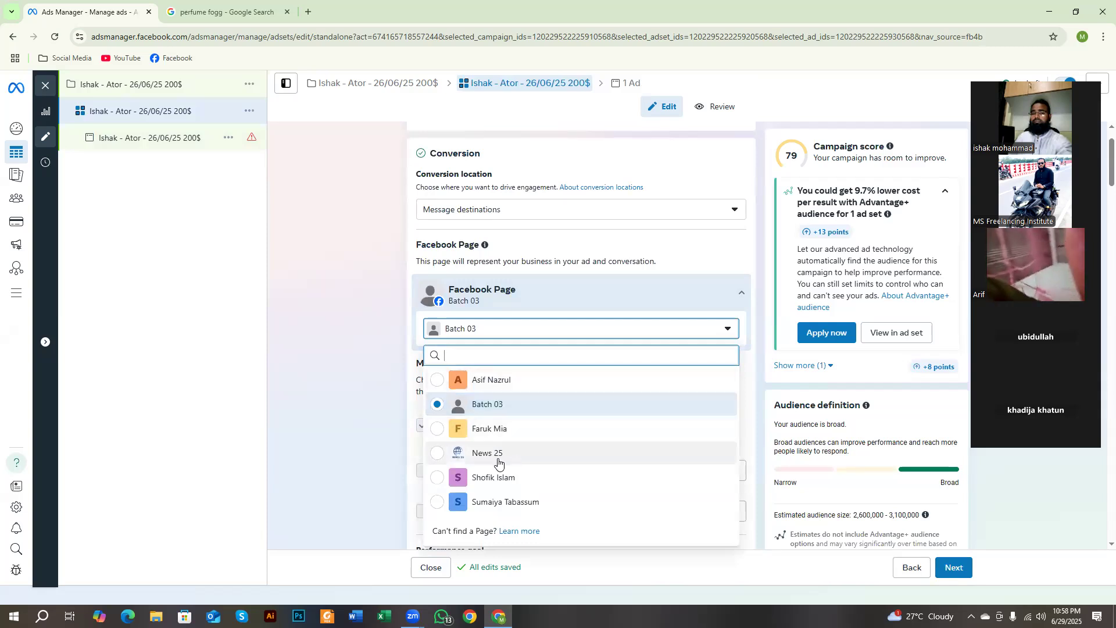
click(440, 454)
Step: Review the ad set's message destinations, the list of available Facebook Pages, and the Budget & schedule section
scroll(302, 346, down, 2)
scroll(302, 346, down, 6)
scroll(332, 341, up, 7)
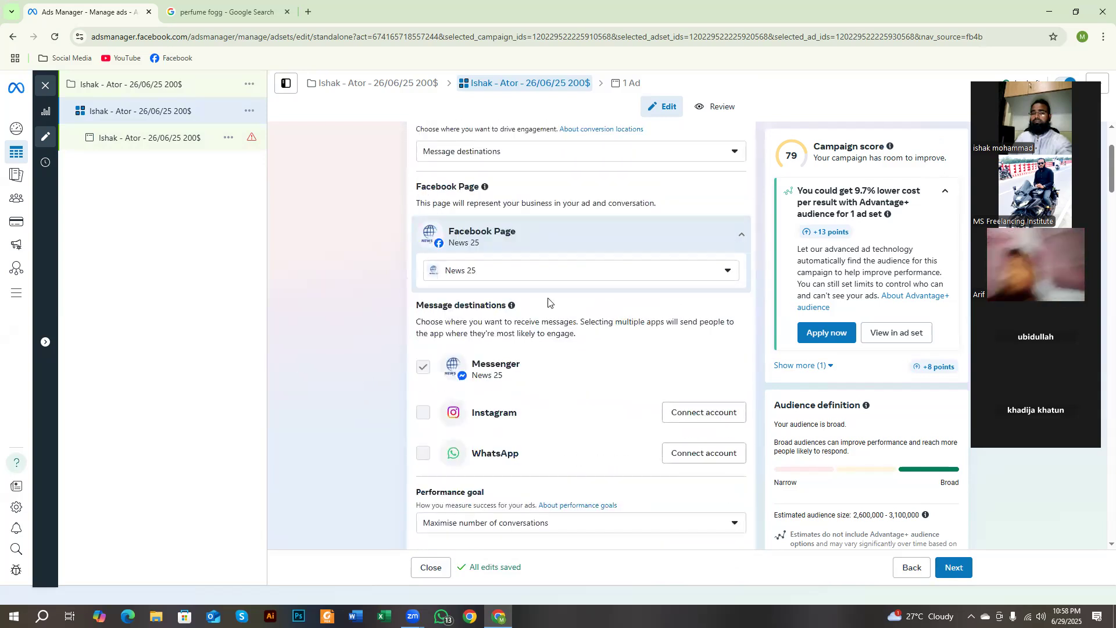
click(648, 277)
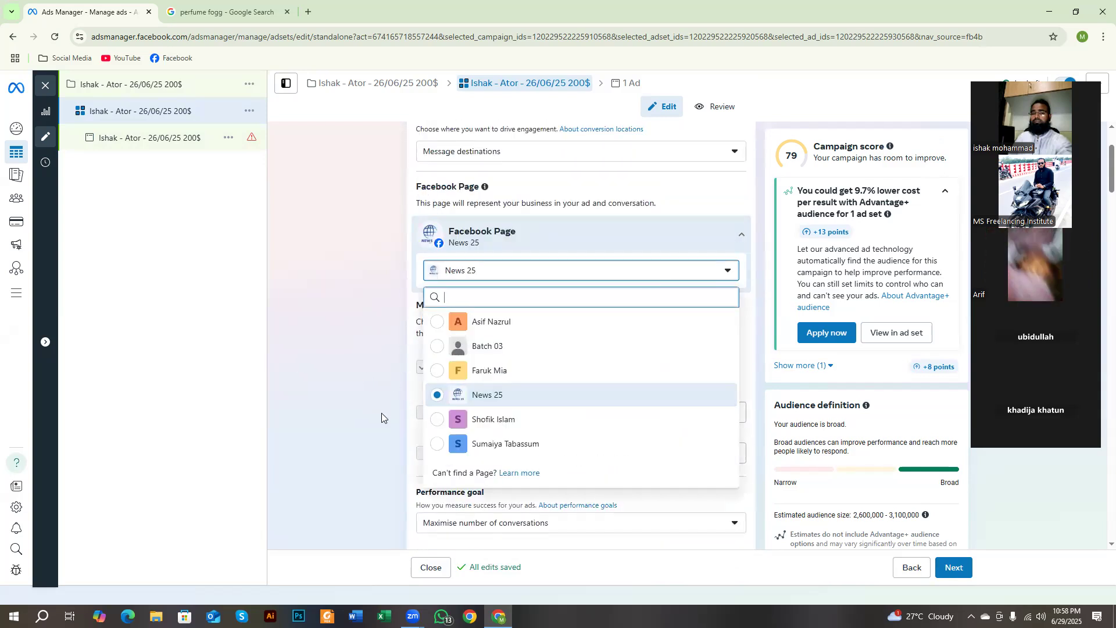
click(367, 373)
scroll(367, 372, down, 10)
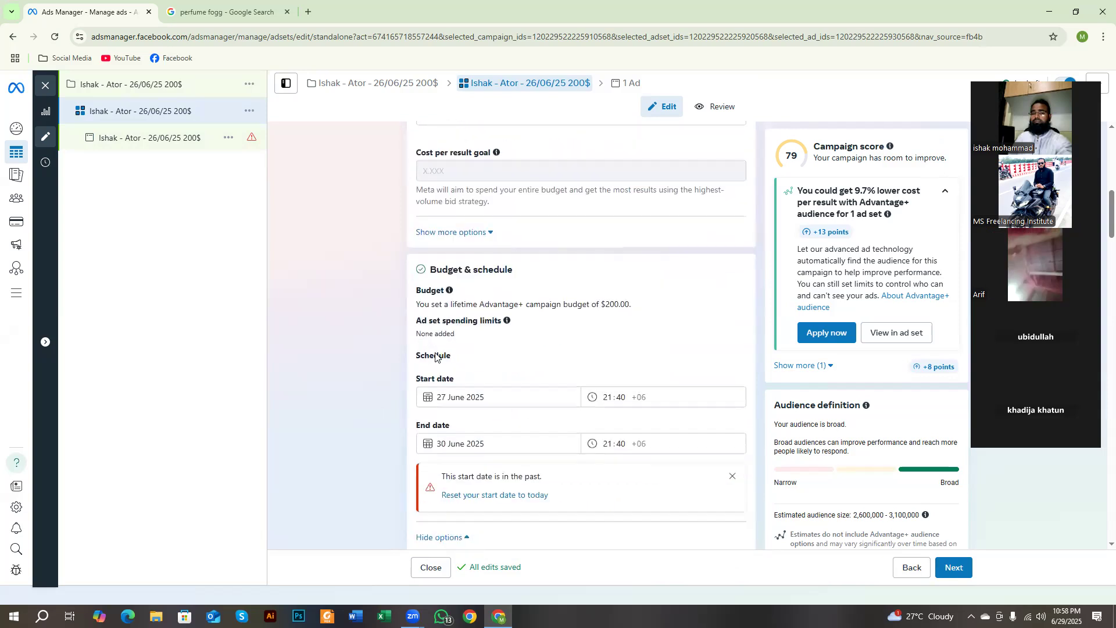
Step: Use the News 25 Facebook video post about the HSC exam dated 26 Jun 2025 as the ad's existing post
click(953, 567)
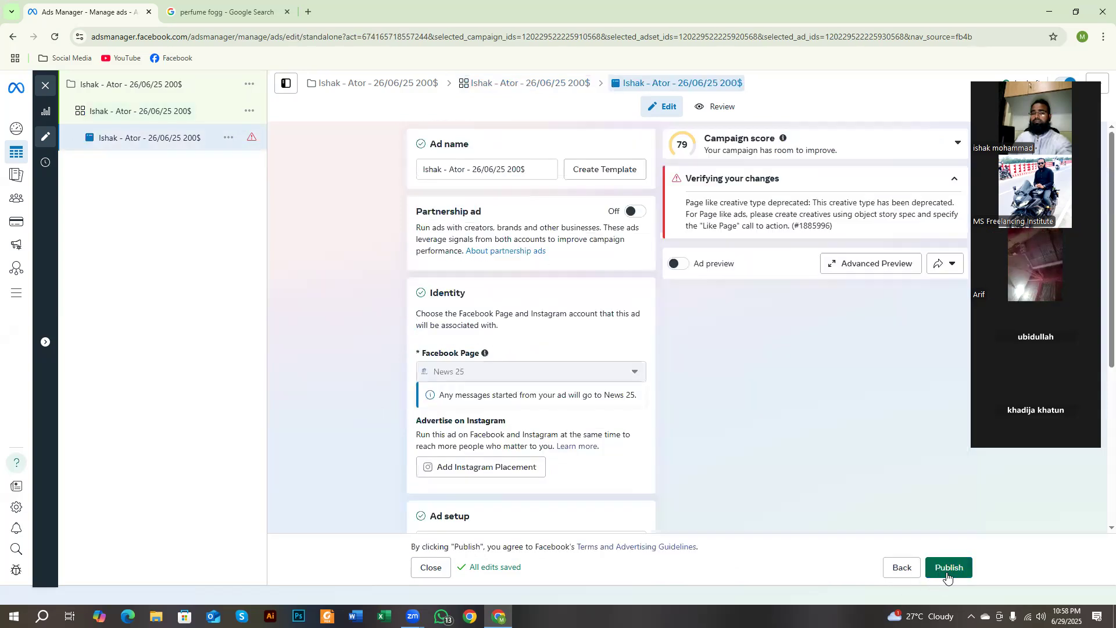
scroll(391, 348, down, 5)
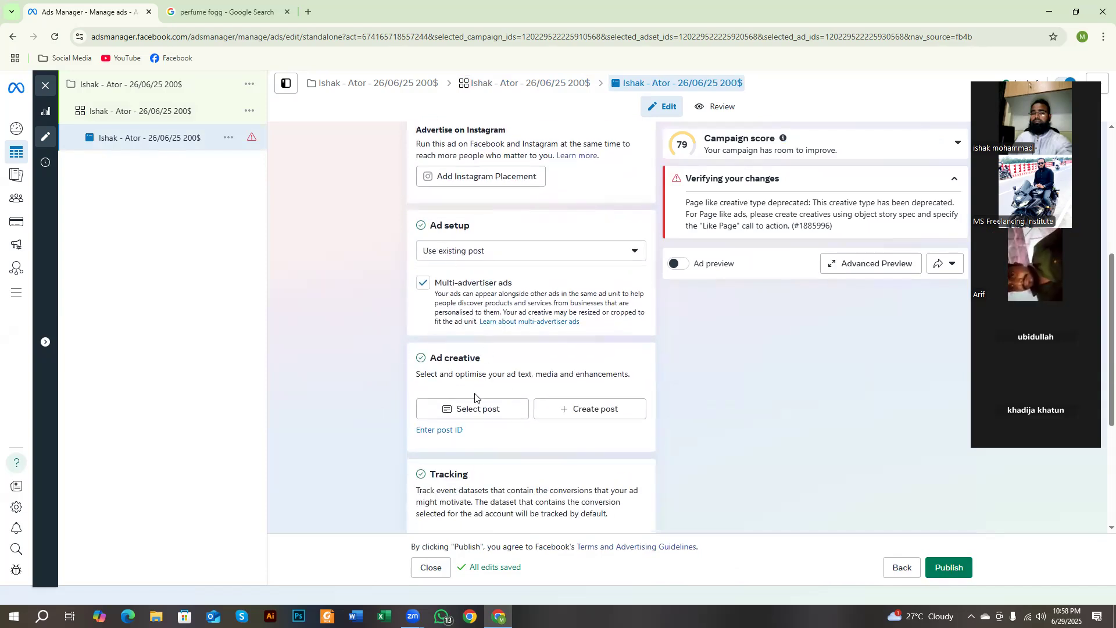
click(482, 410)
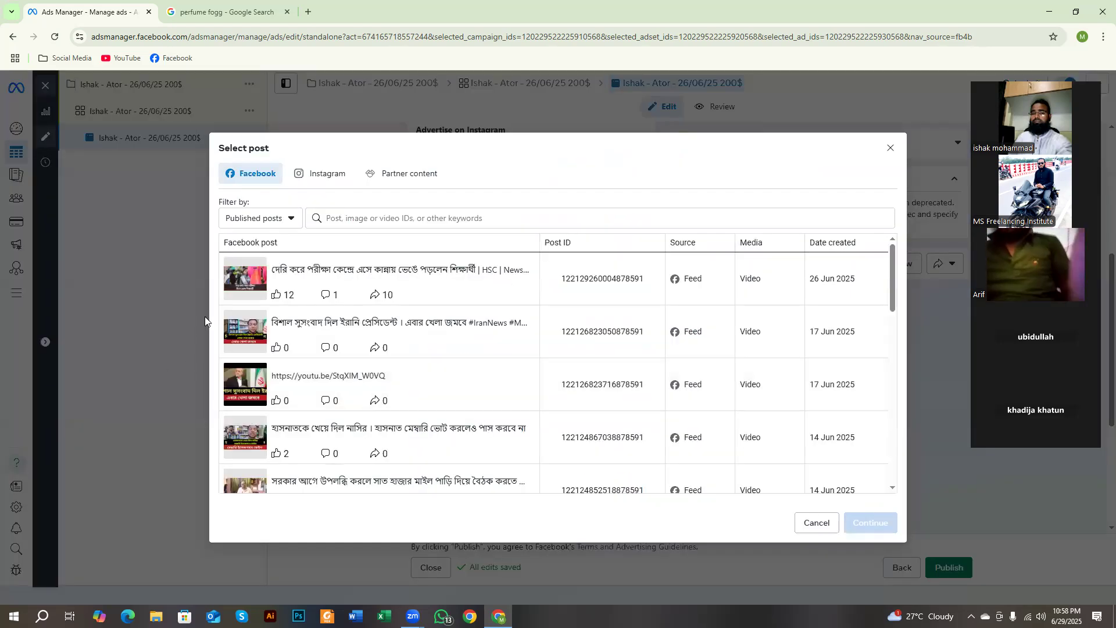
scroll(262, 349, down, 3)
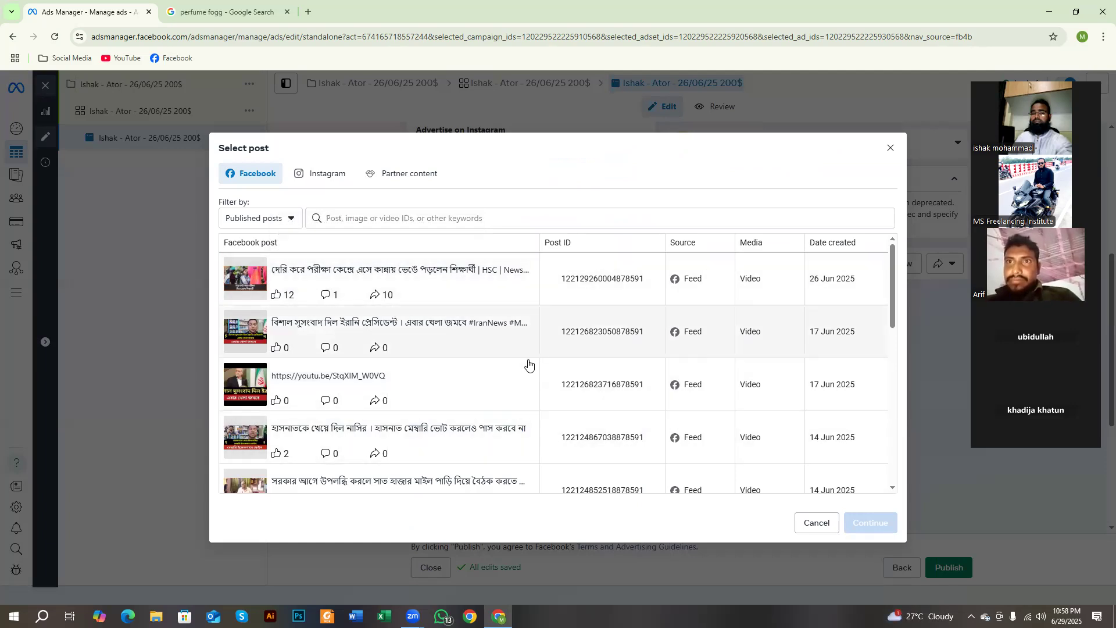
scroll(490, 378, down, 8)
scroll(486, 384, up, 8)
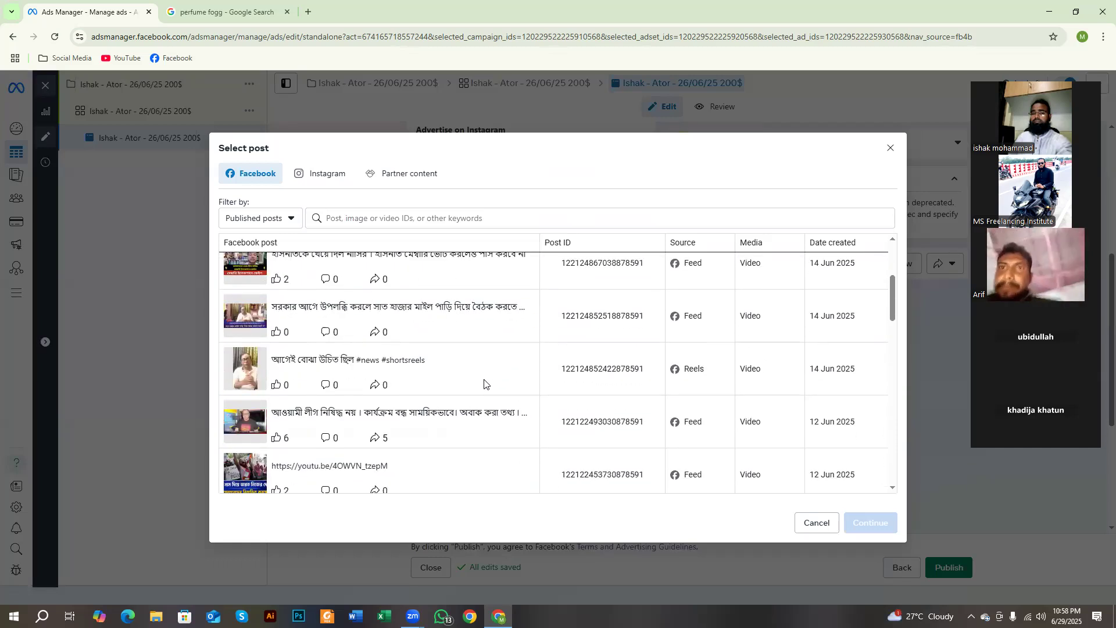
click(492, 289)
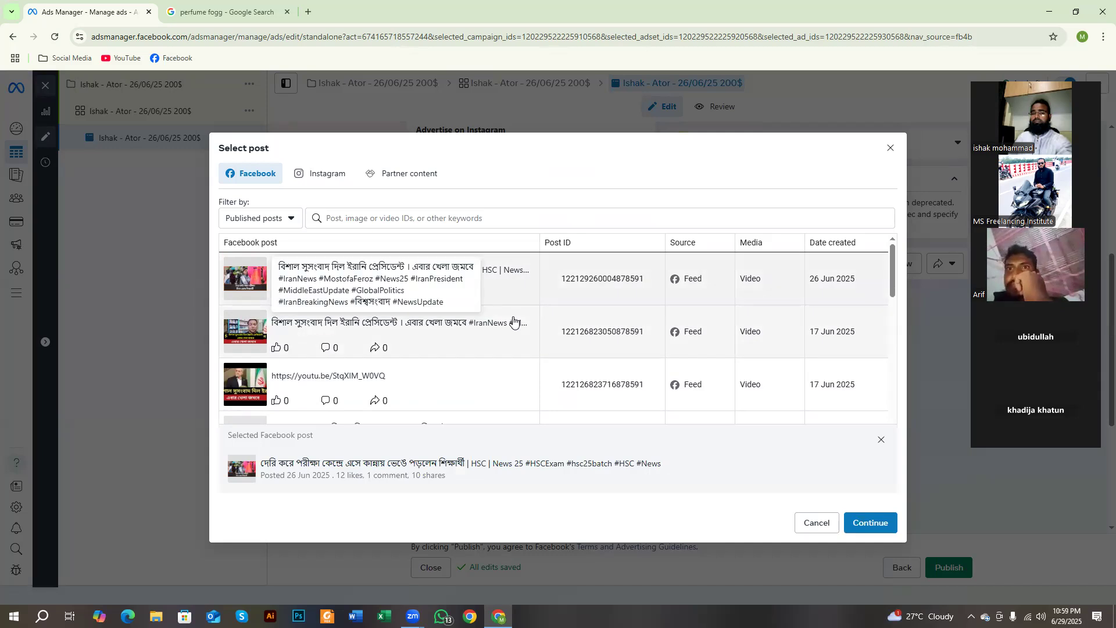
click(871, 527)
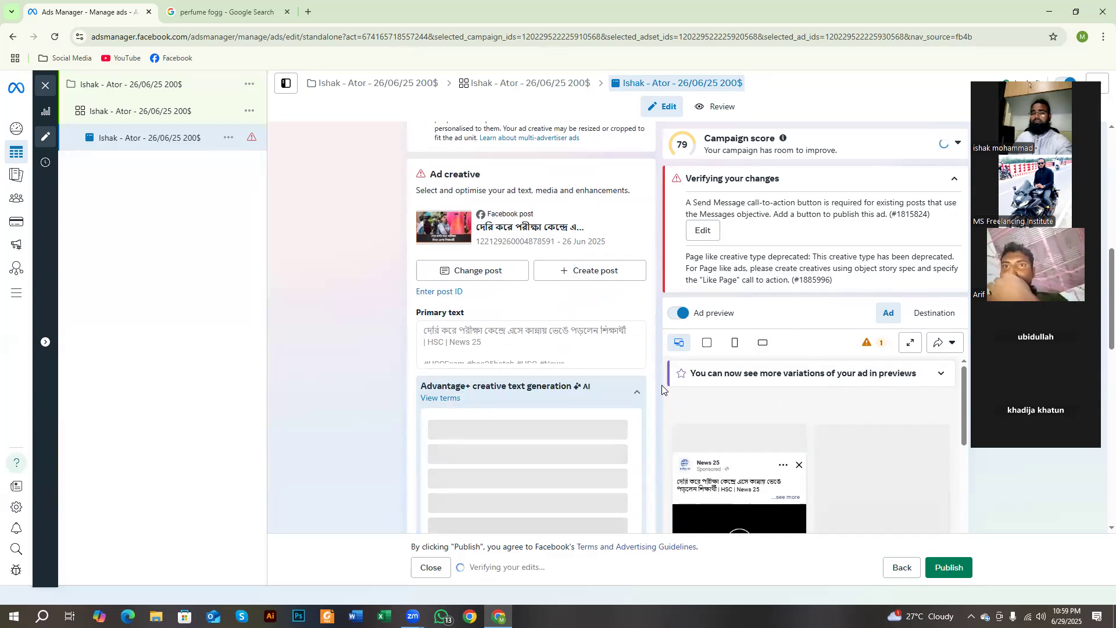
Step: Examine the ad preview along with the Ad setup and Ad creative sections for the chosen post
mouse_move(575, 387)
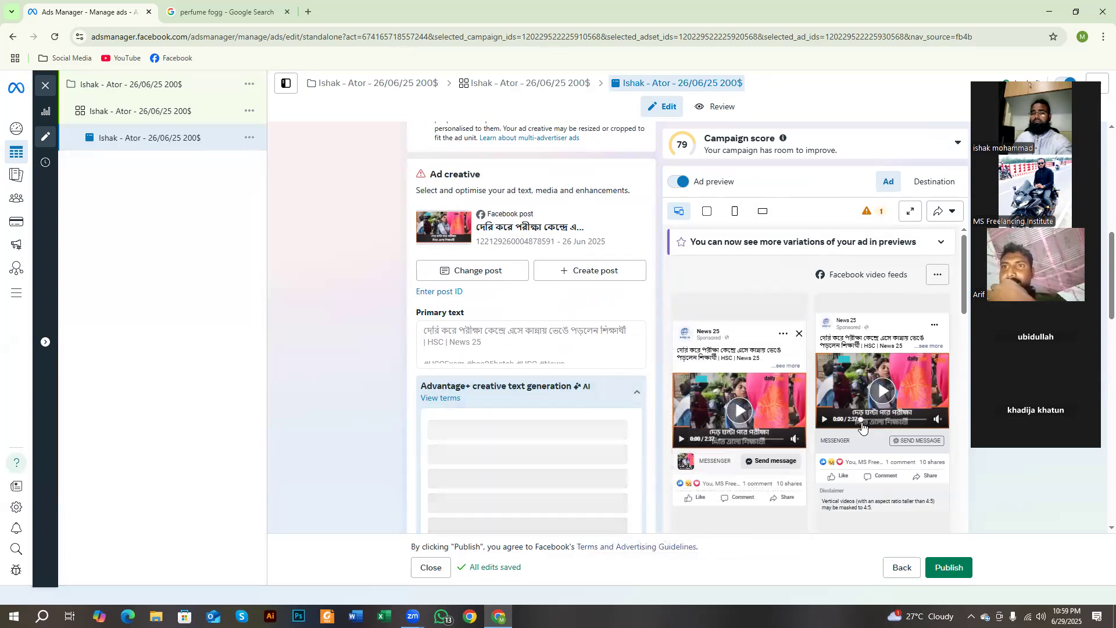
scroll(553, 399, up, 5)
scroll(552, 399, up, 3)
scroll(549, 412, down, 6)
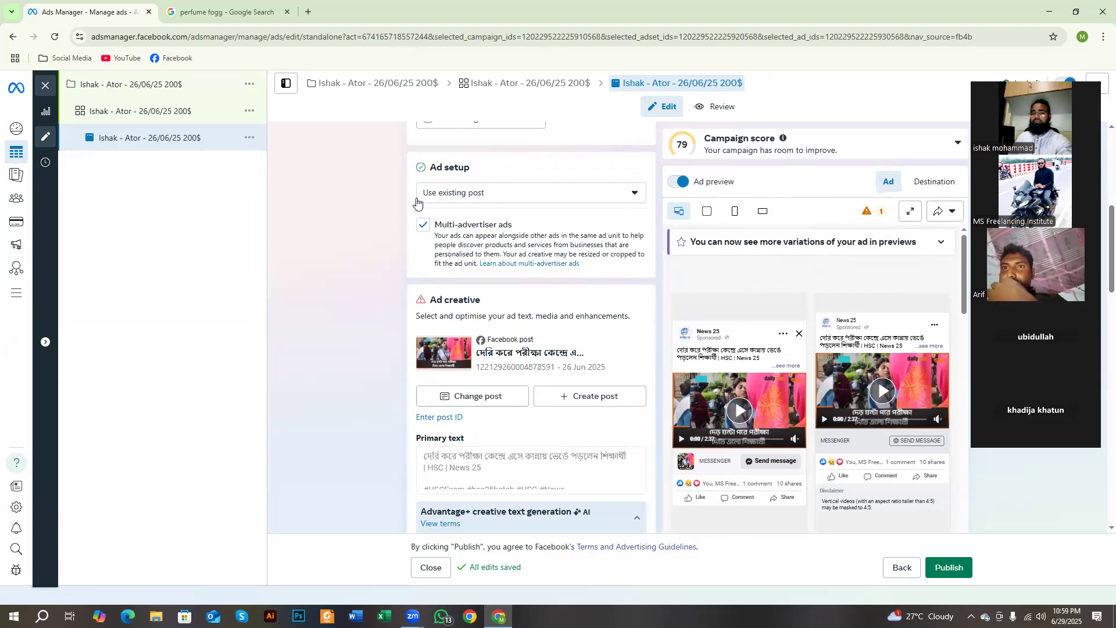
drag(463, 297, 500, 300)
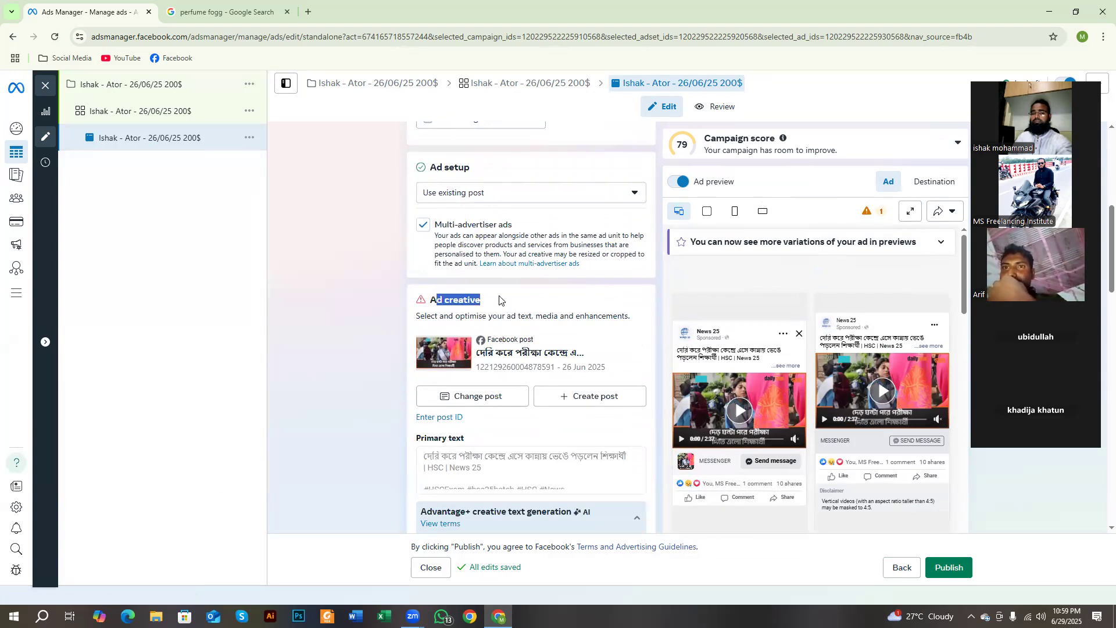
scroll(484, 350, down, 3)
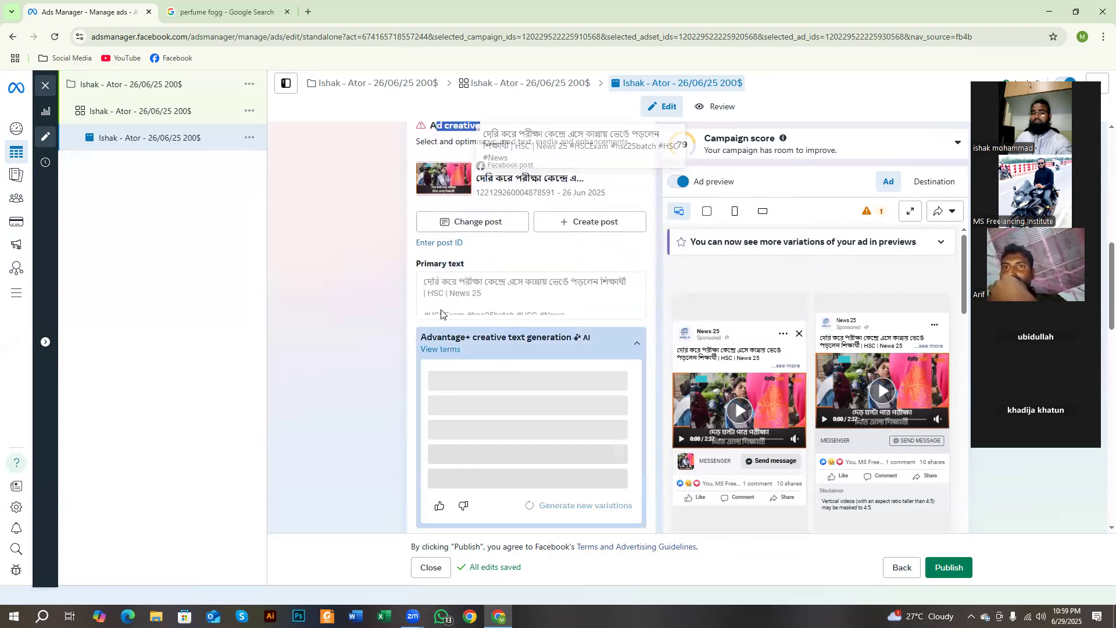
Step: Review the Primary text, collapse the Advantage+ creative text generation section, and highlight the Call to action label
click(446, 295)
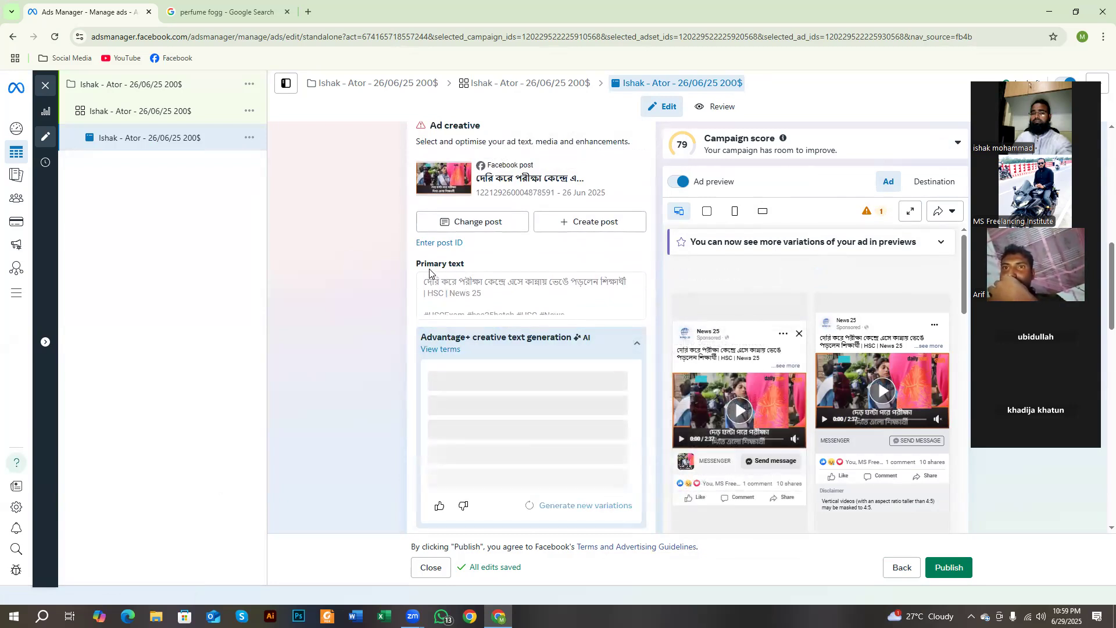
drag(427, 269, 470, 272)
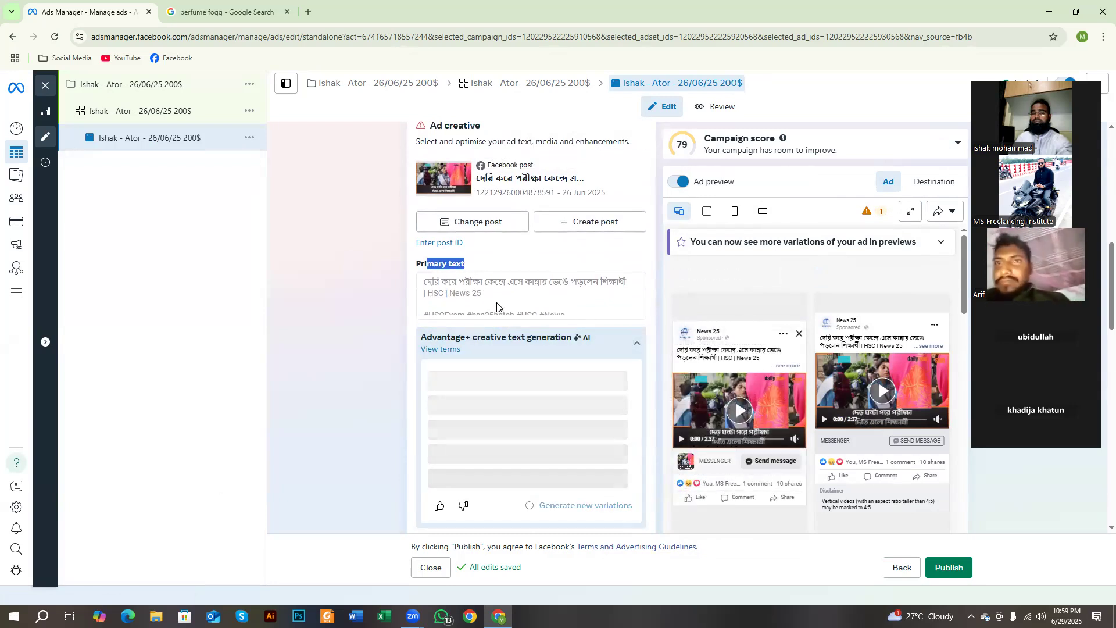
click(638, 344)
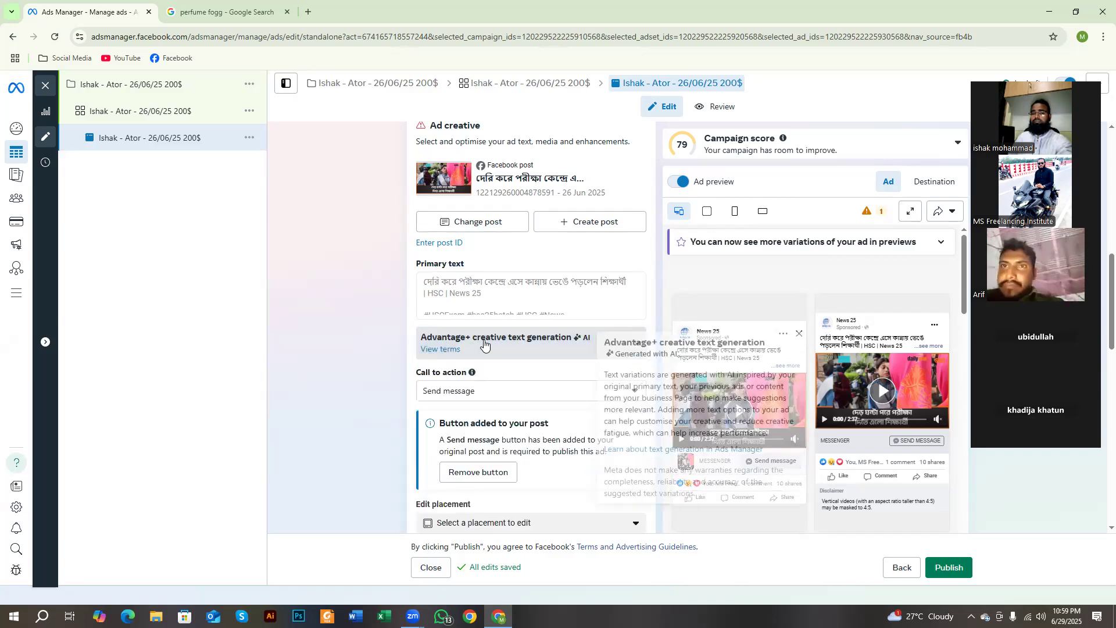
scroll(465, 337, down, 1)
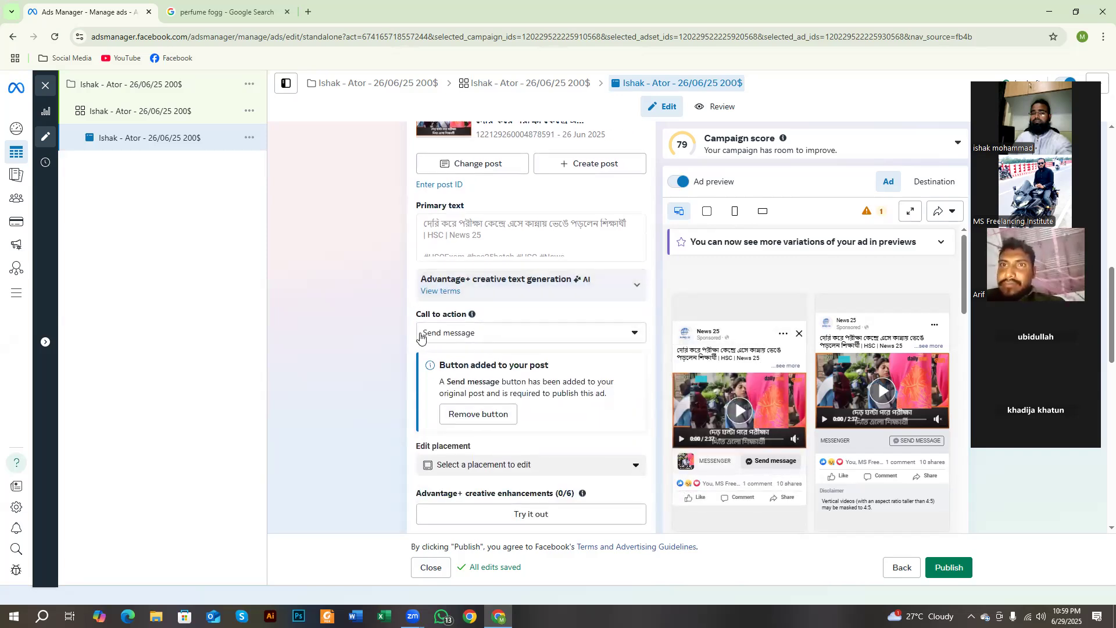
drag(414, 313, 464, 315)
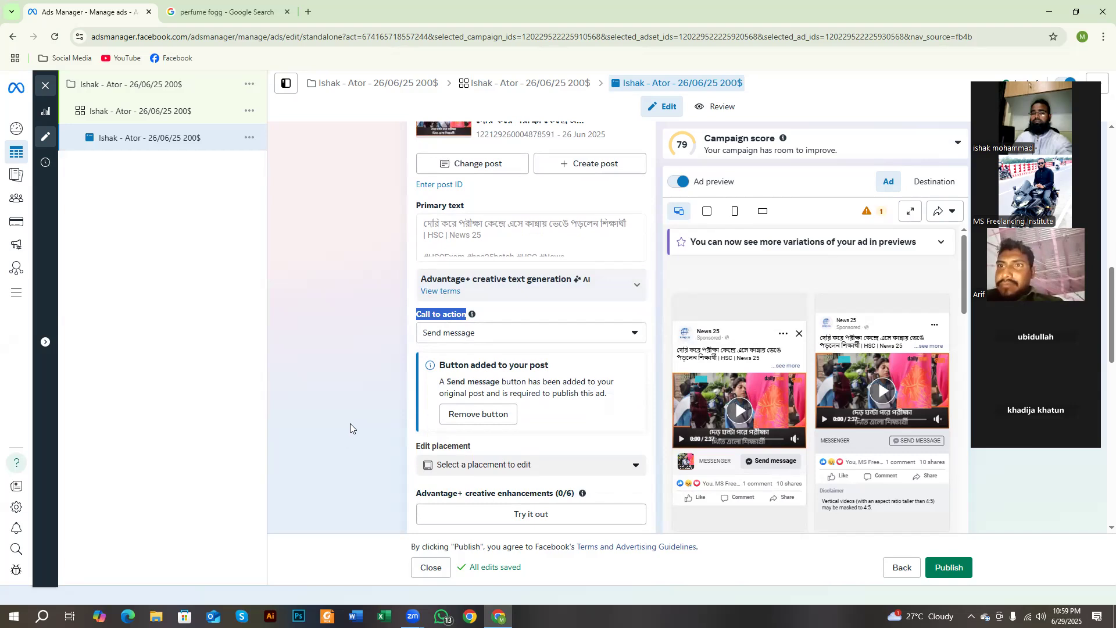
Step: Outline the Send message button in the ad preview with a red rectangle on a screen capture, and discard the capture
key(Print)
drag(213, 22, 1027, 517)
click(1038, 453)
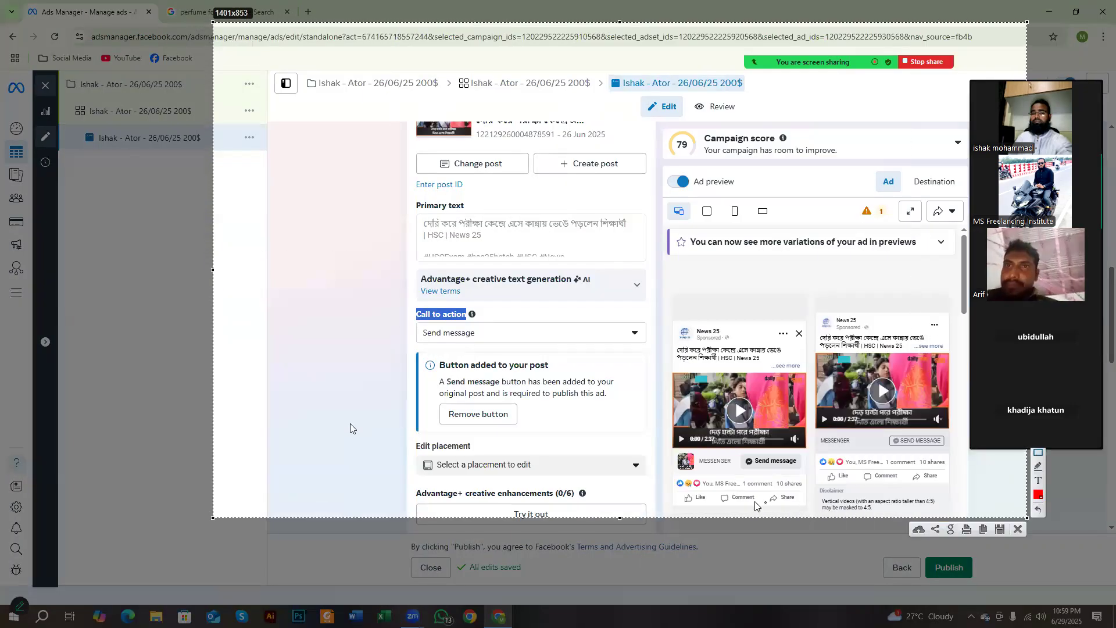
drag(734, 447, 806, 475)
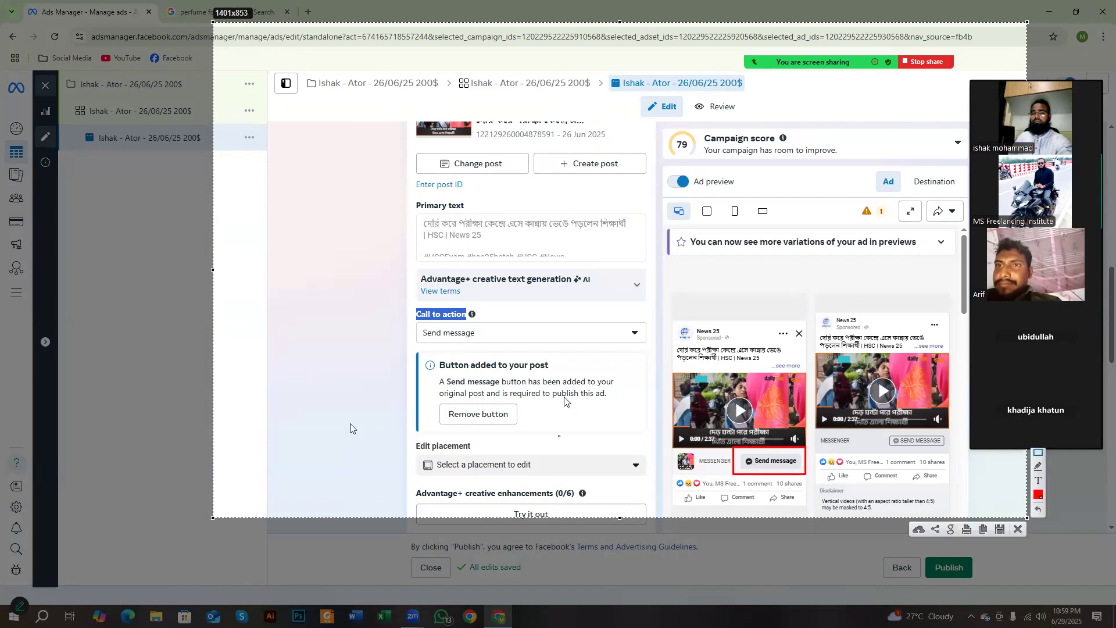
right_click(565, 368)
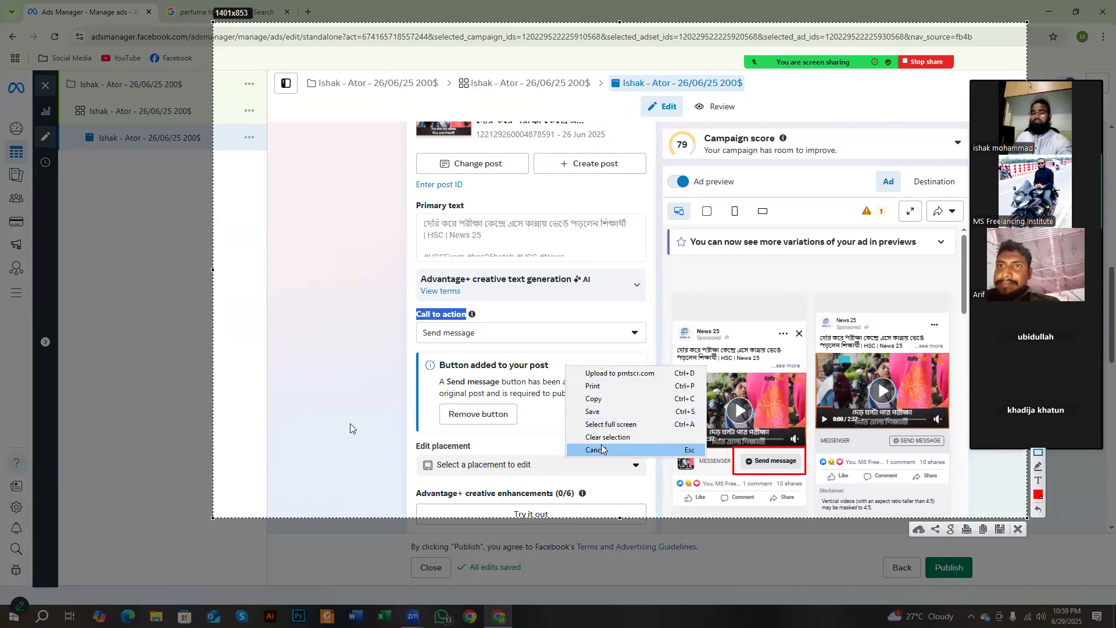
click(603, 448)
Step: Examine the Call to action choices, No button and Send message, without changing the selection
click(464, 334)
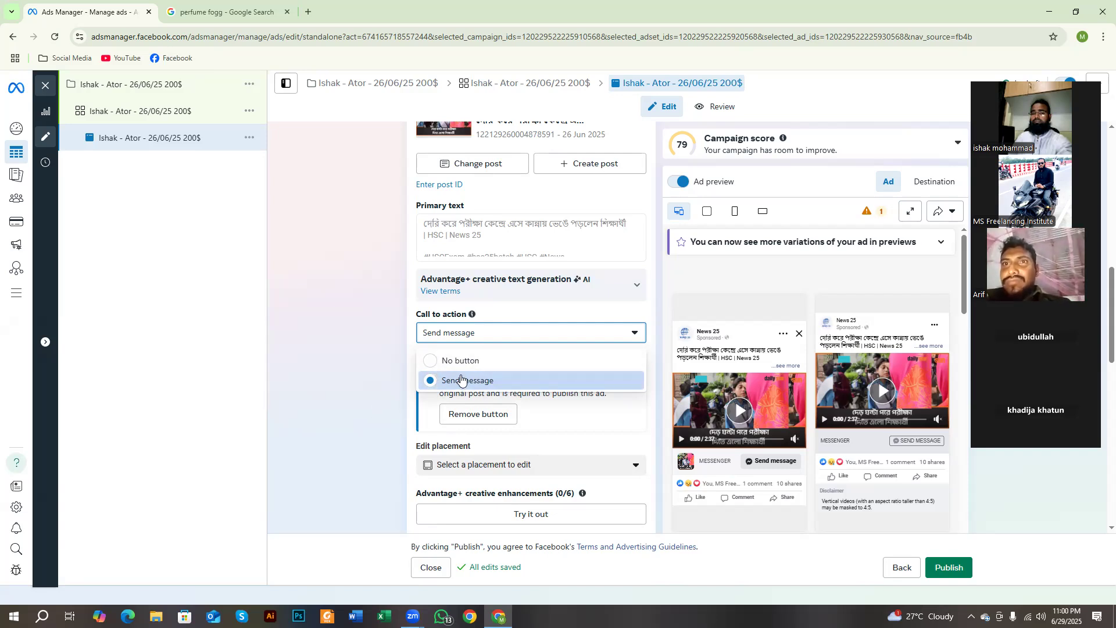
click(384, 341)
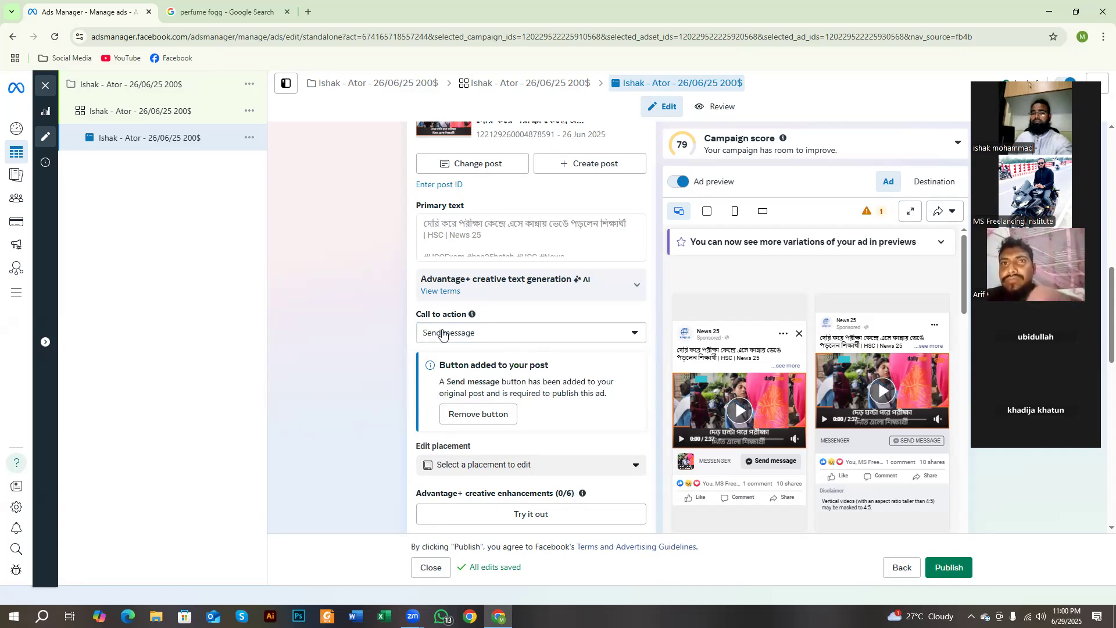
click(636, 331)
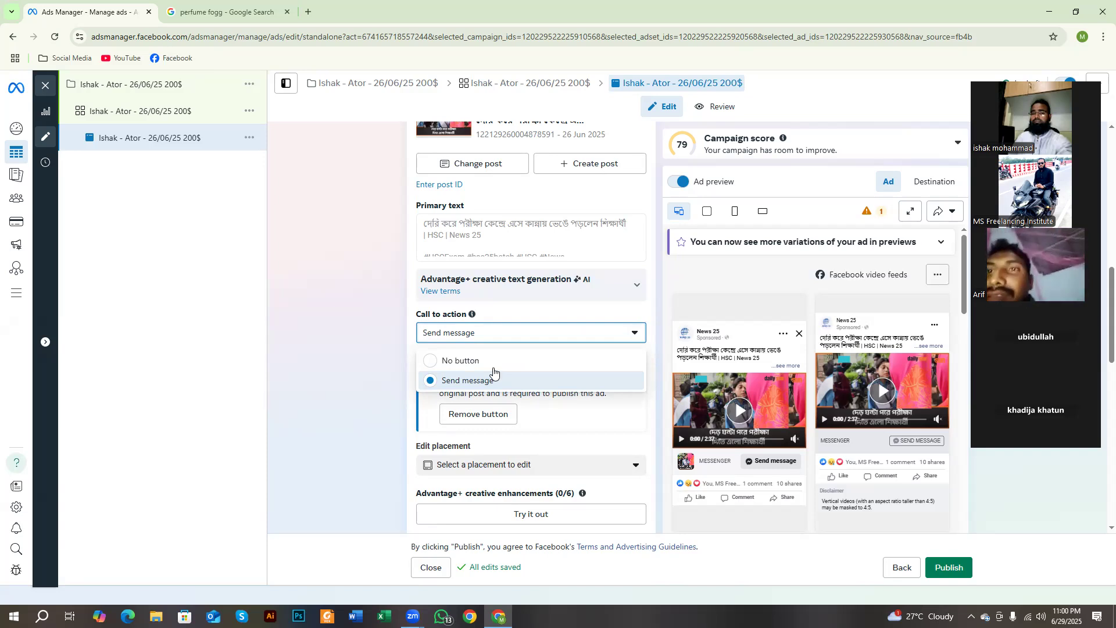
click(352, 339)
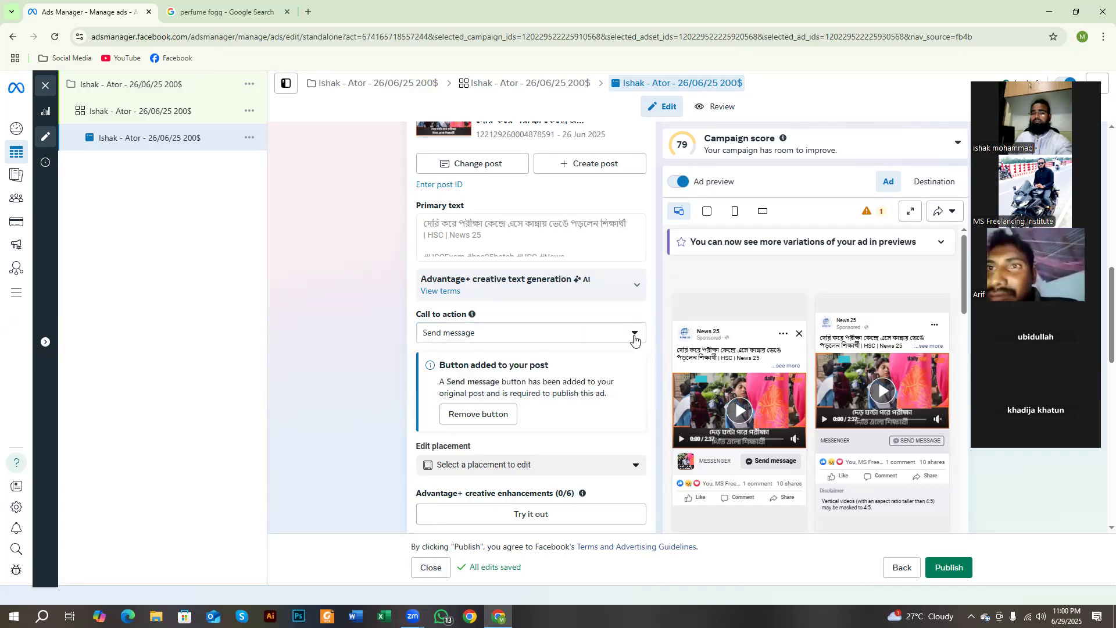
click(634, 337)
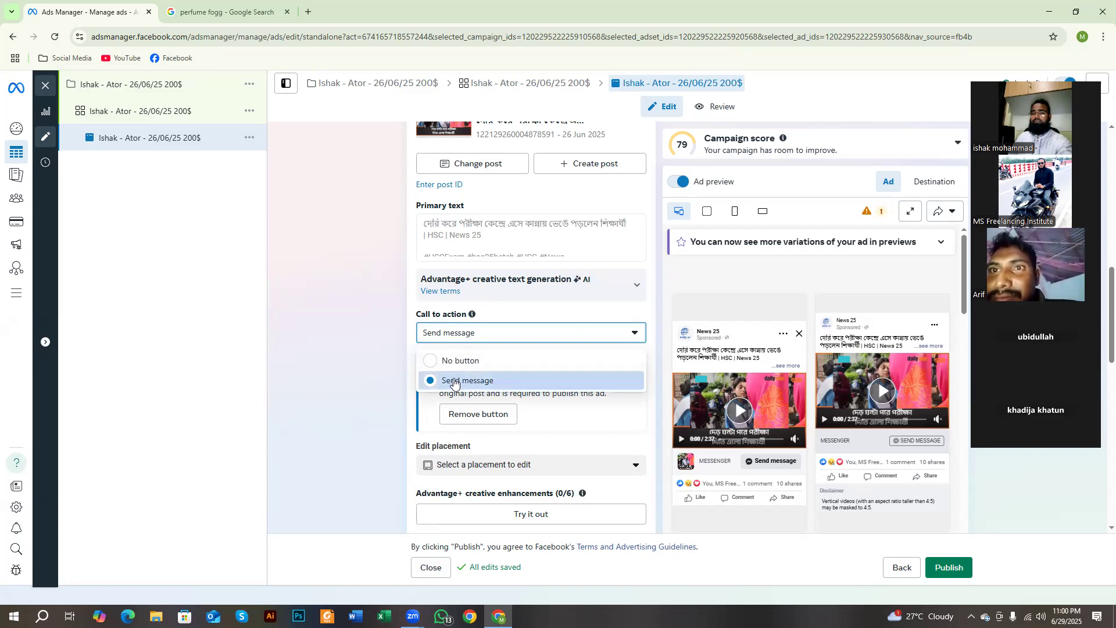
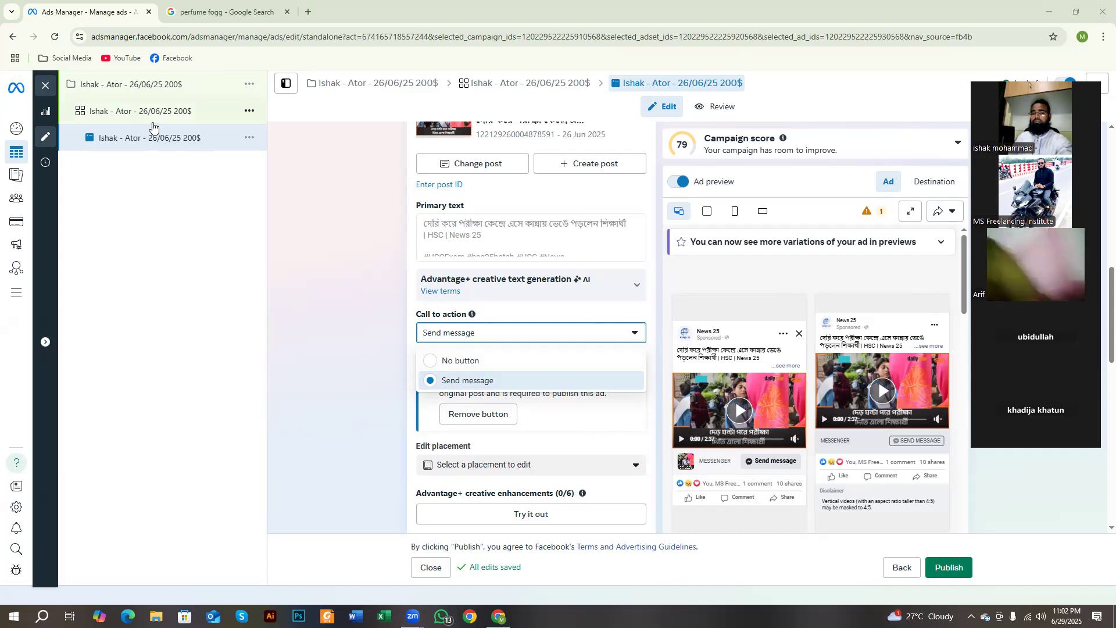
Step: Open the campaign-level settings, highlight the Campaign objective label, and discard a screen capture of the Engagement icon
click(136, 92)
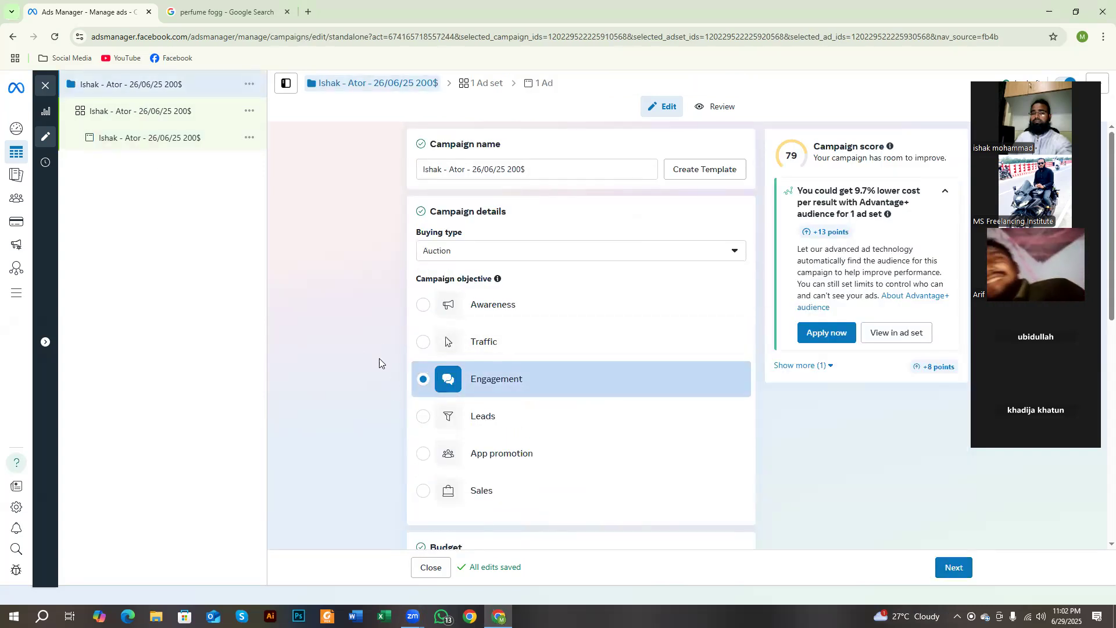
drag(415, 278, 490, 281)
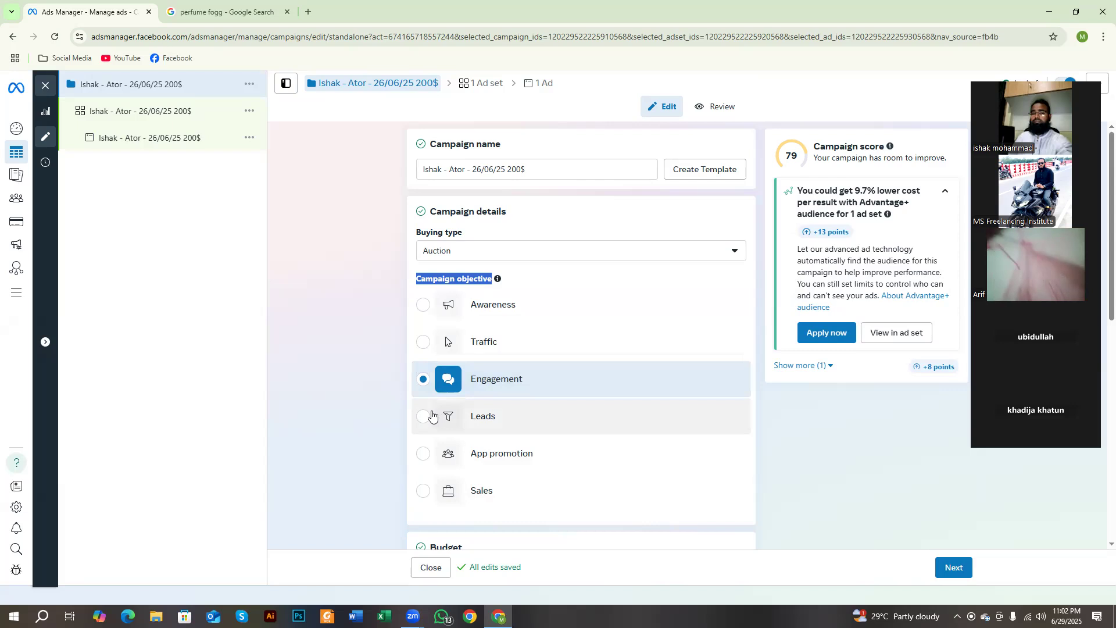
key(Print)
drag(422, 361, 472, 394)
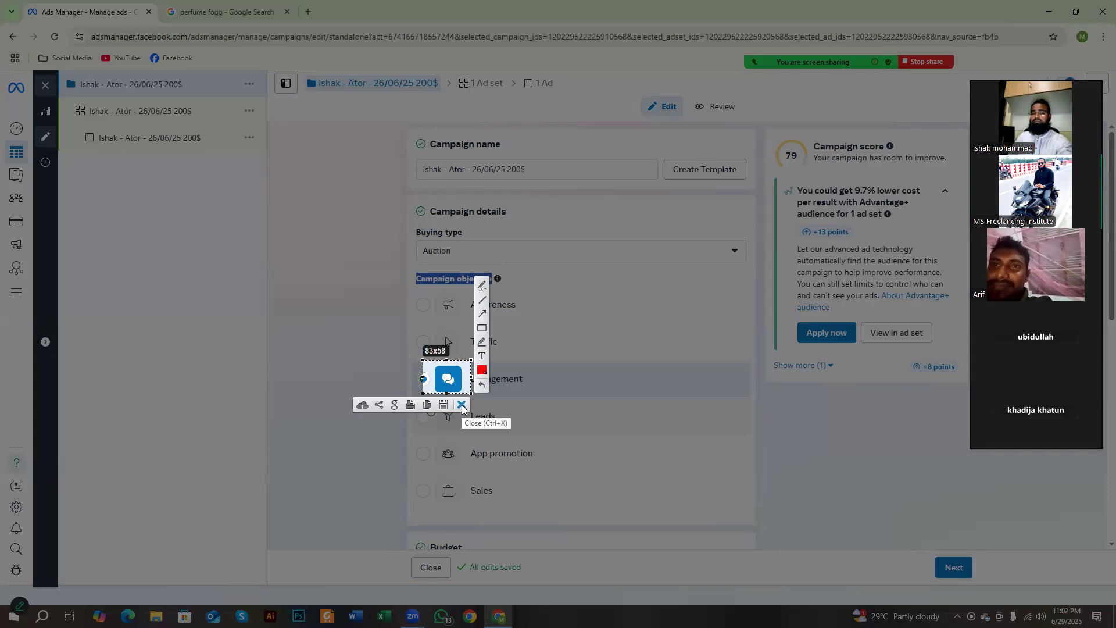
click(462, 405)
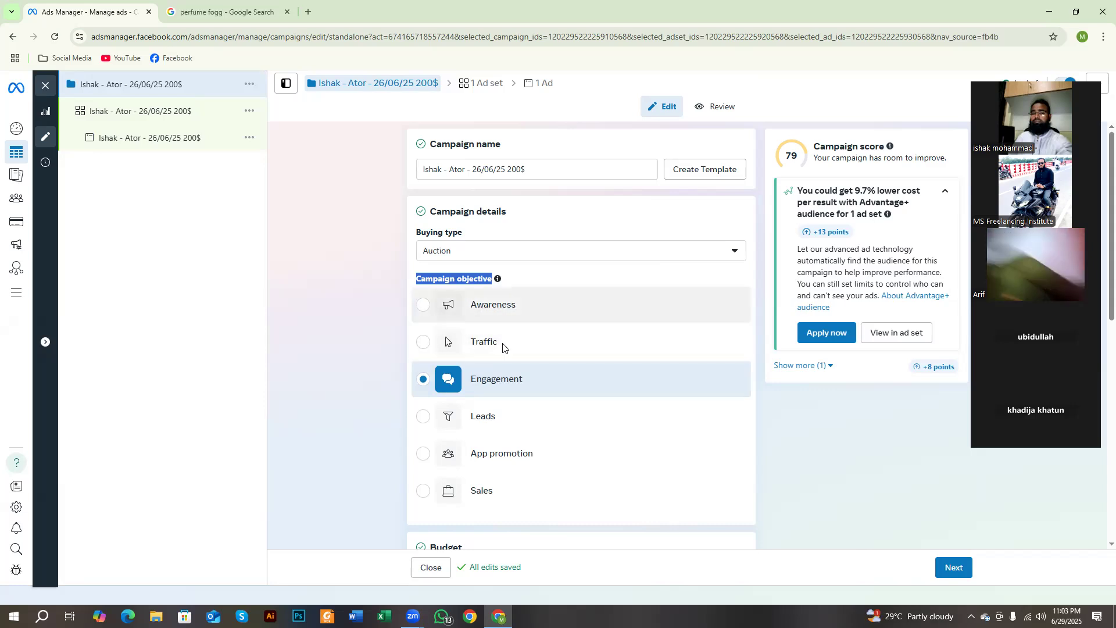
Step: Outline the column of campaign objective icons and the Engagement icon with red rectangles on a screen capture, and discard the capture
mouse_move(475, 341)
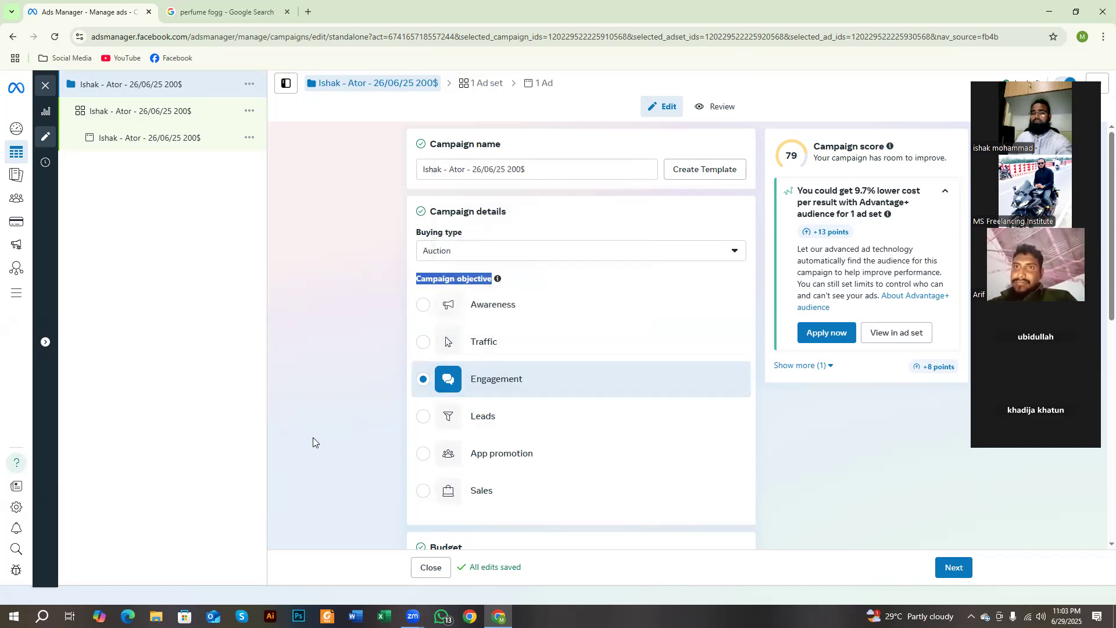
key(Print)
drag(294, 153, 726, 543)
click(737, 482)
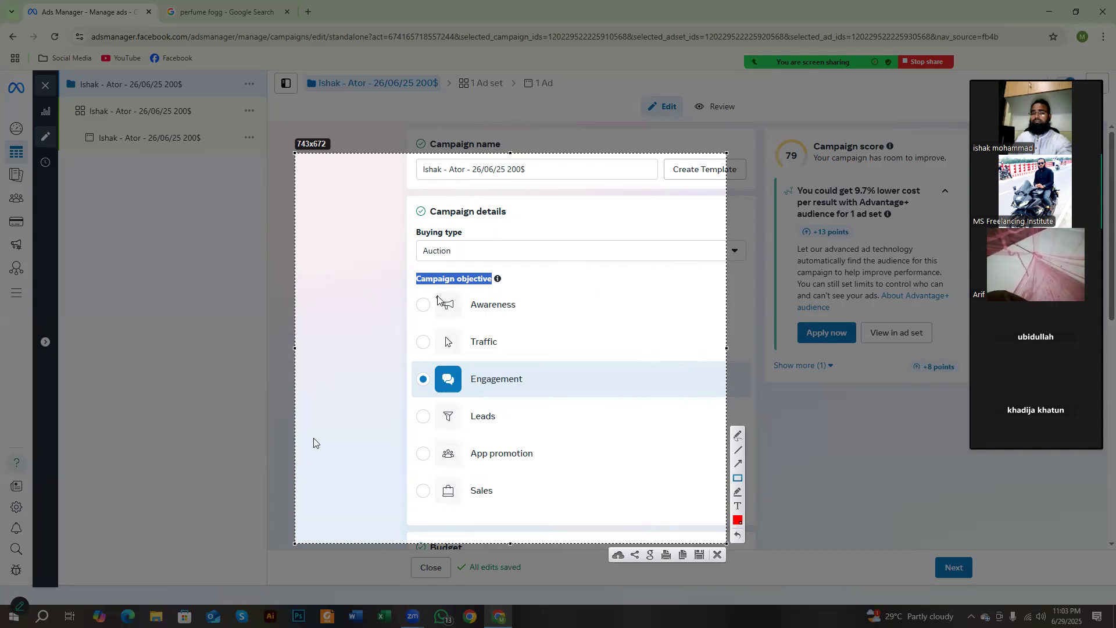
mouse_move(433, 290)
mouse_down()
mouse_move(465, 407)
mouse_move(469, 516)
mouse_up()
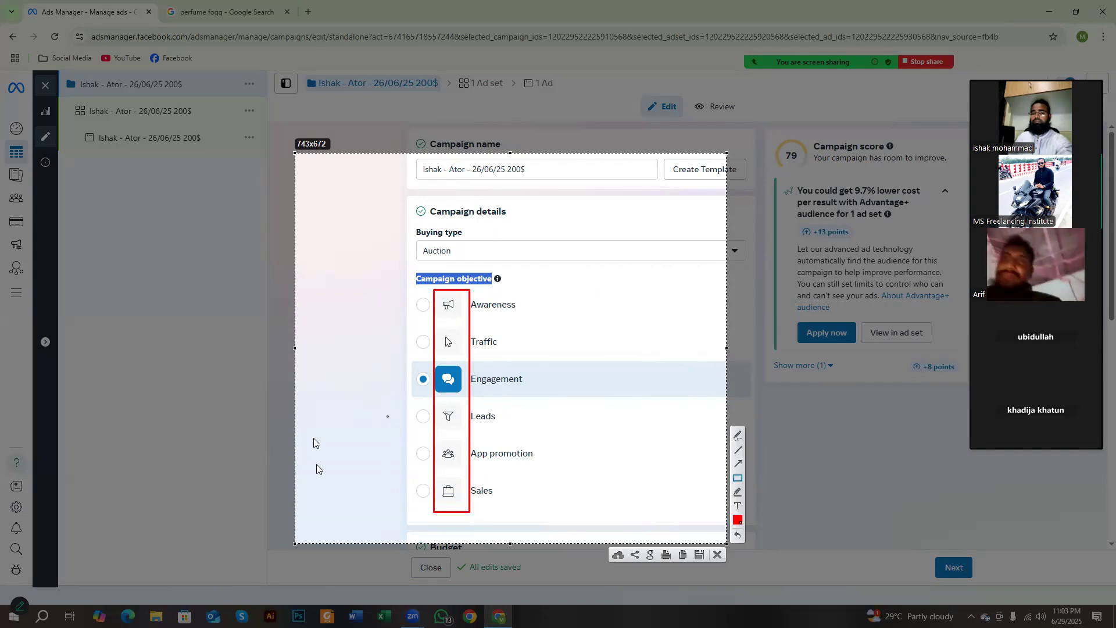
drag(432, 365, 461, 391)
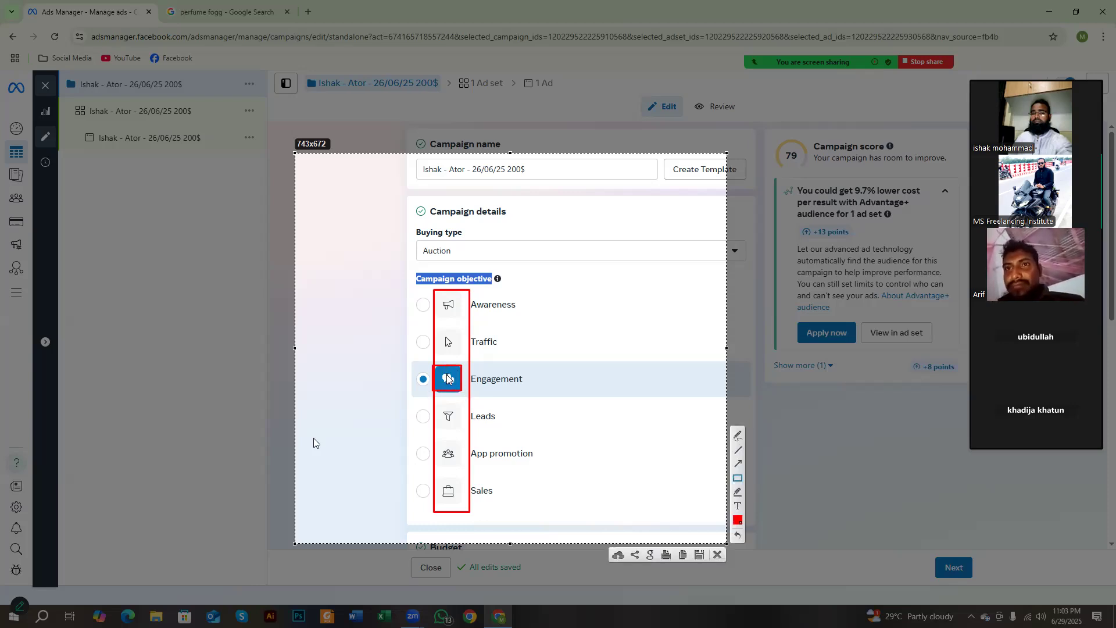
right_click(512, 369)
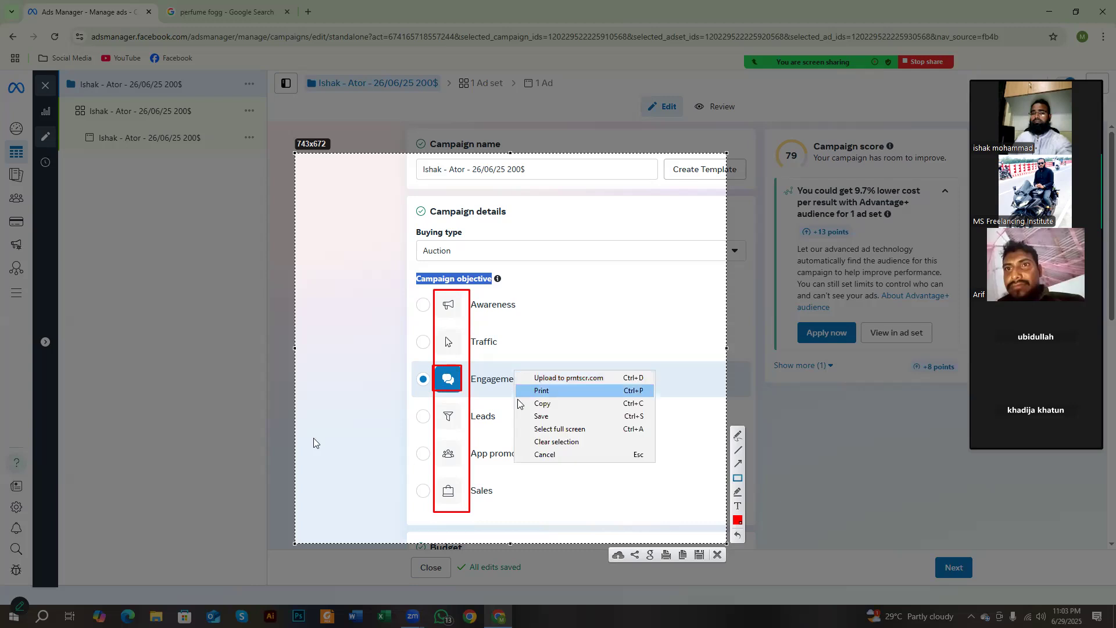
click(535, 451)
right_click(535, 453)
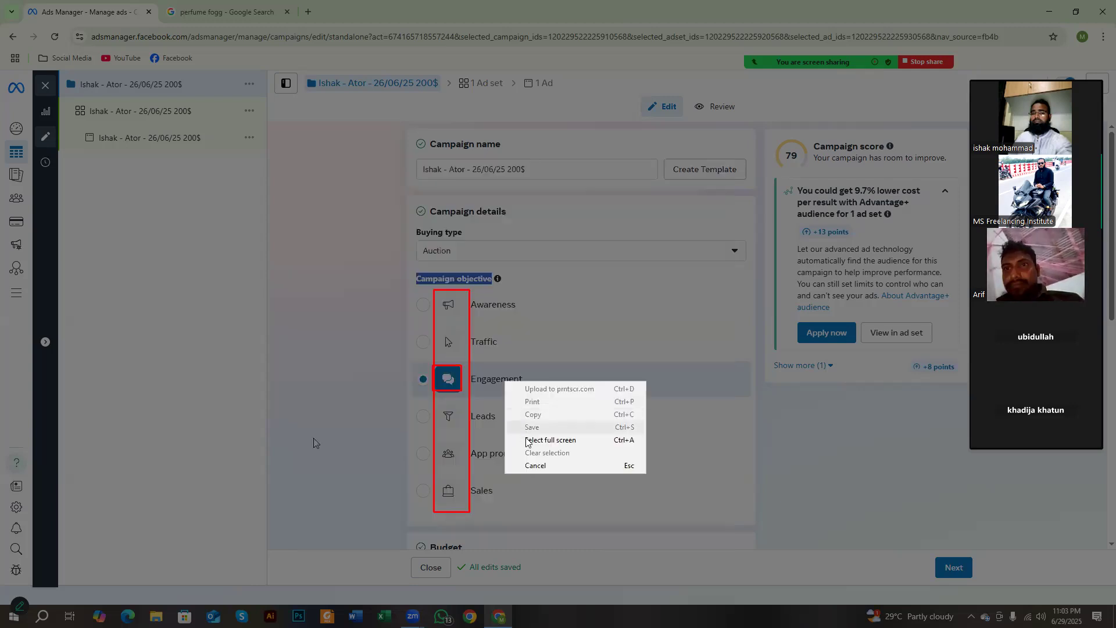
click(530, 468)
Step: Return to the ad-level settings and examine the Call to action choices while keeping Send message selected
click(145, 137)
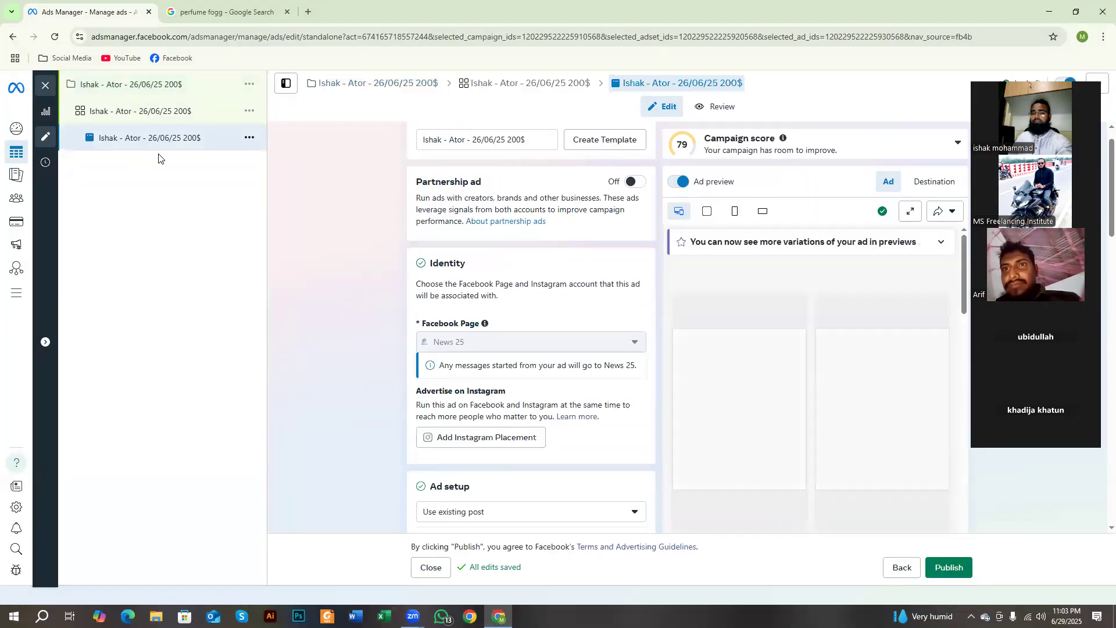
scroll(362, 289, down, 4)
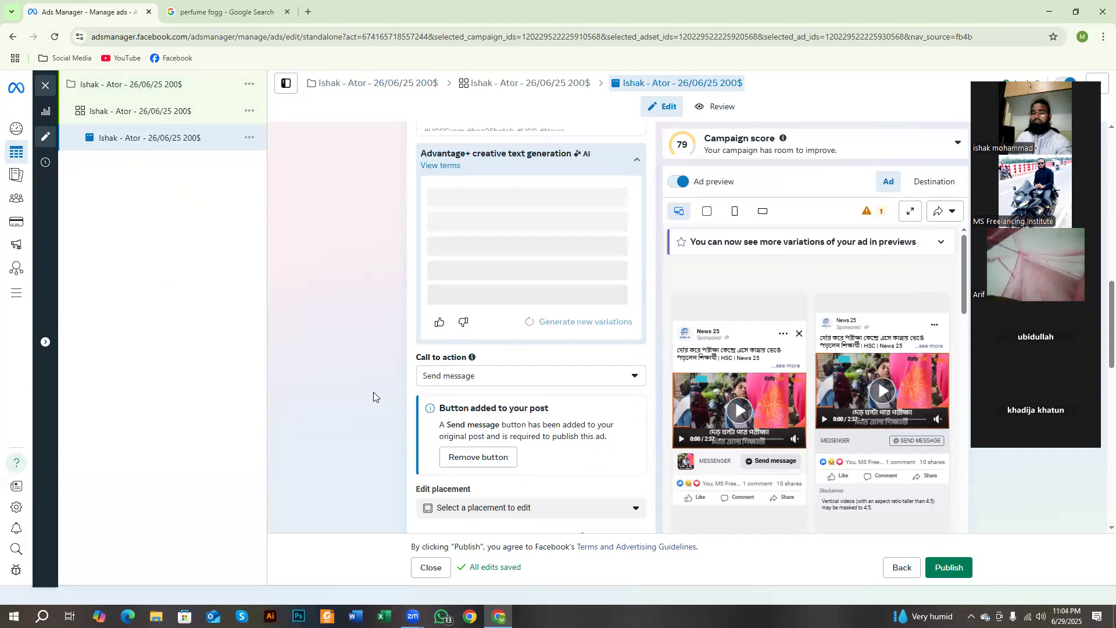
click(453, 376)
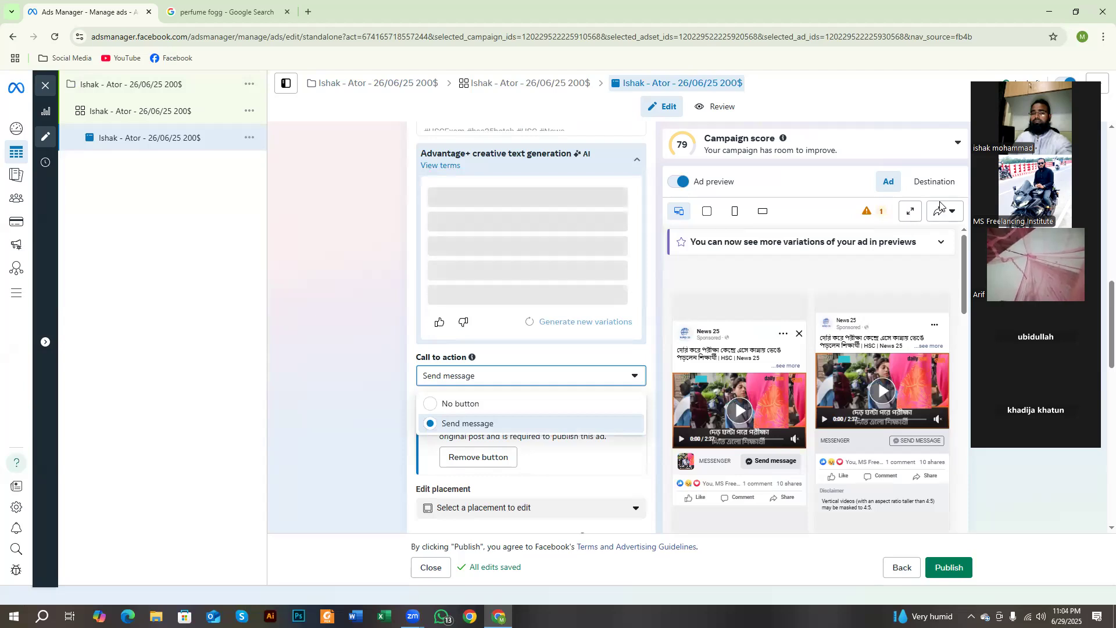
click(367, 385)
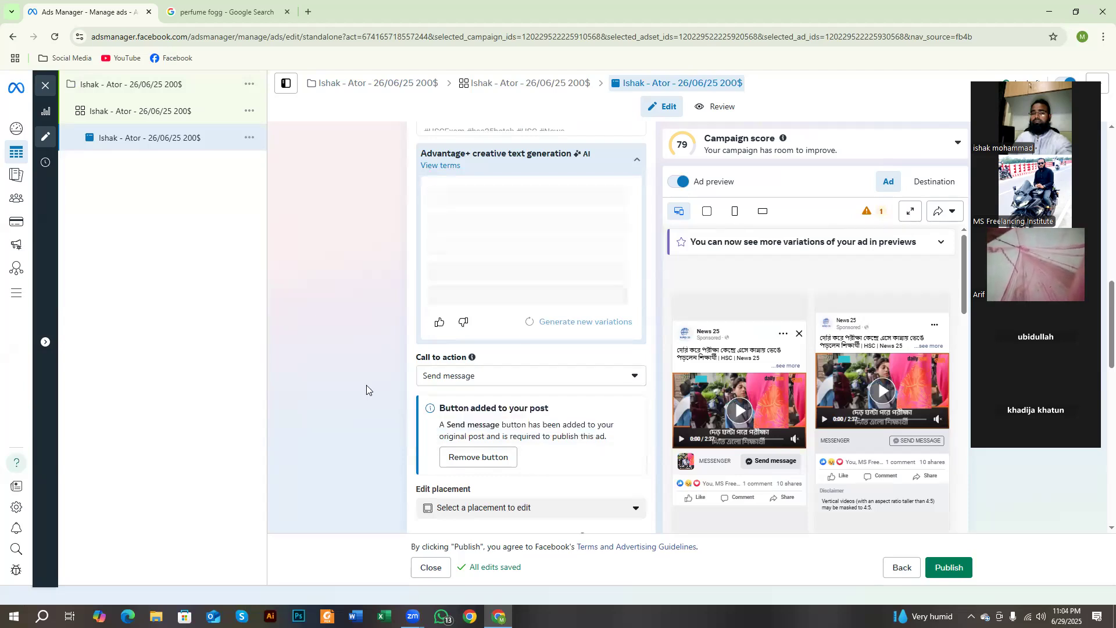
click(438, 377)
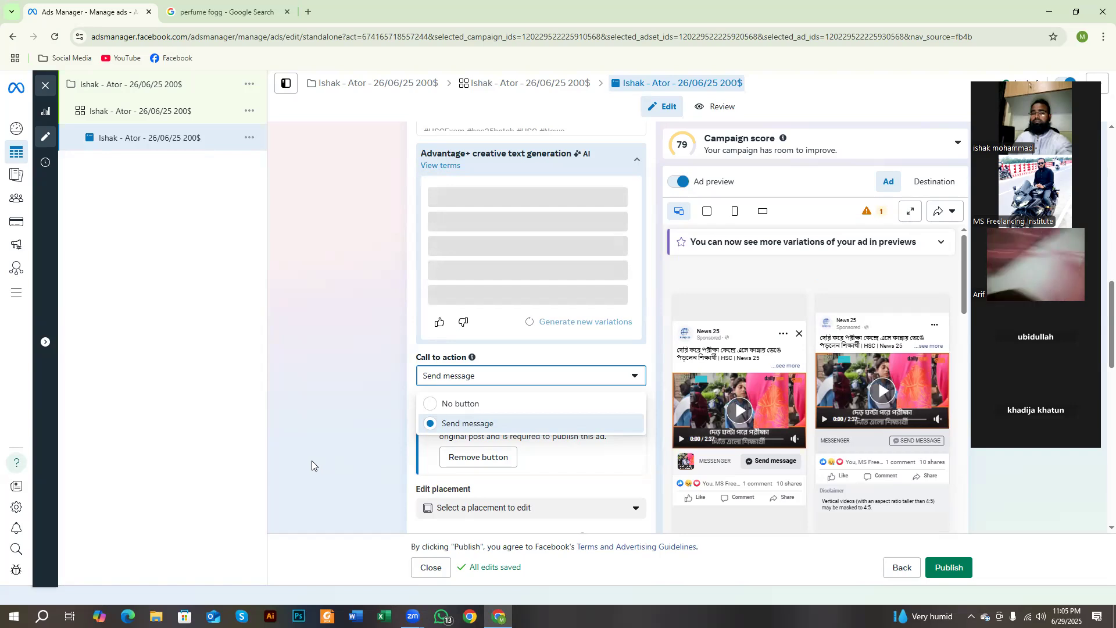
click(355, 335)
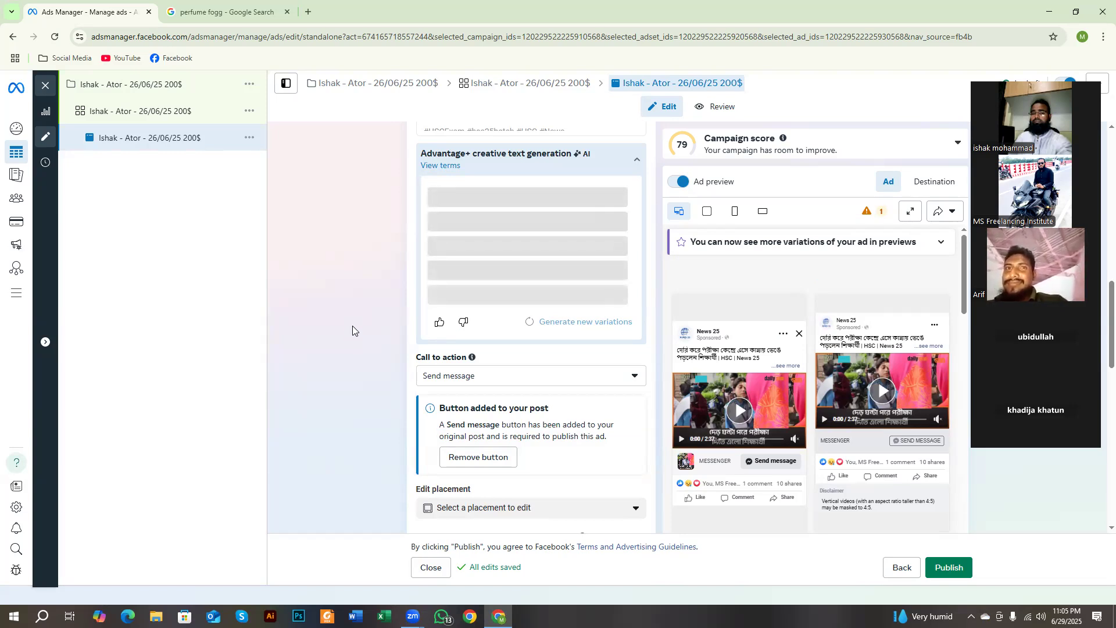
Step: Look over the ad creative settings, highlight the Call to action label, and recheck its choices without changing the selection
scroll(390, 314, down, 1)
scroll(389, 314, down, 1)
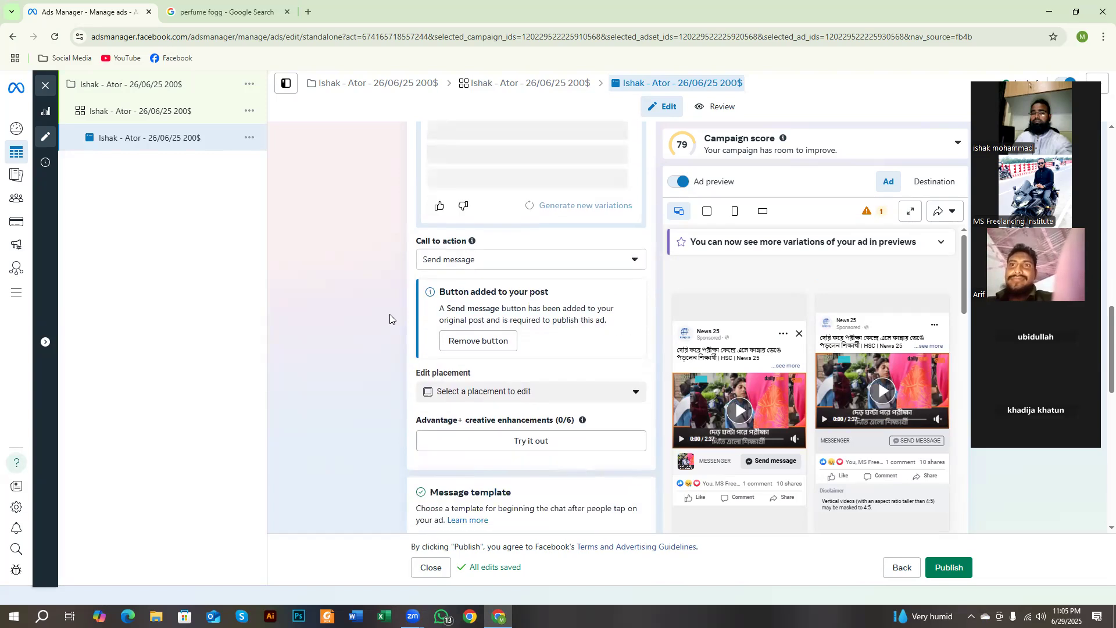
scroll(389, 314, up, 4)
scroll(390, 314, down, 6)
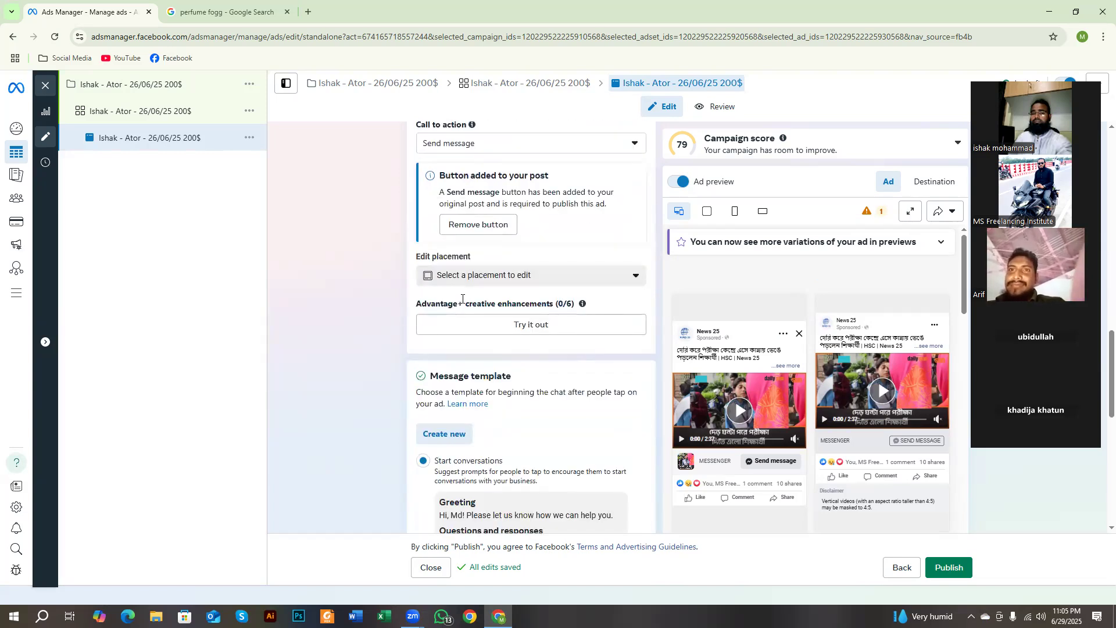
scroll(412, 305, up, 5)
drag(416, 415, 469, 419)
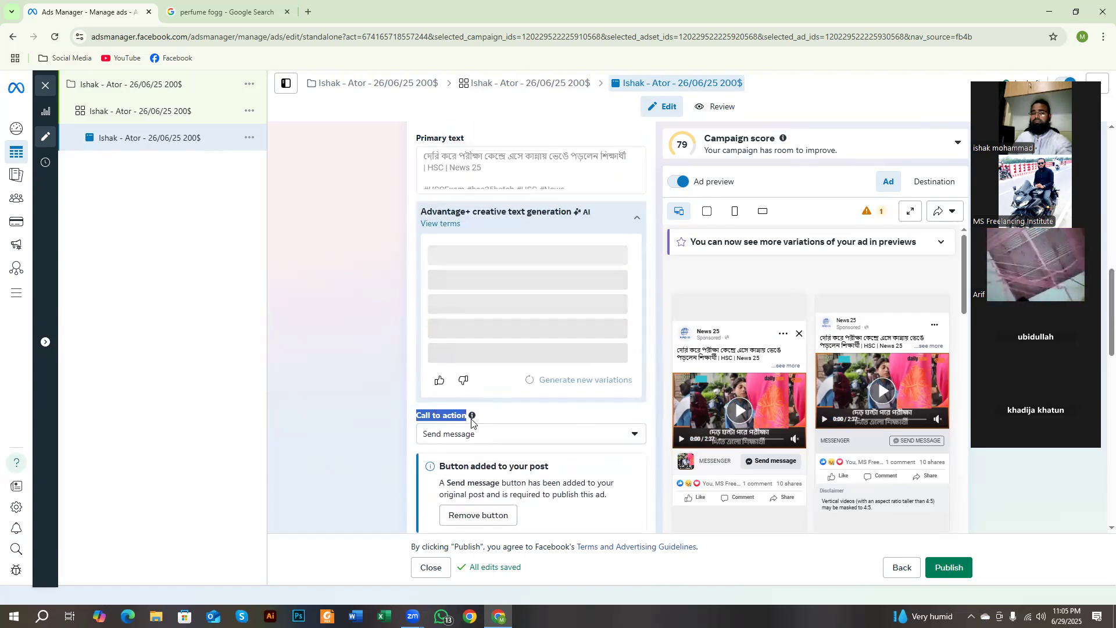
click(499, 441)
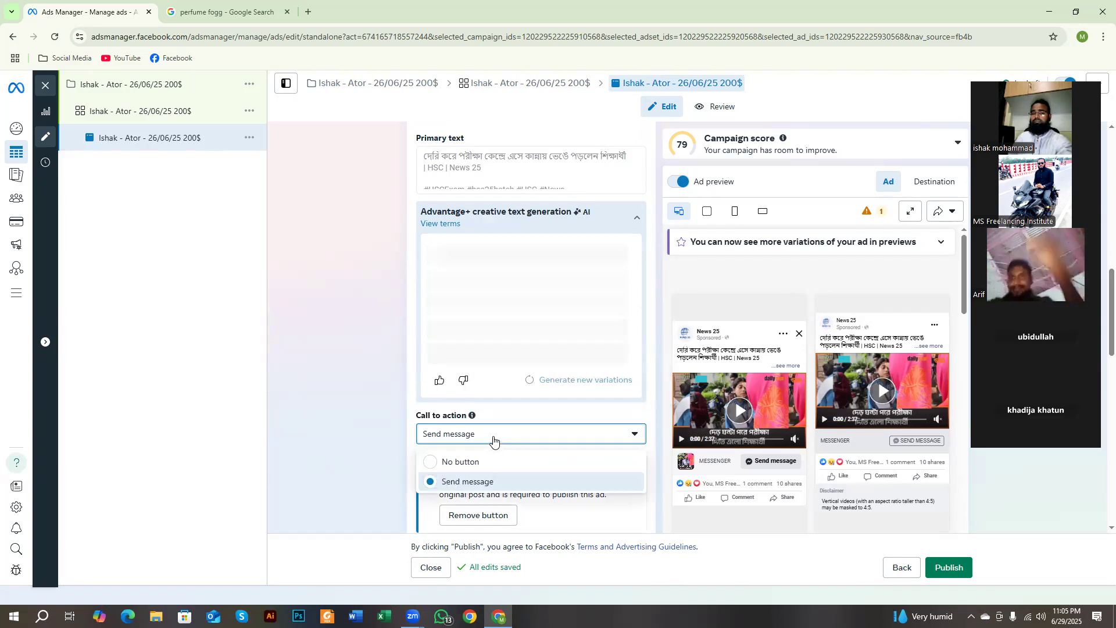
scroll(489, 440, down, 1)
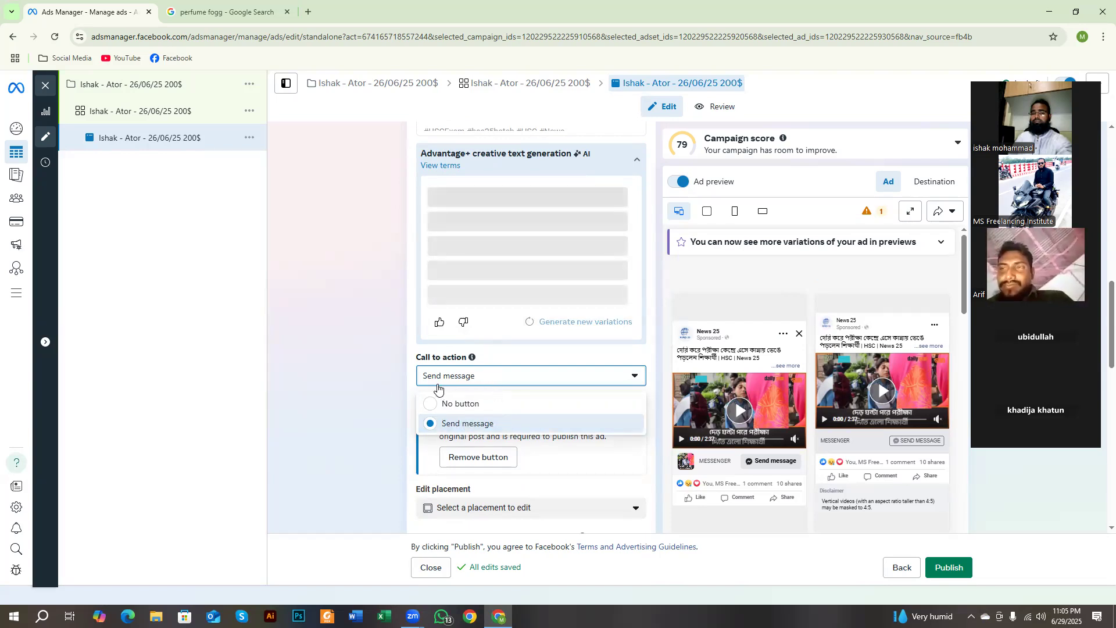
click(378, 374)
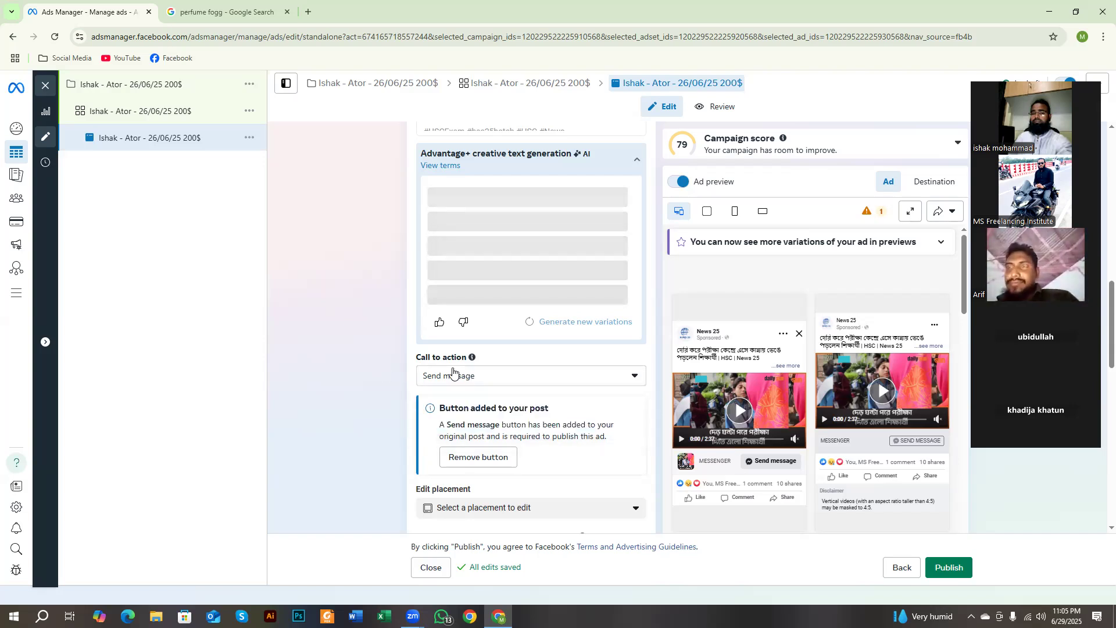
click(454, 374)
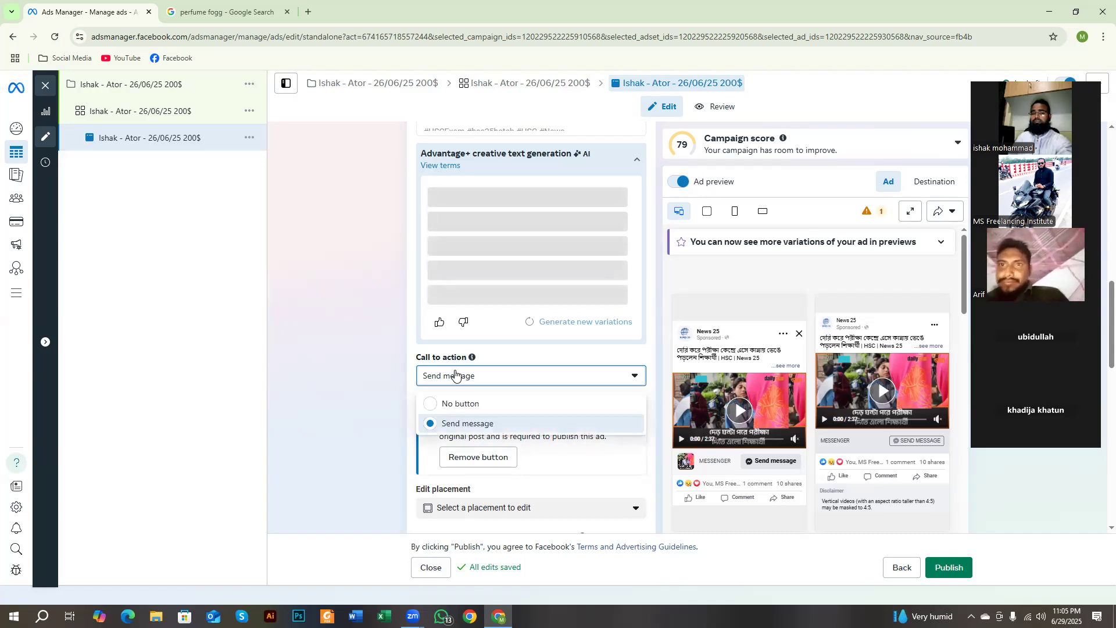
click(376, 382)
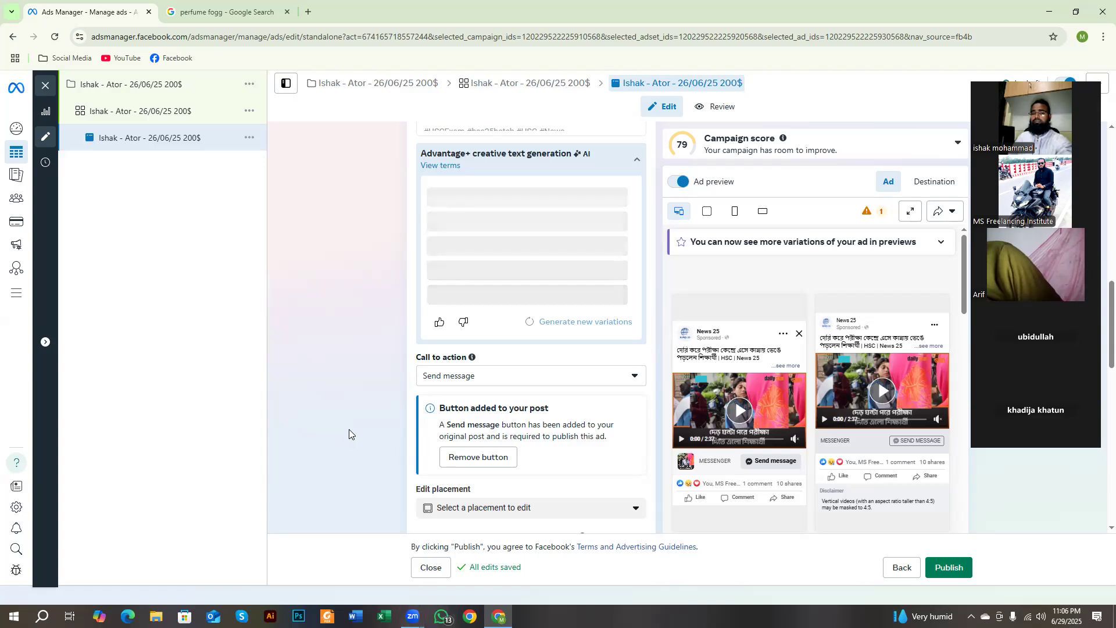
Step: Highlight the Edit placement label and review the Message template section with its Start conversations, Automated chat and Advanced setup options
scroll(360, 424, down, 5)
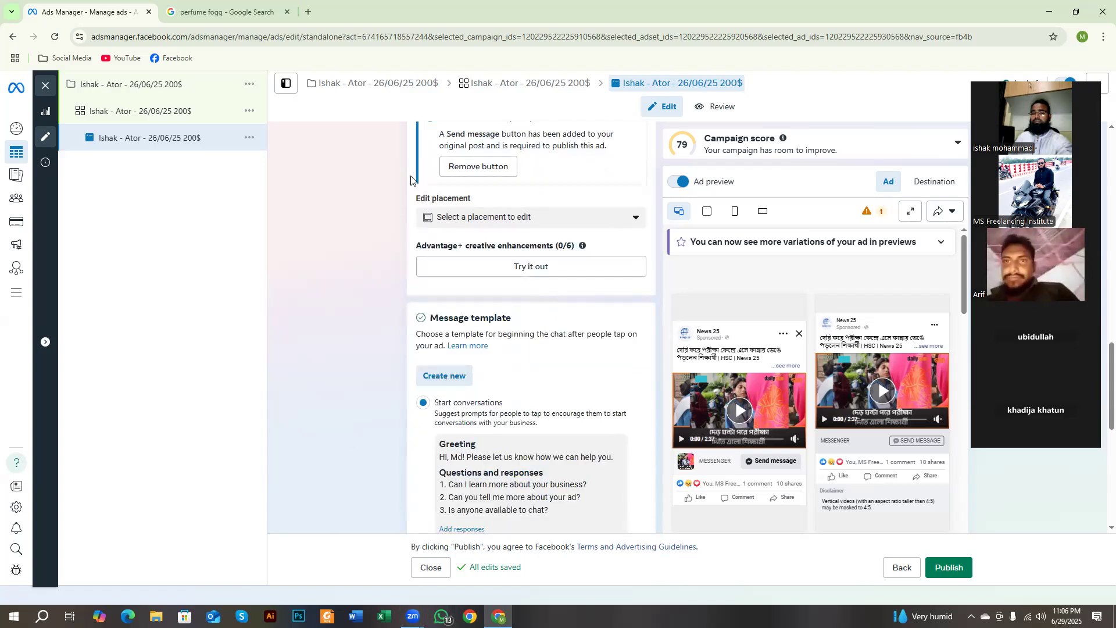
drag(416, 198, 478, 202)
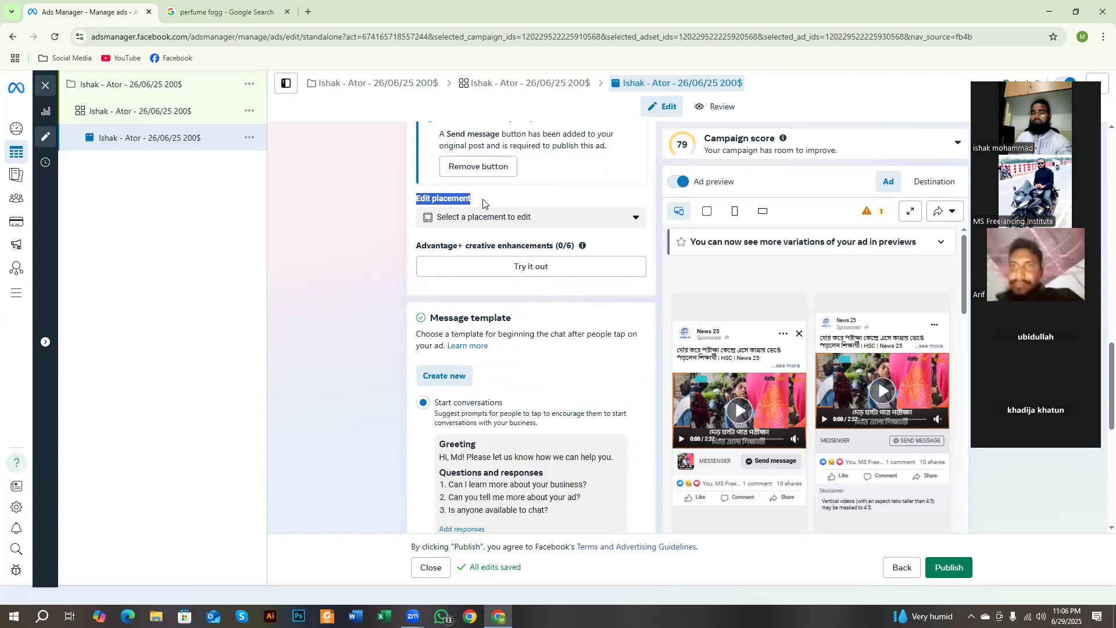
scroll(445, 236, down, 2)
scroll(360, 266, down, 6)
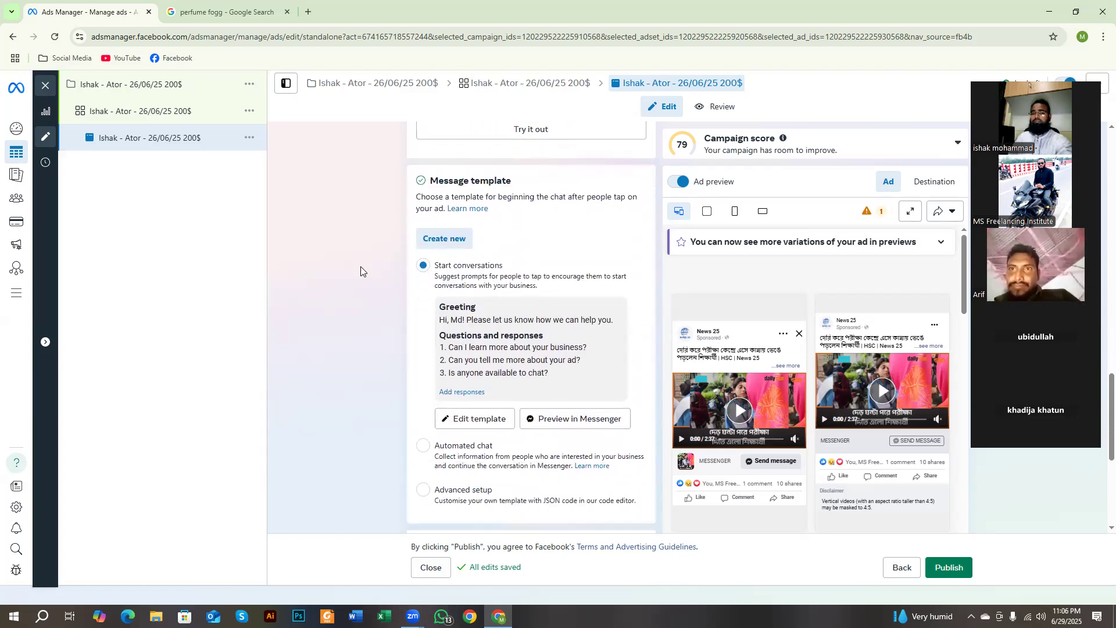
scroll(376, 279, up, 3)
scroll(376, 280, up, 1)
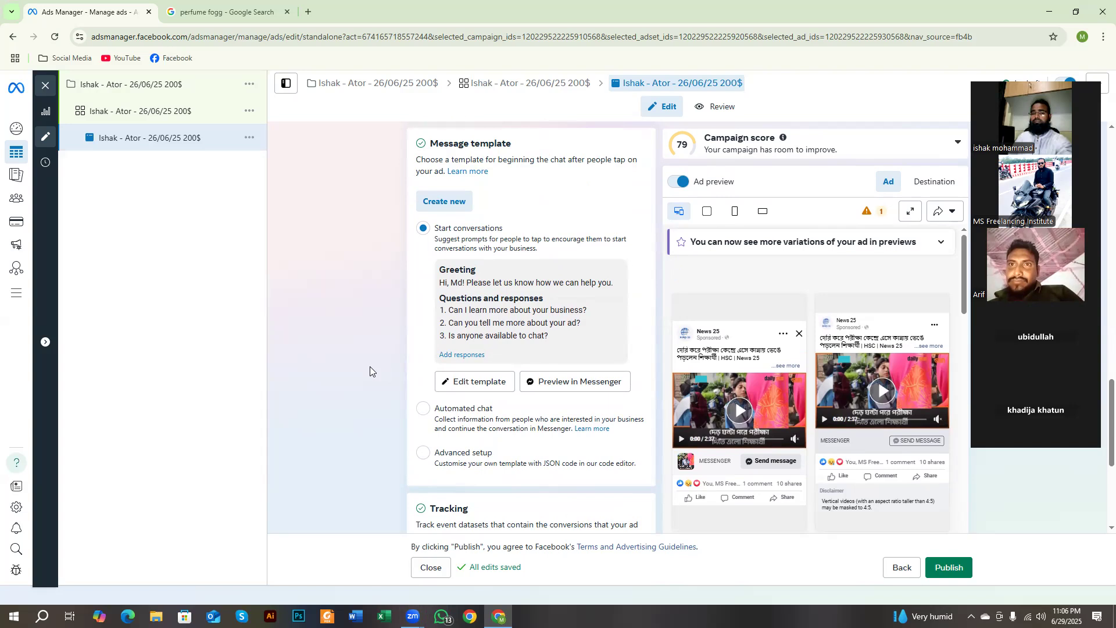
Step: Outline the Message template heading and the Start conversations option with red rectangles on a screen capture, and discard the capture
key(Print)
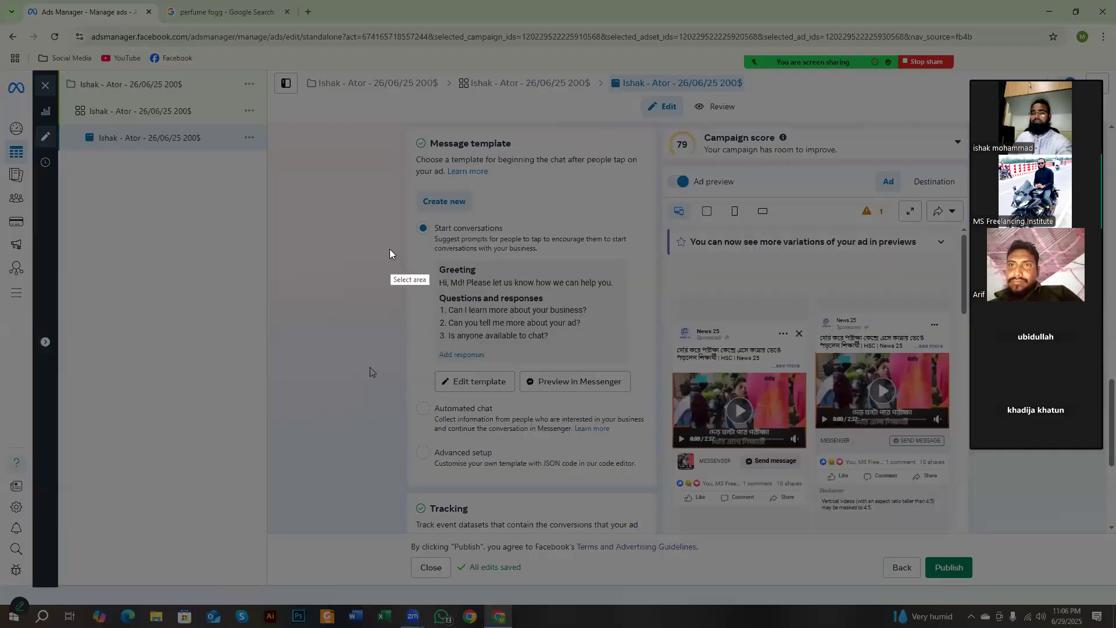
mouse_move(352, 120)
mouse_down()
mouse_move(563, 408)
mouse_move(641, 492)
mouse_move(697, 513)
mouse_move(702, 529)
mouse_up()
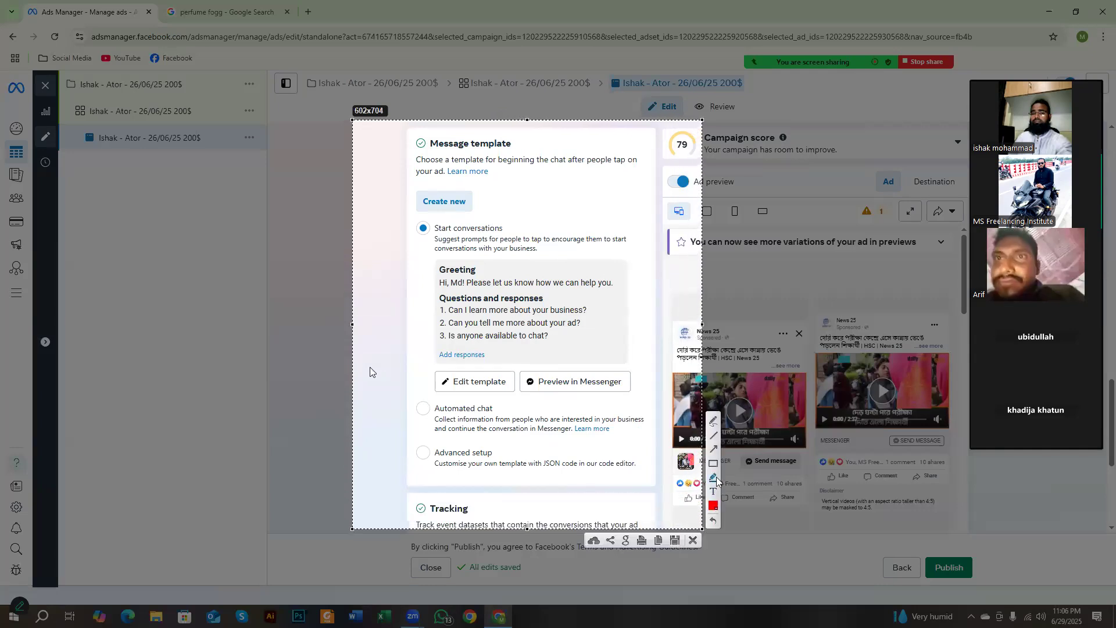
mouse_move(409, 206)
mouse_down()
mouse_move(513, 234)
mouse_move(526, 250)
mouse_up()
drag(419, 132, 517, 167)
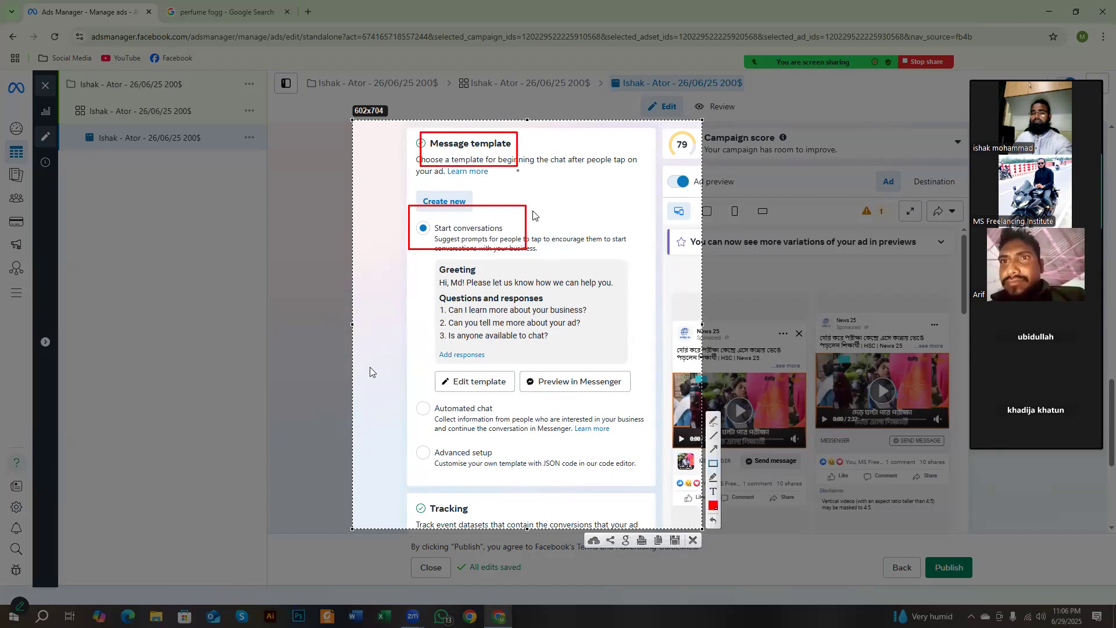
click(692, 541)
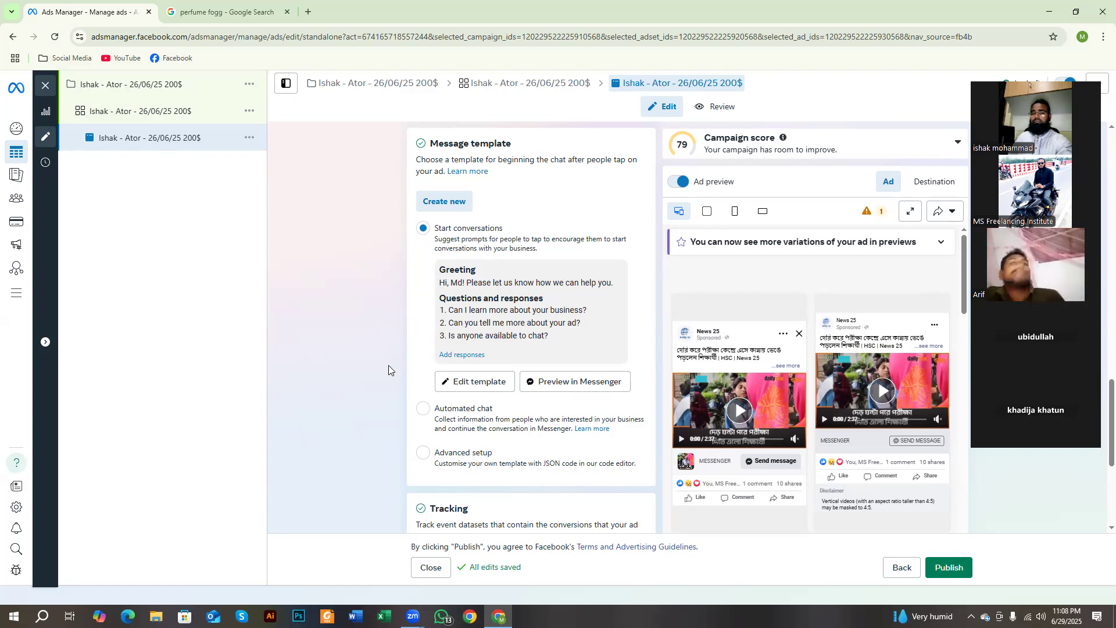
Step: Capture the Message template section on screen and outline Start conversations, Automated chat and Advanced setup with red rectangles
mouse_move(948, 522)
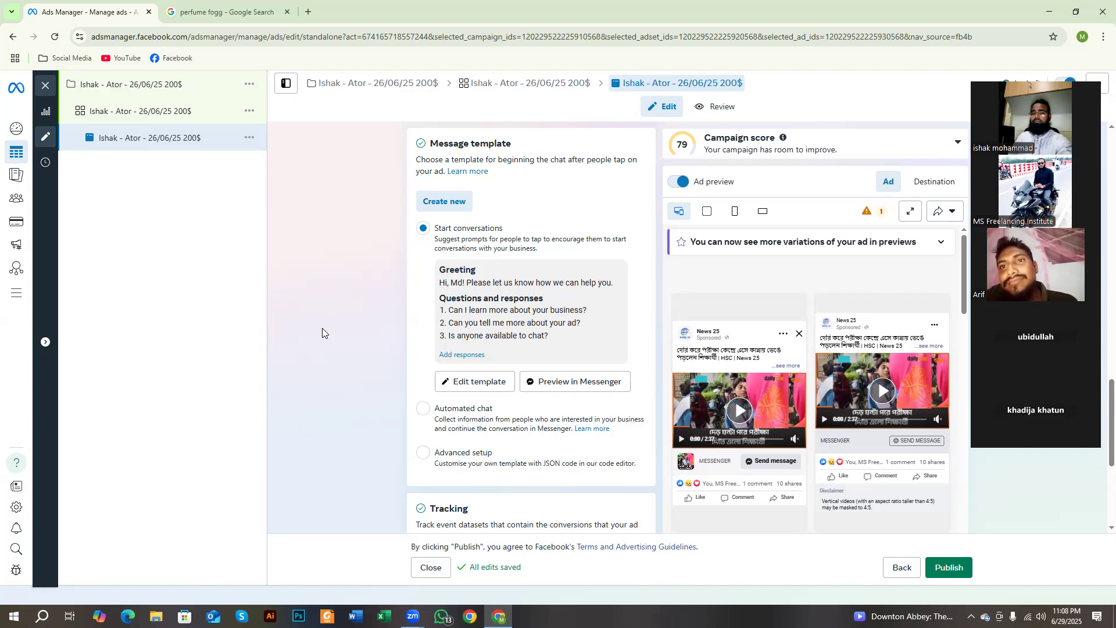
key(Print)
drag(404, 206, 773, 595)
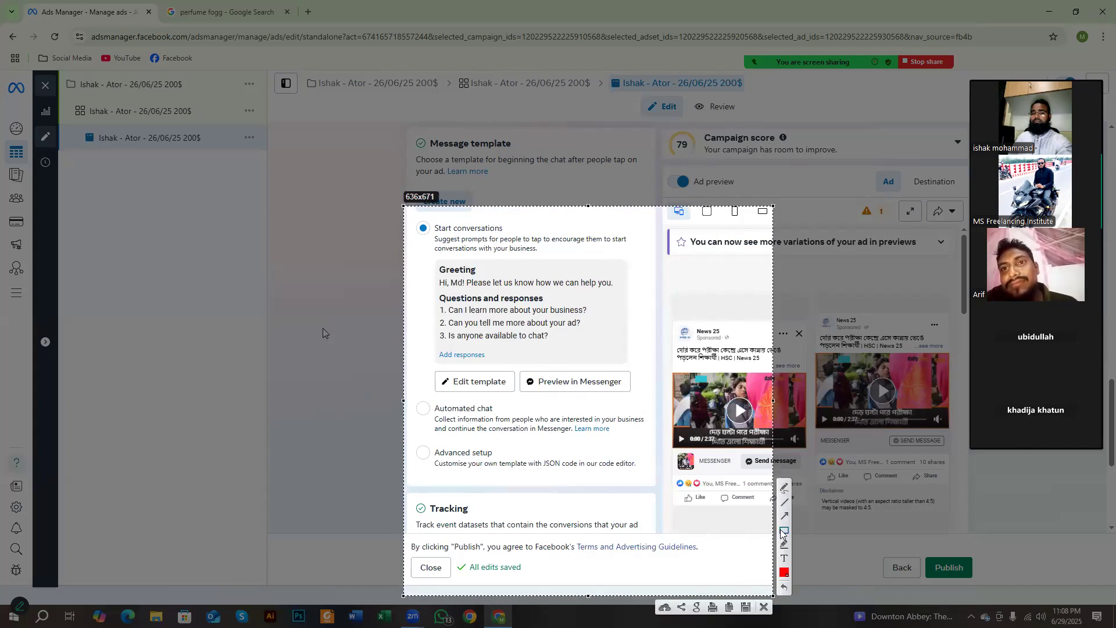
drag(403, 206, 311, 147)
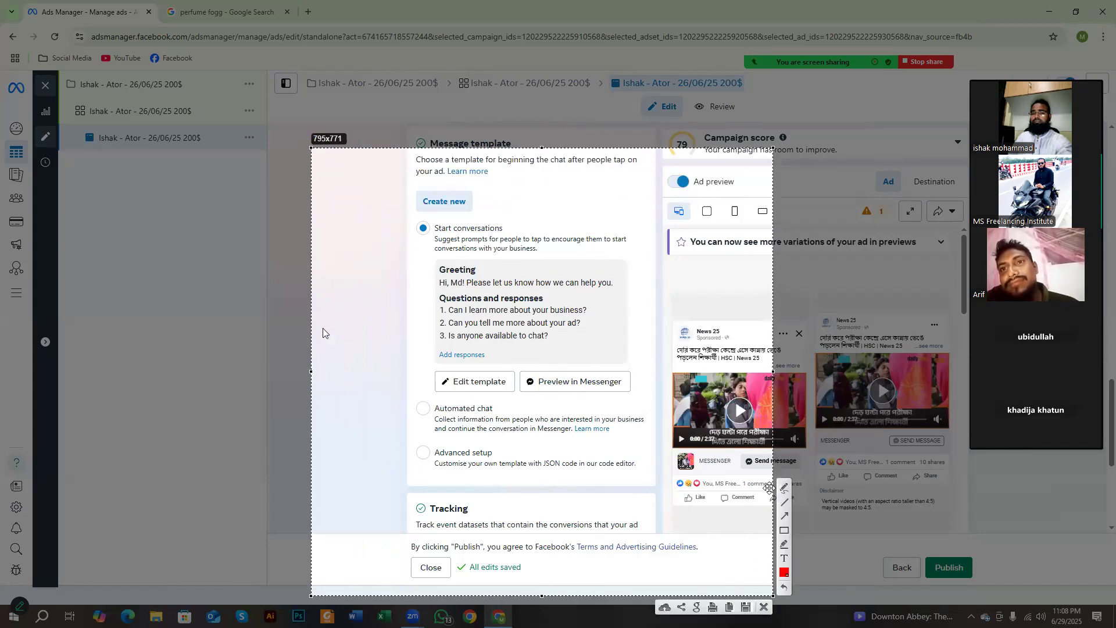
drag(428, 217, 509, 240)
drag(430, 396, 499, 416)
drag(427, 435, 501, 459)
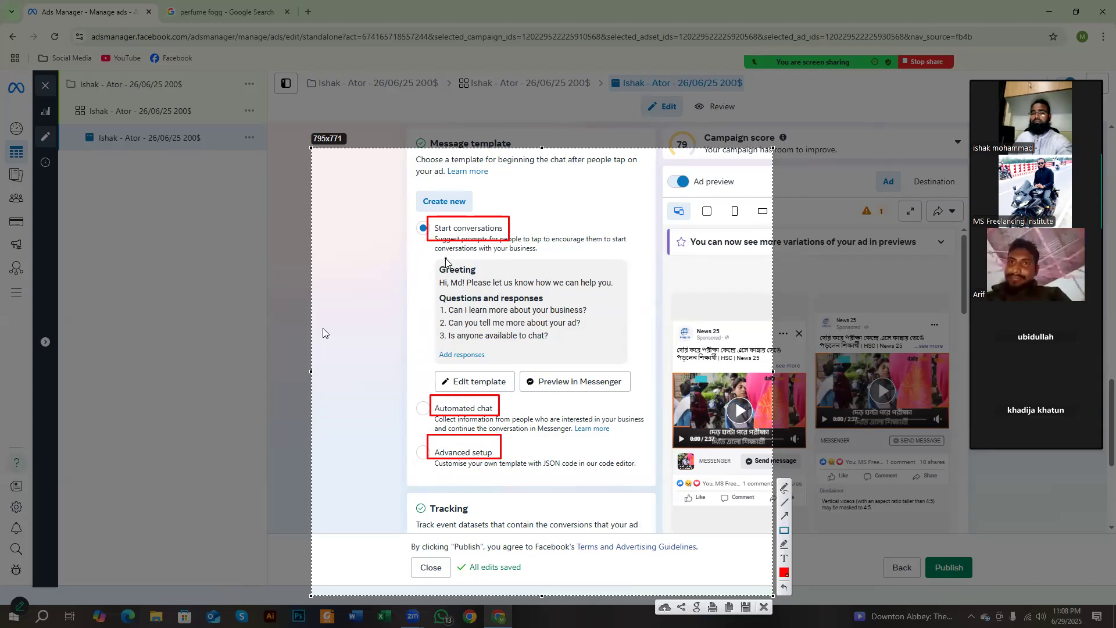
Step: Outline the Greeting text in red, add red boxes beside the suggested questions, and discard the capture
mouse_move(432, 257)
mouse_down()
mouse_move(476, 284)
mouse_move(647, 293)
mouse_up()
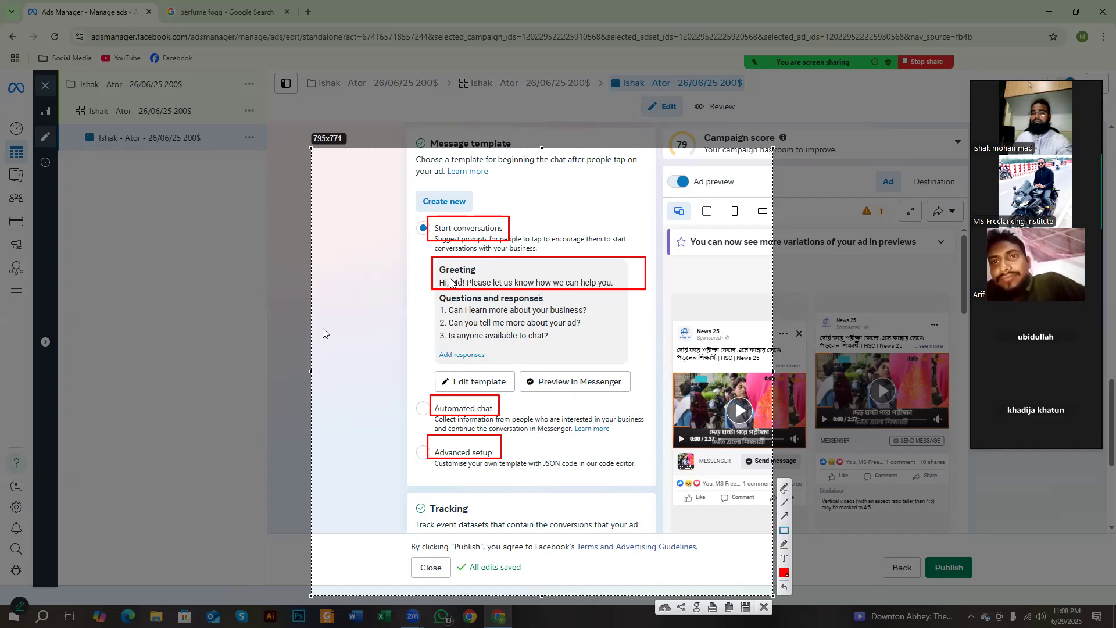
drag(435, 258, 479, 282)
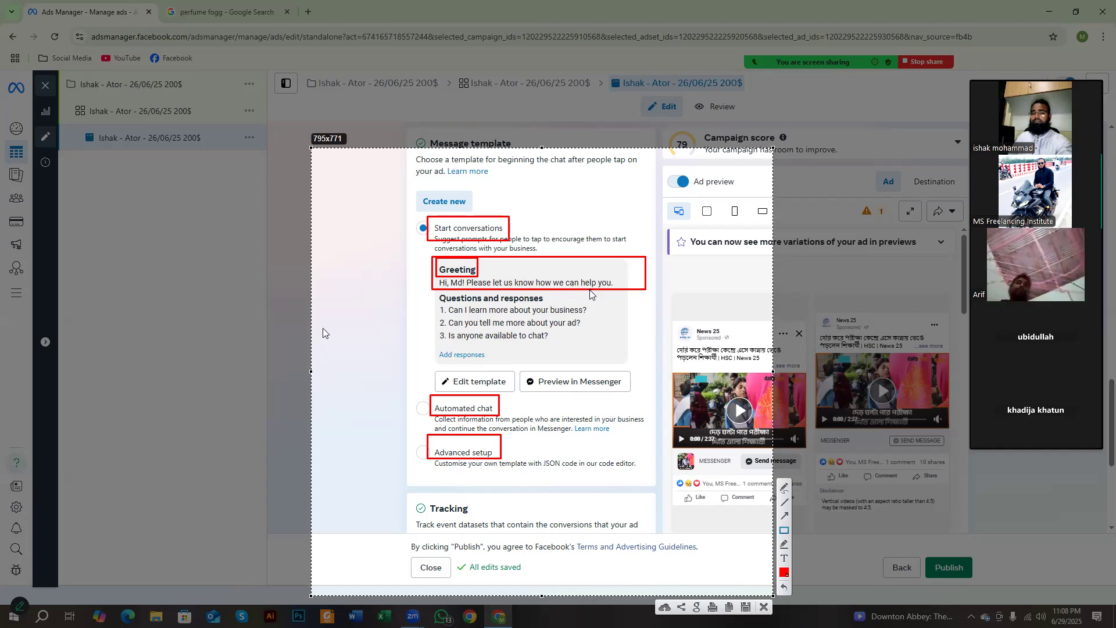
mouse_move(570, 302)
mouse_down()
mouse_move(659, 403)
mouse_move(659, 434)
mouse_up()
mouse_move(586, 312)
mouse_down()
mouse_move(650, 327)
mouse_move(602, 346)
mouse_move(643, 364)
mouse_move(620, 393)
mouse_move(646, 413)
mouse_up()
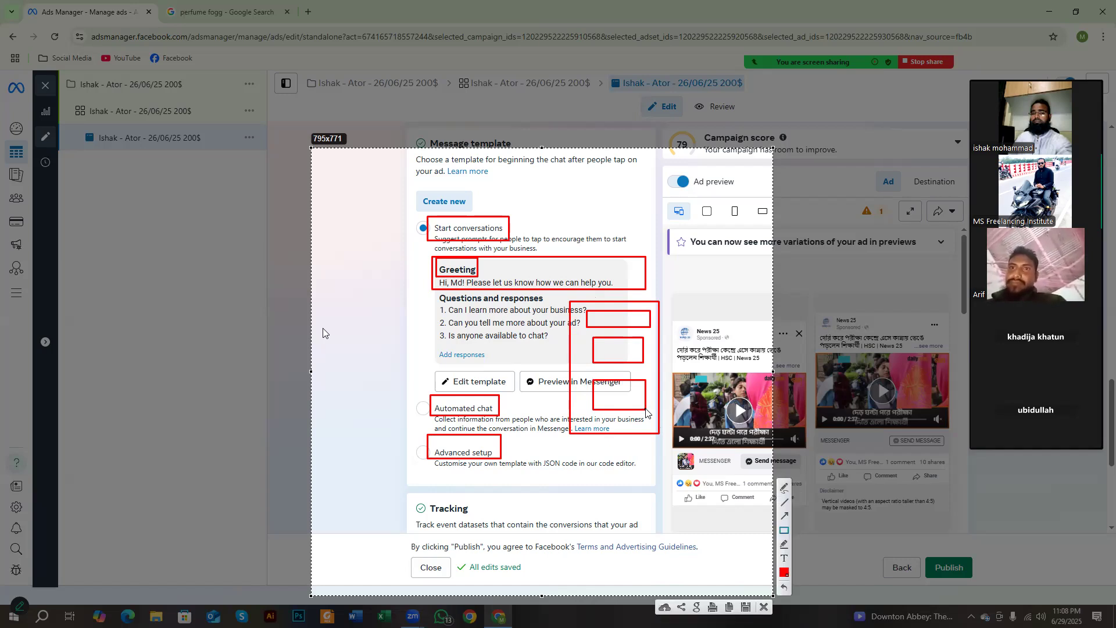
drag(608, 314, 621, 324)
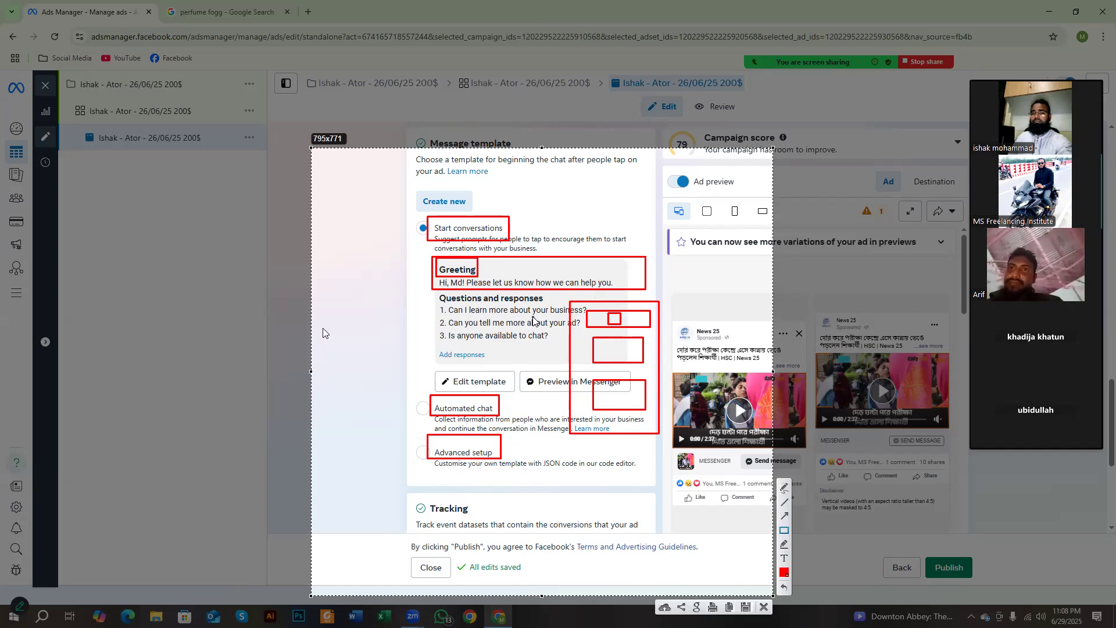
right_click(476, 308)
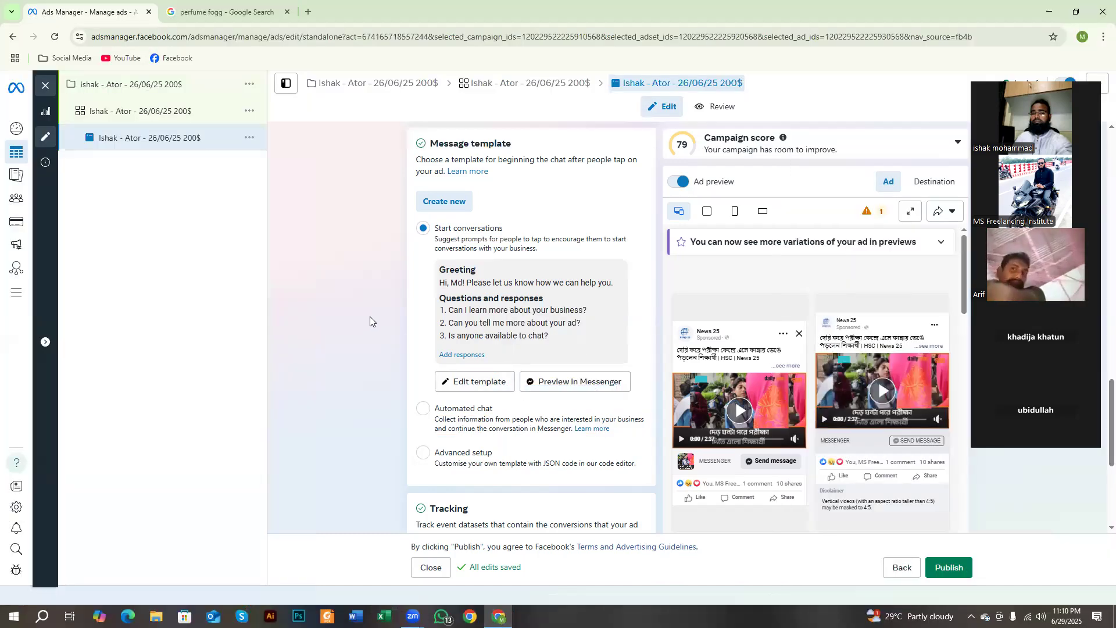
Step: Compare Automated chat with Start conversations, keeping Start conversations selected, and send the template preview to Messenger
click(422, 409)
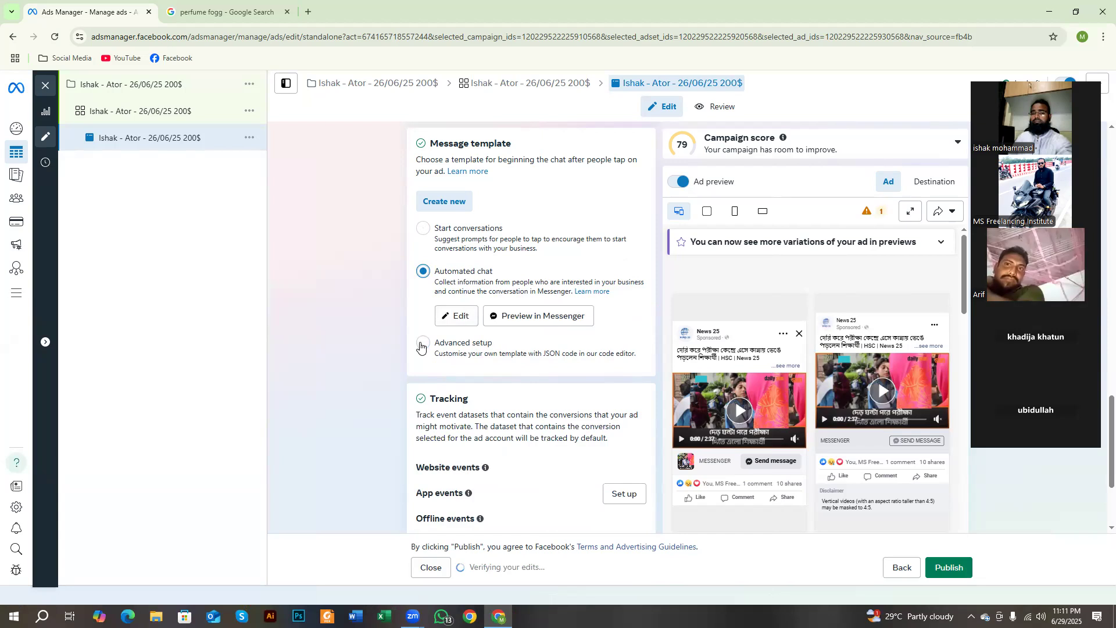
click(422, 228)
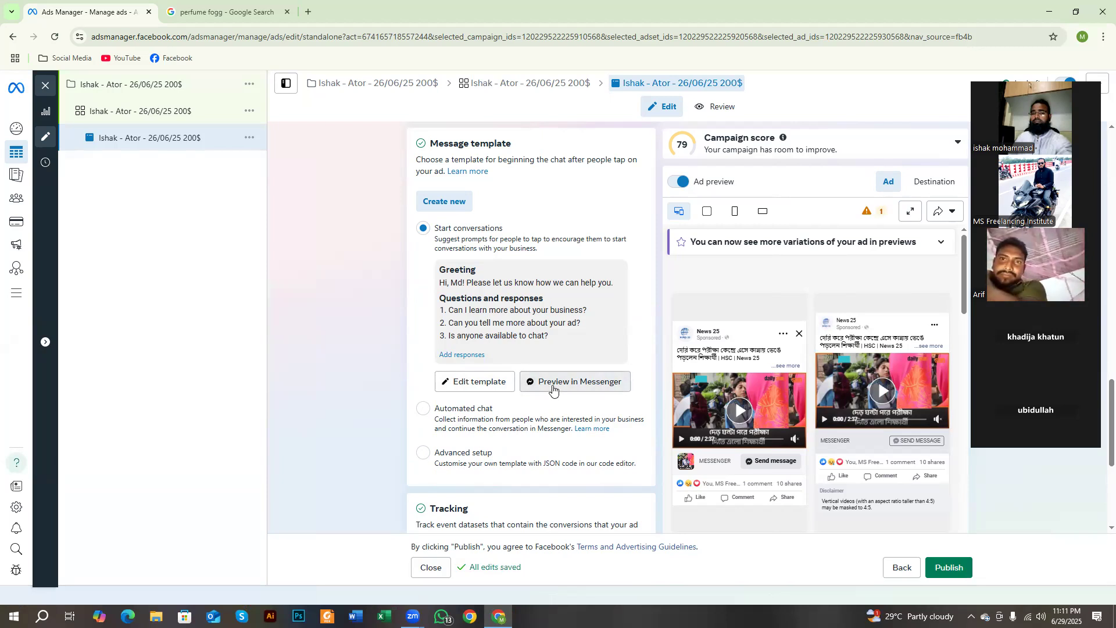
scroll(552, 389, down, 4)
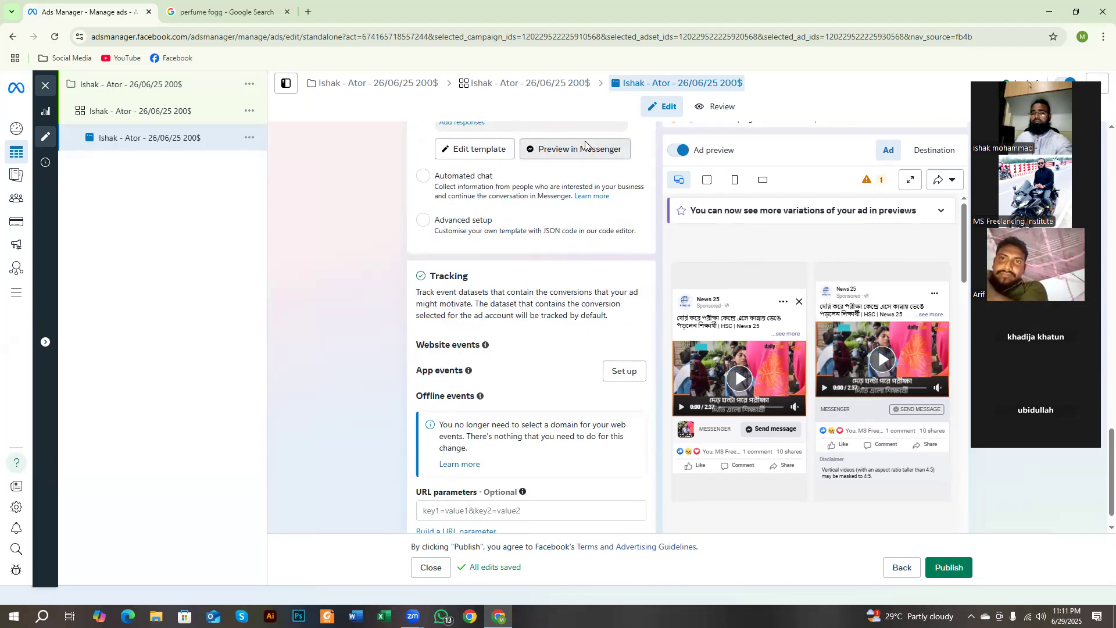
click(584, 150)
click(584, 150)
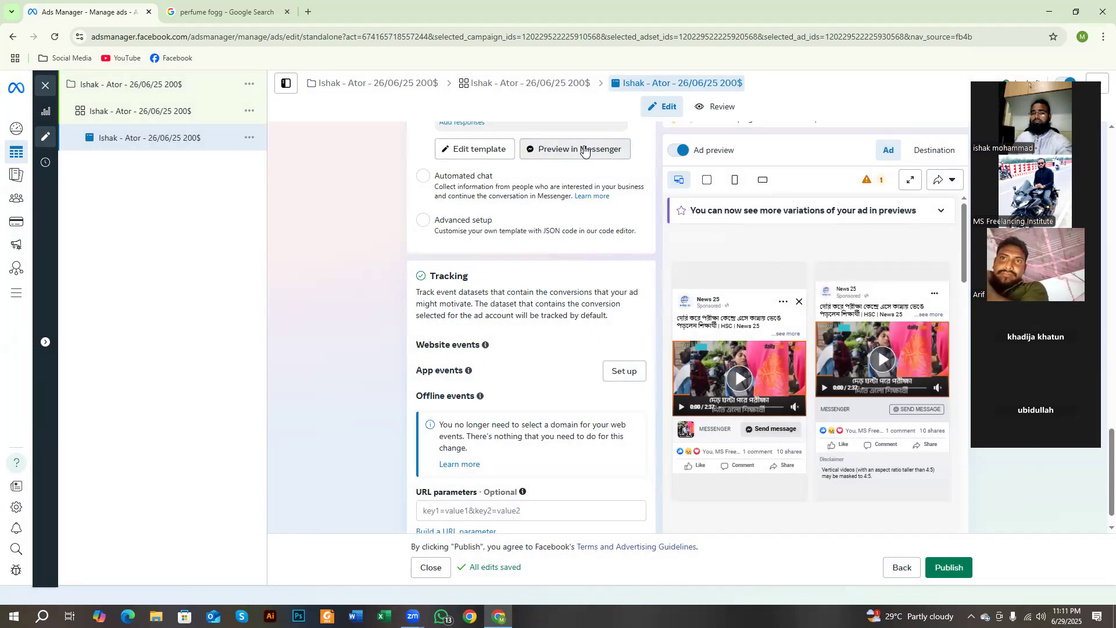
click(584, 150)
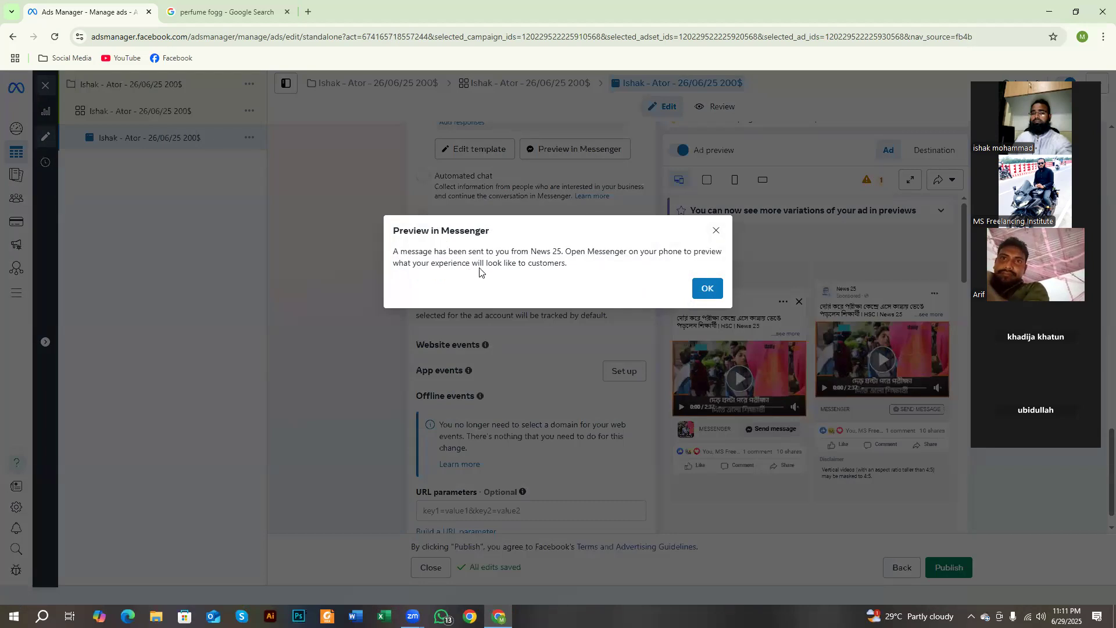
click(715, 230)
scroll(593, 285, up, 1)
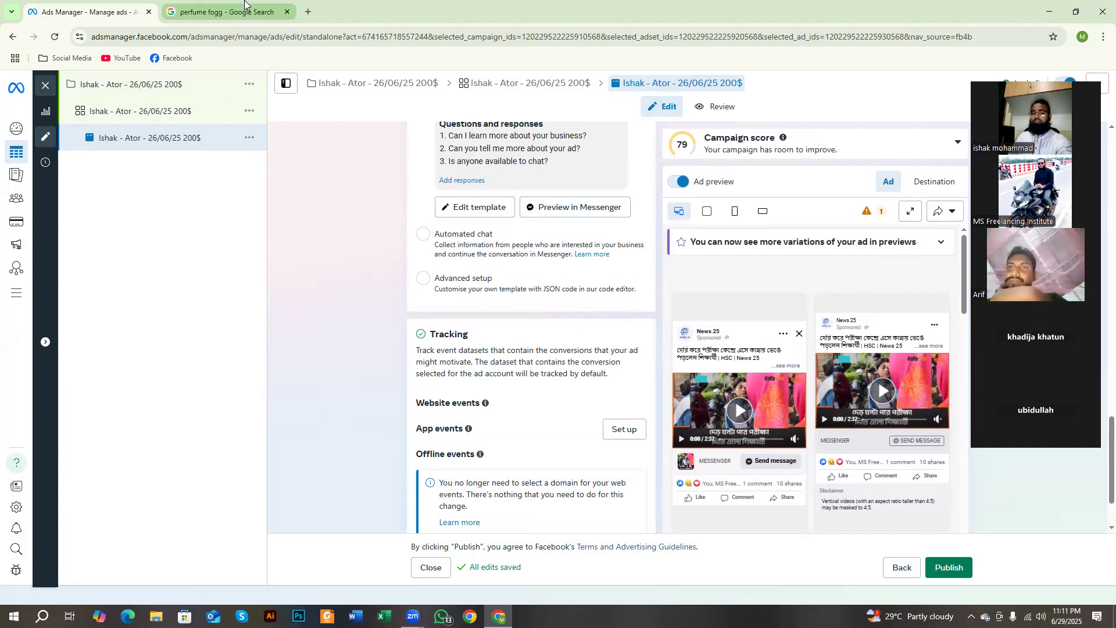
click(308, 12)
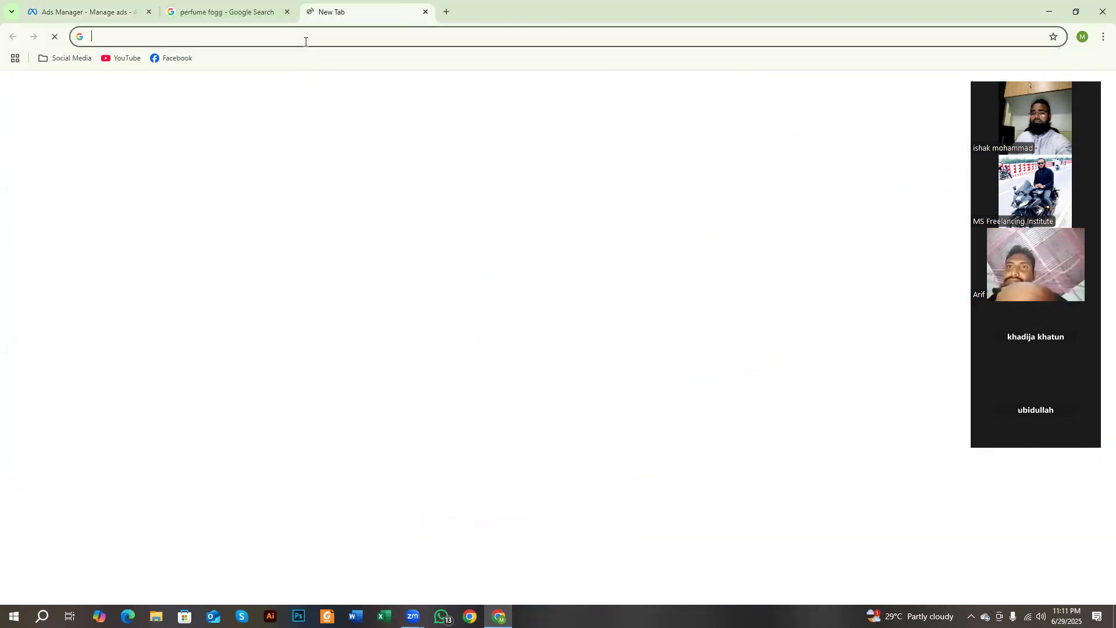
click(425, 11)
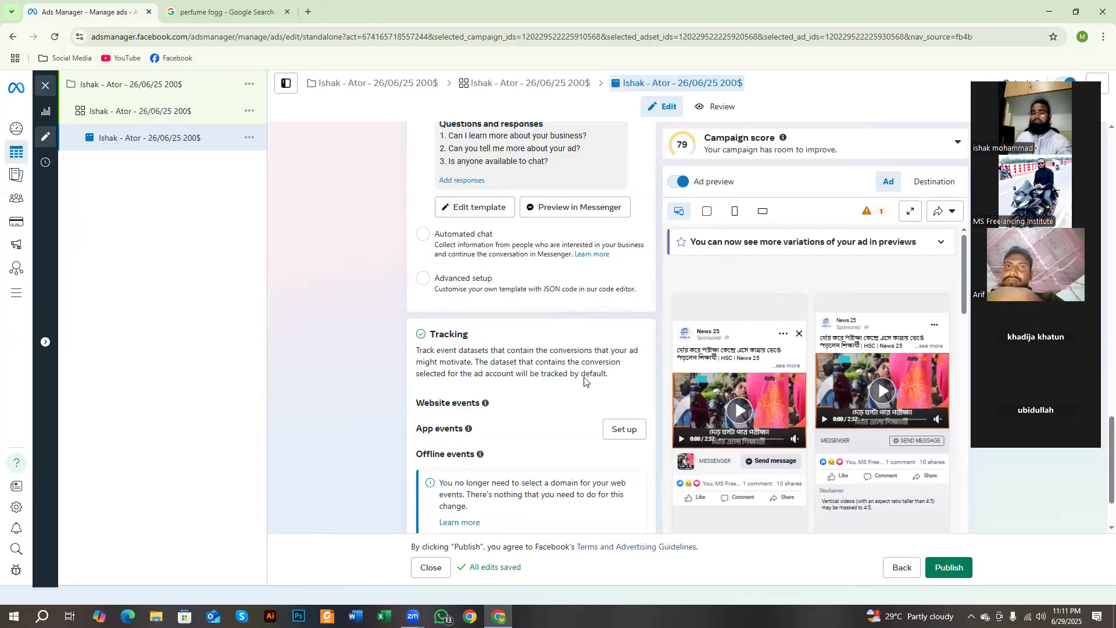
Step: Highlight the greeting and suggested questions under Start conversations, and open that template for editing
scroll(401, 347, up, 4)
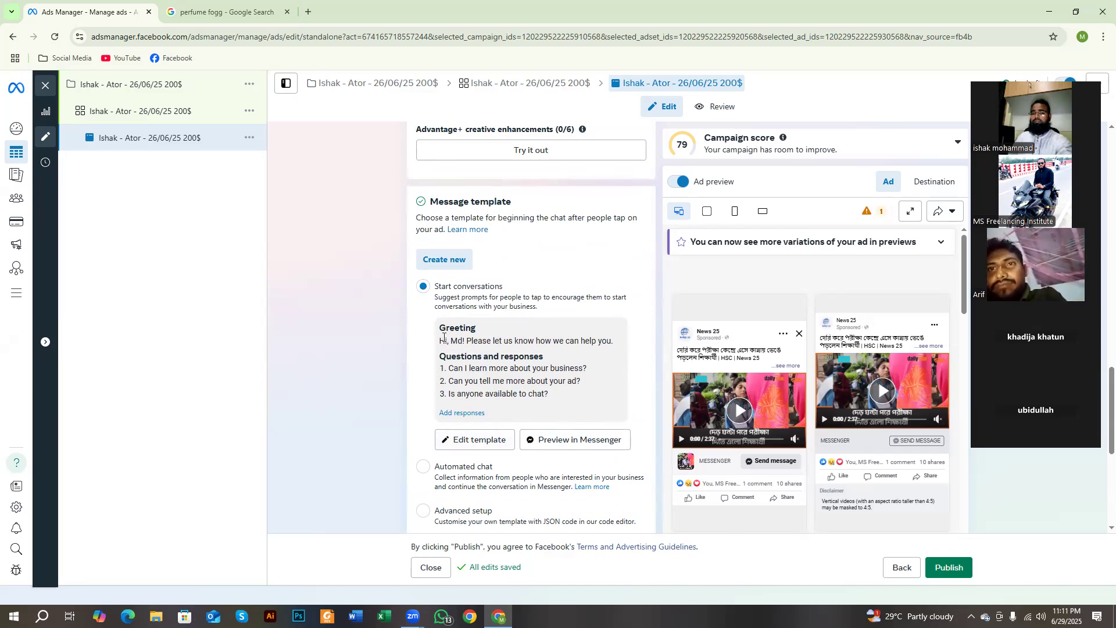
drag(442, 340, 569, 396)
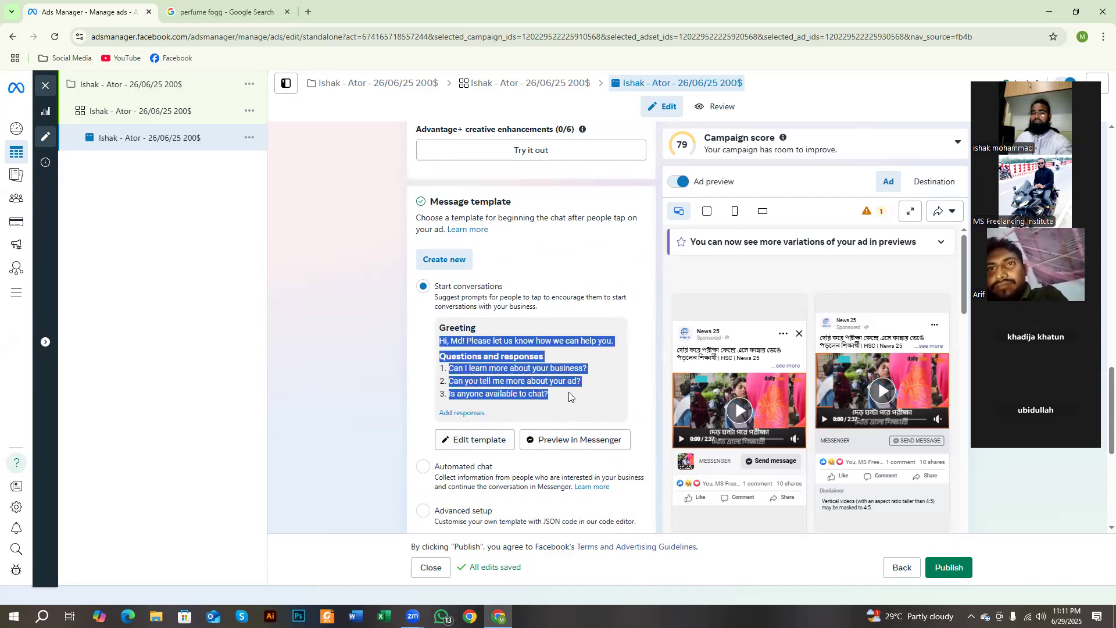
click(456, 442)
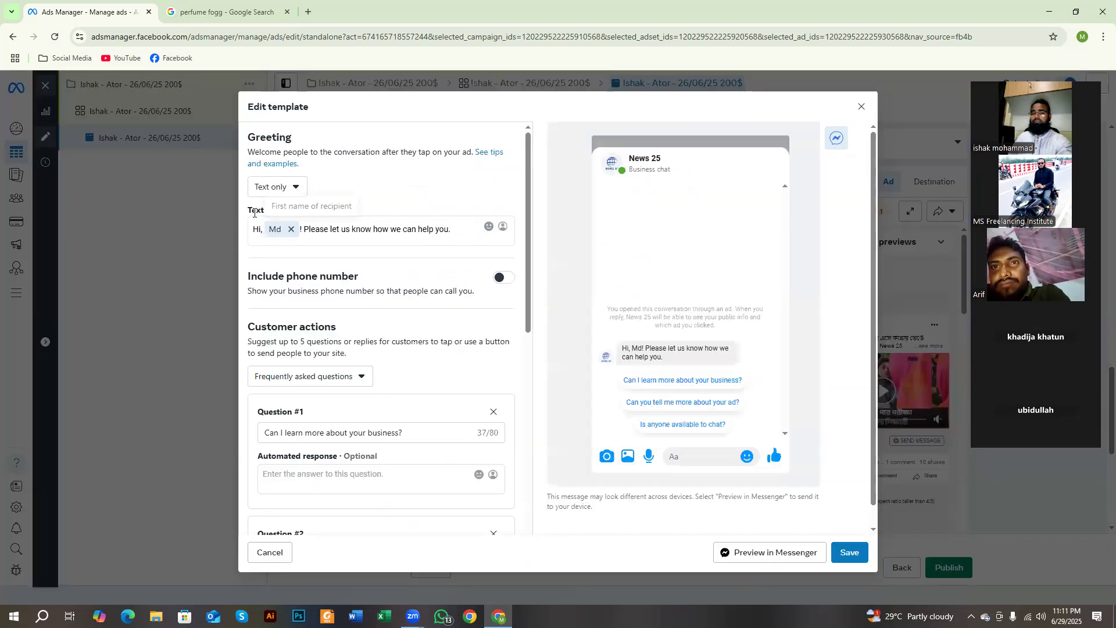
Step: Highlight the Greeting and Text labels and examine the greeting format choices while keeping Text only
drag(261, 231, 241, 239)
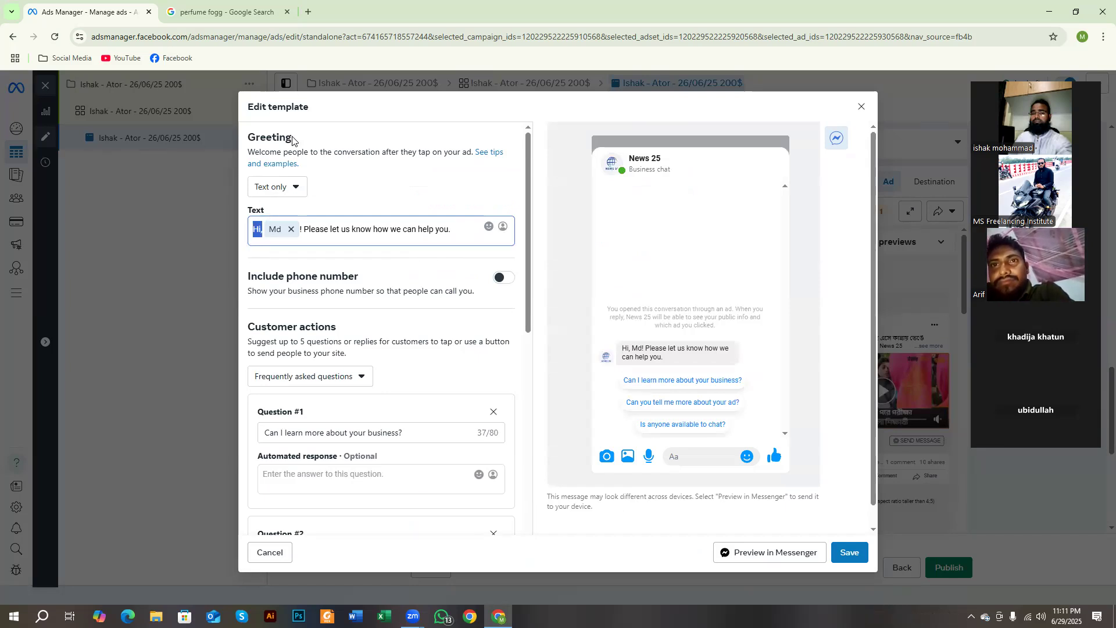
drag(292, 138, 254, 131)
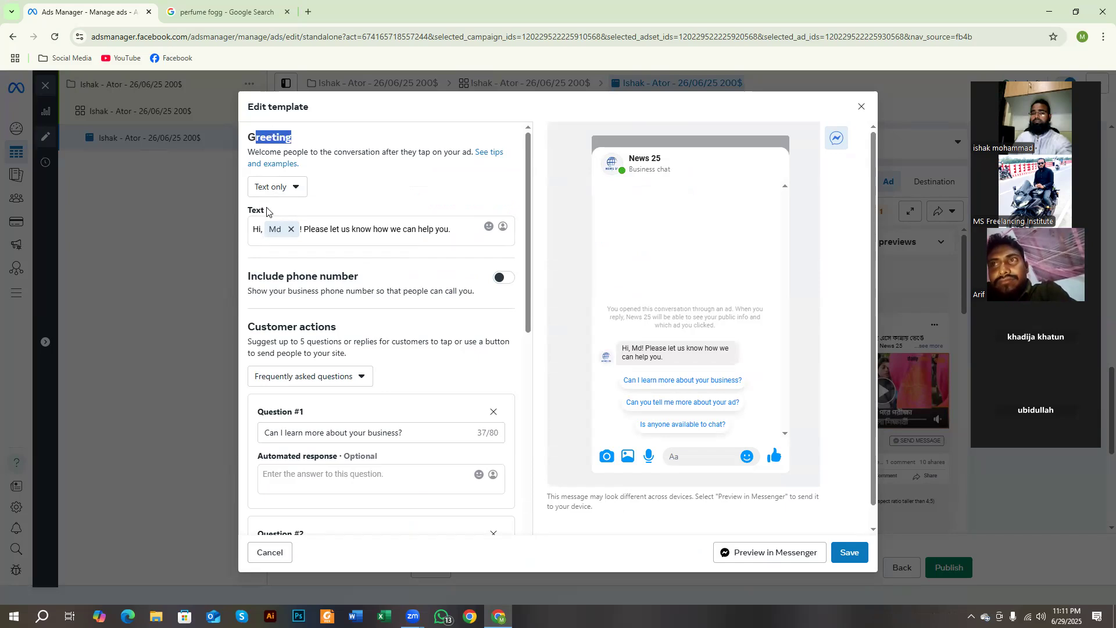
drag(267, 210, 248, 210)
click(276, 187)
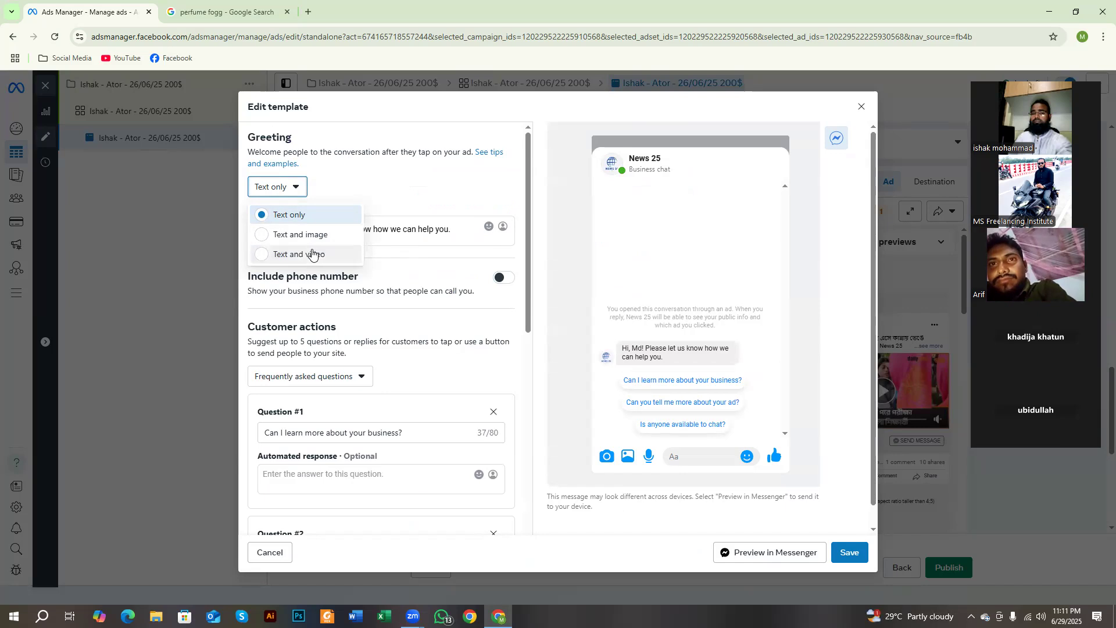
click(455, 192)
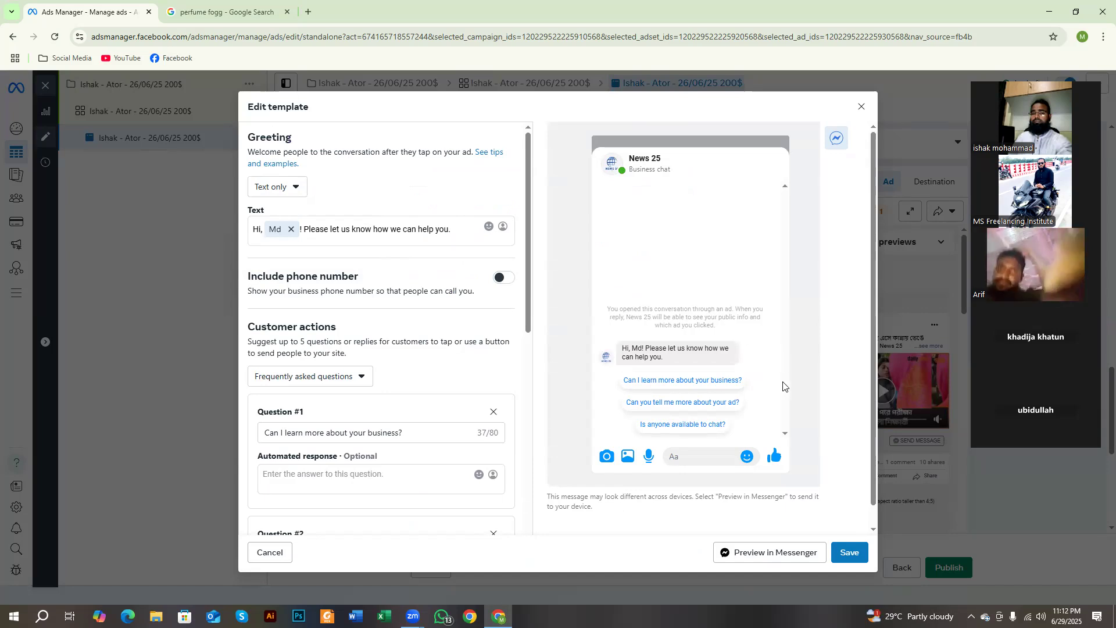
Step: Capture the chat preview, outline its greeting and suggested questions with red rectangles, and discard the capture
key(Print)
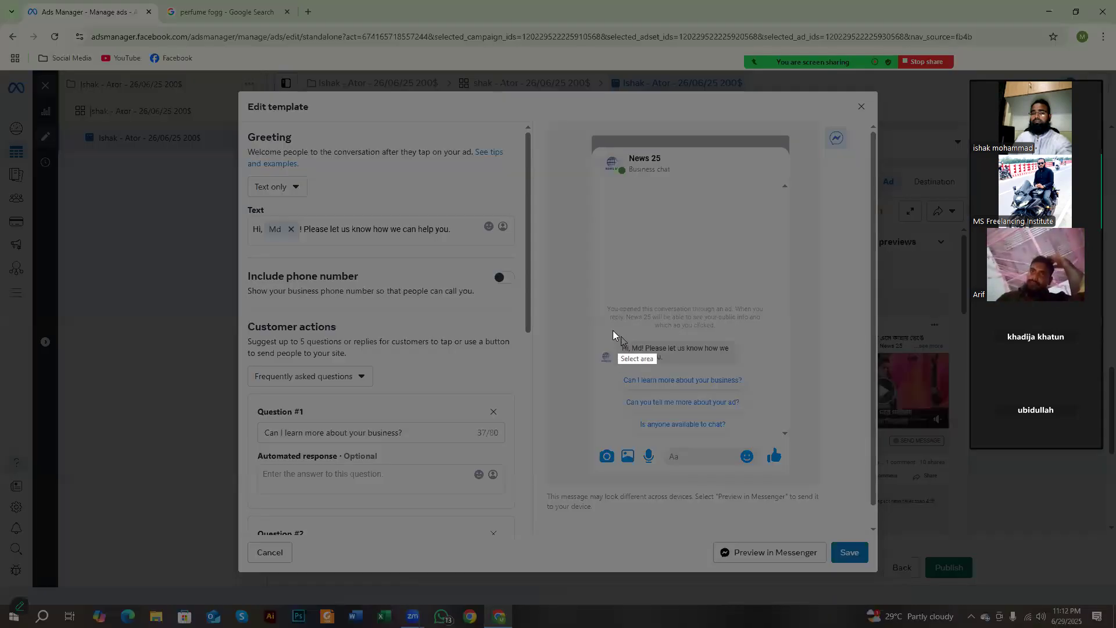
drag(611, 328, 791, 488)
drag(612, 329, 446, 202)
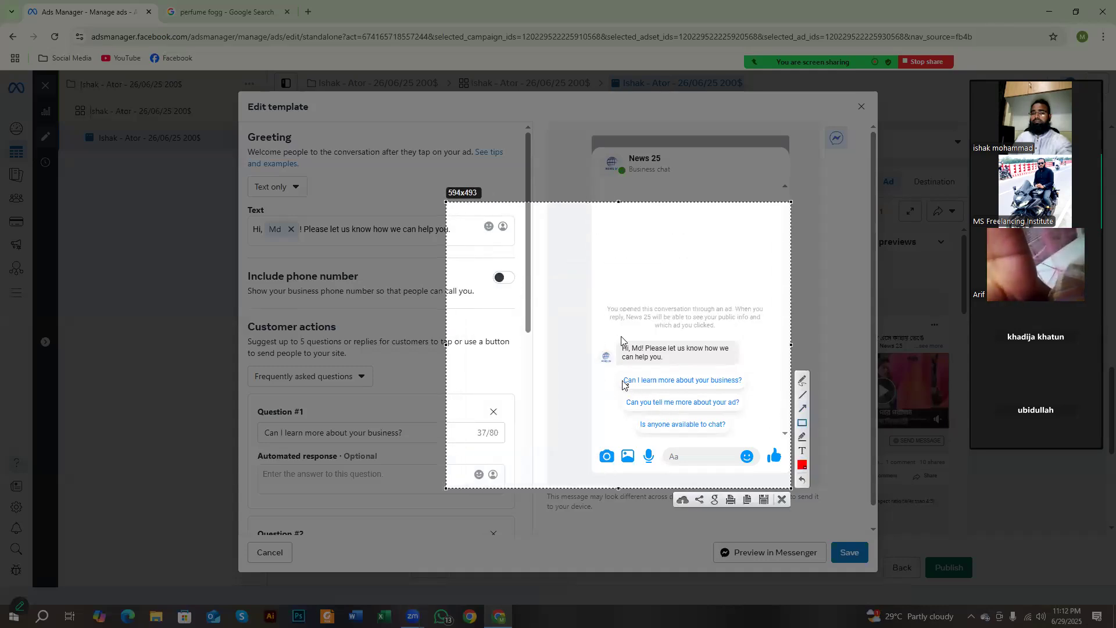
mouse_move(617, 370)
mouse_down()
mouse_move(749, 398)
mouse_move(727, 407)
mouse_move(738, 408)
mouse_up()
drag(619, 419, 742, 446)
drag(628, 330, 755, 384)
drag(684, 330, 763, 363)
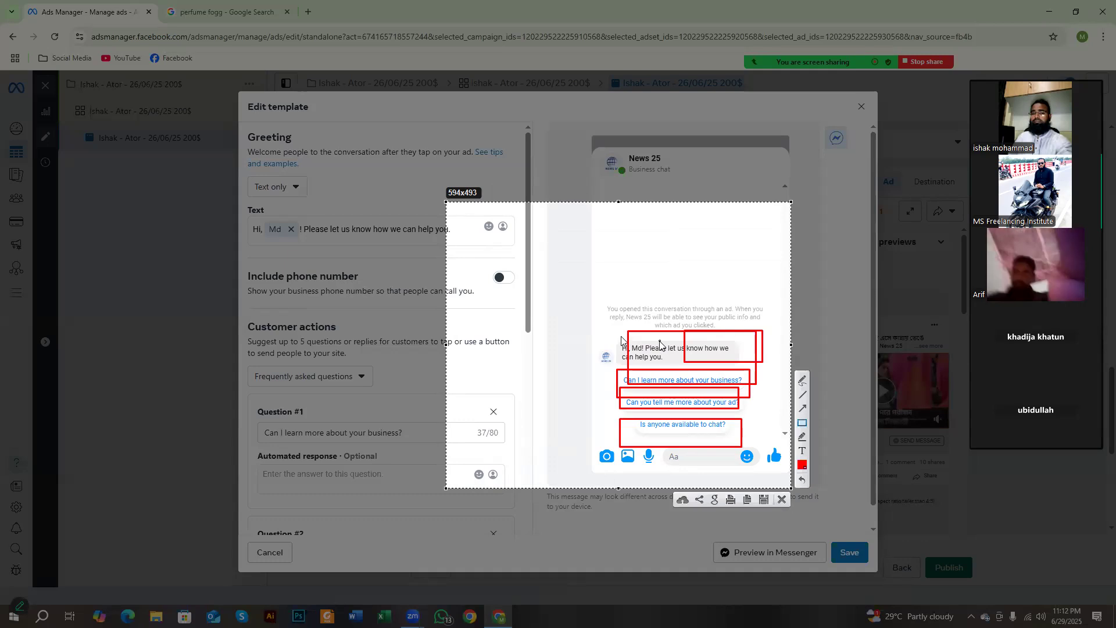
right_click(659, 345)
click(689, 425)
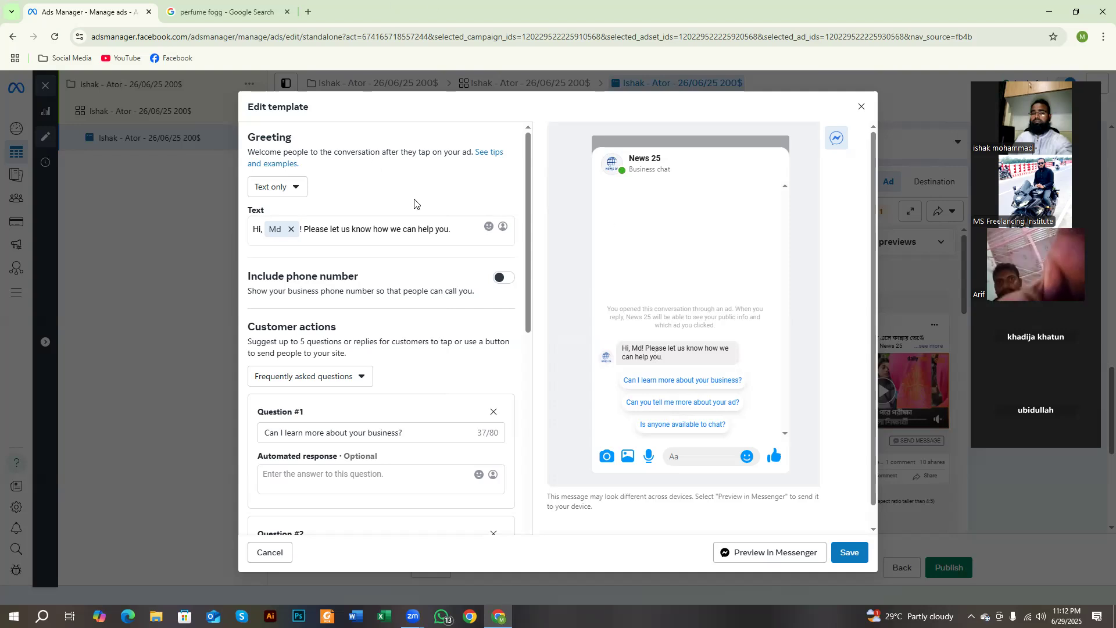
Step: Review the greeting text by highlighting "Hi" and parts of "Please let us know how we can help you."
double_click(254, 230)
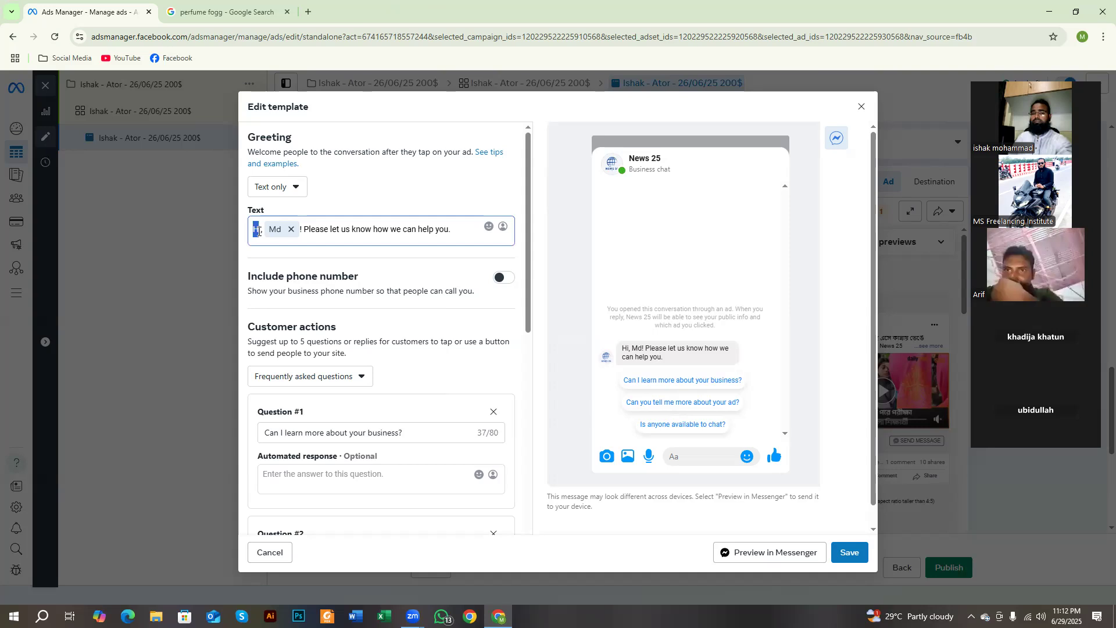
click(320, 230)
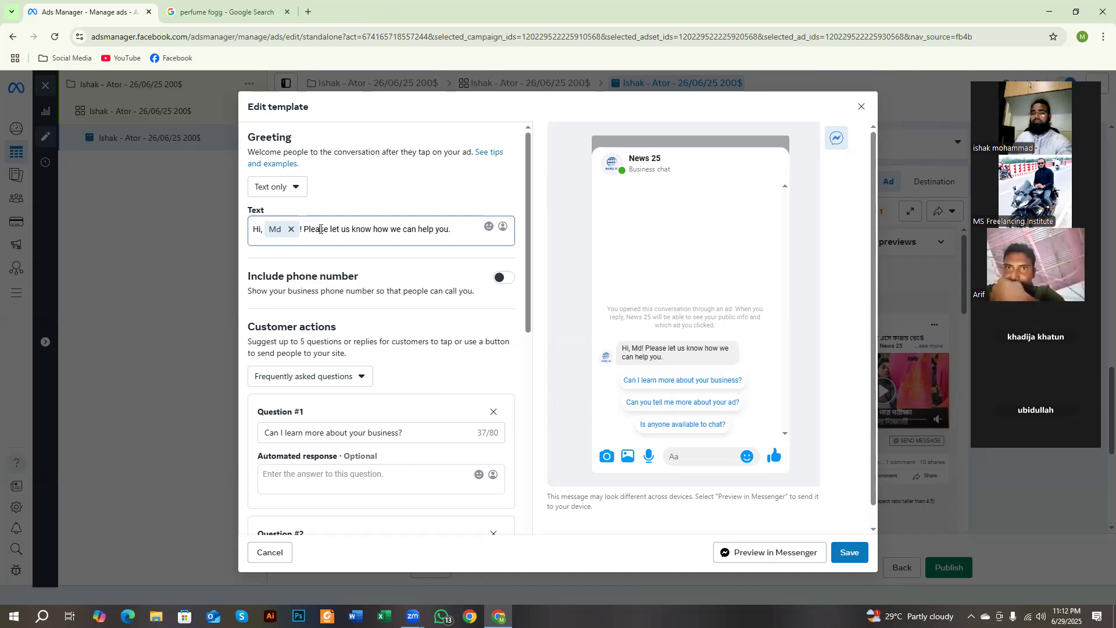
drag(344, 230, 455, 241)
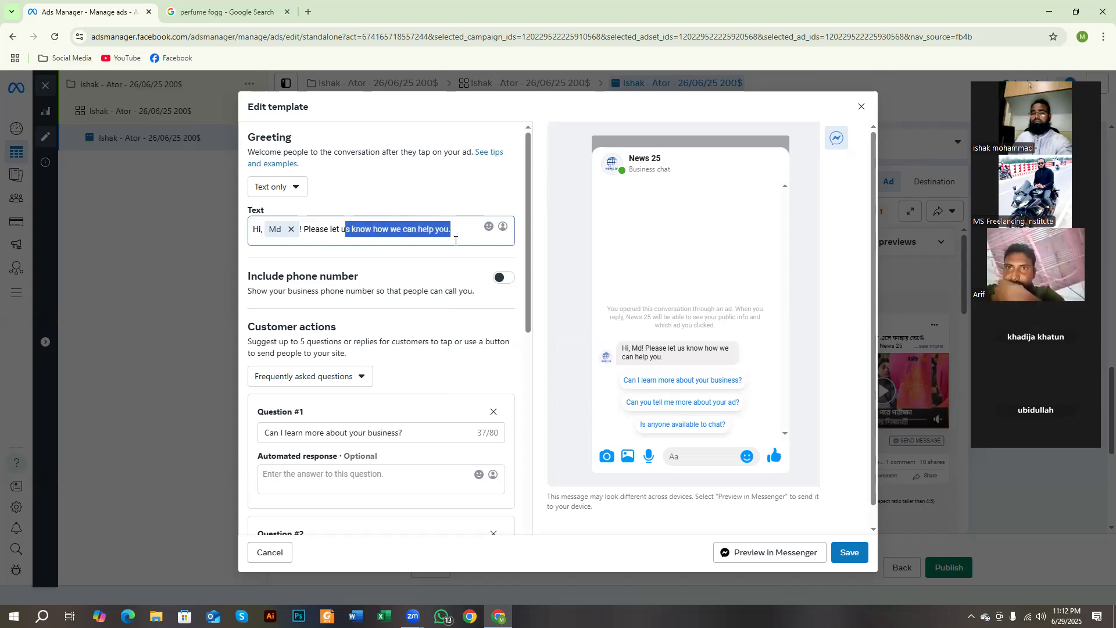
click(421, 230)
drag(448, 233, 303, 236)
click(352, 232)
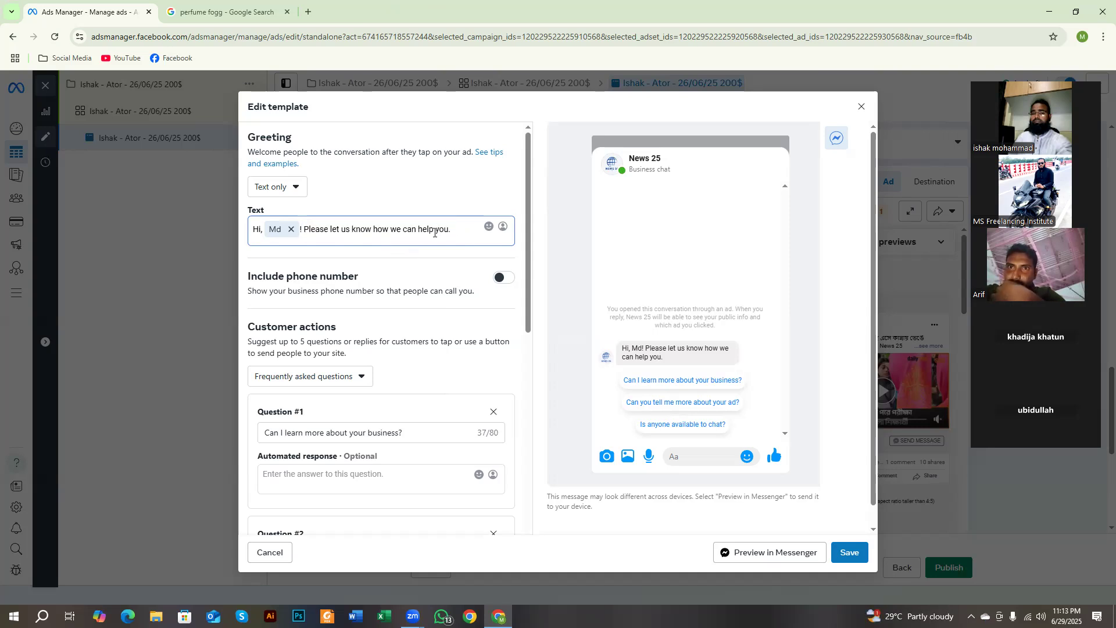
drag(434, 230, 303, 232)
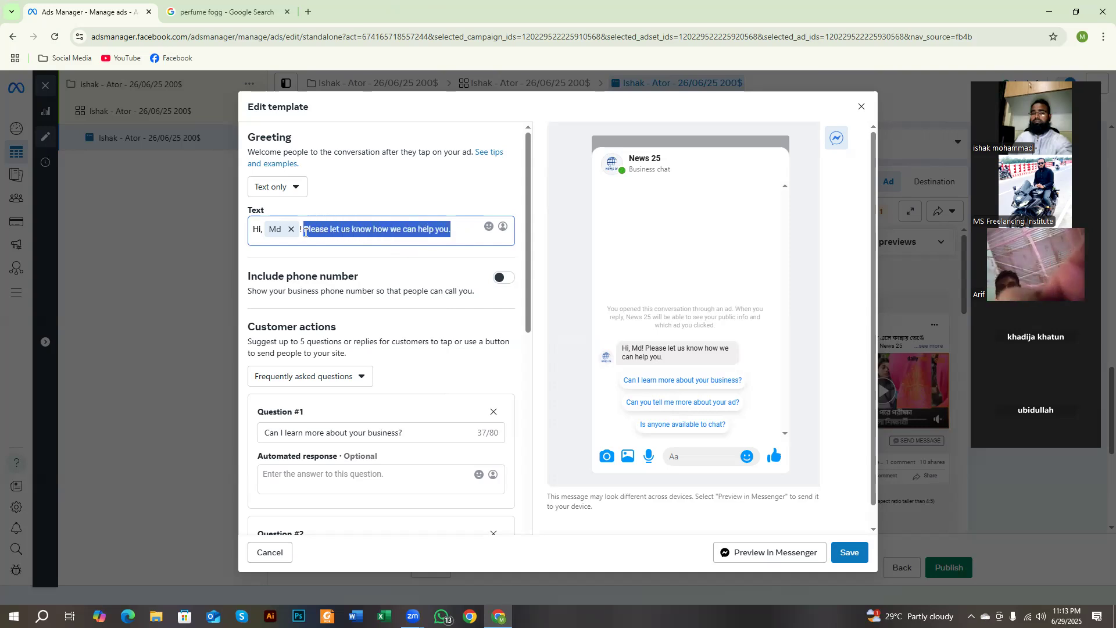
click(387, 233)
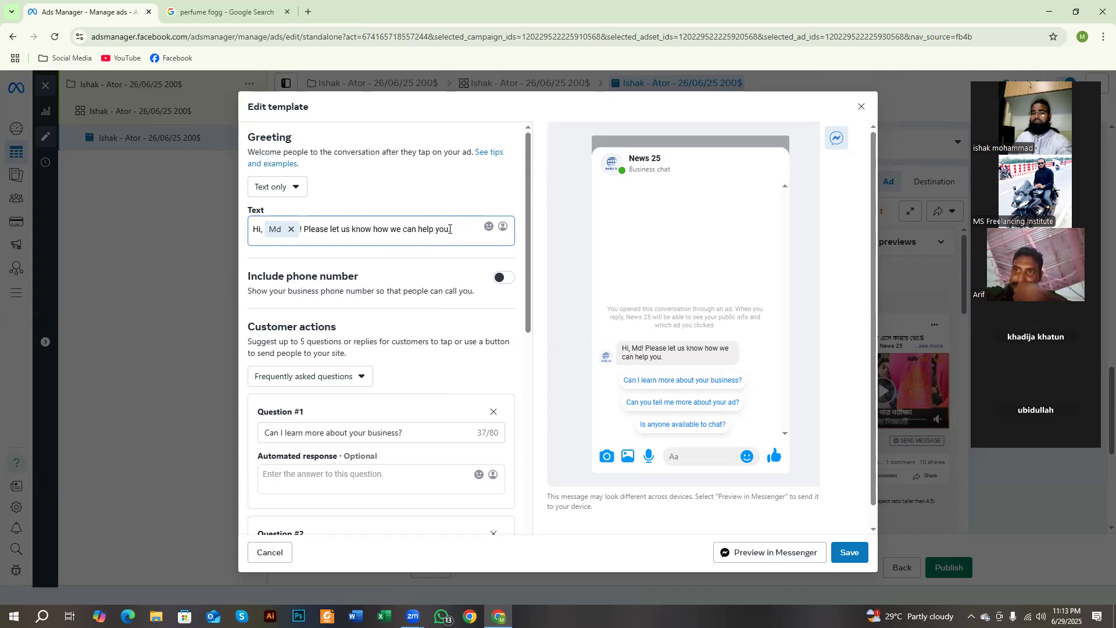
drag(452, 229, 401, 234)
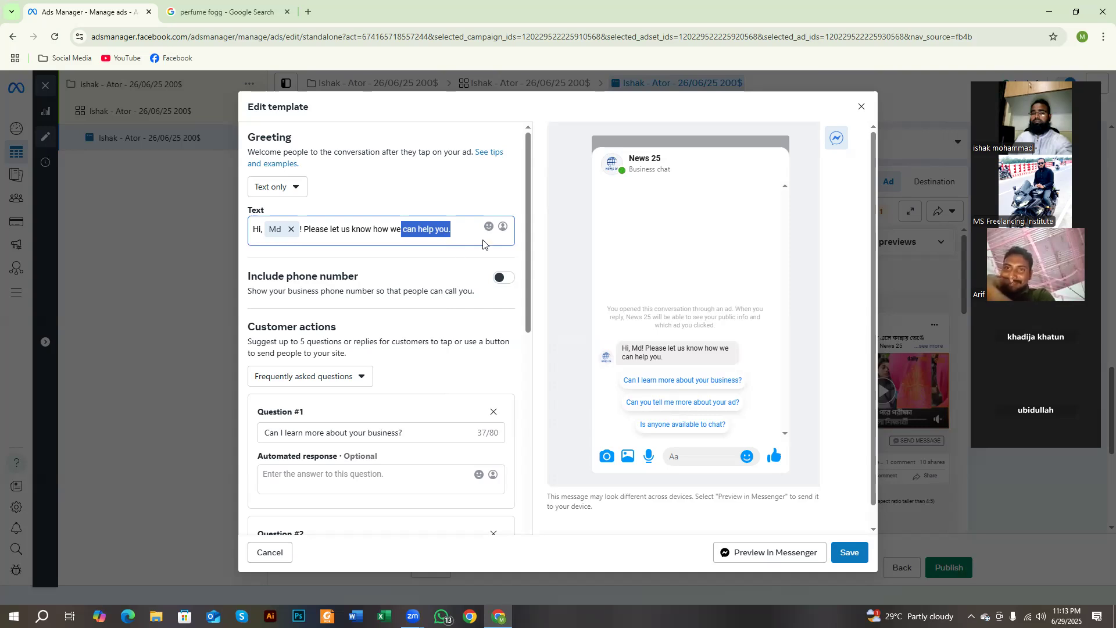
Step: Examine the Include phone number option by highlighting its heading and description, leaving it switched off
click(458, 230)
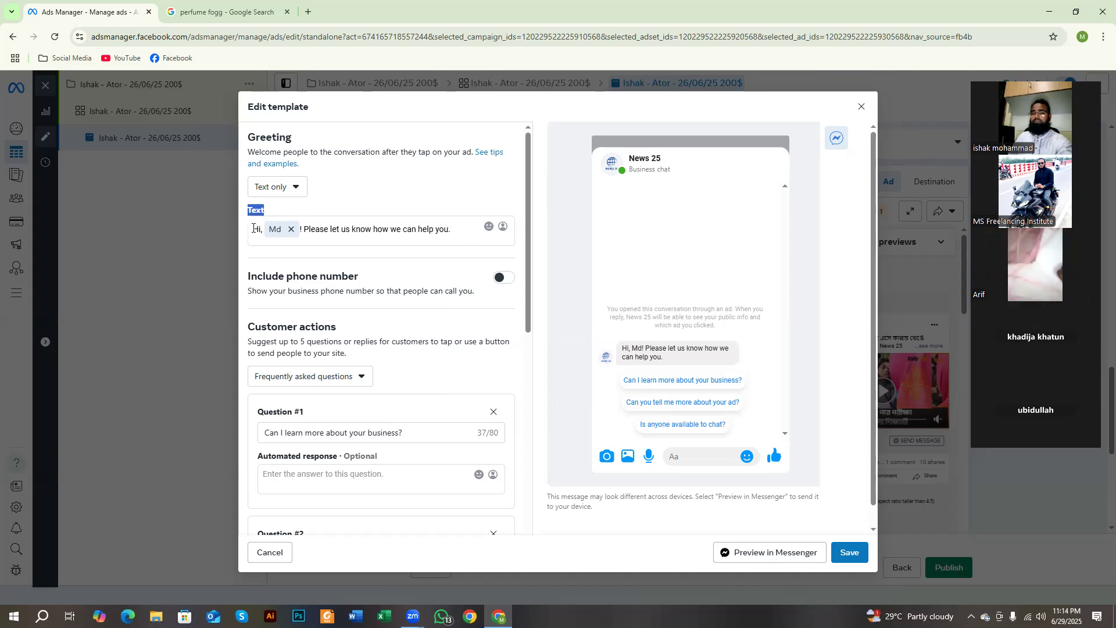
click(447, 232)
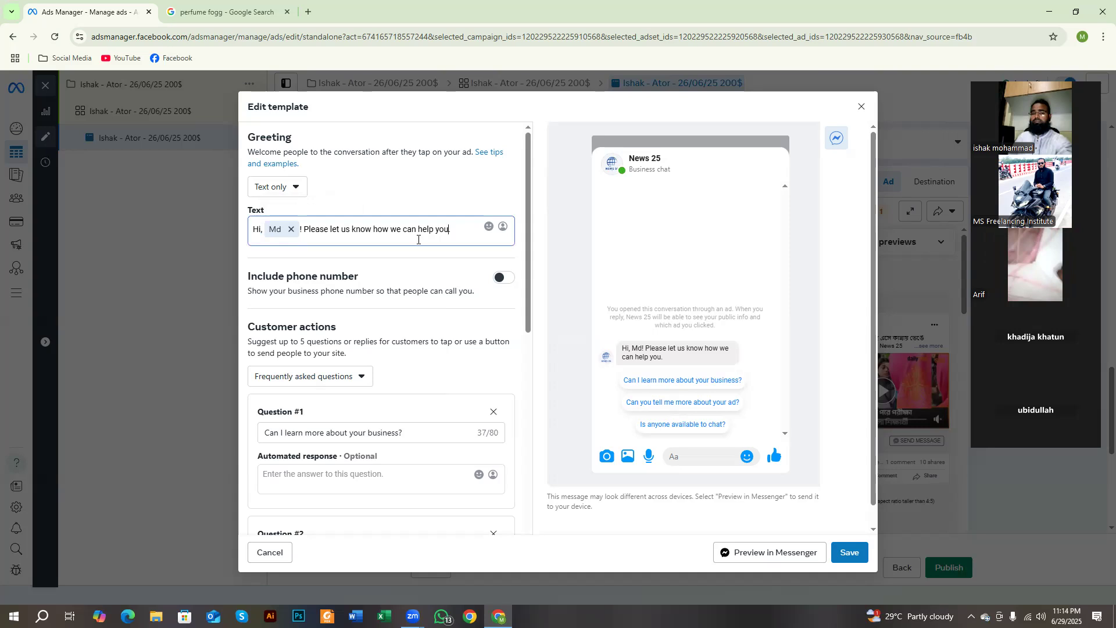
scroll(397, 240, down, 1)
drag(248, 218, 345, 221)
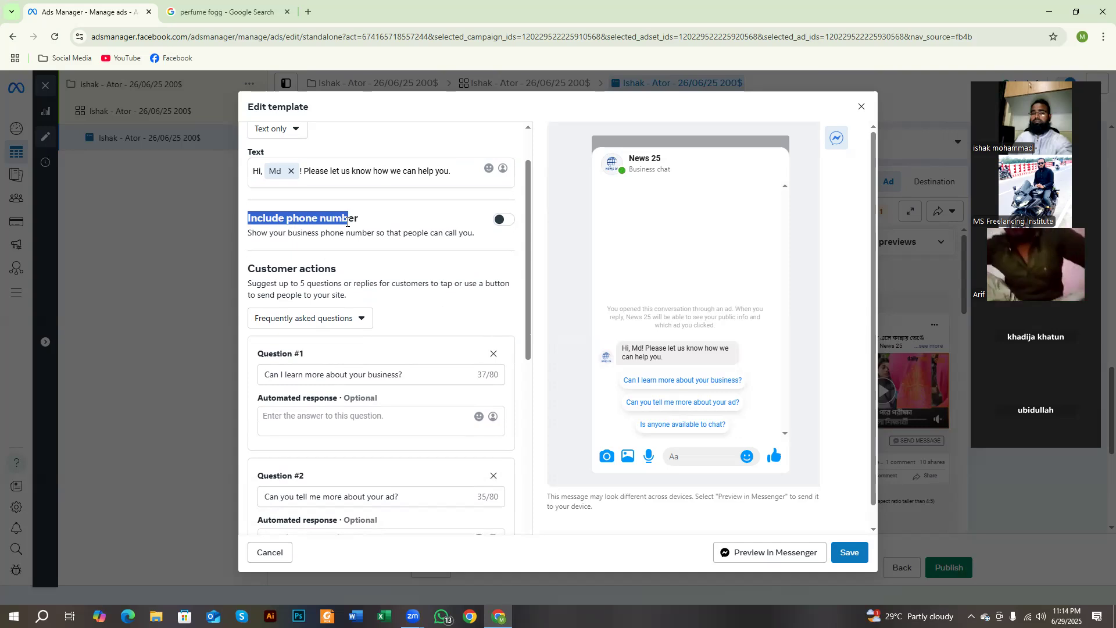
drag(257, 233, 465, 236)
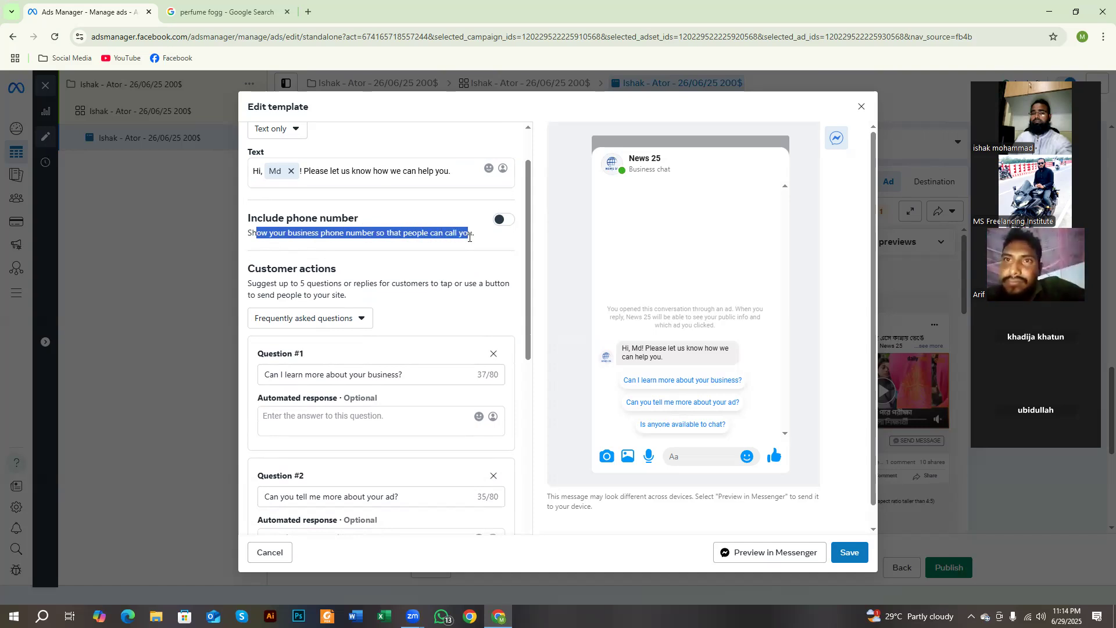
click(448, 222)
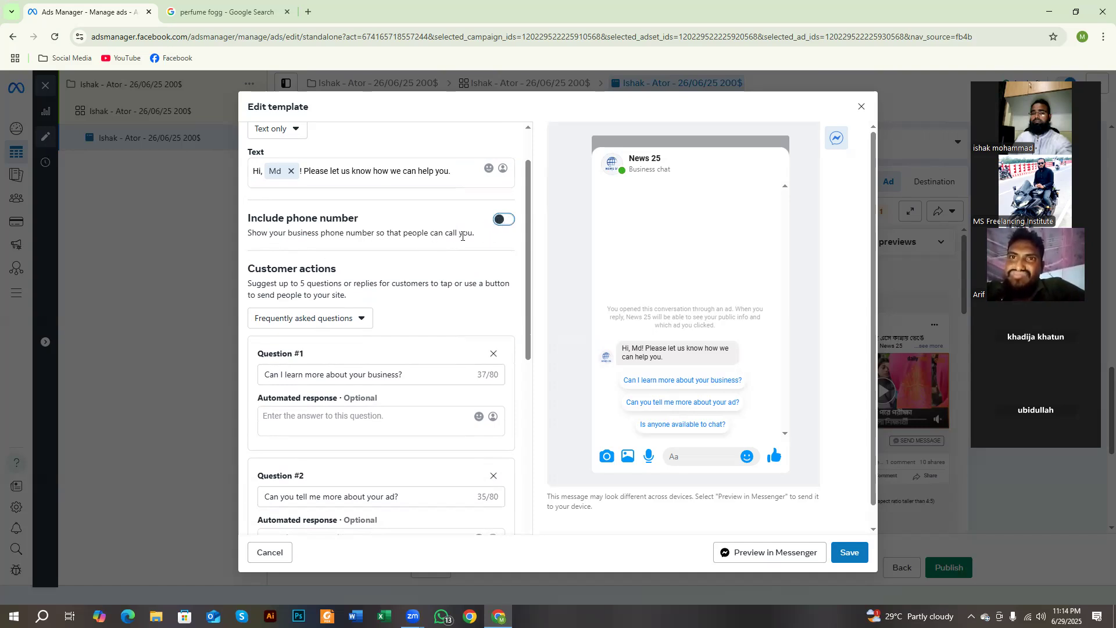
Step: Review the Customer actions section by highlighting its heading and the description about suggesting up to 5 questions
scroll(359, 249, down, 1)
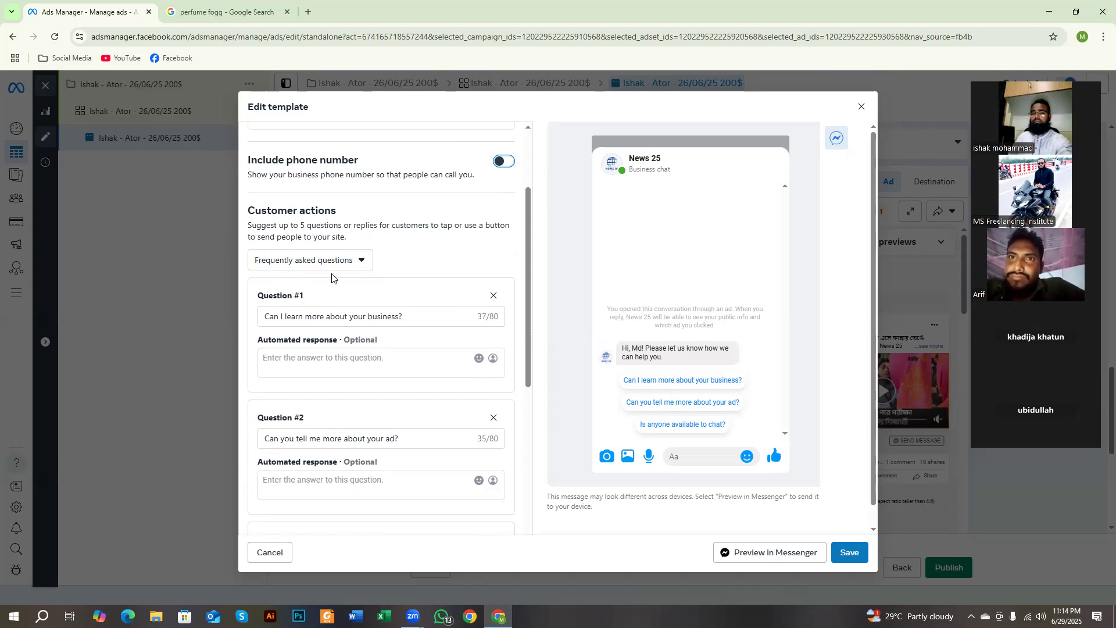
drag(298, 221, 358, 237)
drag(261, 211, 342, 222)
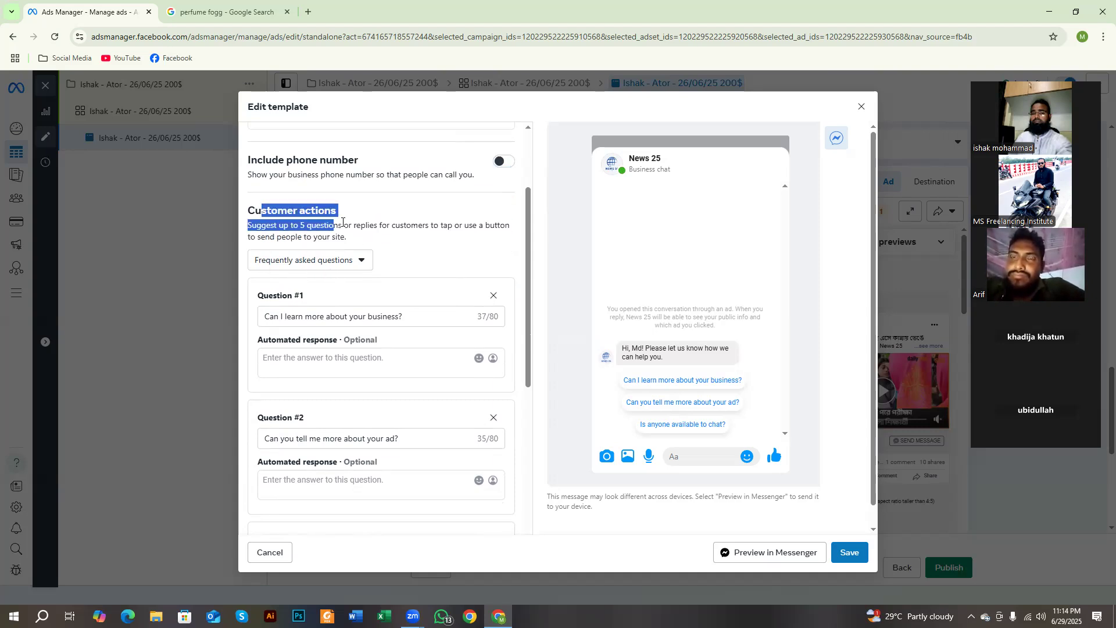
scroll(334, 256, down, 2)
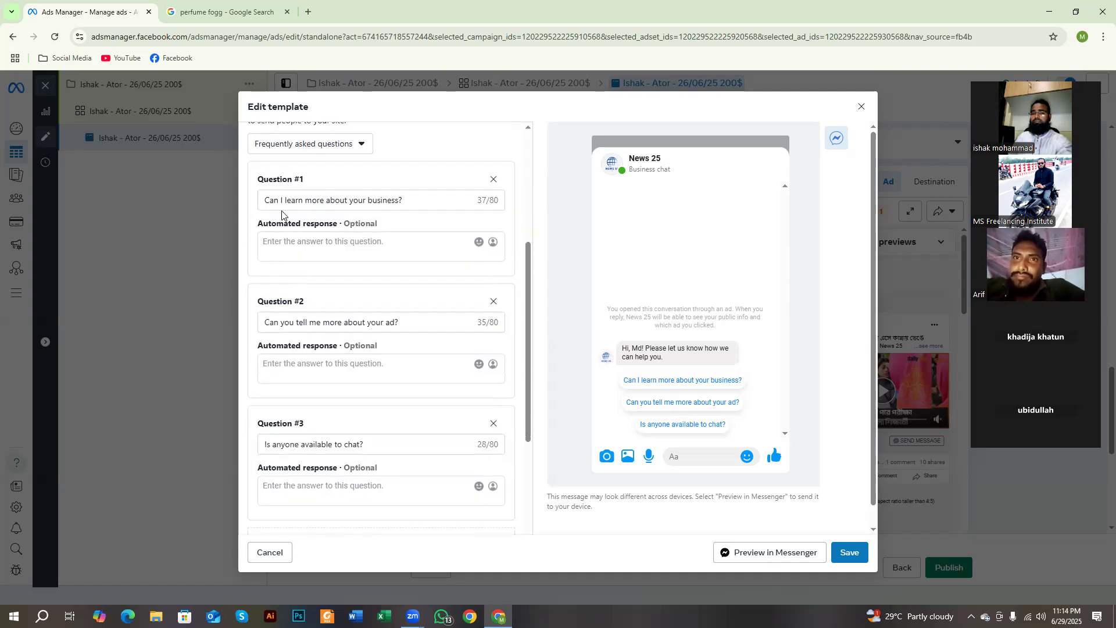
Step: Open Google Translate in a new tab, close the perfume fogg tab, and dictate and copy the Bangla question "এই প্রোডাক্টের প্রাইস কত"
drag(309, 181, 257, 177)
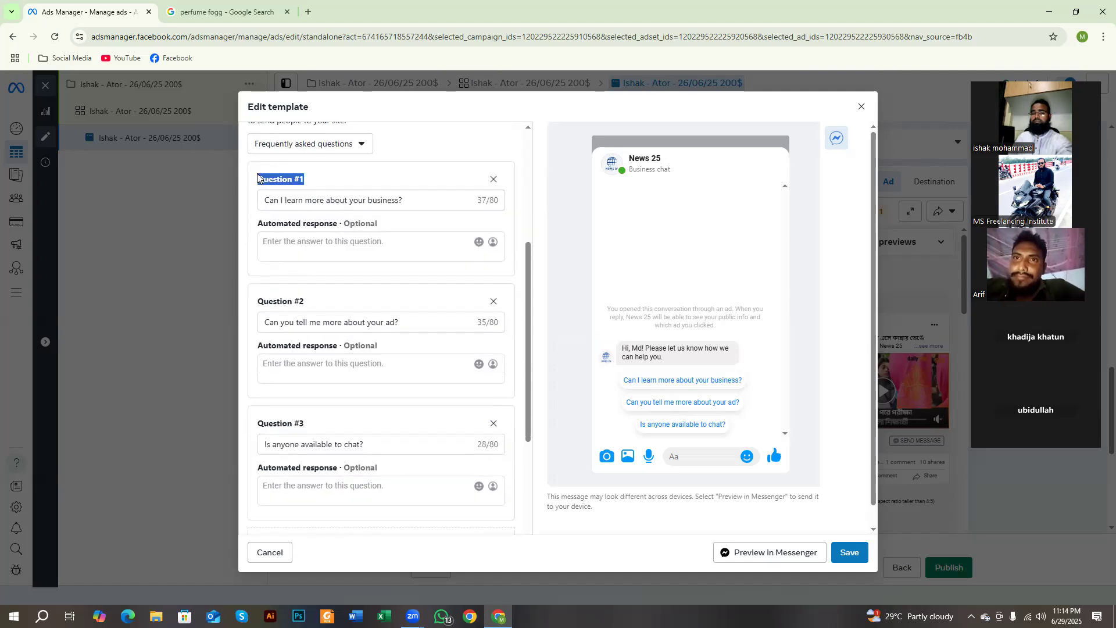
triple_click(412, 202)
click(307, 12)
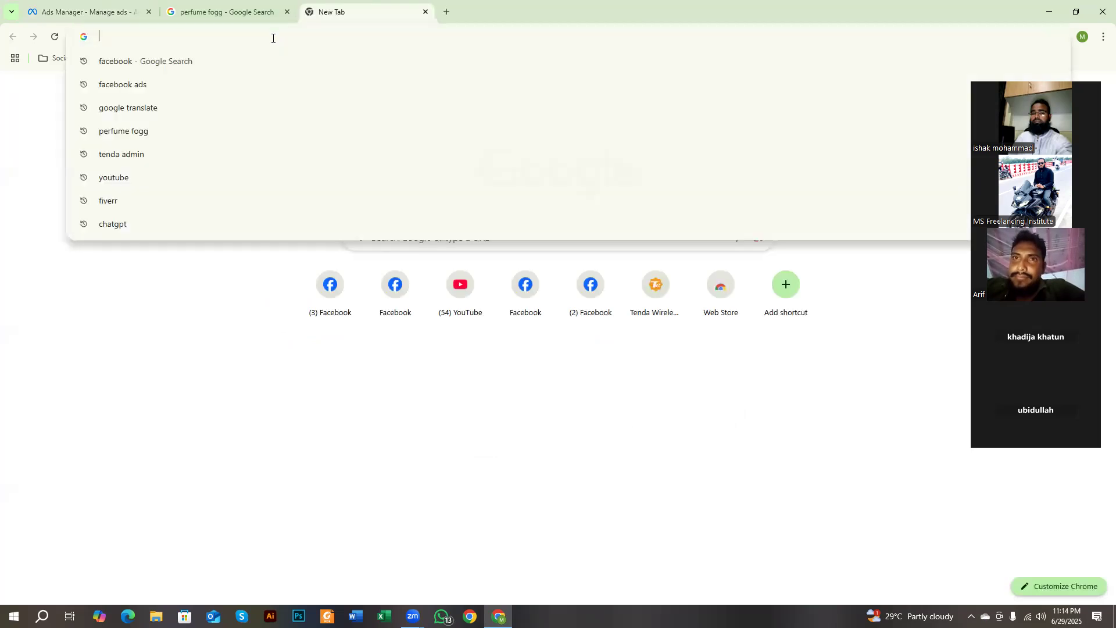
click(202, 107)
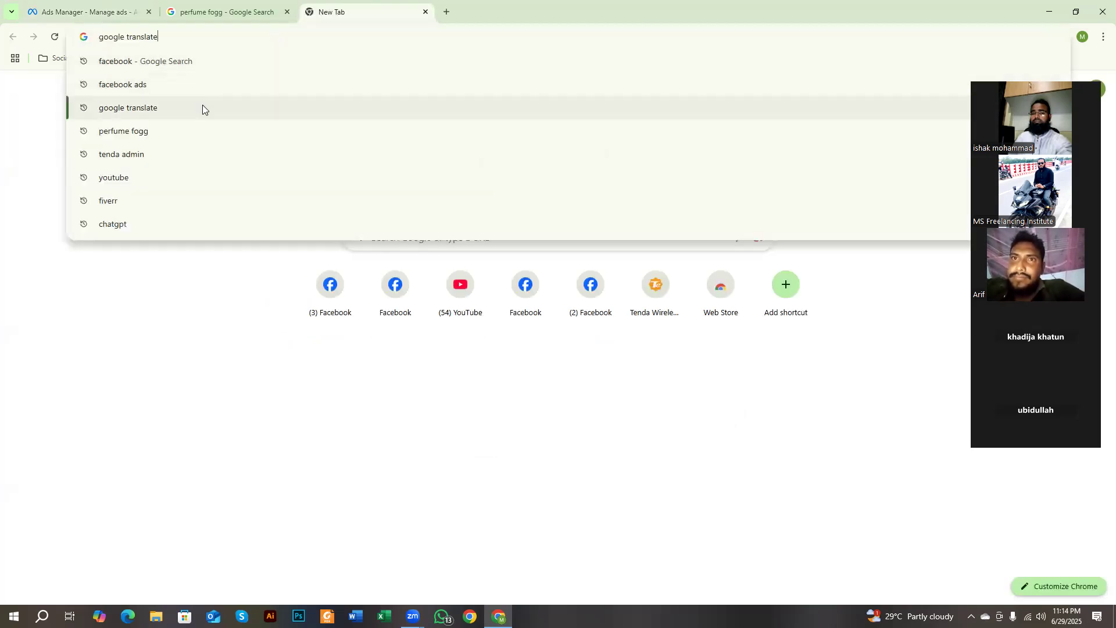
click(286, 12)
click(153, 281)
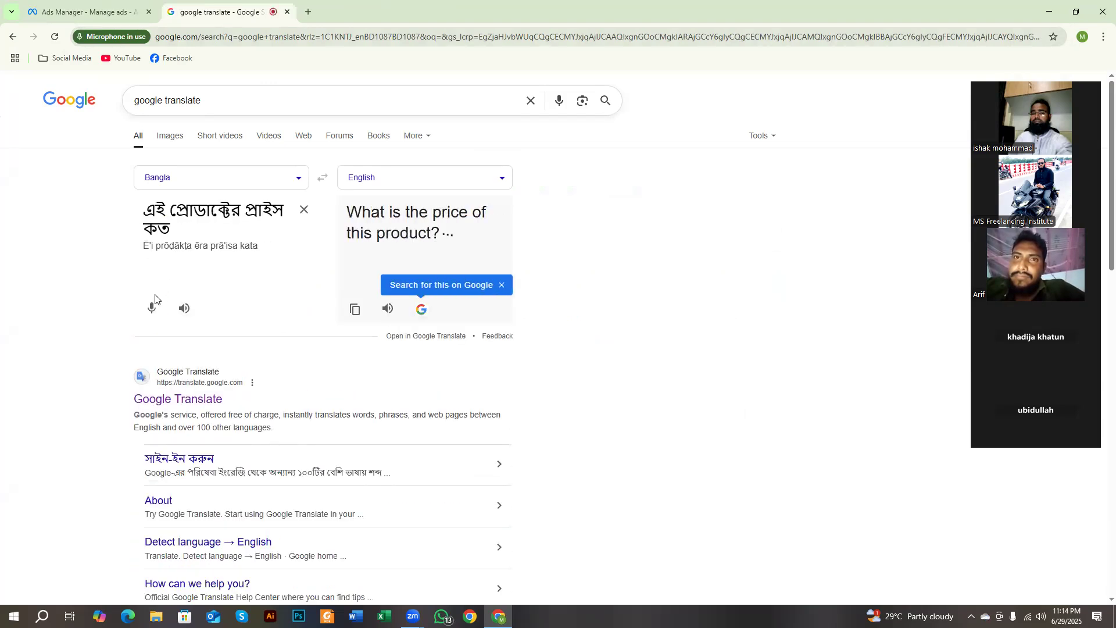
triple_click(180, 228)
key(ctrl+c)
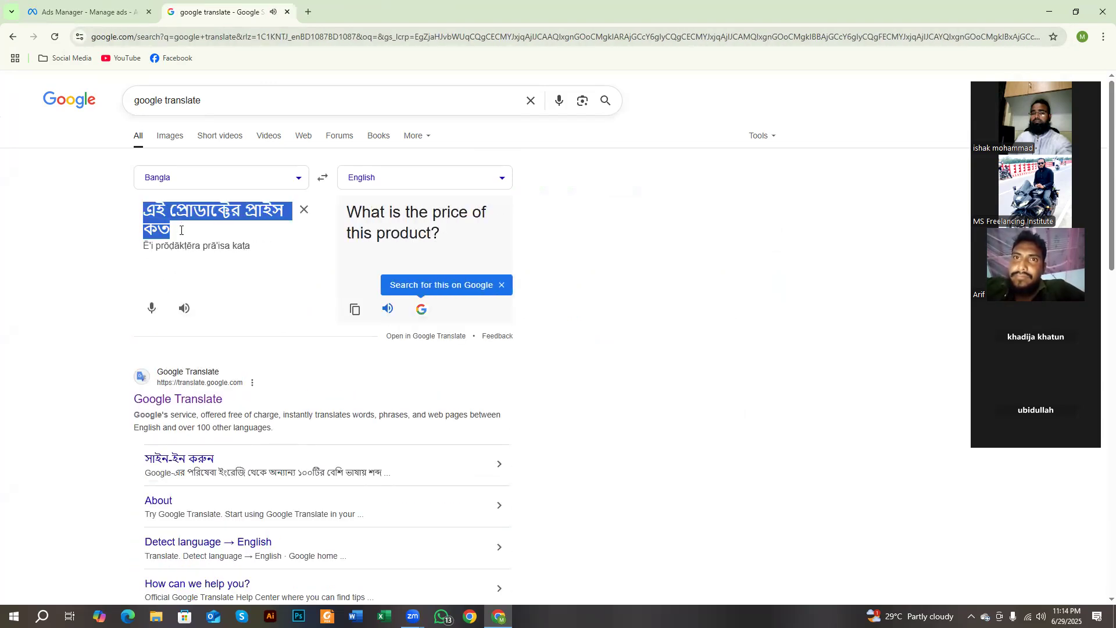
Step: Return to Ads Manager and replace the Question #1 text with "এই প্রোডাক্টের প্রাইস কত?"
click(87, 12)
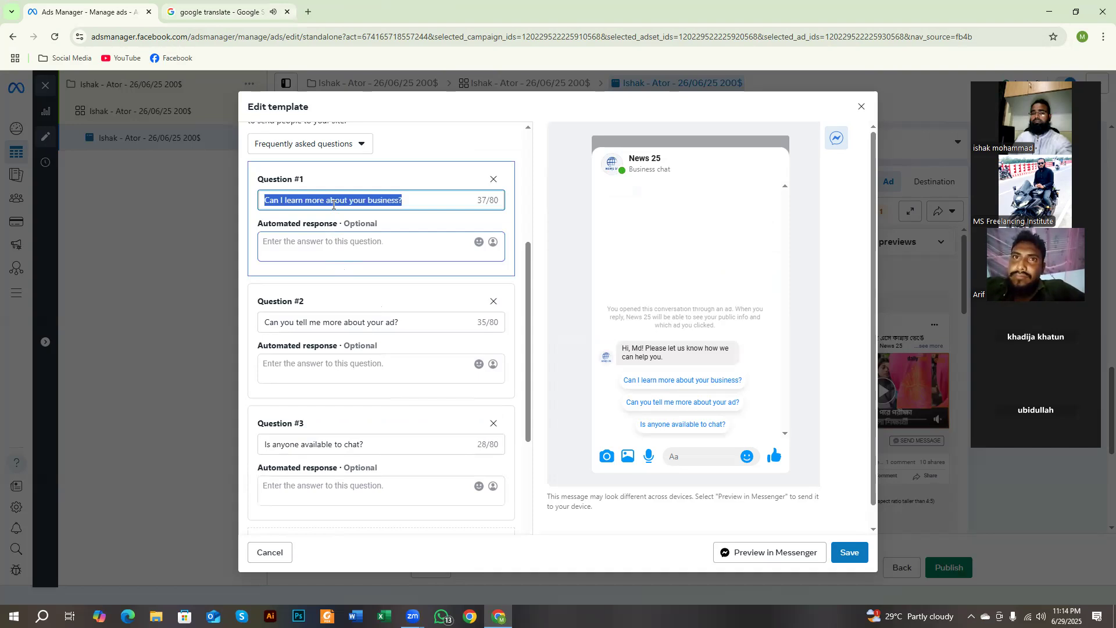
key(ctrl+v)
text(?)
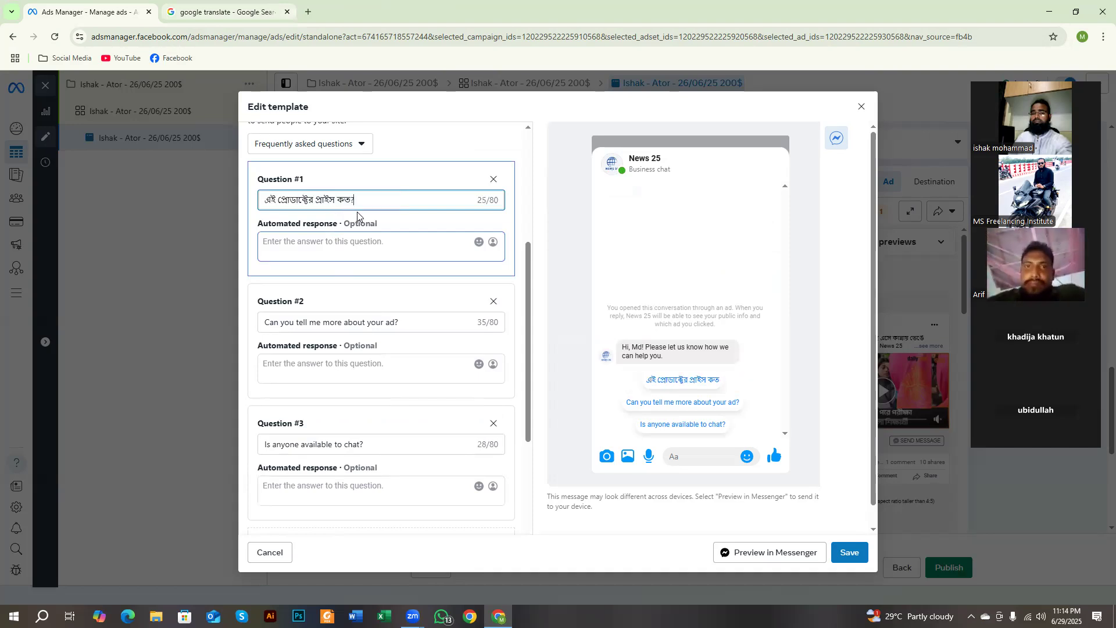
drag(269, 176, 261, 199)
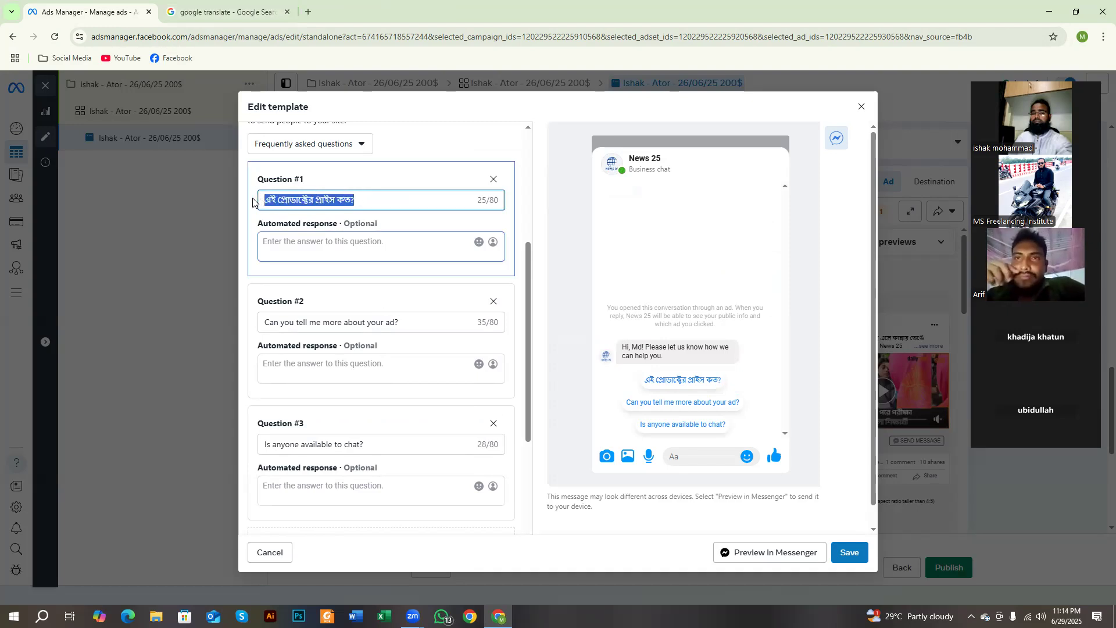
Step: Dictate "এই প্রোডাক্টটির দাম ৳1000" in Google Translate and paste it as the automated response to Question #1
click(227, 12)
click(302, 212)
click(151, 288)
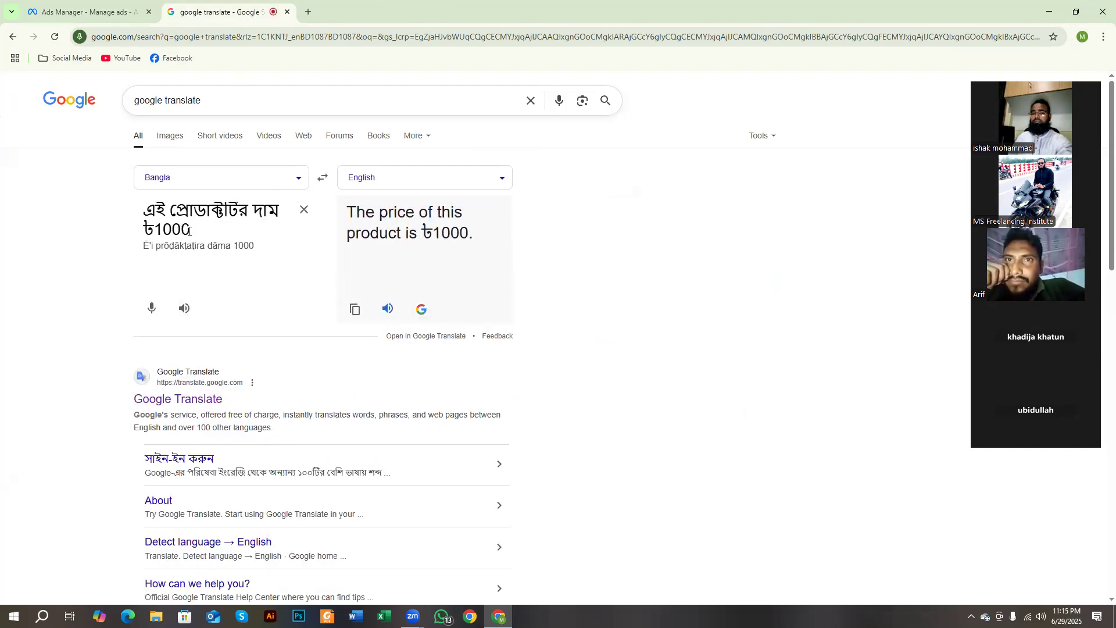
click(119, 9)
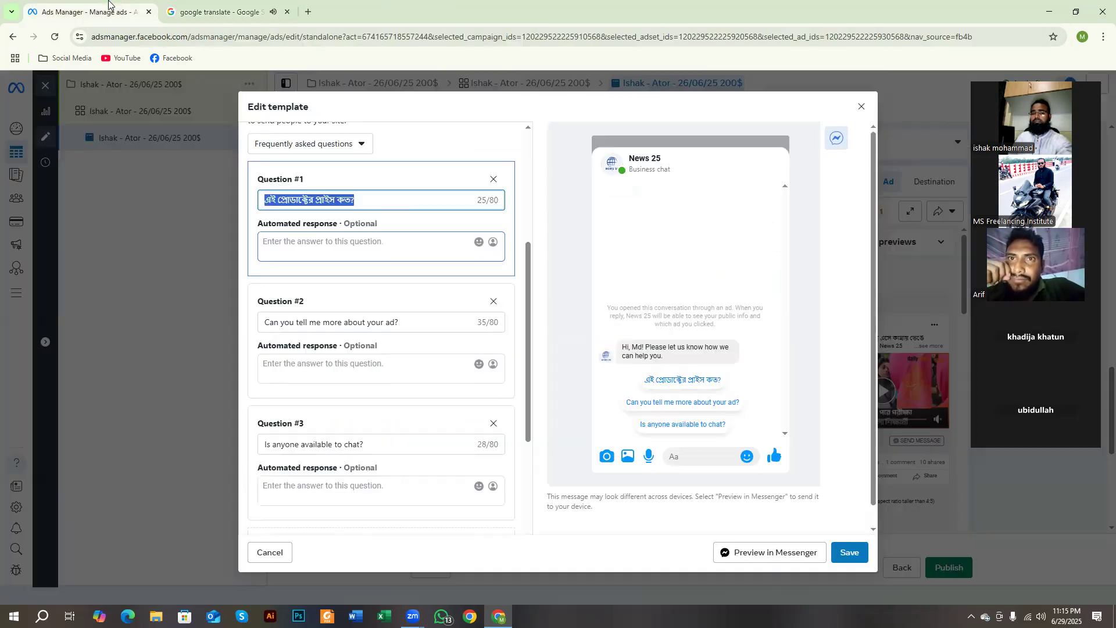
click(308, 244)
text(এই প্রোডাক্টটির দাম ৳1000)
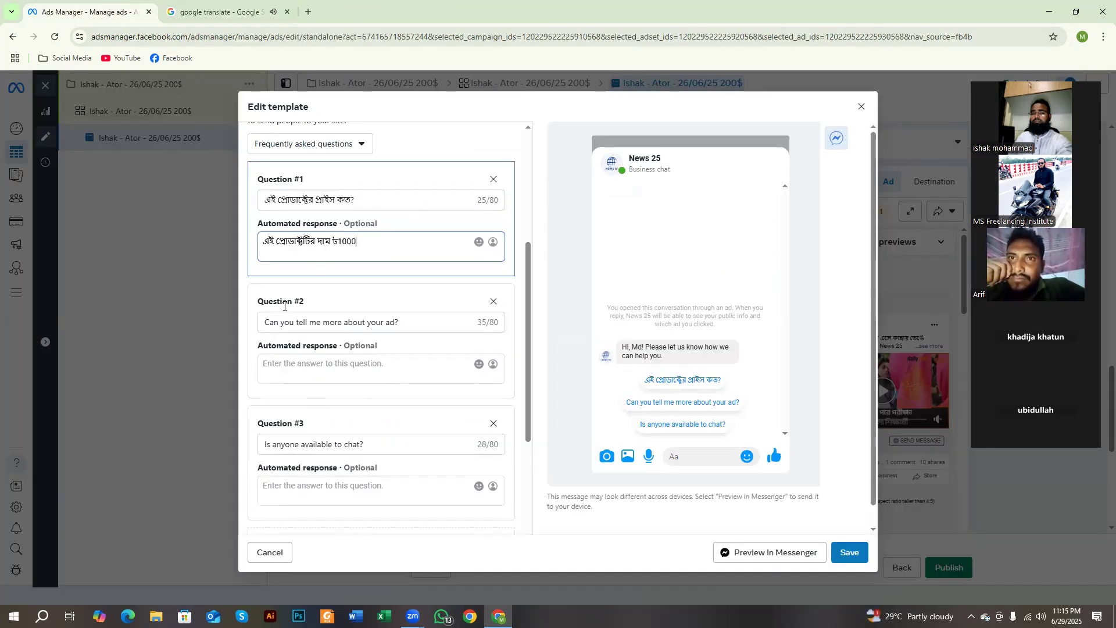
Step: Highlight the Question #2 and Question #3 headings, and add two blank questions to the customer actions
triple_click(308, 303)
scroll(308, 349, down, 1)
triple_click(296, 366)
scroll(291, 360, down, 2)
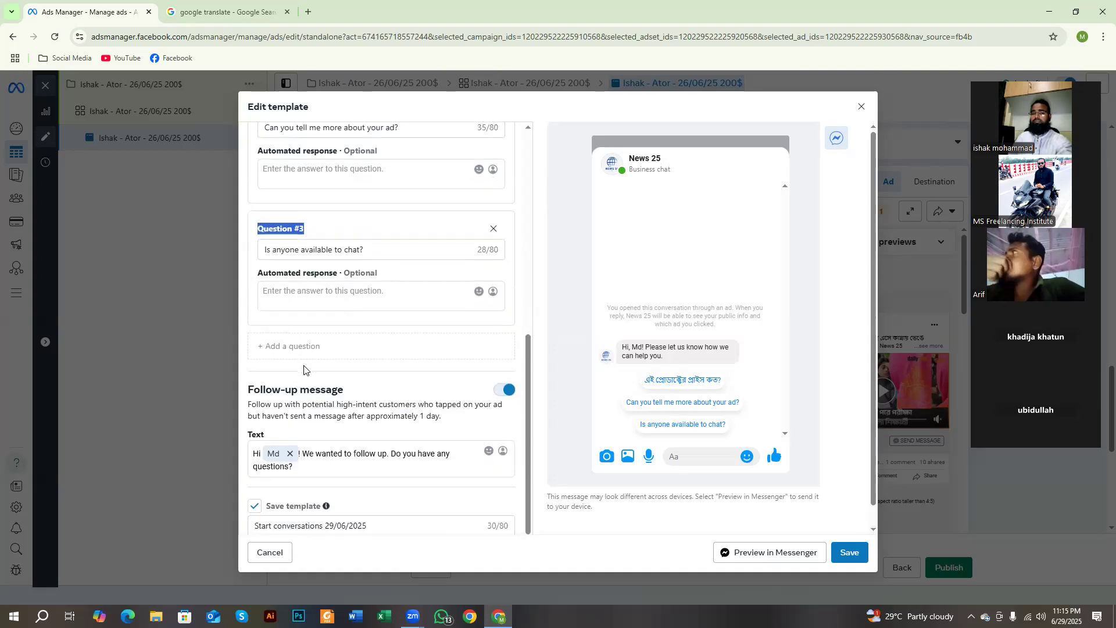
click(271, 349)
scroll(285, 355, down, 2)
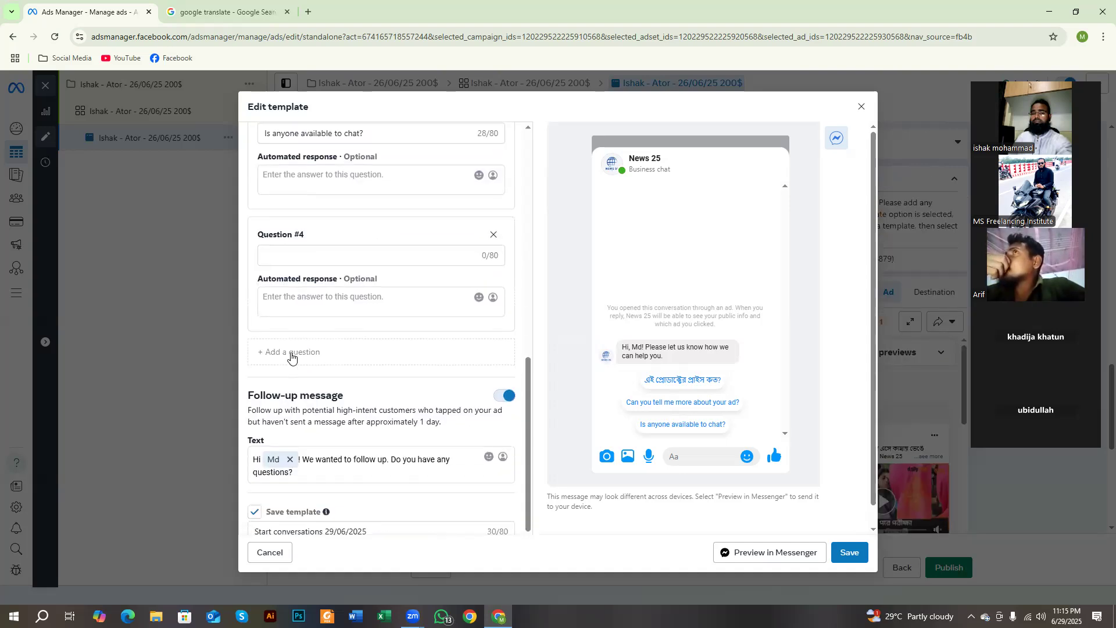
click(292, 353)
scroll(299, 371, down, 2)
scroll(305, 392, up, 5)
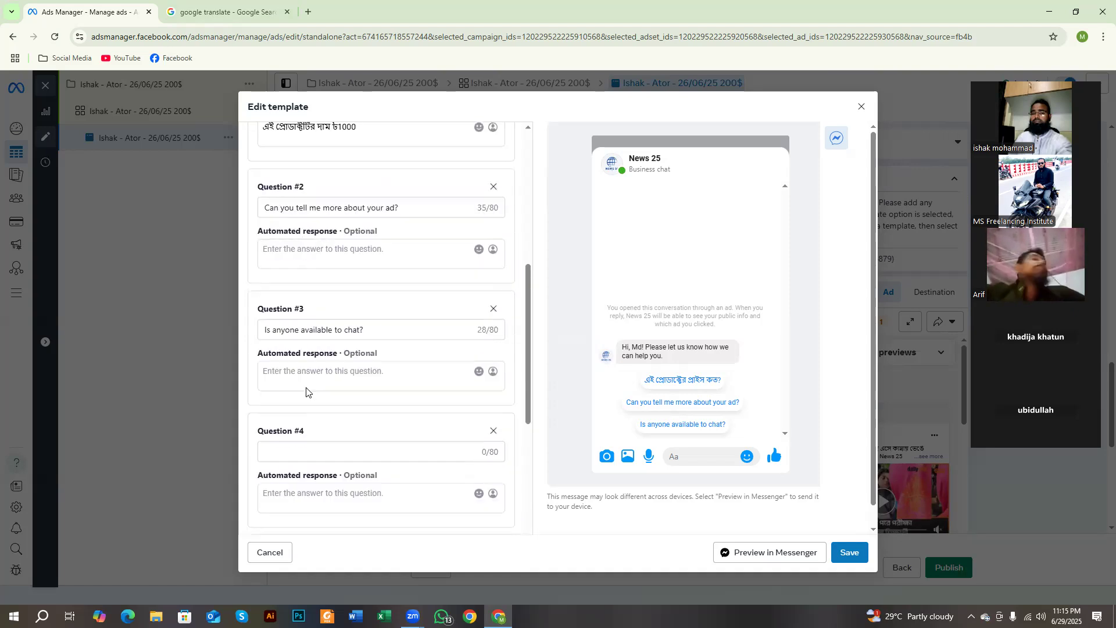
scroll(375, 406, up, 4)
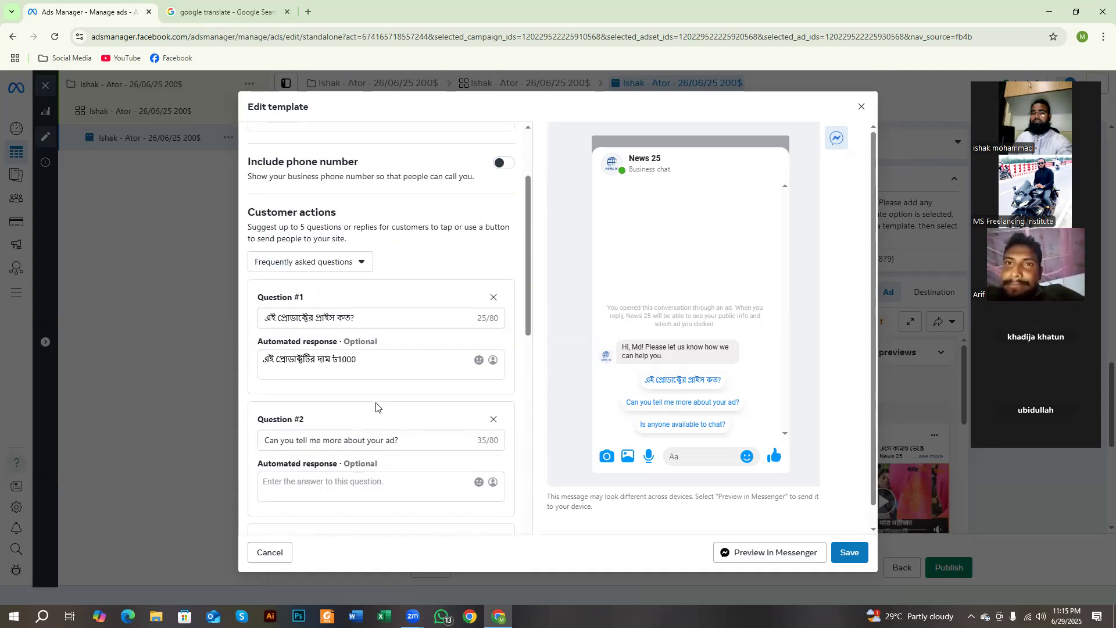
Step: Capture the template editor, outline the chat preview, its greeting and the first question with red rectangles, and discard the capture
key(alt+shift+t)
drag(292, 142, 889, 610)
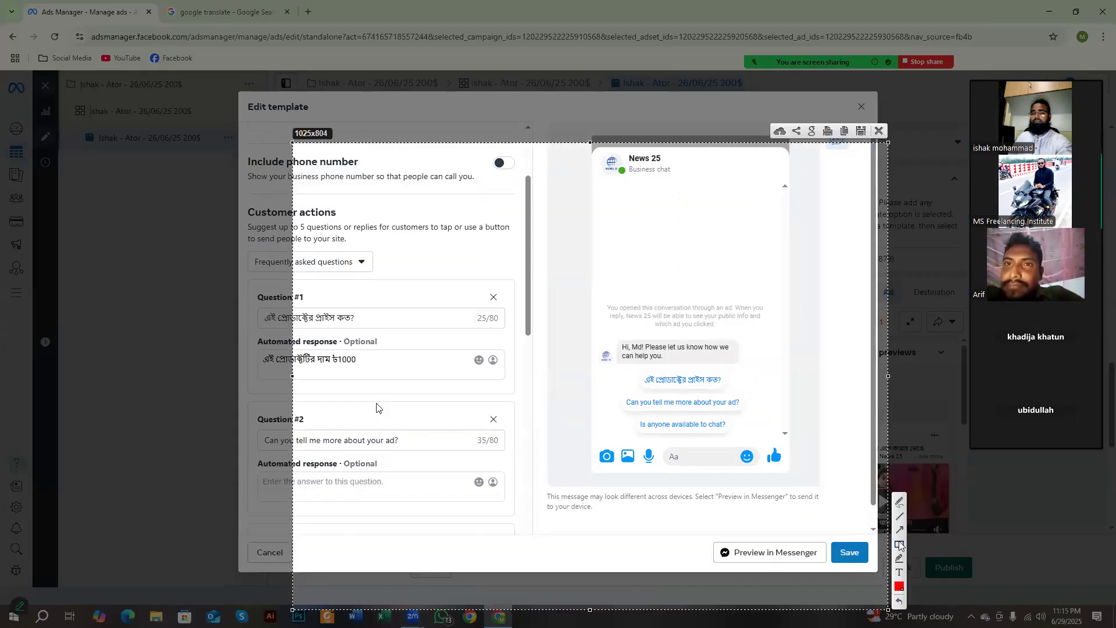
mouse_move(572, 299)
mouse_down()
mouse_move(754, 436)
mouse_move(782, 477)
mouse_up()
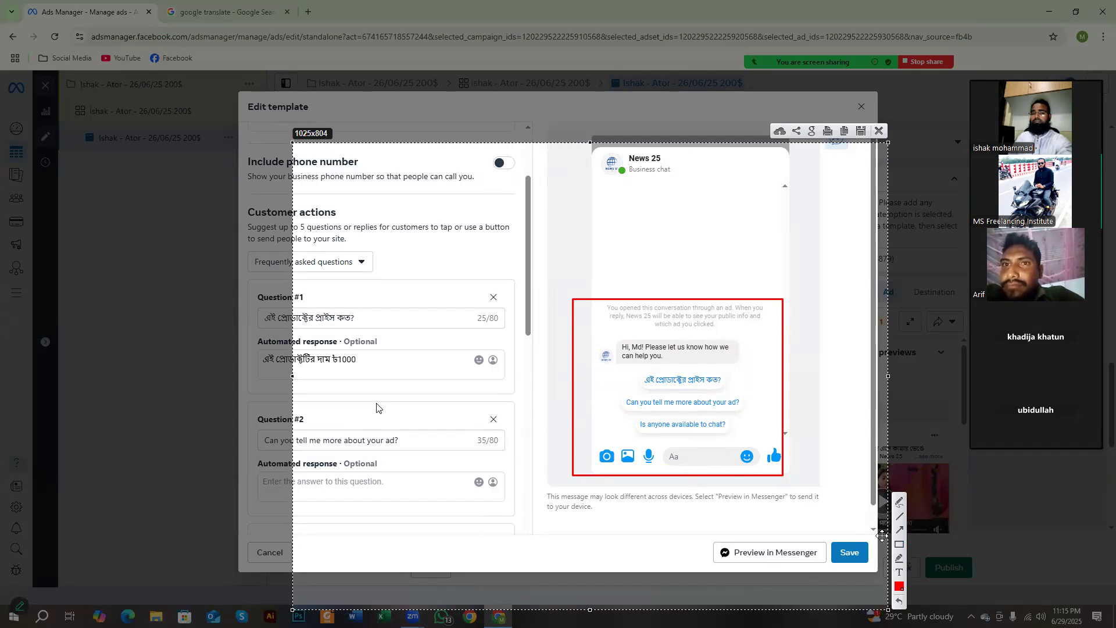
click(895, 543)
drag(609, 324, 722, 363)
drag(632, 370, 728, 393)
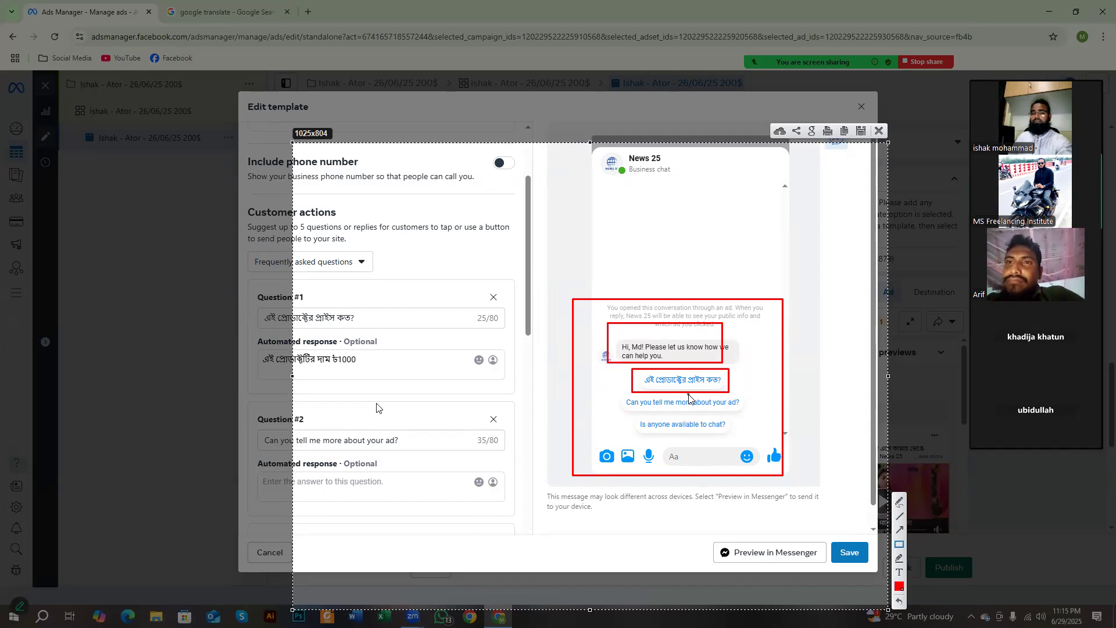
drag(612, 326, 730, 436)
right_click(749, 309)
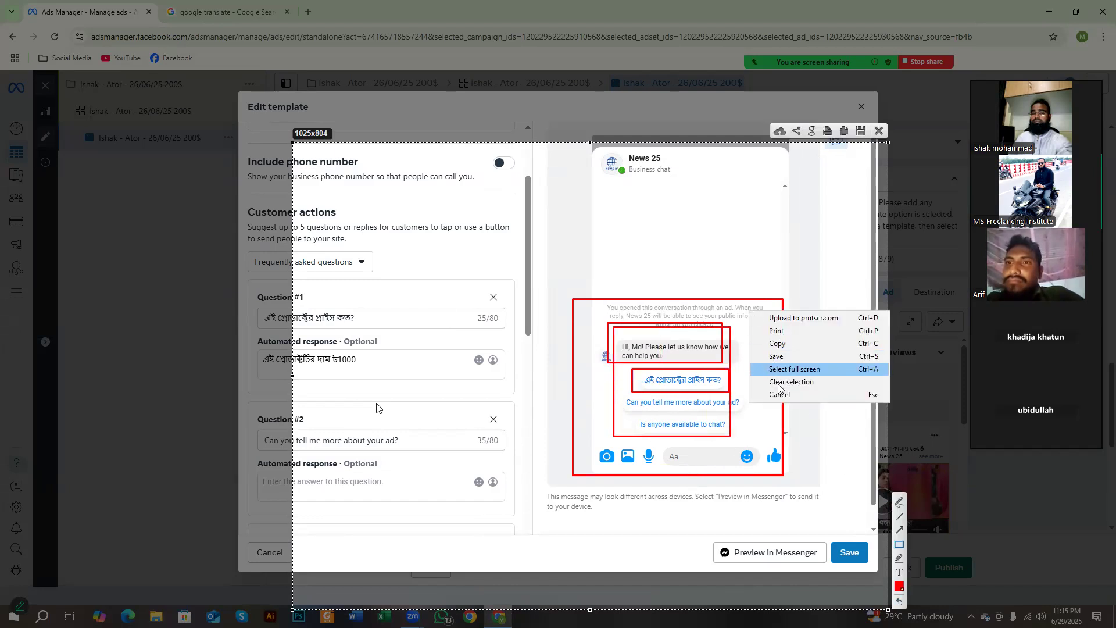
click(773, 394)
Step: Replace "Hi," in the greeting with "আসসালামুয়ালাইকুম," dictated in Google Translate, and change the exclamation mark after the name to a comma
click(227, 12)
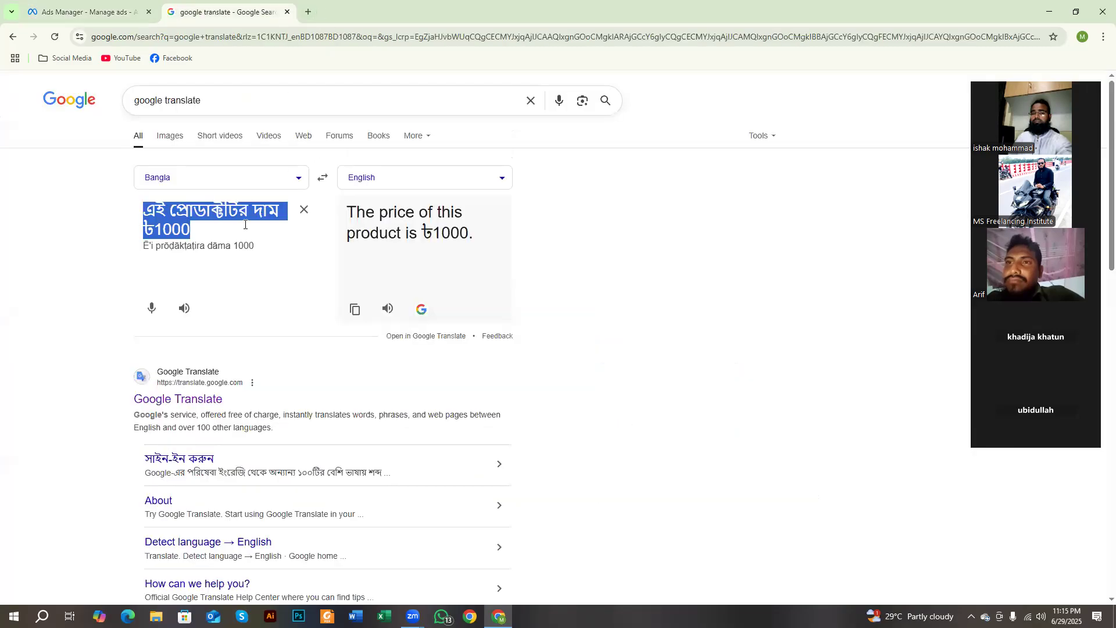
click(152, 308)
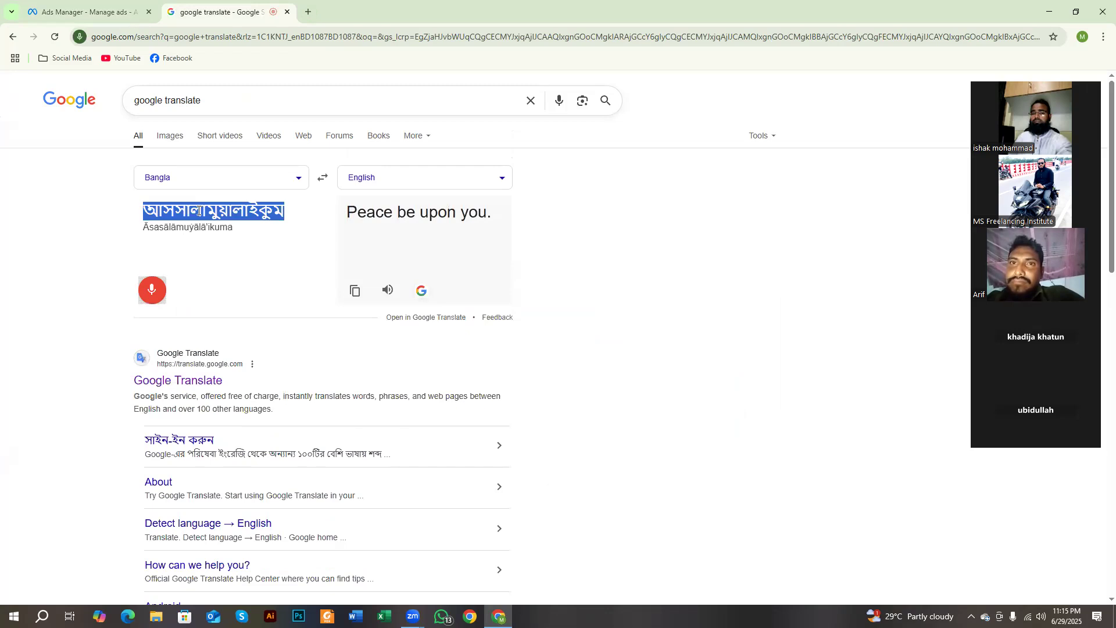
click(93, 13)
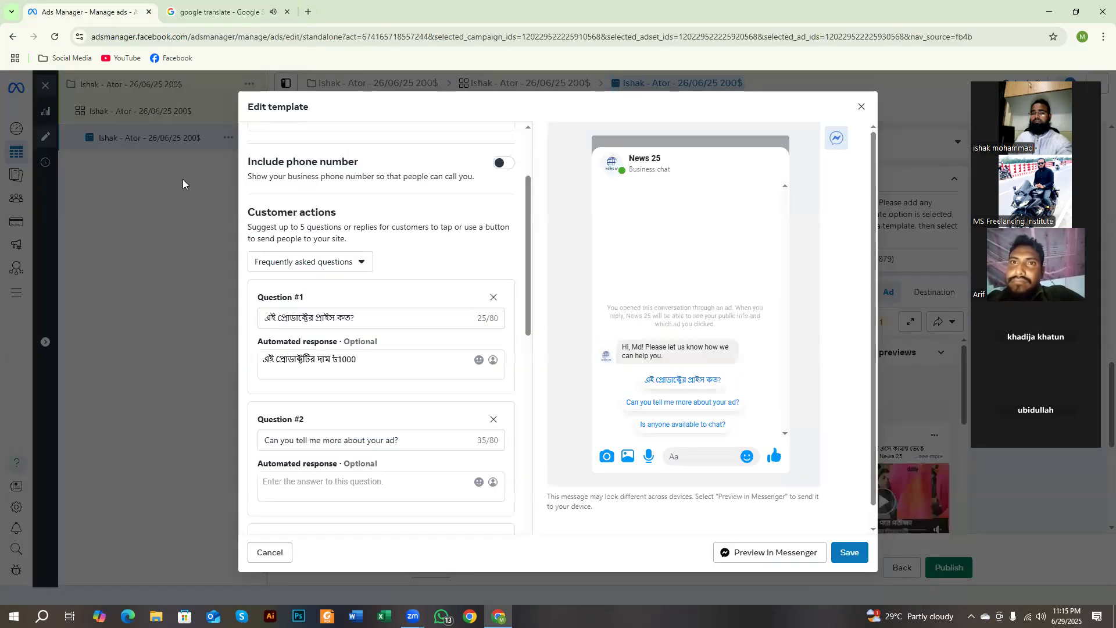
scroll(276, 266, up, 2)
click(262, 230)
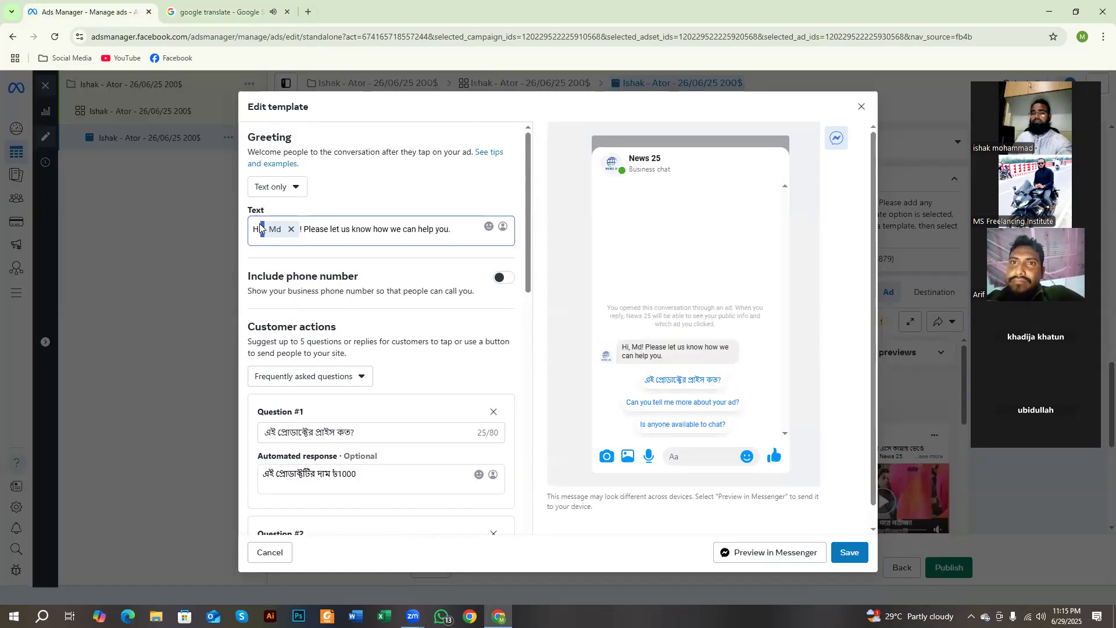
drag(260, 230, 242, 234)
text(আসসালামুয়ালাইকুম)
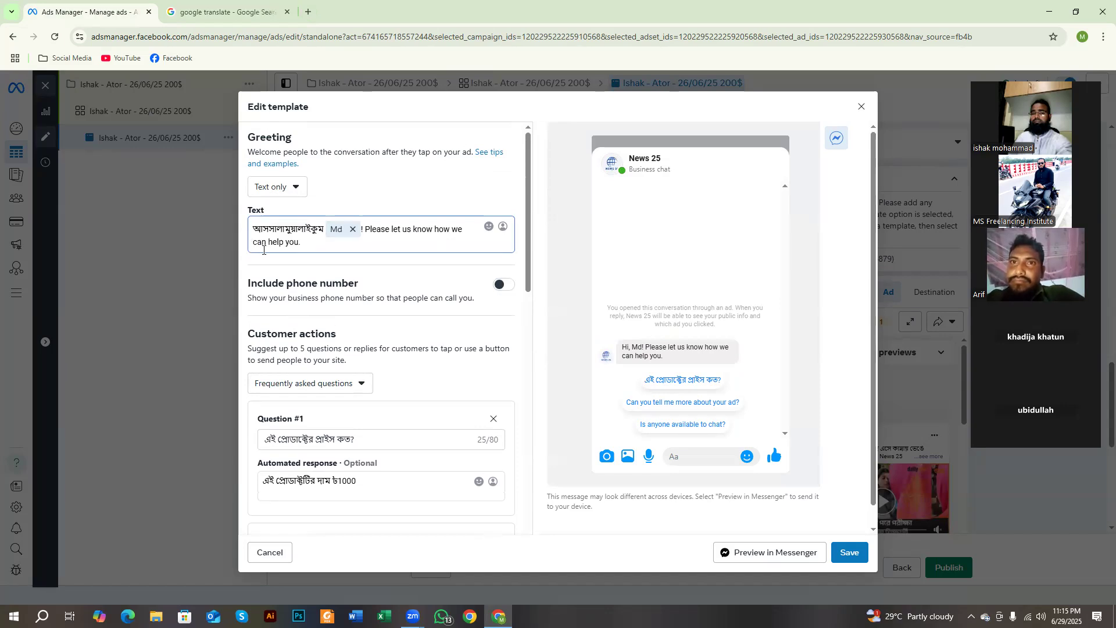
text(,)
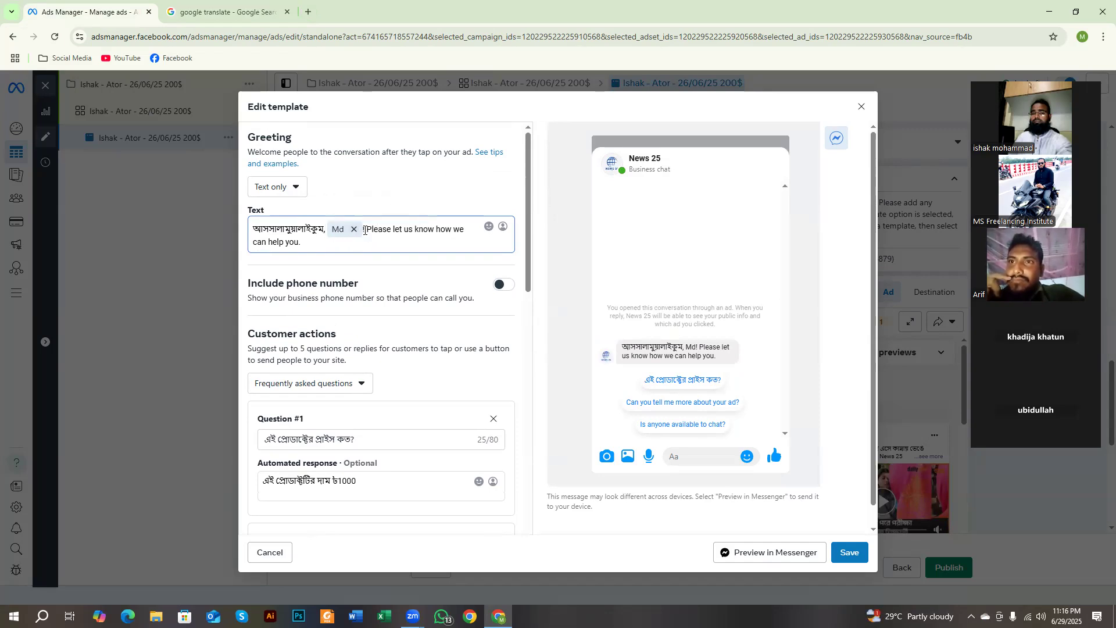
text(,)
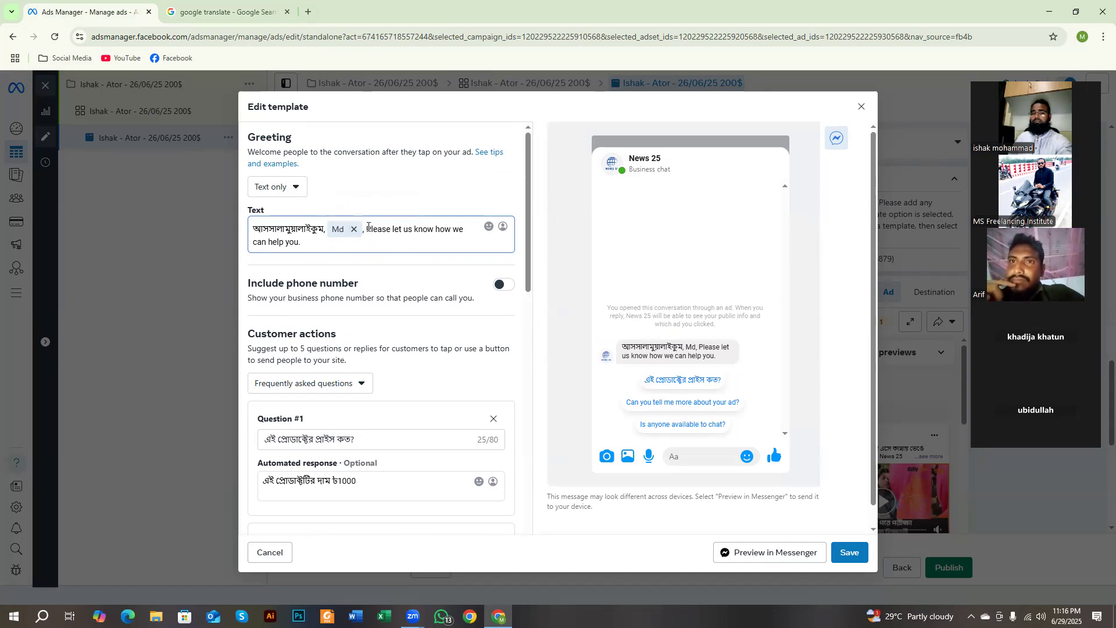
Step: Replace the greeting's English sentence with "আমাদের পেজ ভিজিট করার জন্য আপনাকে অসংখ্য ধন্যবাদ কিছু মধ্যে আমাদের প্রতিনিধিনীতি আপনার সঙ্গে যোগাযোগ করবে." dictated in Google Translate
click(226, 12)
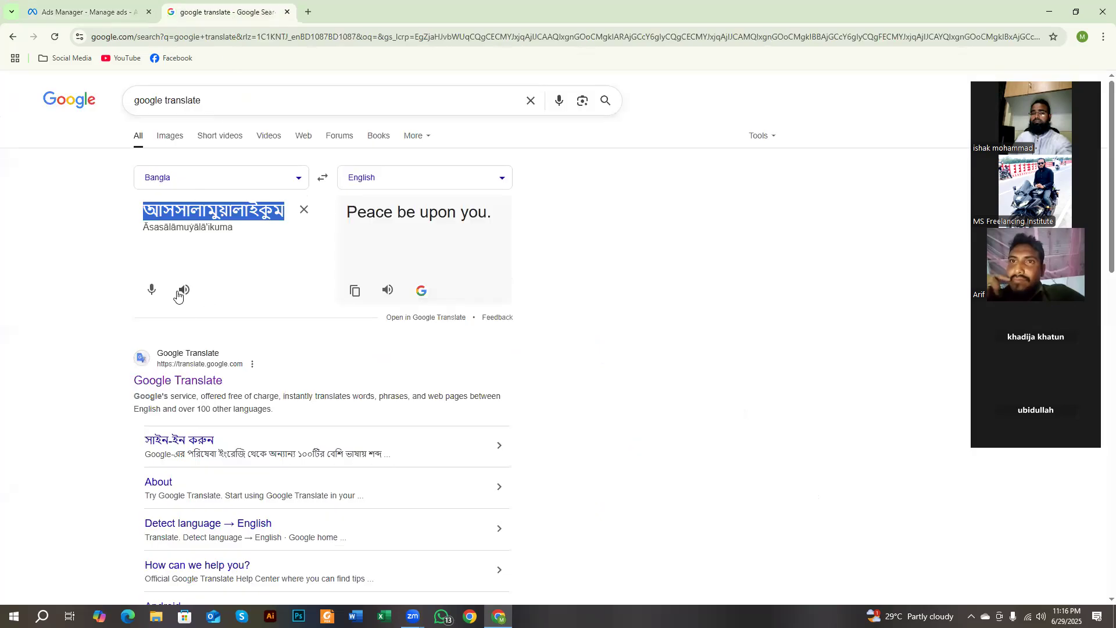
click(151, 289)
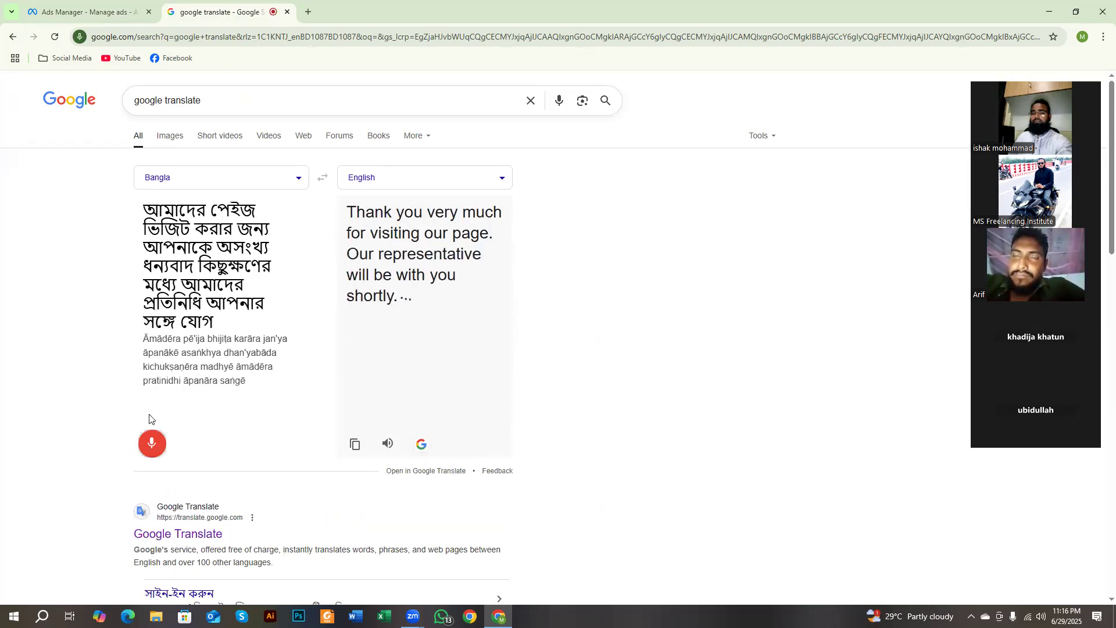
triple_click(201, 337)
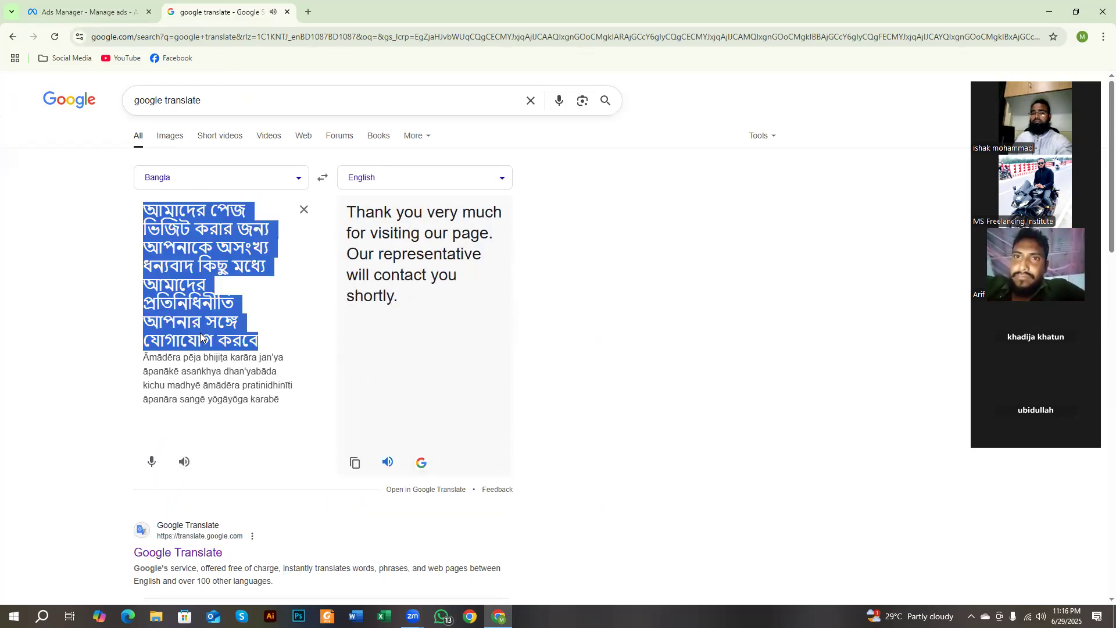
click(127, 18)
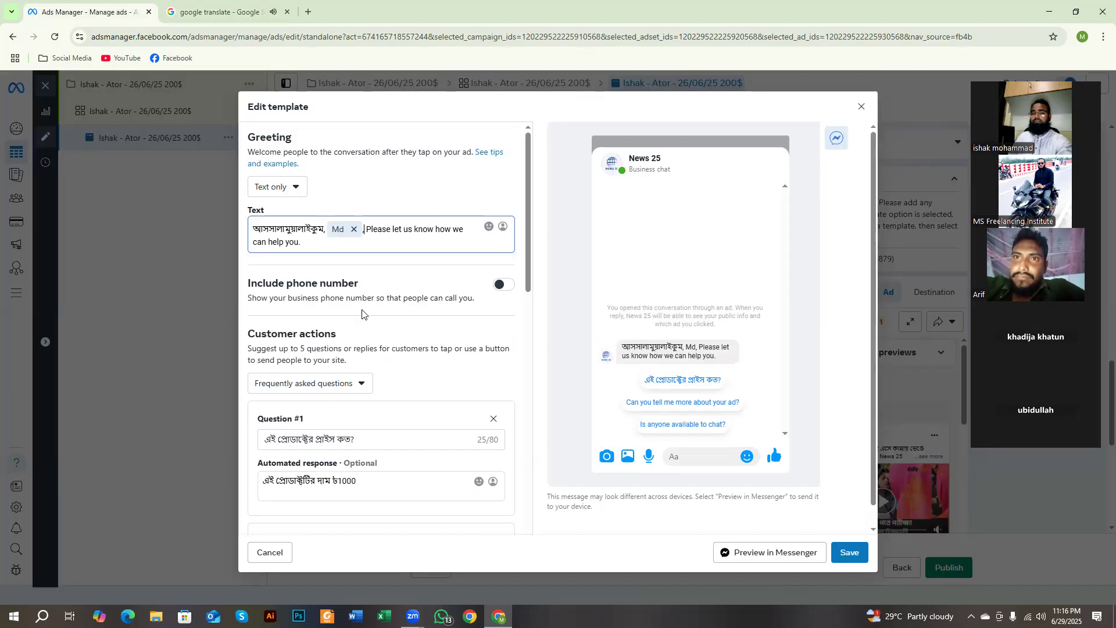
drag(366, 229, 405, 250)
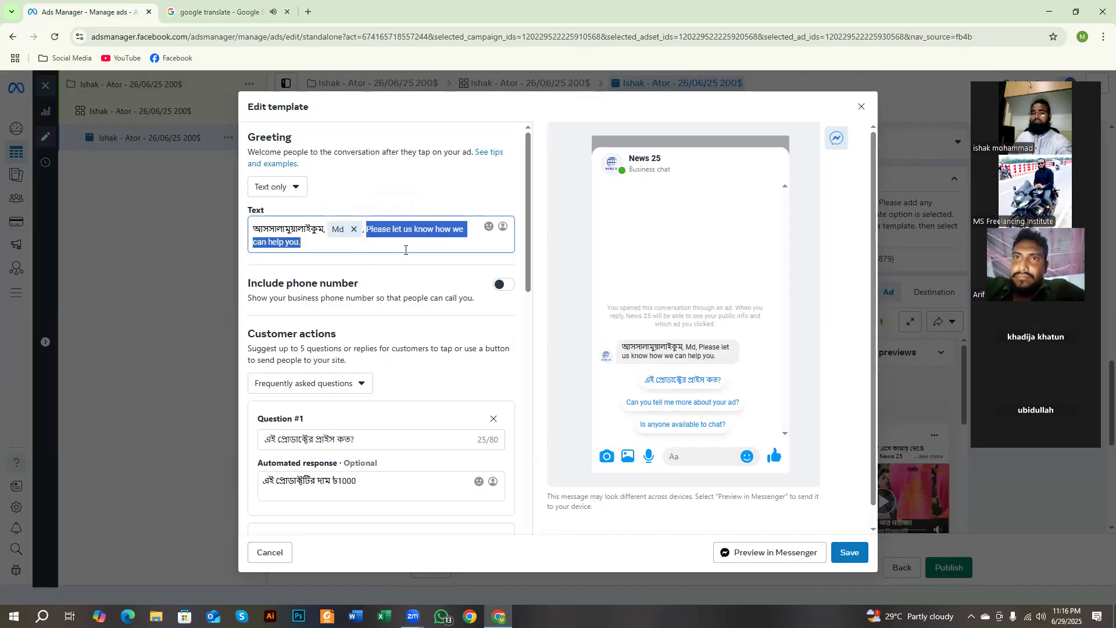
text(আমাদের পেজ ভিজিট করার জন্য আপনাকে অসংখ্য ধন্যবাদ কিছু মধ্যে আমাদের প্রতিনিধিনীতি আপনার সঙ্গে যোগাযোগ করবে।)
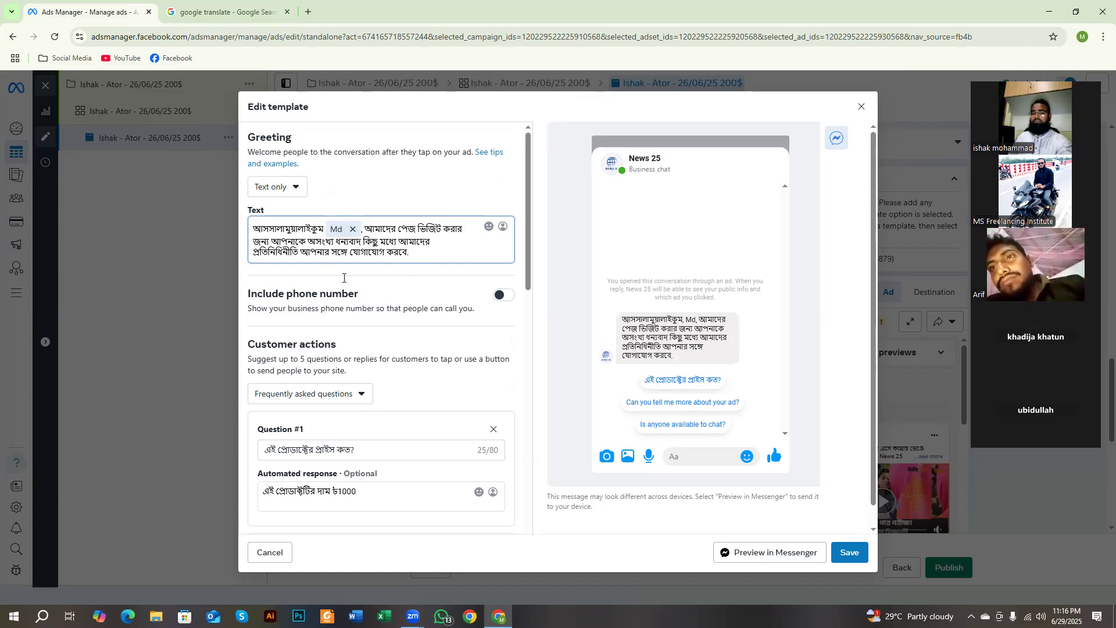
Step: Dictate the color question in Google Translate and replace Question #2 with "এই প্রোডাক্টটির কয়টি কালার আছে?"
scroll(321, 289, down, 4)
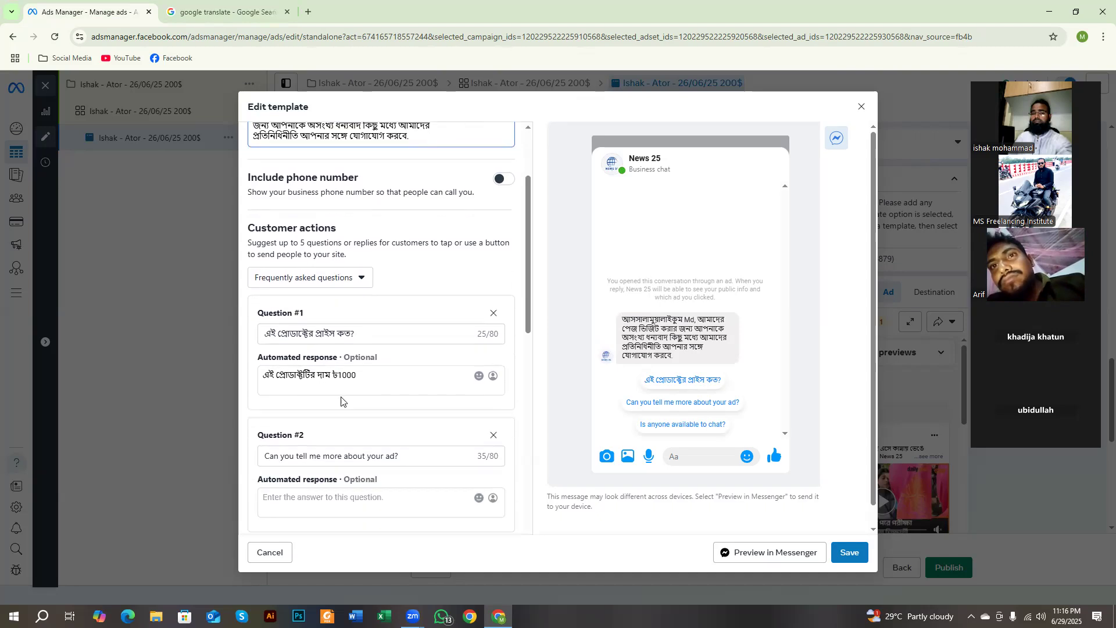
click(323, 339)
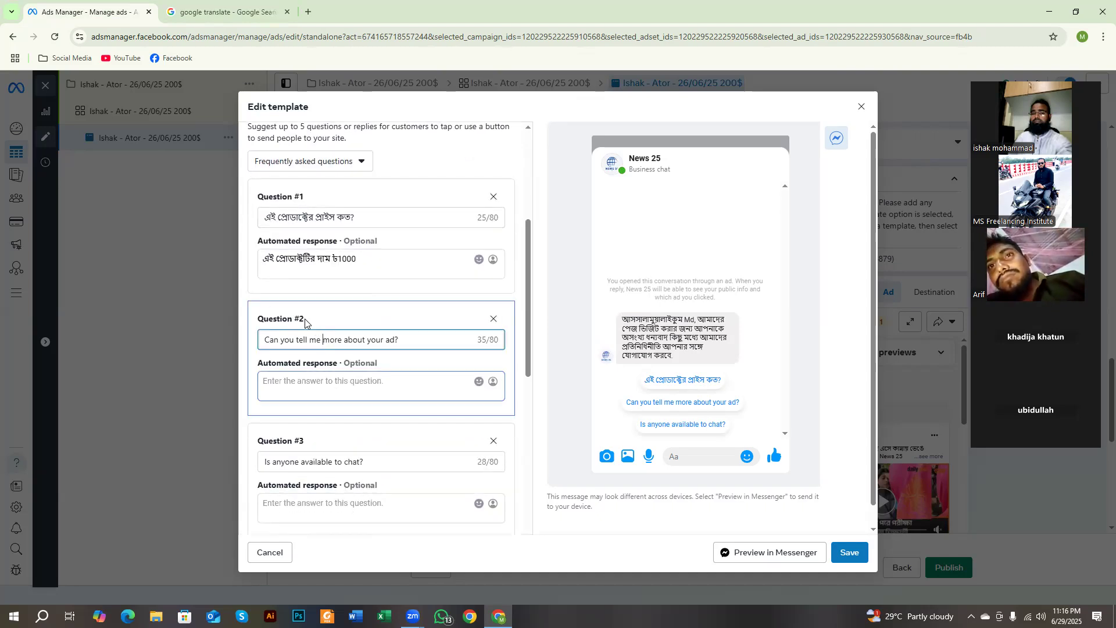
click(221, 11)
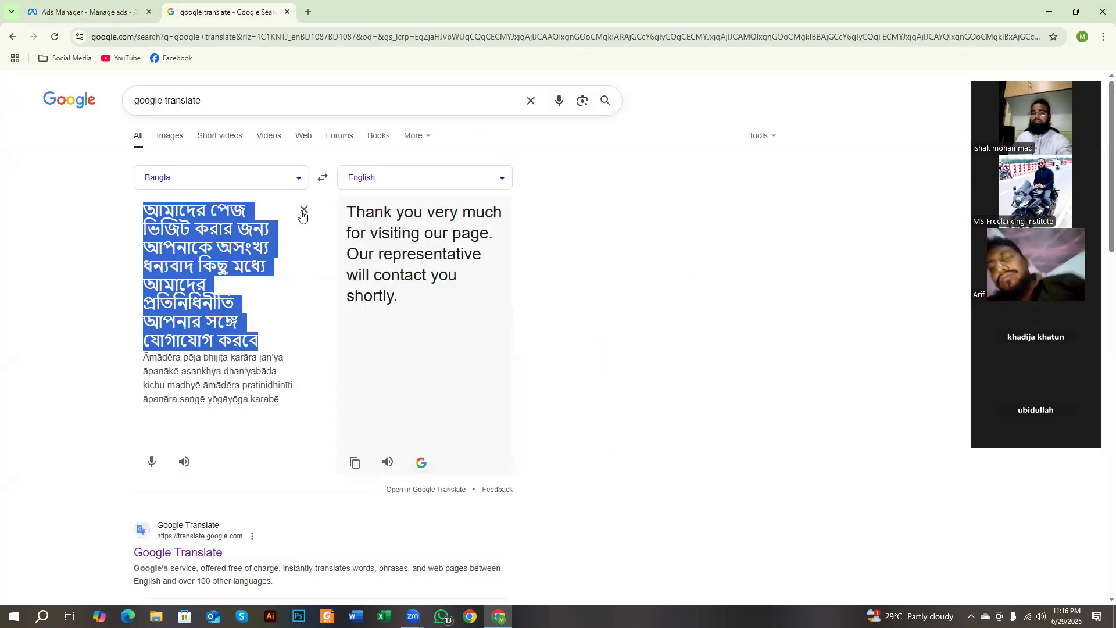
click(302, 211)
click(152, 279)
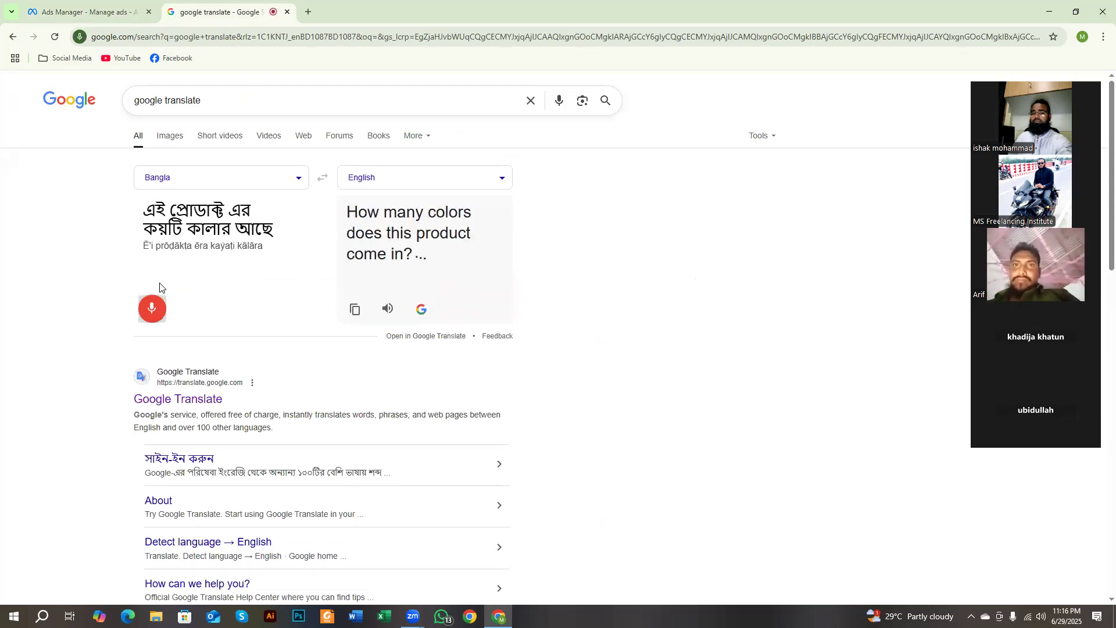
triple_click(209, 214)
key(ctrl+c)
click(87, 11)
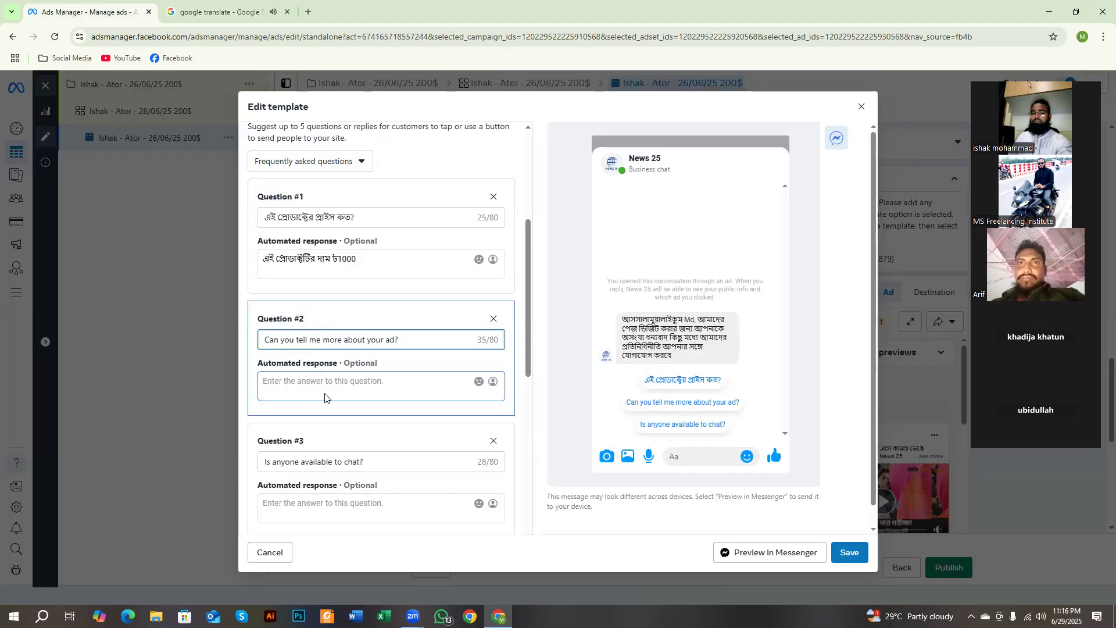
triple_click(358, 337)
key(ctrl+v)
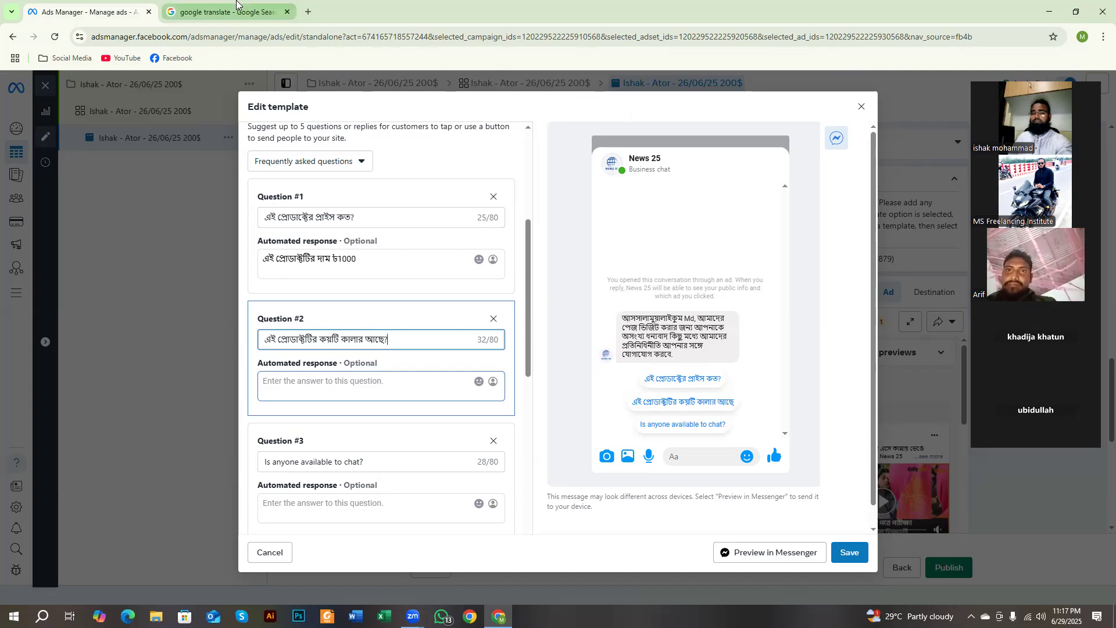
Step: Dictate the store location question in Google Translate and replace Question #3 with "আপনাদের স্টোরের লোকেশন কোথায়?"
click(221, 11)
click(150, 309)
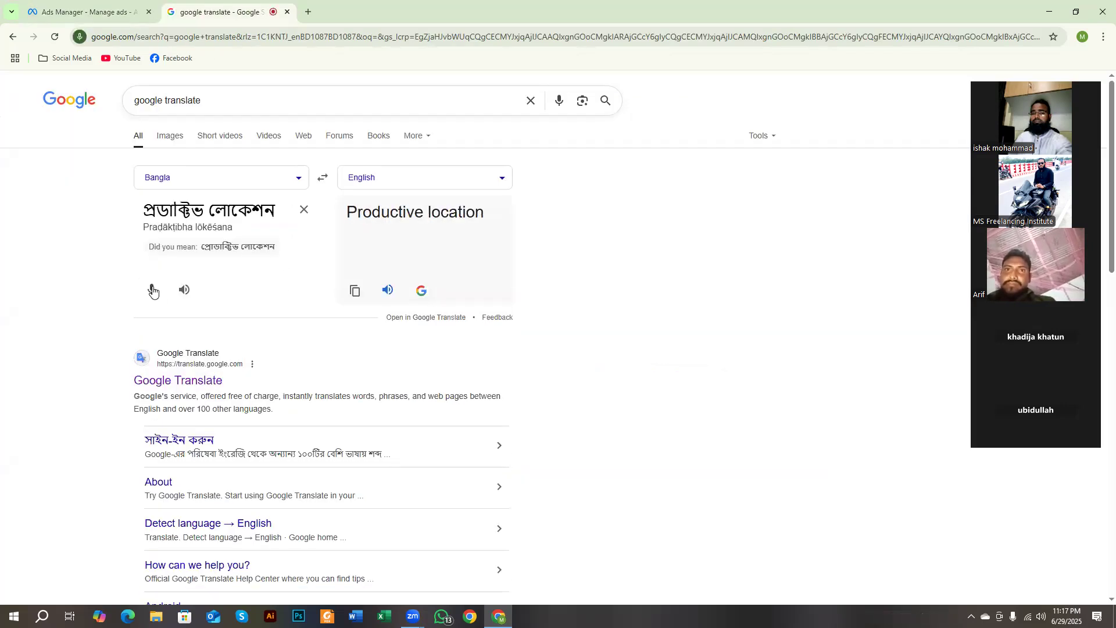
click(152, 290)
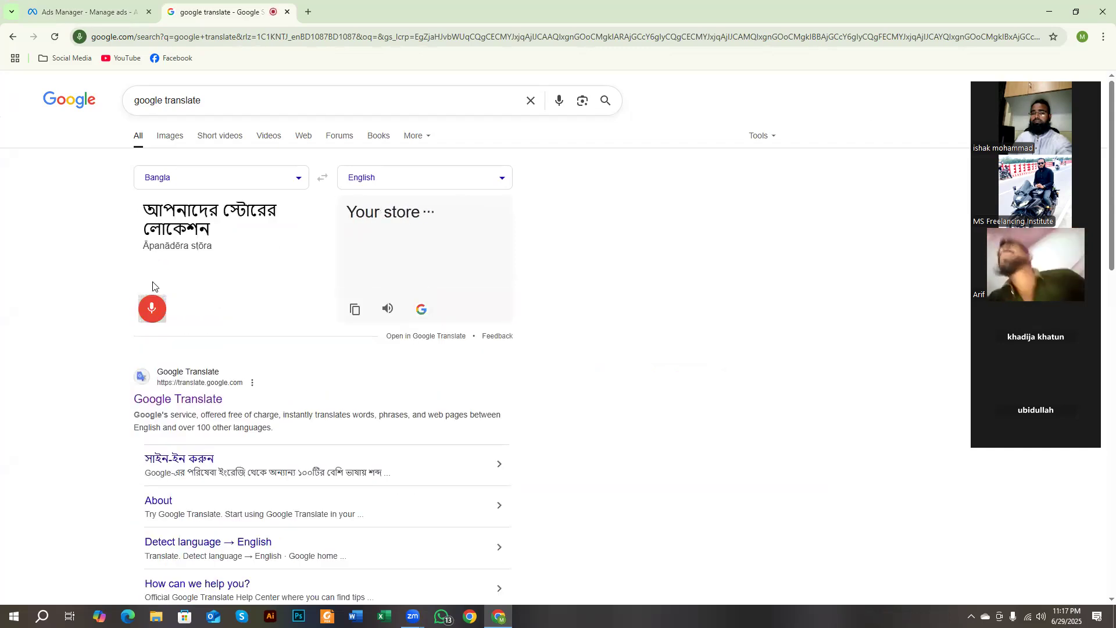
triple_click(192, 232)
key(ctrl+c)
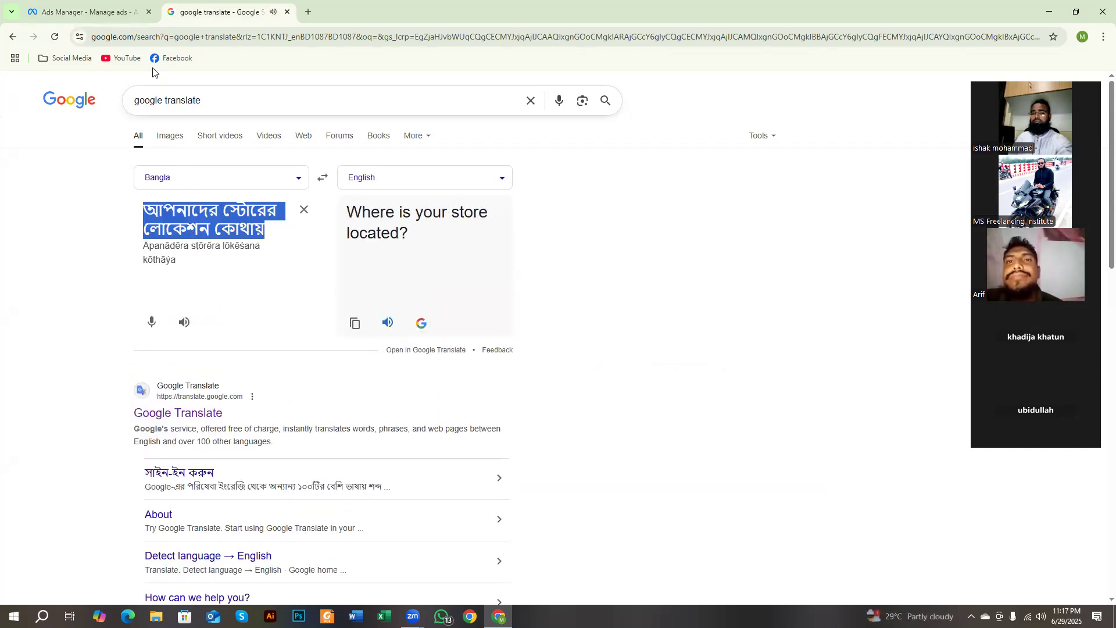
key(ctrl+Tab)
scroll(319, 450, down, 2)
triple_click(334, 346)
key(ctrl+v)
text(?)
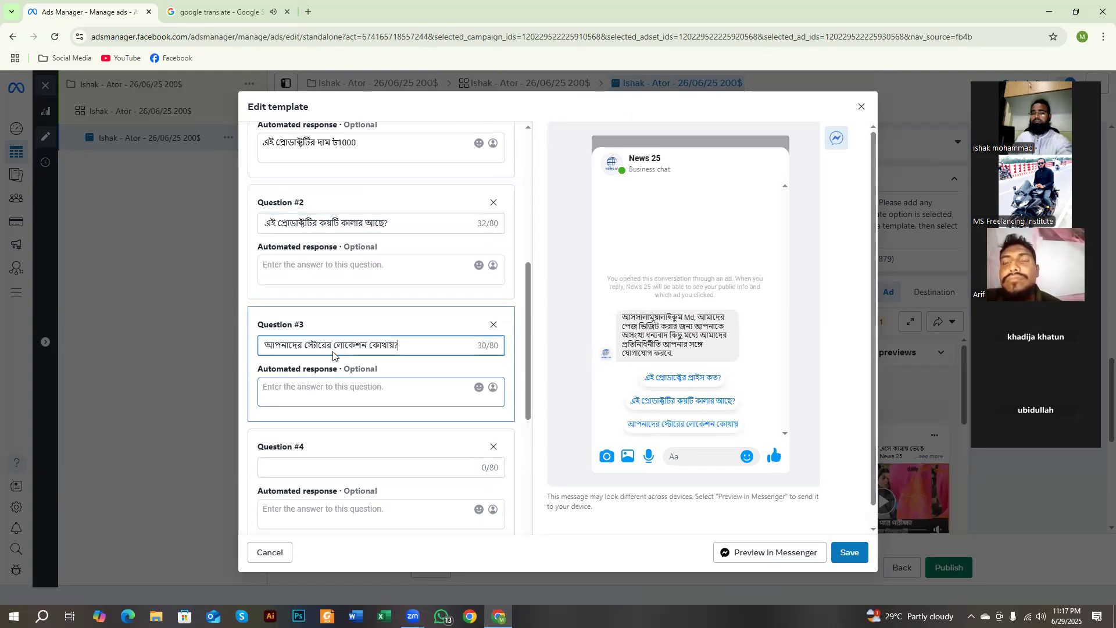
Step: Capture the chat preview, outline its greeting and three questions with red rectangles, and discard the capture
scroll(333, 355, up, 2)
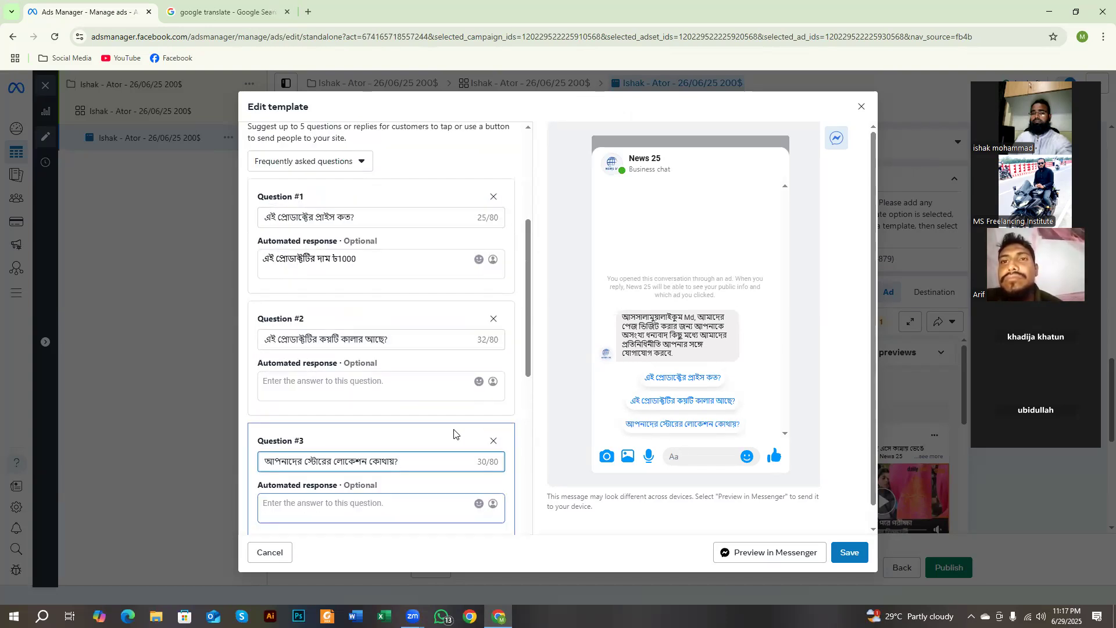
key(super+shift+s)
drag(564, 154, 853, 536)
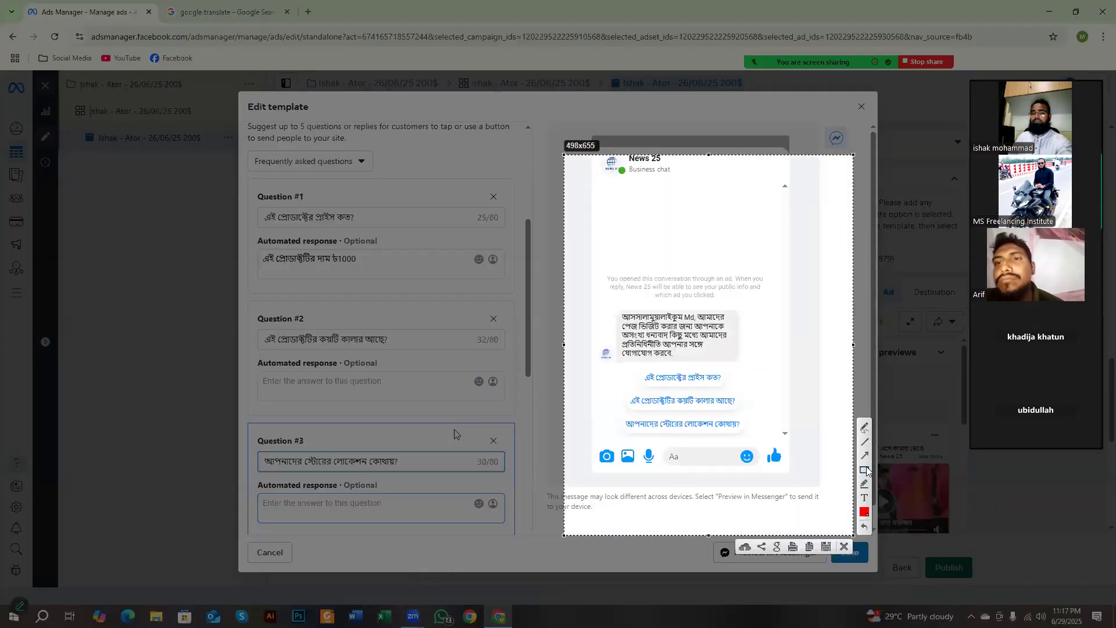
click(865, 469)
drag(604, 291, 769, 459)
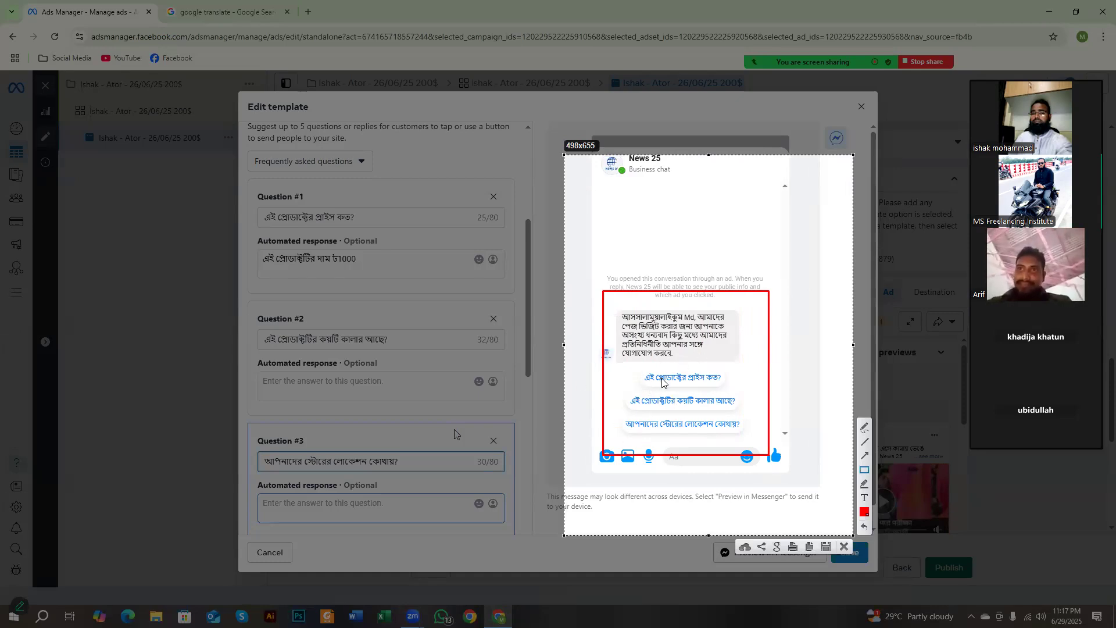
drag(616, 308, 719, 356)
drag(634, 366, 729, 385)
drag(626, 394, 742, 412)
drag(617, 415, 746, 437)
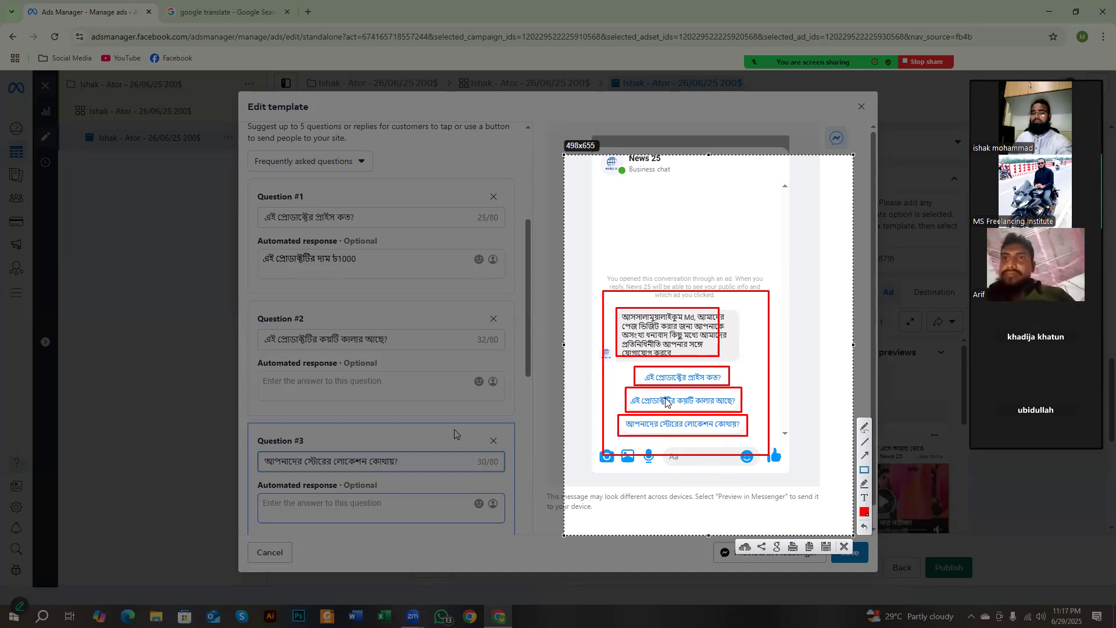
drag(615, 303, 717, 360)
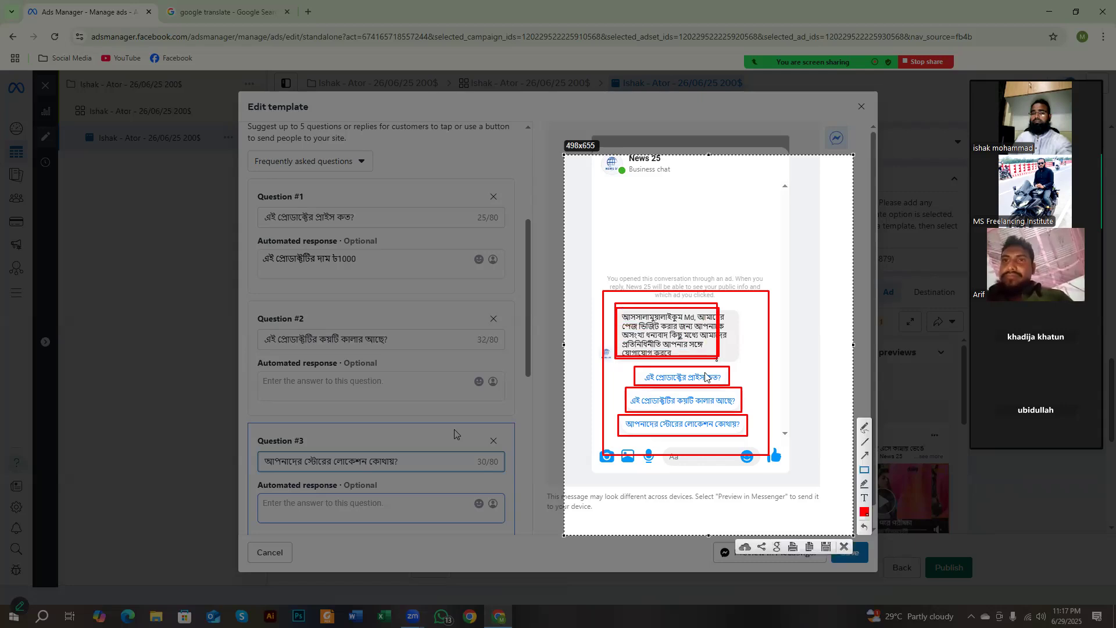
mouse_move(637, 366)
mouse_down()
mouse_move(662, 420)
mouse_move(732, 446)
mouse_move(746, 437)
mouse_up()
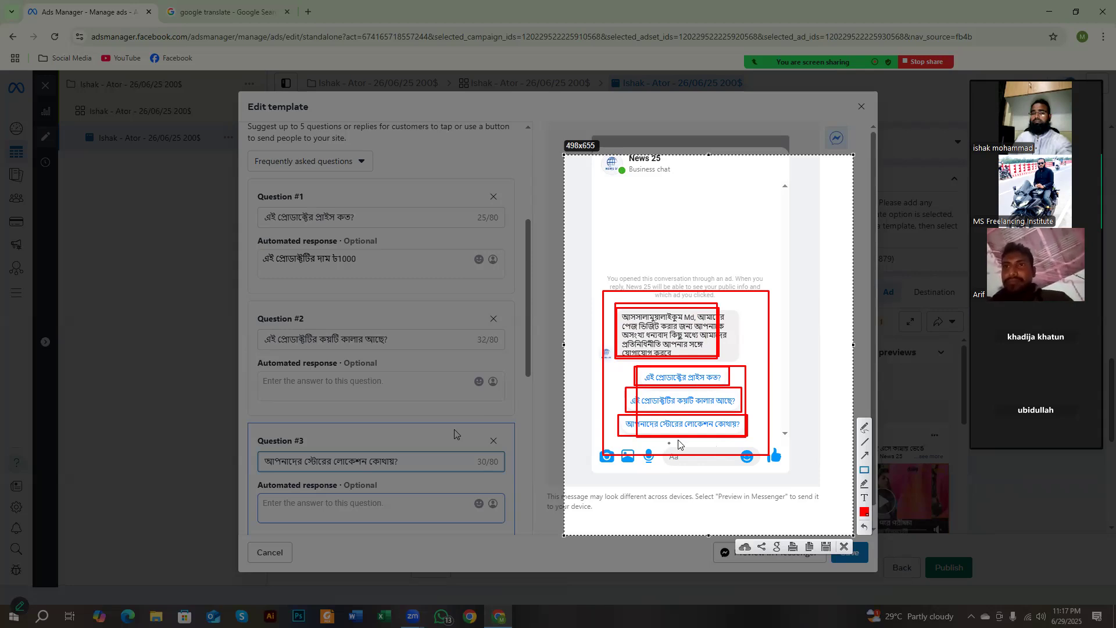
right_click(745, 321)
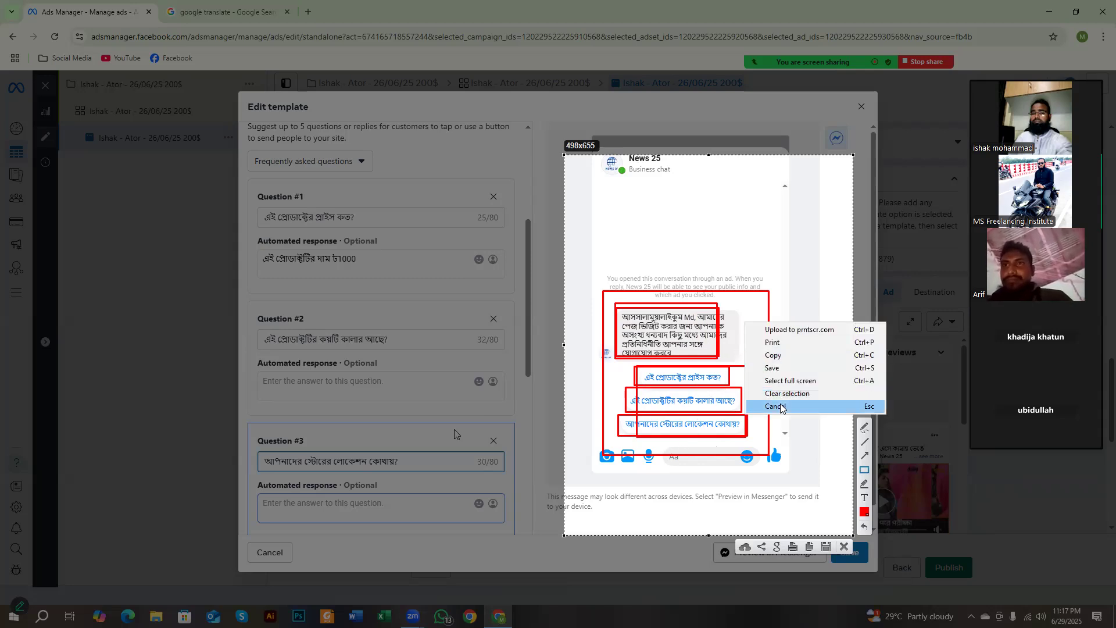
click(780, 405)
Step: Remove the blank Question #4 and Question #5 from the customer actions
scroll(763, 404, down, 1)
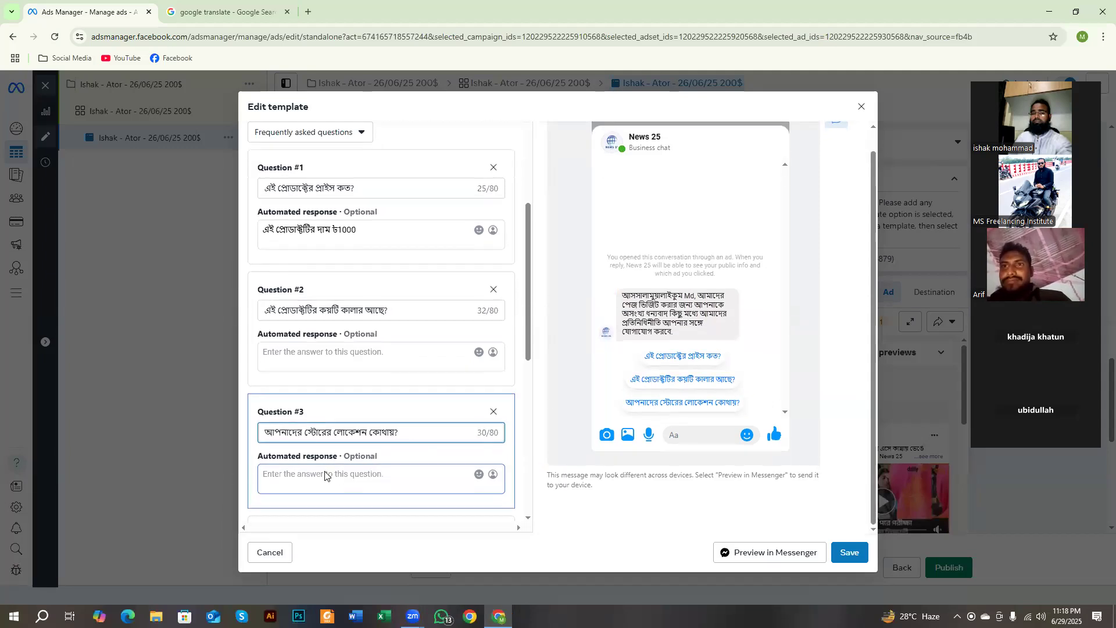
scroll(410, 478, down, 5)
click(317, 271)
click(493, 250)
click(493, 250)
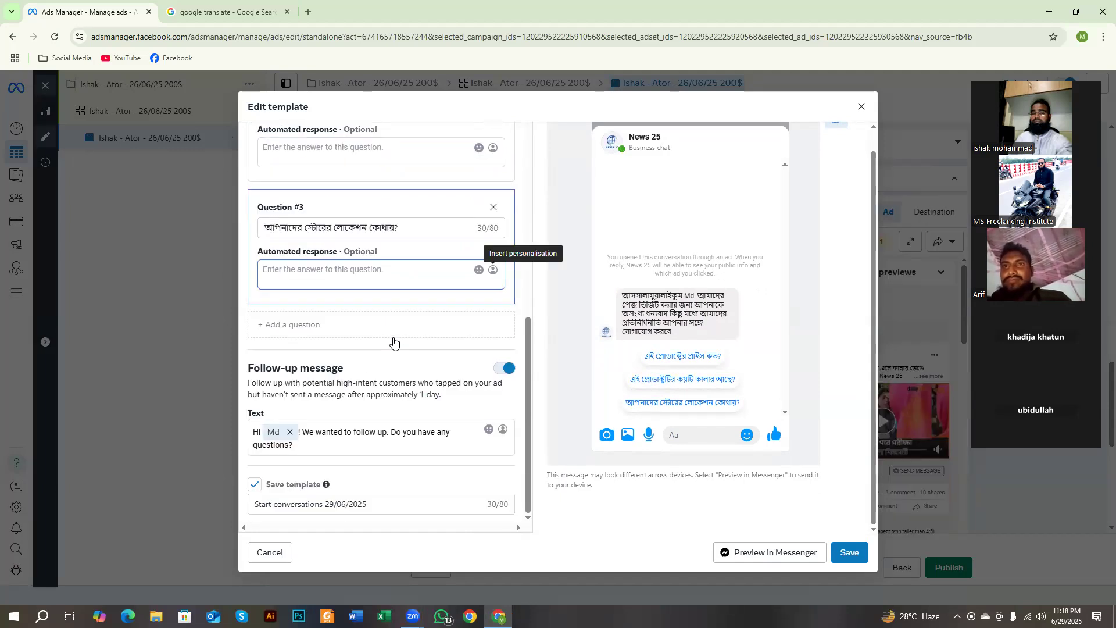
Step: Turn off the follow-up message and save the template under the name "Start conversations 29/06/2025"
click(504, 369)
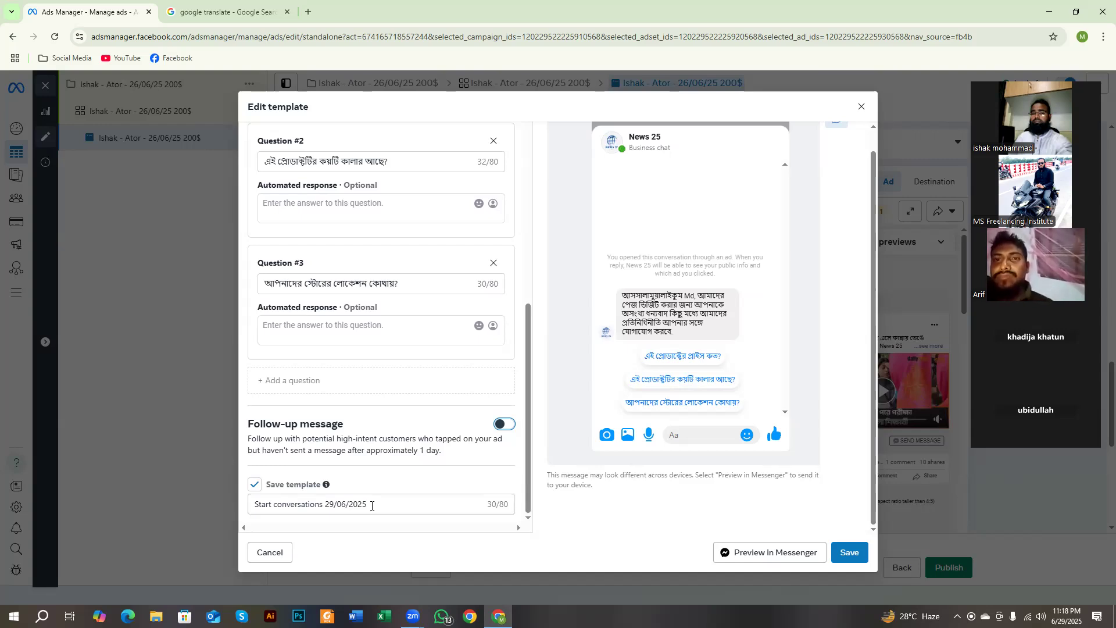
drag(371, 506, 231, 518)
click(850, 555)
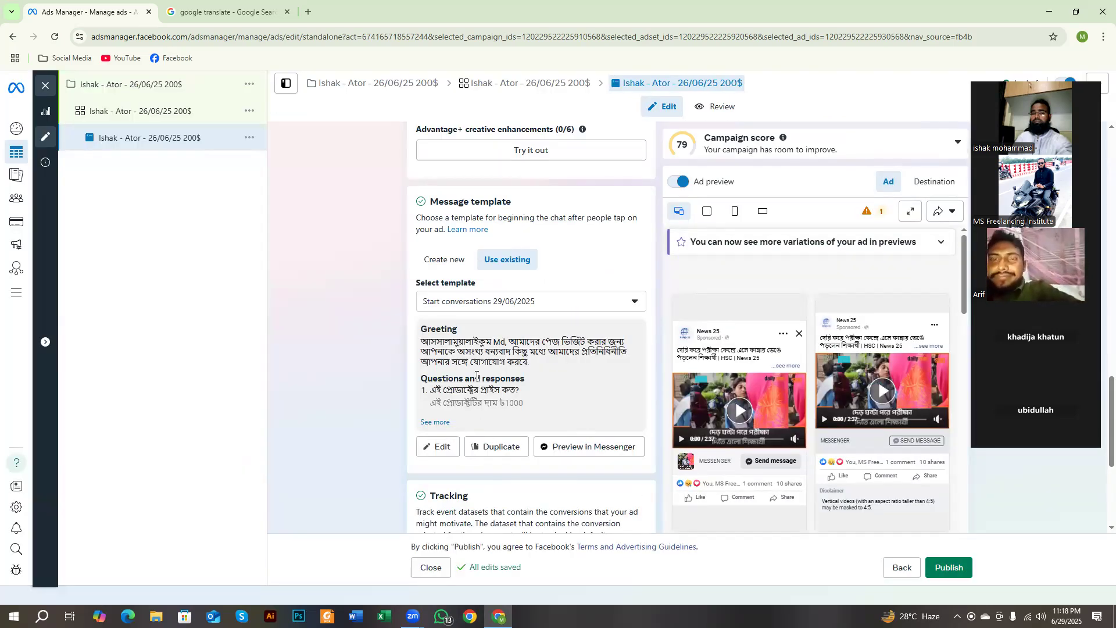
Step: Review the saved message template's greeting and questions, and examine the ad's Tracking section with its website, app and offline events
drag(448, 359, 539, 383)
scroll(523, 378, down, 5)
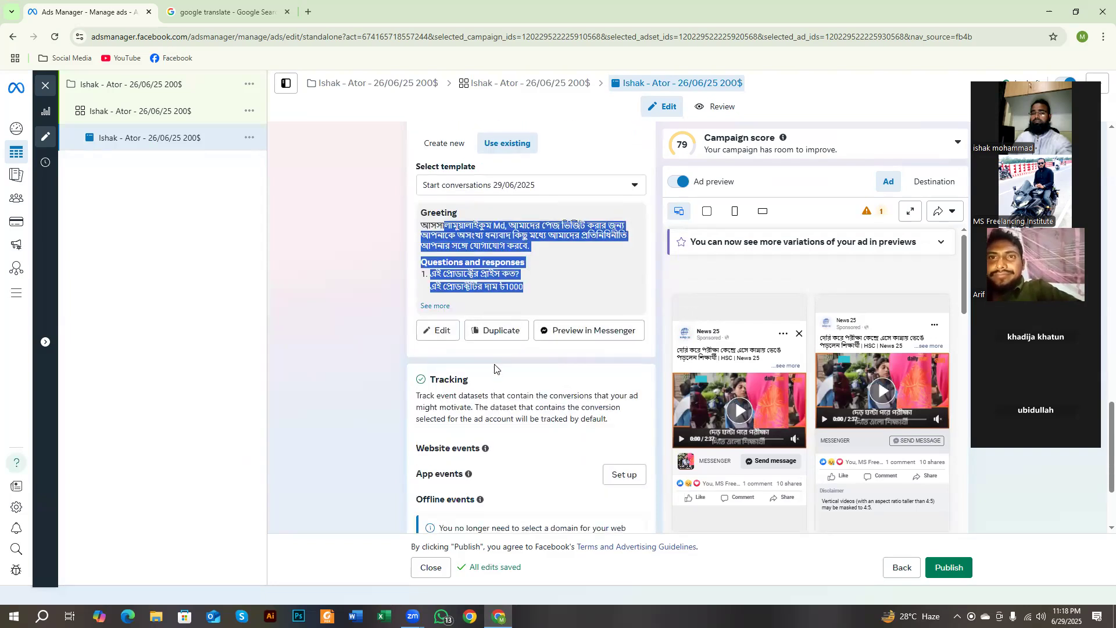
scroll(497, 378, up, 5)
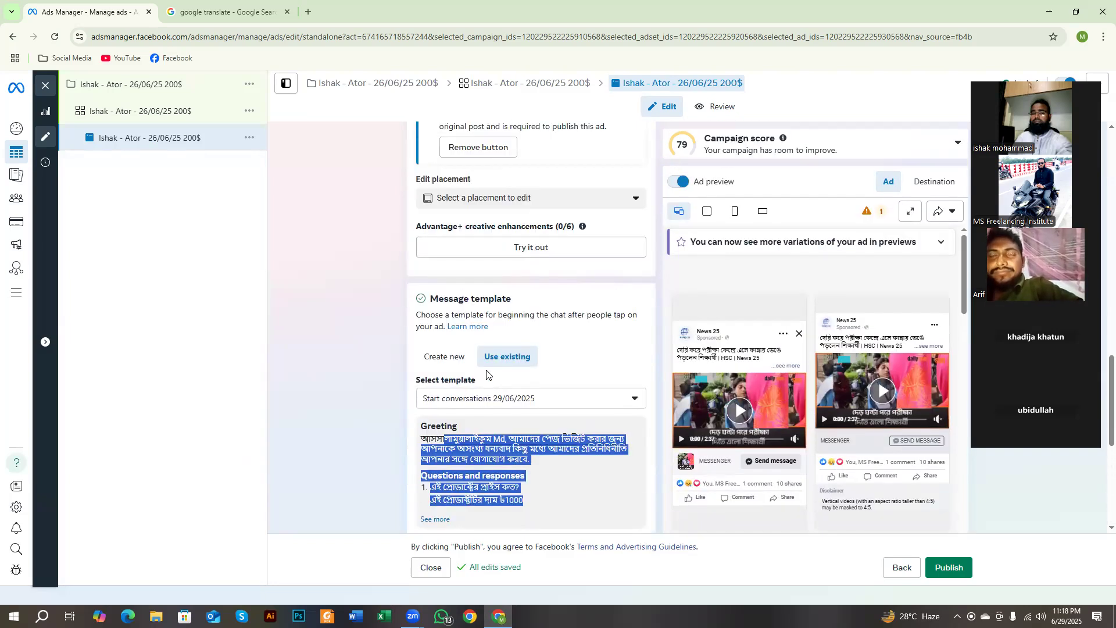
scroll(488, 373, down, 5)
scroll(487, 375, down, 1)
drag(430, 244, 540, 276)
drag(440, 313, 471, 341)
click(390, 324)
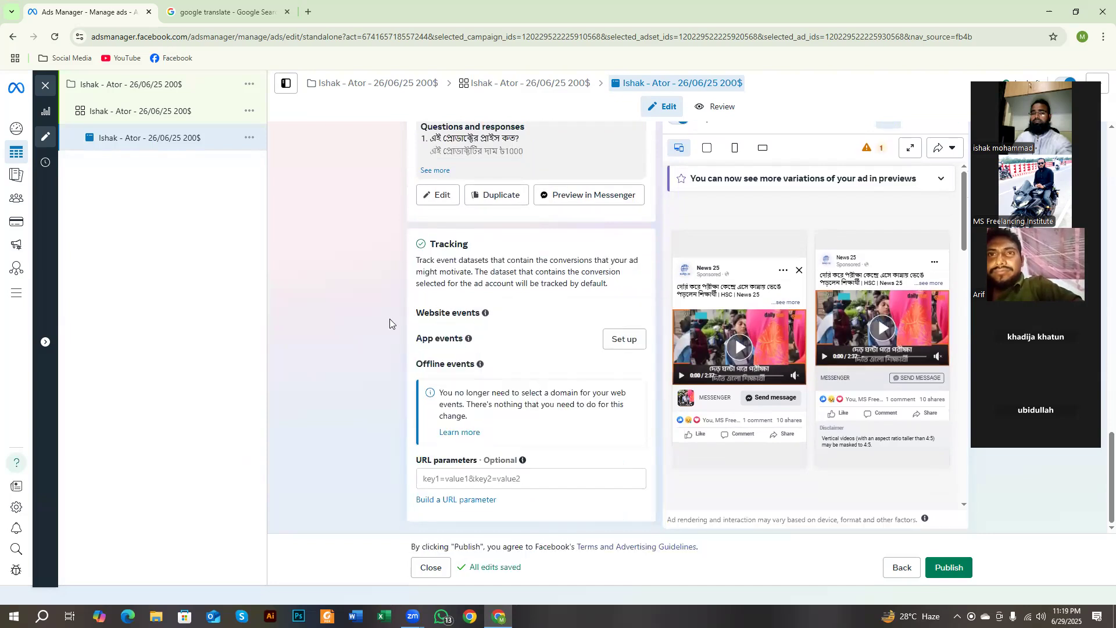
scroll(390, 323, up, 1)
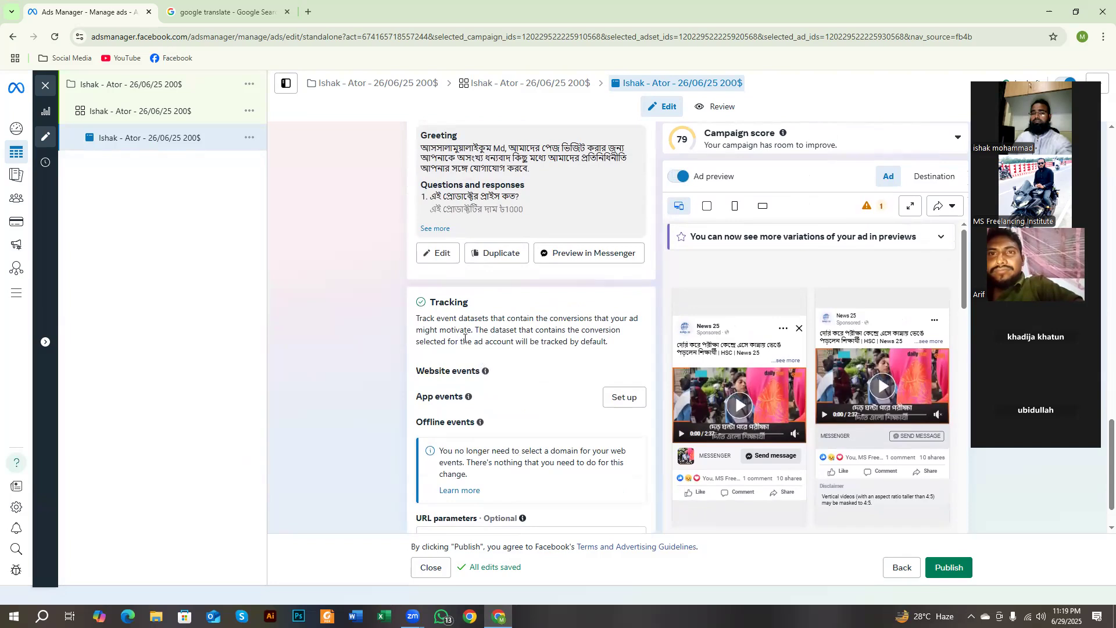
mouse_move(480, 397)
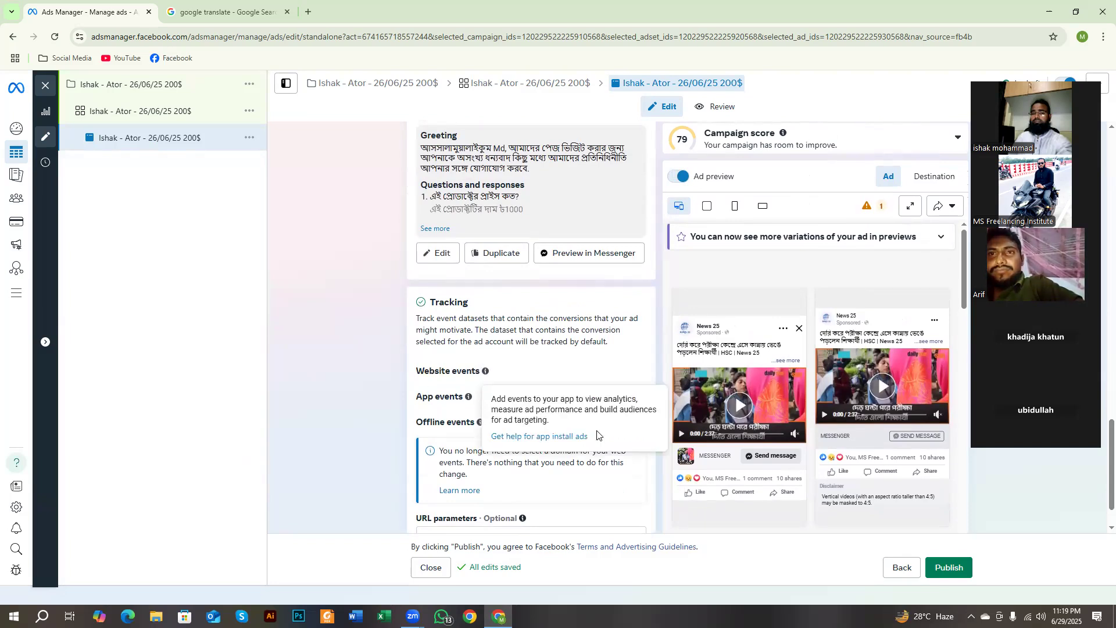
scroll(439, 473, down, 1)
Step: Capture the ad's Message template section as a screenshot selection and discard the capture
scroll(439, 473, up, 4)
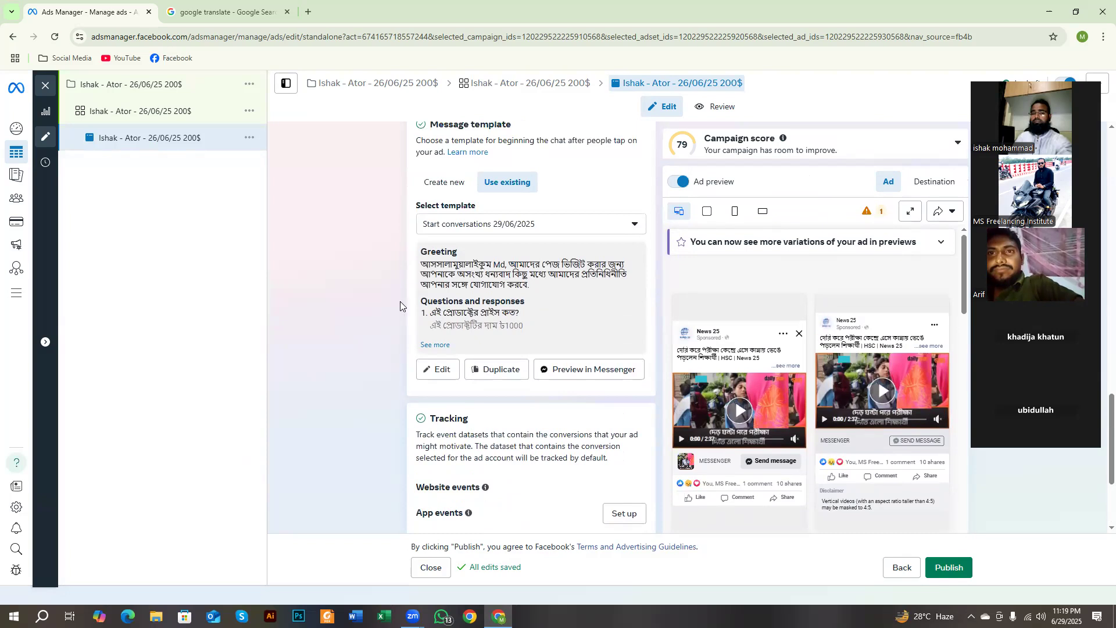
scroll(345, 319, up, 1)
key(Print)
mouse_move(377, 226)
mouse_down()
mouse_move(660, 422)
mouse_move(696, 510)
mouse_move(667, 510)
mouse_up()
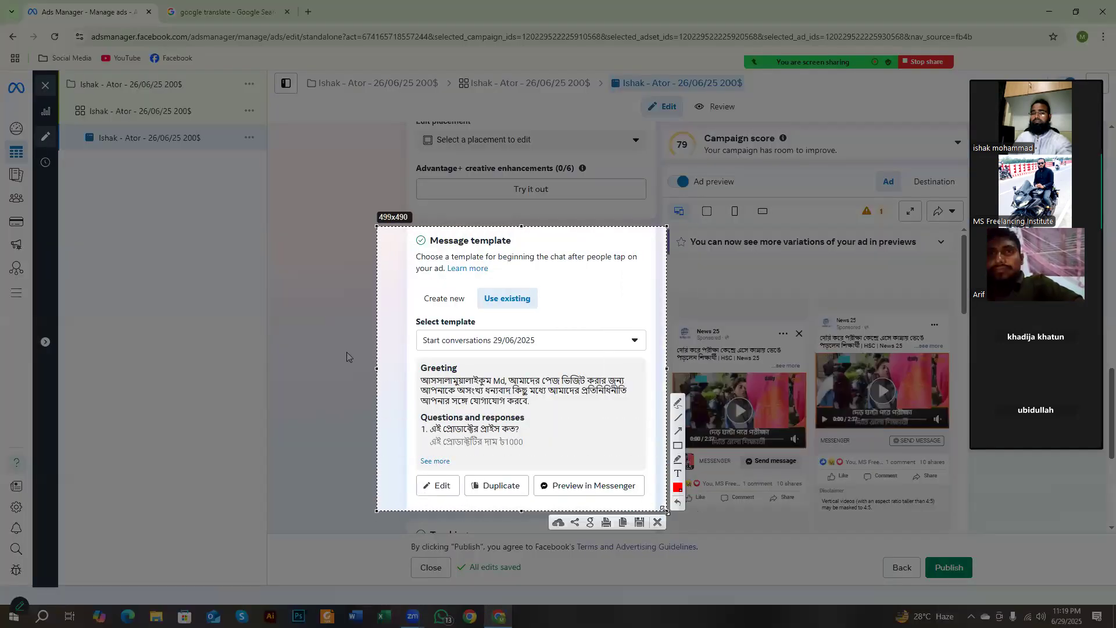
click(656, 523)
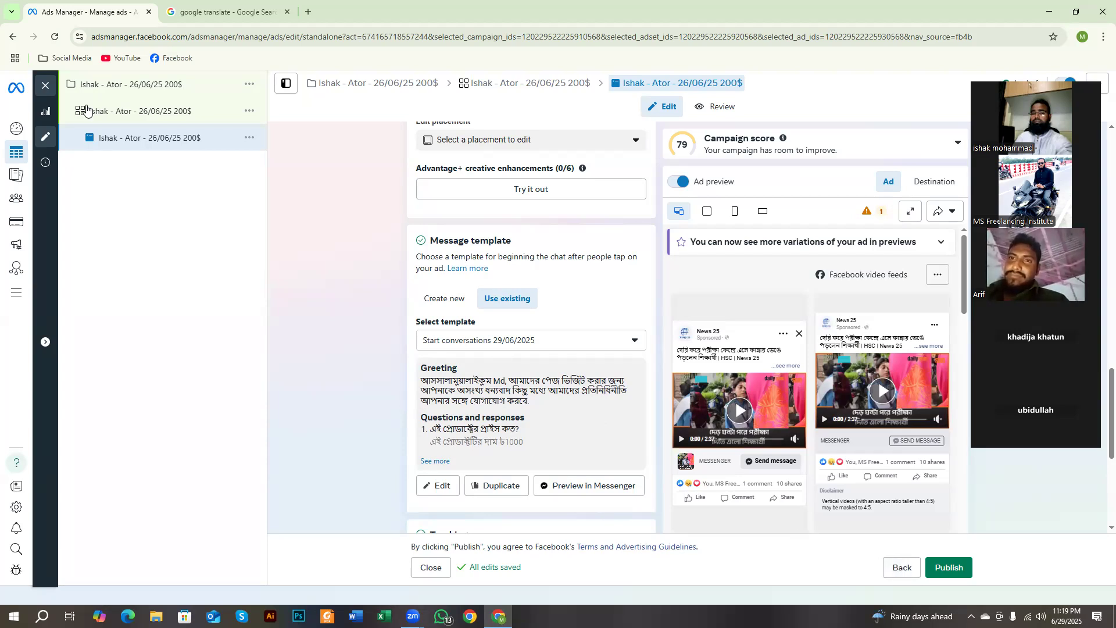
Step: Close the ad editor without publishing the draft, show the campaign list and dismiss the payment method notice
click(45, 87)
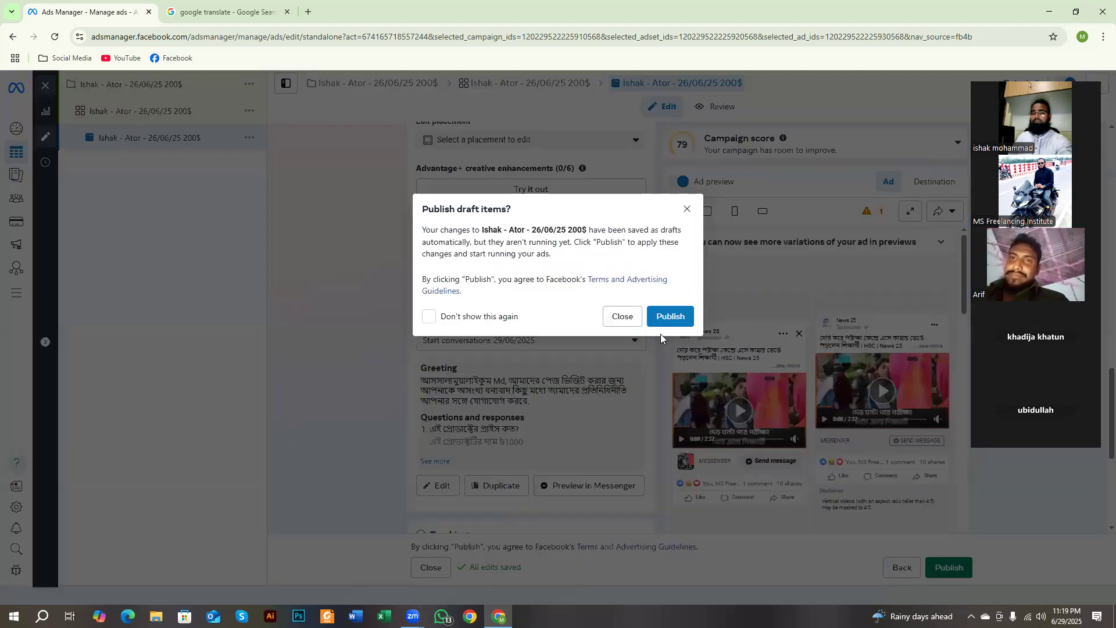
click(622, 317)
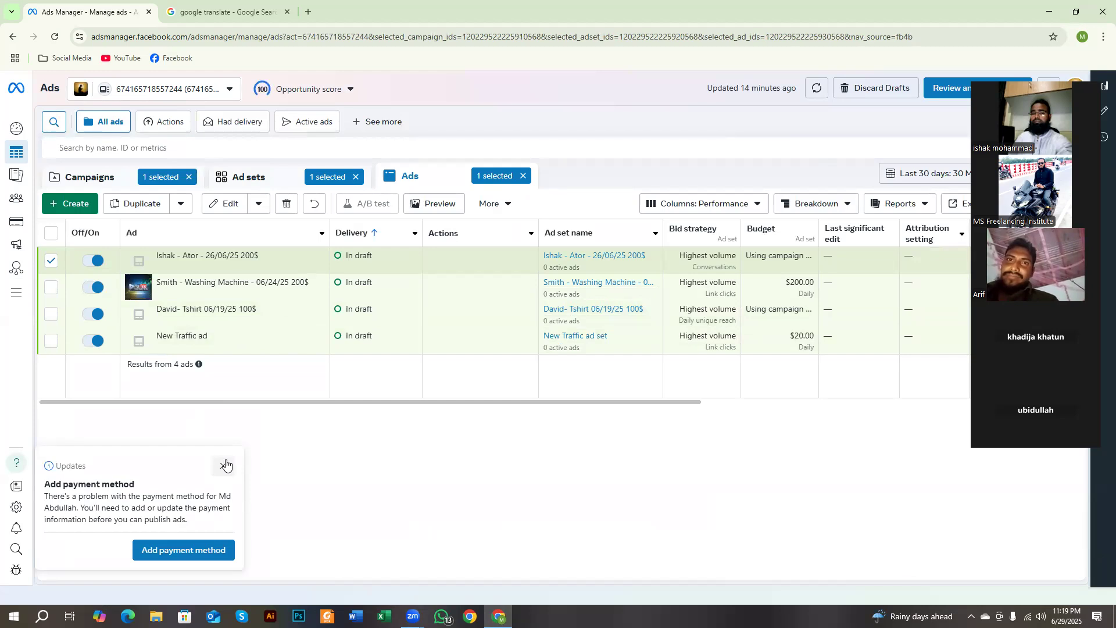
click(100, 183)
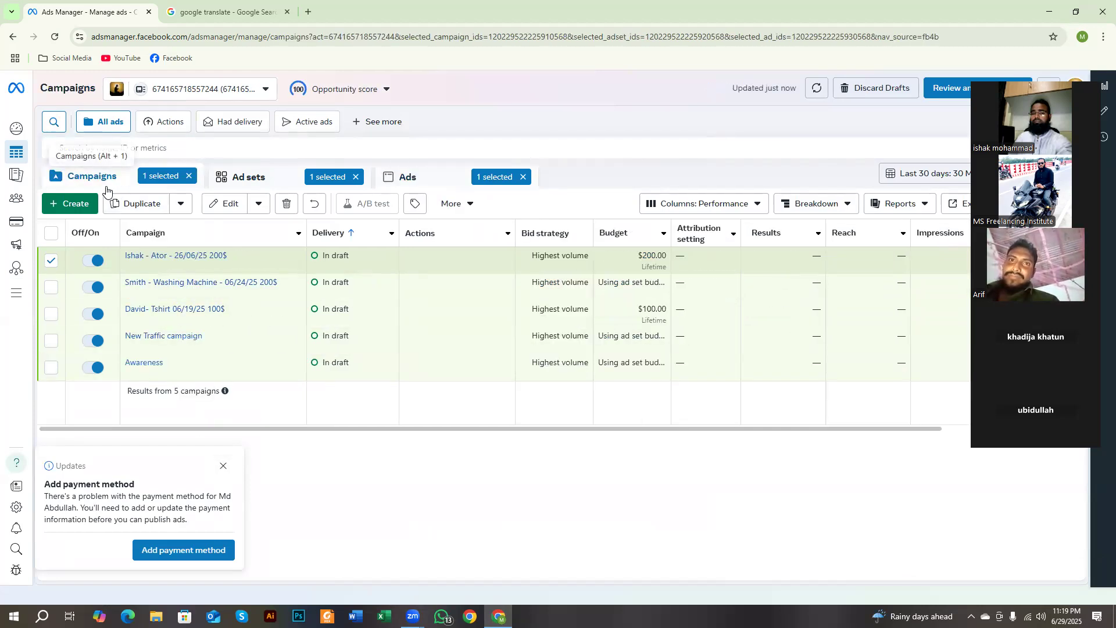
click(223, 465)
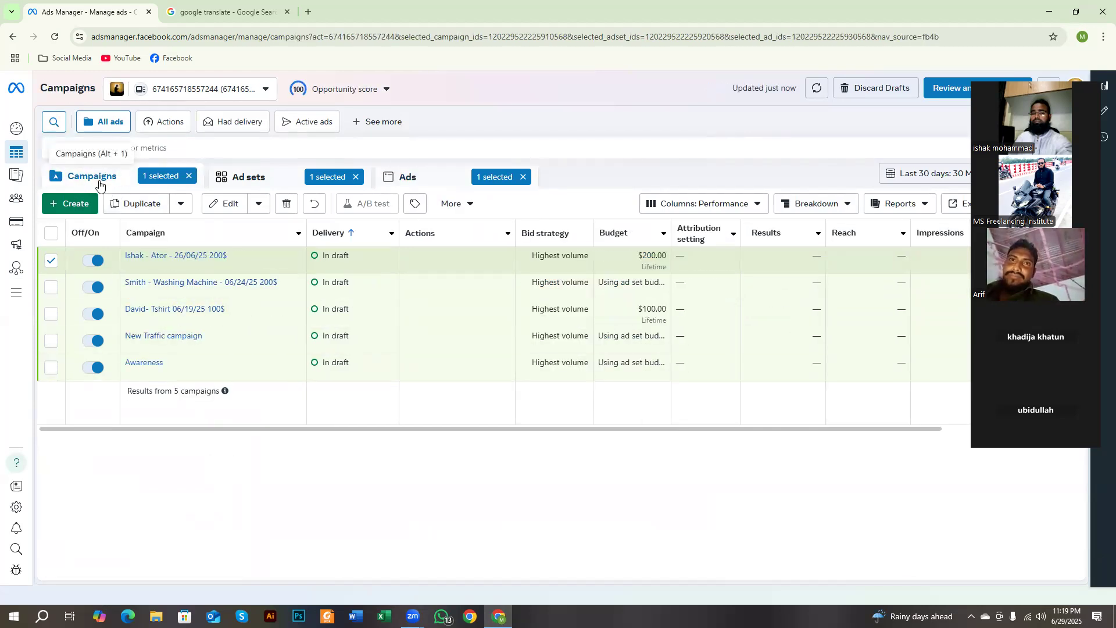
mouse_move(17, 152)
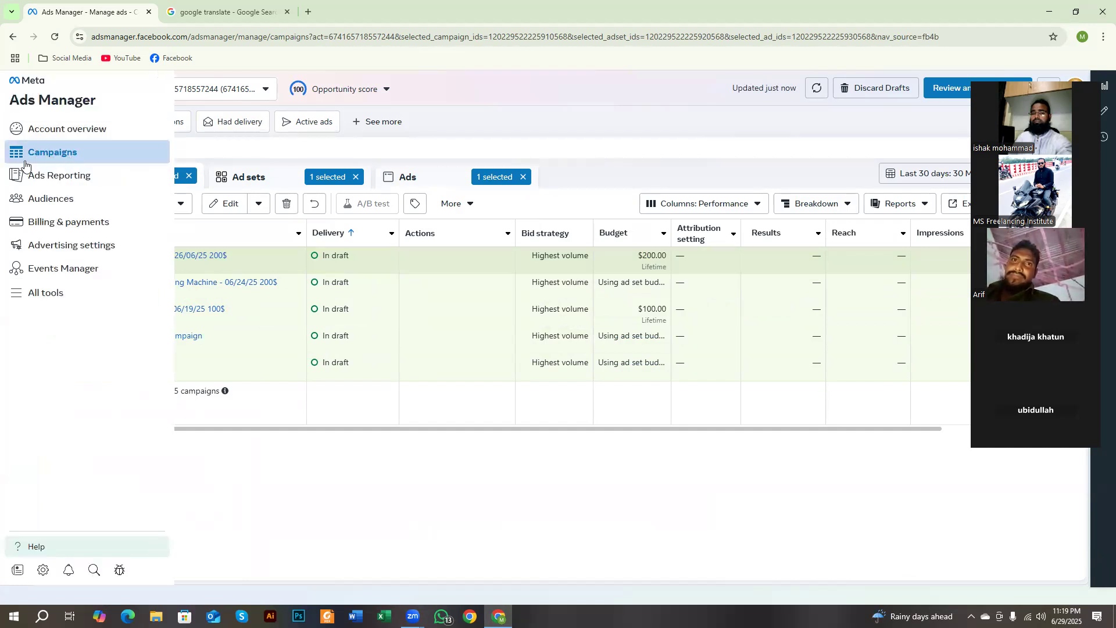
click(55, 157)
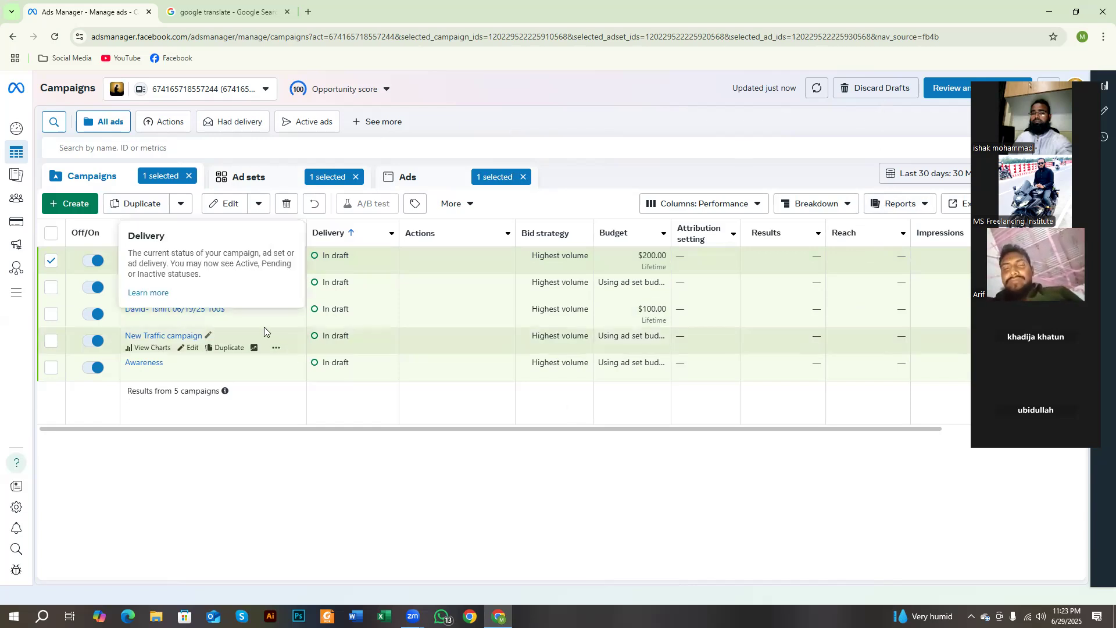
Step: Start creating a new campaign and examine the account information notice above the buying type
click(70, 203)
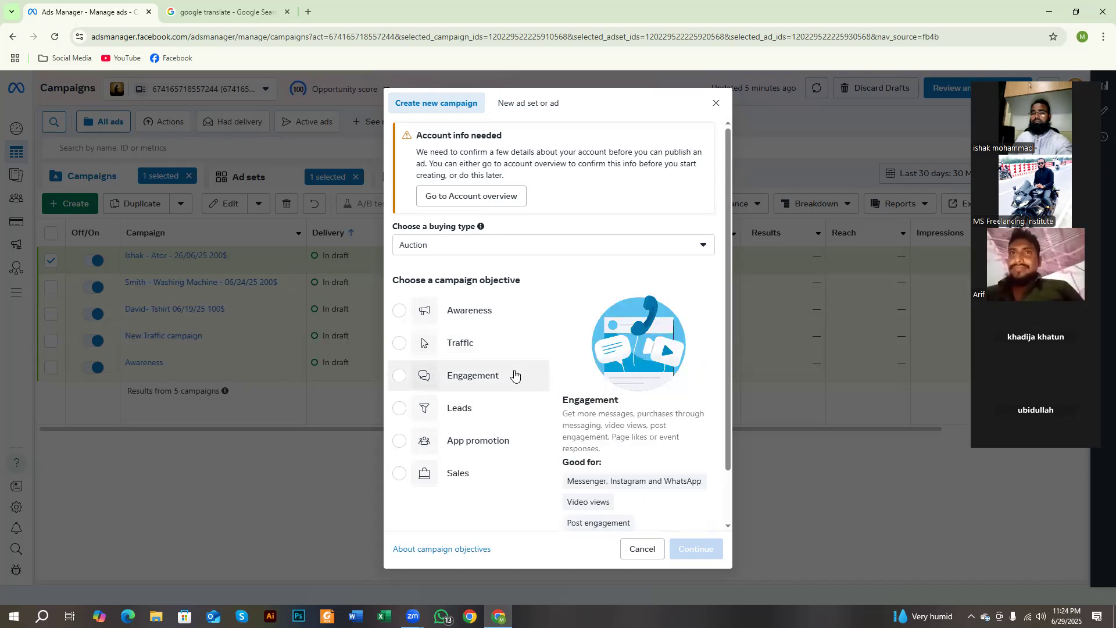
drag(591, 165, 562, 176)
click(535, 162)
click(542, 165)
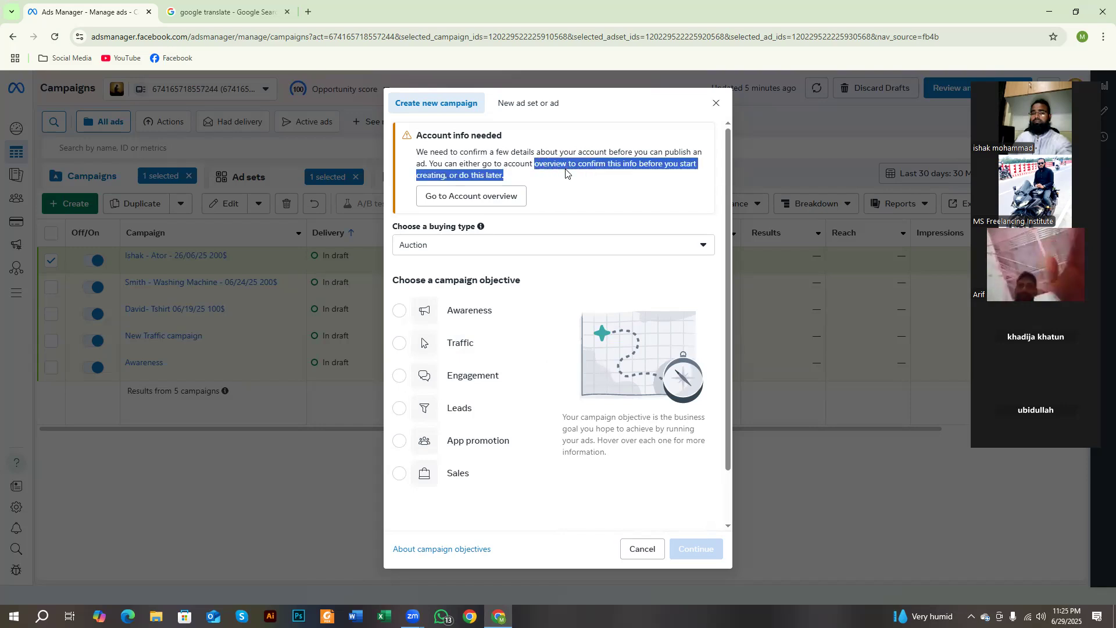
click(561, 175)
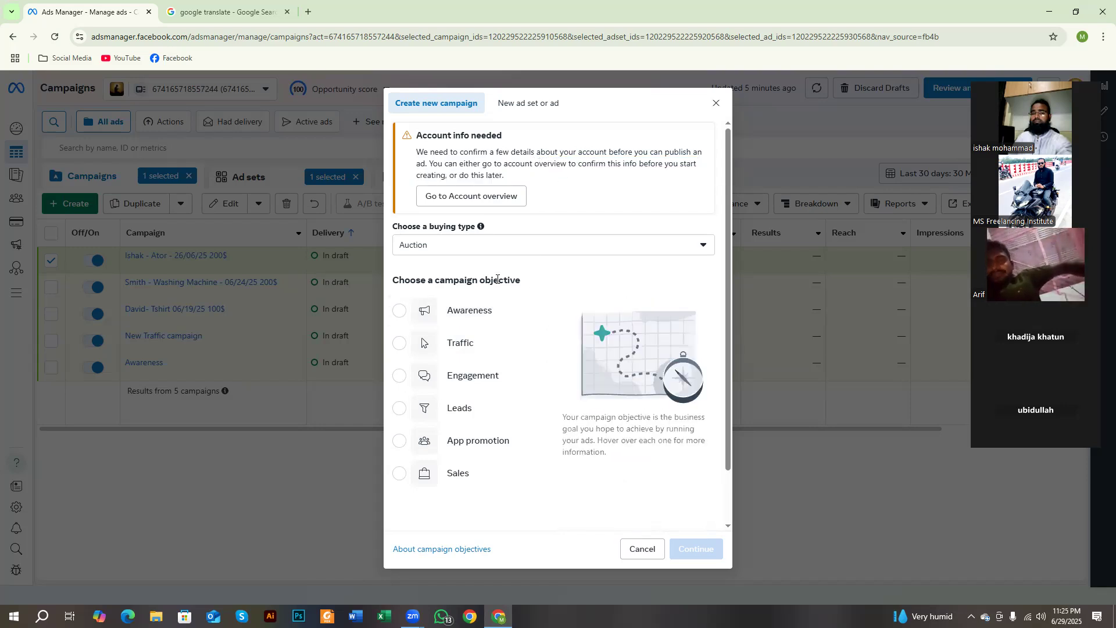
drag(534, 164, 566, 168)
click(547, 160)
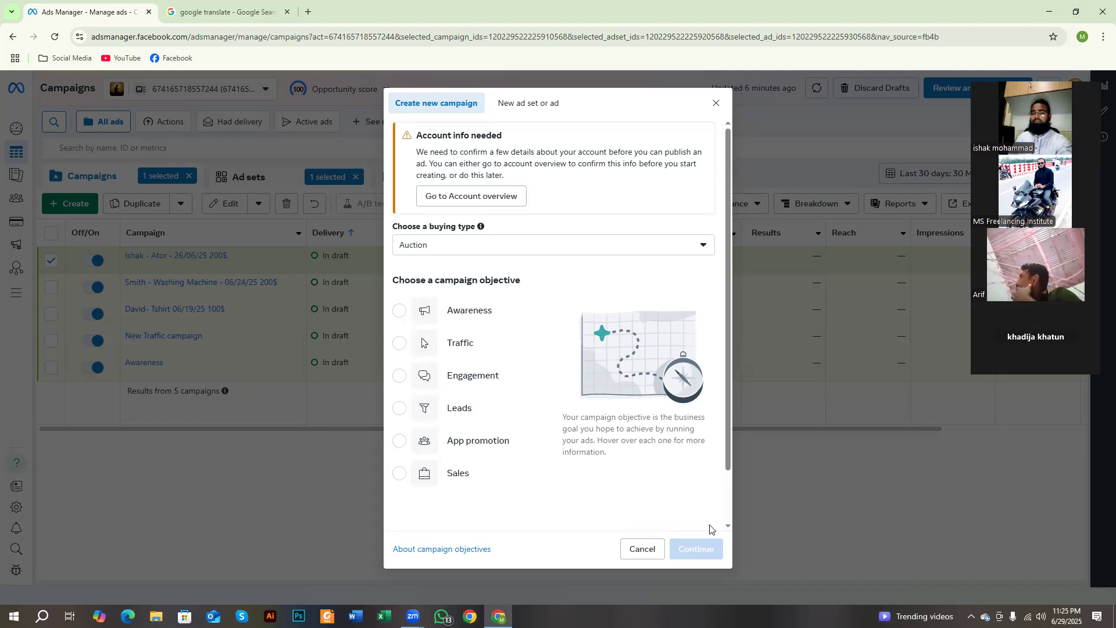
Step: Examine the explanation of campaign objectives beside the objective choices for the new campaign
drag(562, 417, 625, 465)
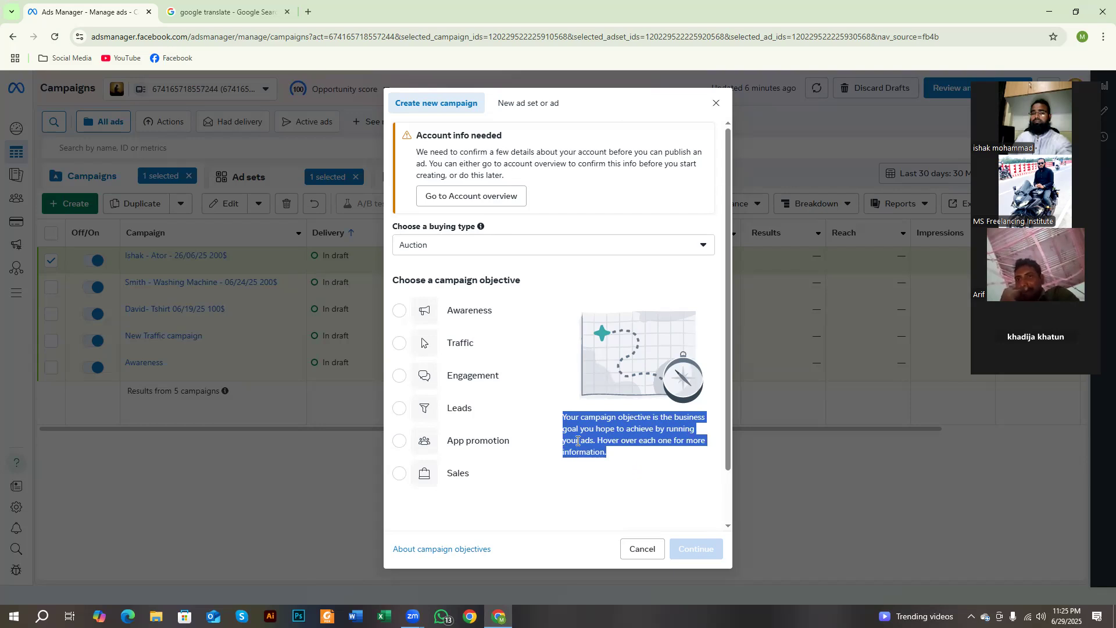
click(562, 427)
drag(563, 414, 608, 456)
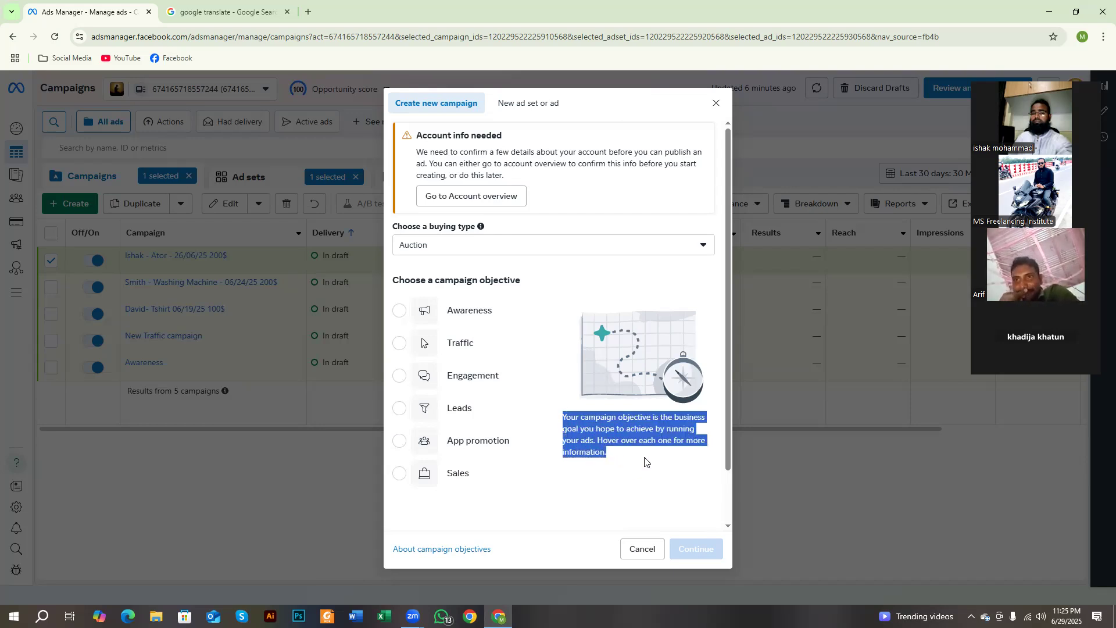
click(599, 446)
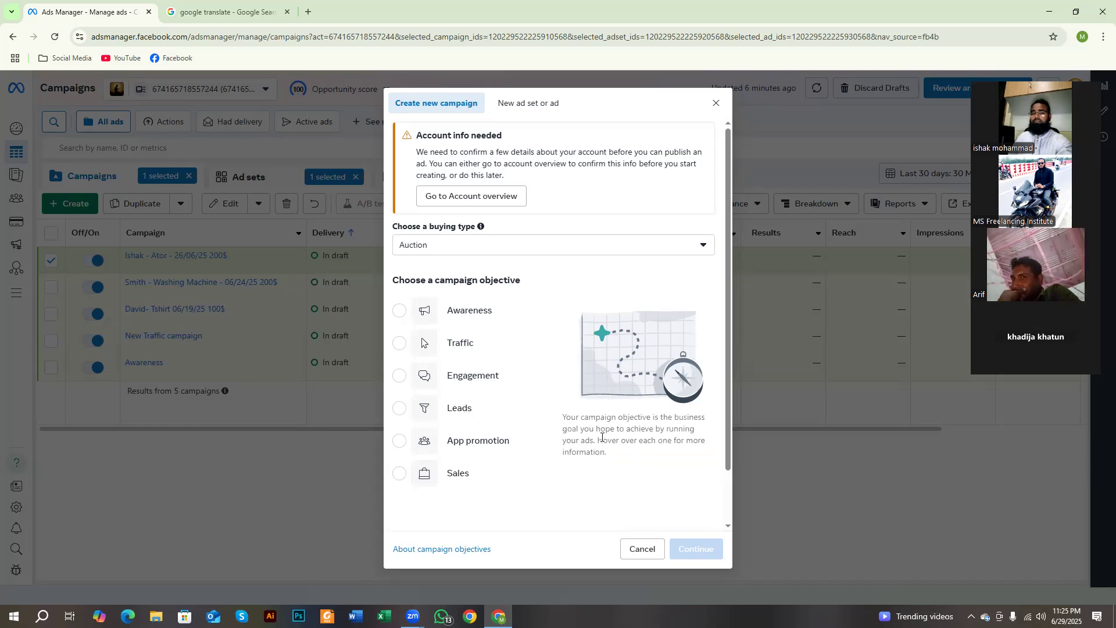
drag(568, 419, 622, 456)
click(563, 414)
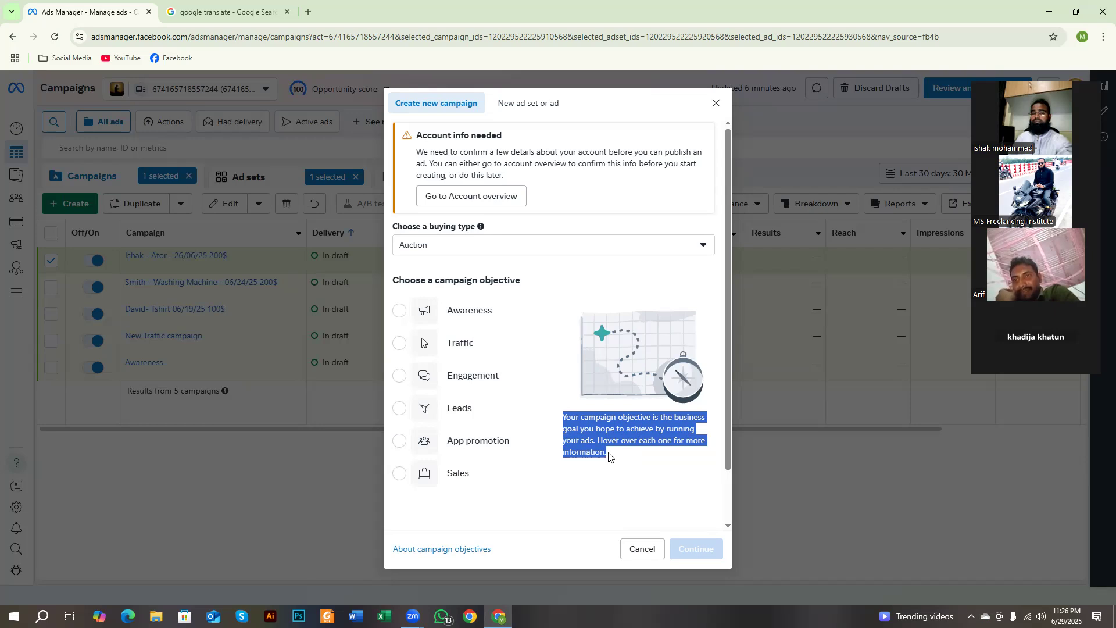
click(608, 457)
drag(607, 457, 564, 418)
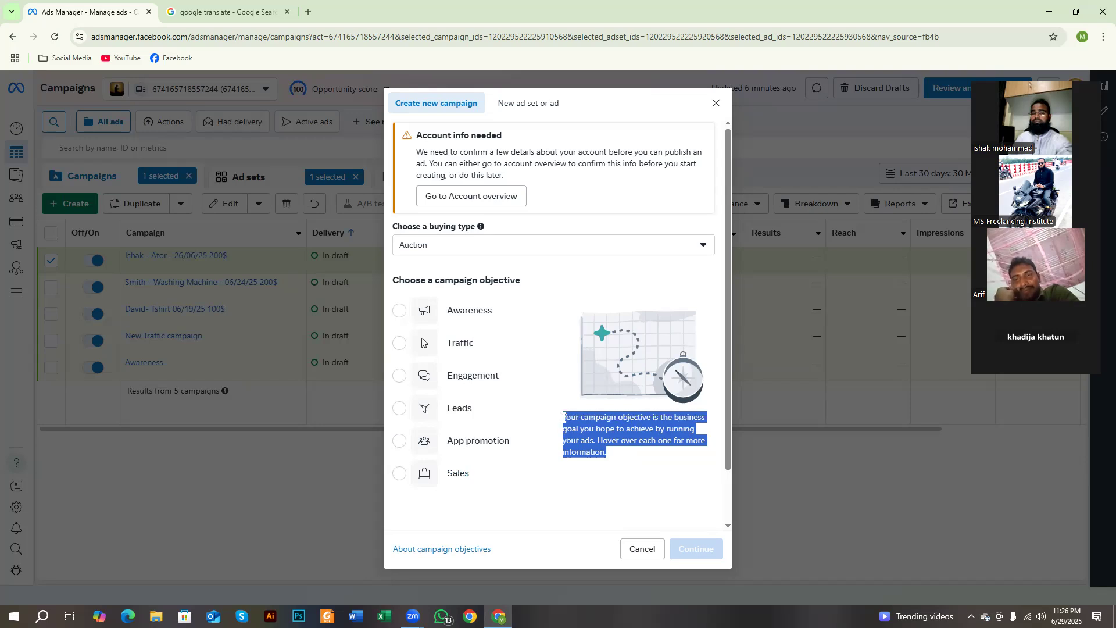
click(604, 446)
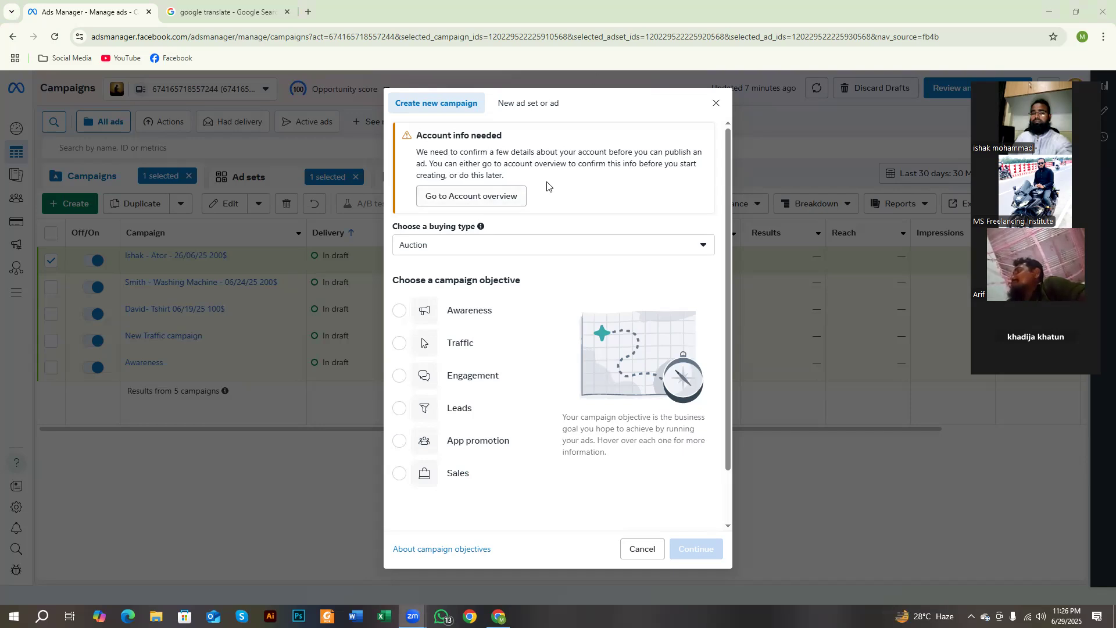
scroll(516, 220, down, 1)
scroll(516, 219, up, 1)
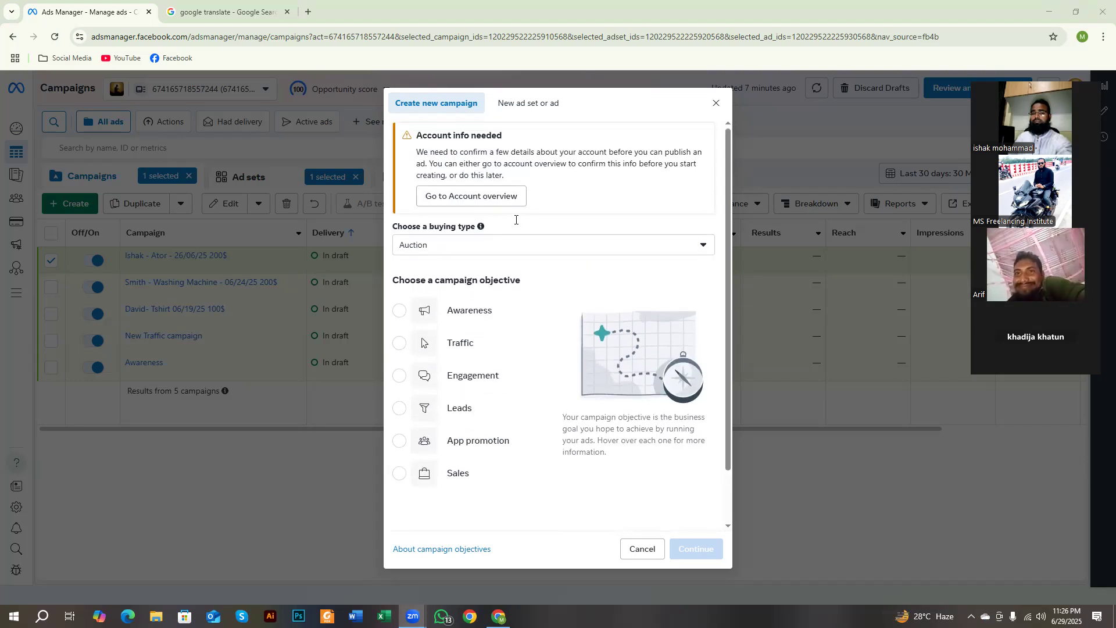